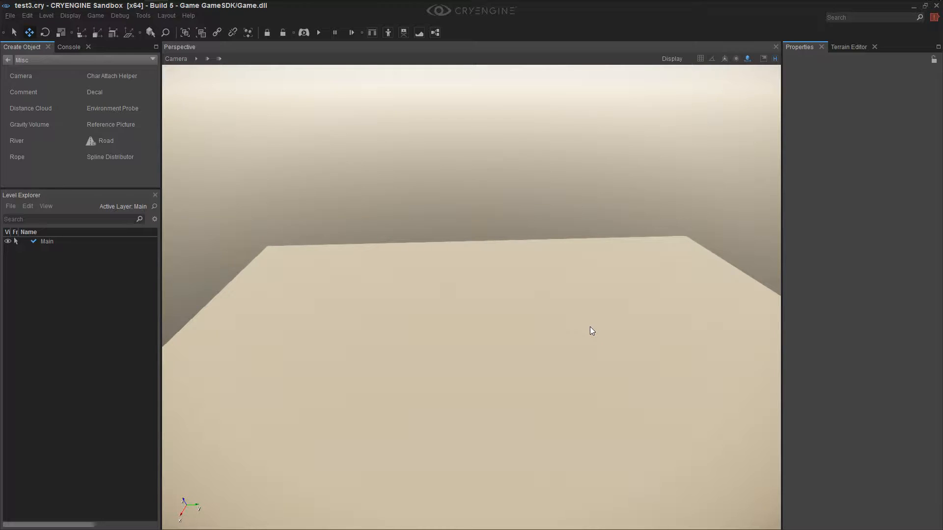
{"action": "mouse_move", "coordinate": [626, 314]}
{"action": "right_mouse_down"}
{"action": "mouse_move", "coordinate": [564, 321]}
{"action": "mouse_move", "coordinate": [624, 313]}
{"action": "right_mouse_up"}
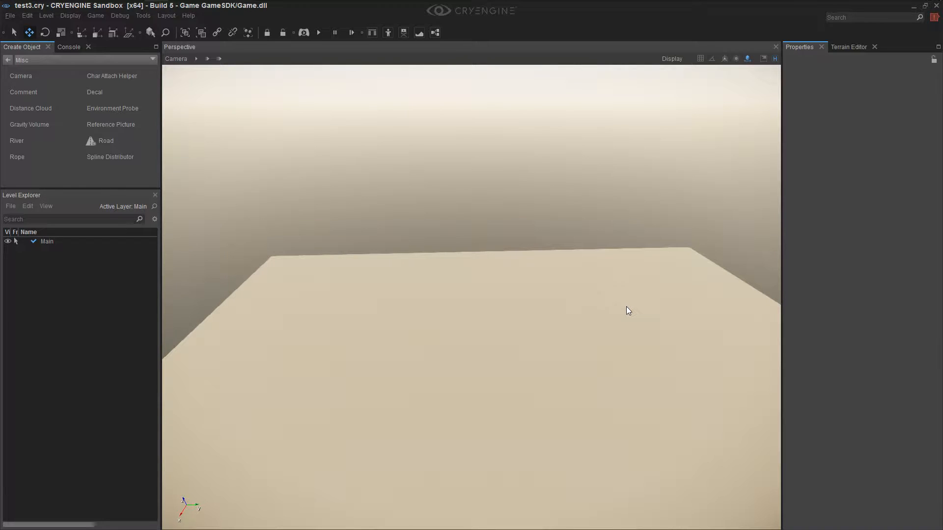
{"action": "mouse_move", "coordinate": [608, 332]}
{"action": "right_mouse_down"}
{"action": "mouse_move", "coordinate": [577, 320]}
{"action": "mouse_move", "coordinate": [601, 331]}
{"action": "right_mouse_up"}
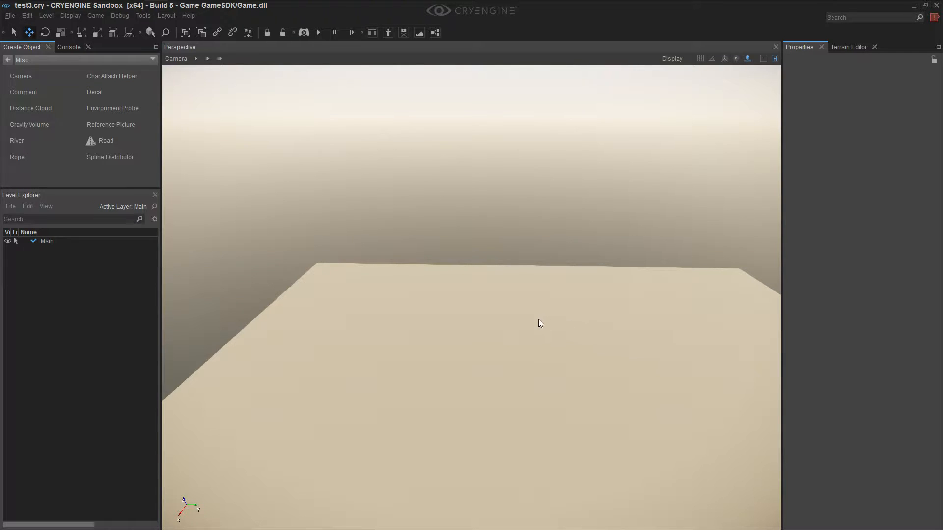
{"action": "mouse_move", "coordinate": [562, 352]}
{"action": "right_mouse_down"}
{"action": "mouse_move", "coordinate": [594, 353]}
{"action": "mouse_move", "coordinate": [593, 342]}
{"action": "mouse_move", "coordinate": [557, 353]}
{"action": "mouse_move", "coordinate": [565, 351]}
{"action": "right_mouse_up"}
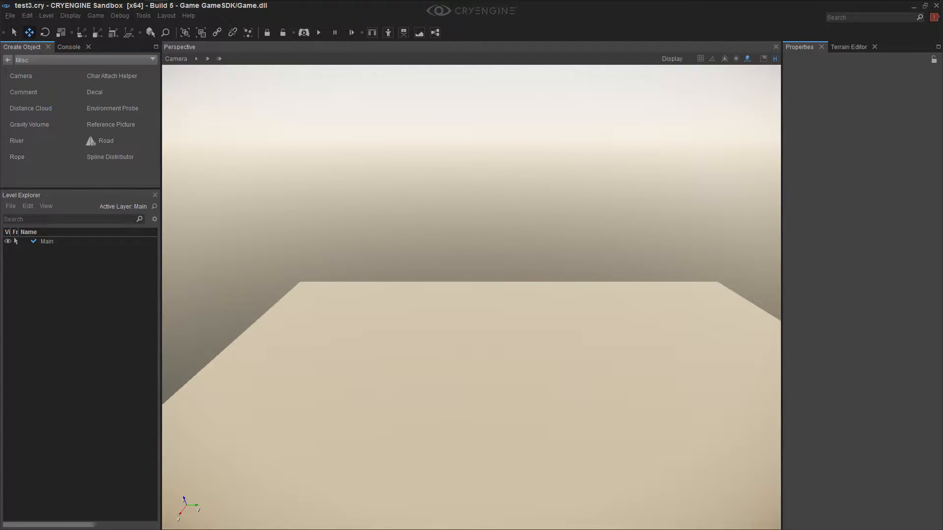
{"action": "right_click_drag", "start_coordinate": [566, 351], "coordinate": [539, 381]}
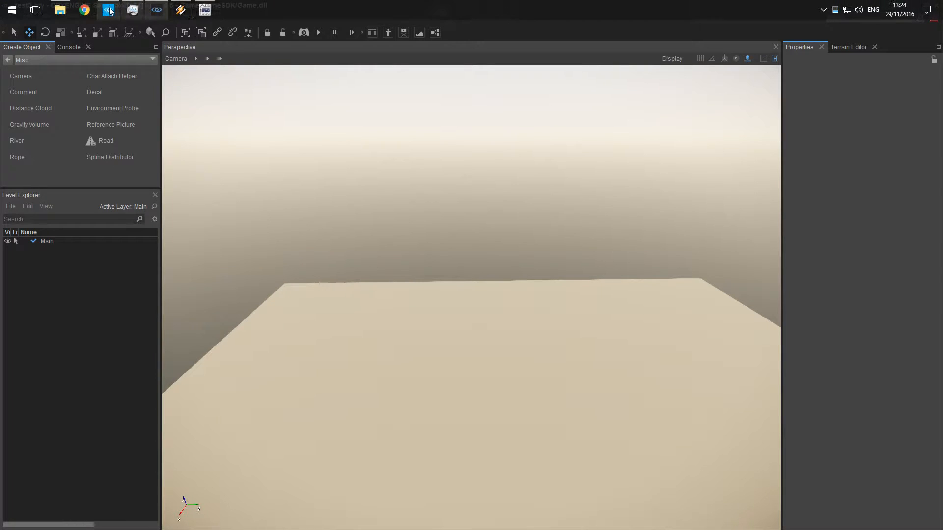
Switch to the CRYENGINE Launcher and view the engines in the library
{"action": "left_click", "coordinate": [108, 10]}
{"action": "mouse_move", "coordinate": [140, 57]}
{"action": "mouse_move", "coordinate": [105, 36]}
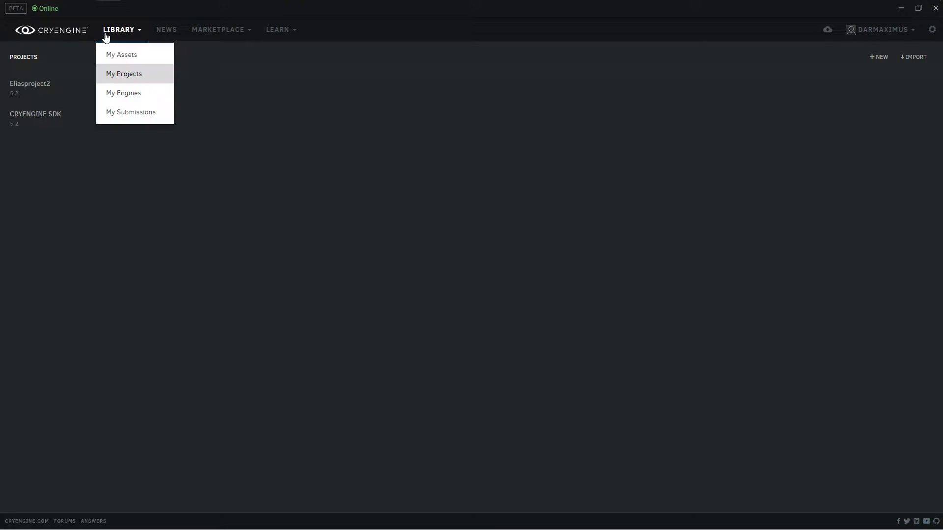
{"action": "left_click", "coordinate": [133, 92]}
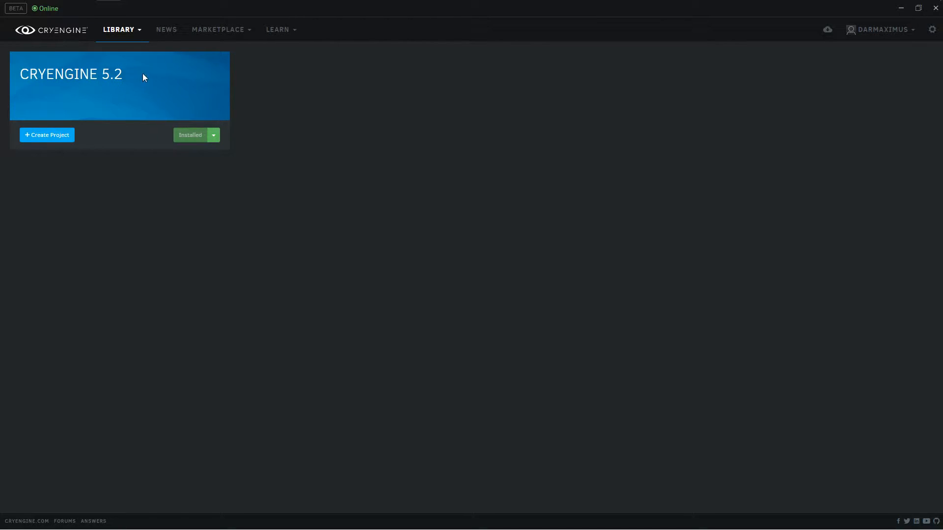
Look through the asset packs in the launcher's library and check the available learning resources
{"action": "left_click", "coordinate": [129, 54]}
{"action": "scroll", "coordinate": [467, 246], "scroll_direction": "down", "scroll_amount": 3}
{"action": "scroll", "coordinate": [473, 275], "scroll_direction": "up", "scroll_amount": 4}
{"action": "scroll", "coordinate": [387, 243], "scroll_direction": "down", "scroll_amount": 5}
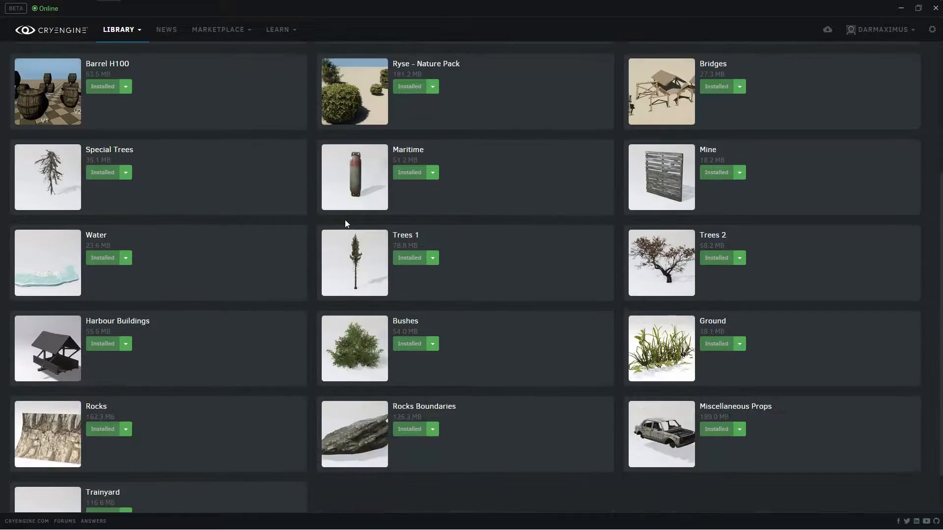
{"action": "scroll", "coordinate": [370, 273], "scroll_direction": "up", "scroll_amount": 5}
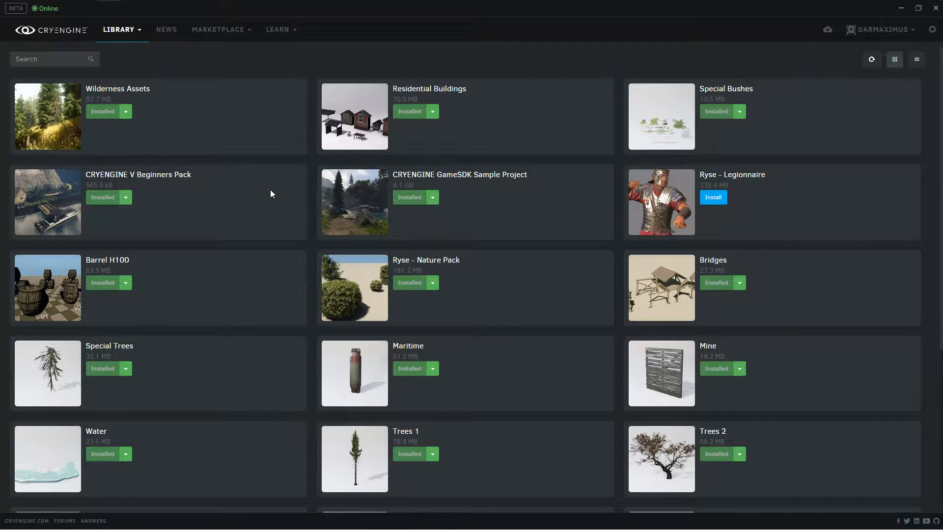
{"action": "scroll", "coordinate": [265, 189], "scroll_direction": "down", "scroll_amount": 3}
{"action": "scroll", "coordinate": [250, 176], "scroll_direction": "up", "scroll_amount": 3}
{"action": "left_click", "coordinate": [140, 35]}
{"action": "mouse_move", "coordinate": [280, 30]}
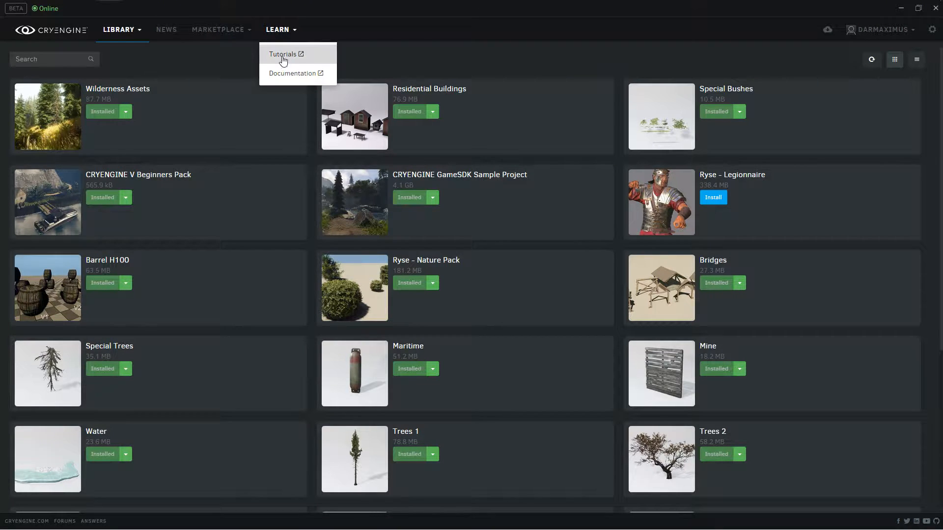
{"action": "mouse_move", "coordinate": [124, 46]}
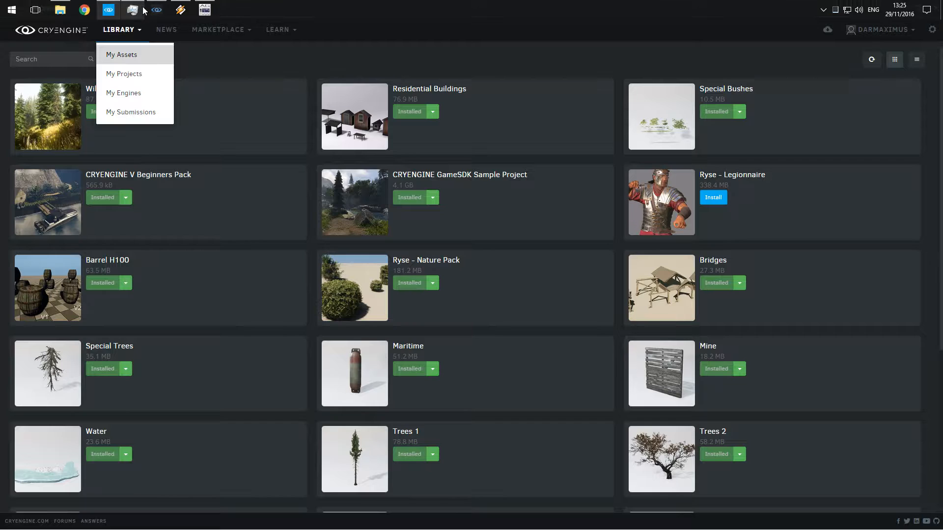
Switch back to the CRYENGINE Sandbox editor with the test3 level
{"action": "left_click", "coordinate": [156, 10]}
{"action": "right_click_drag", "start_coordinate": [468, 353], "coordinate": [578, 354]}
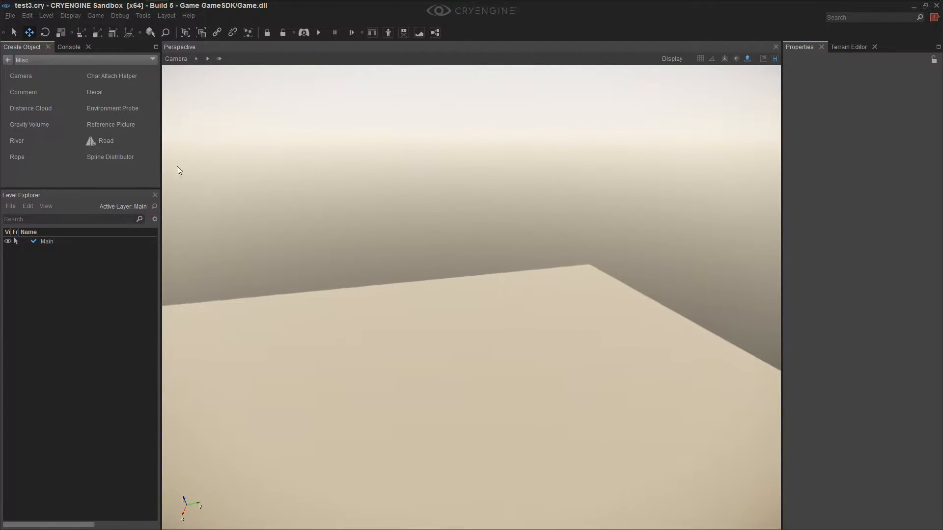
{"action": "left_click", "coordinate": [10, 16]}
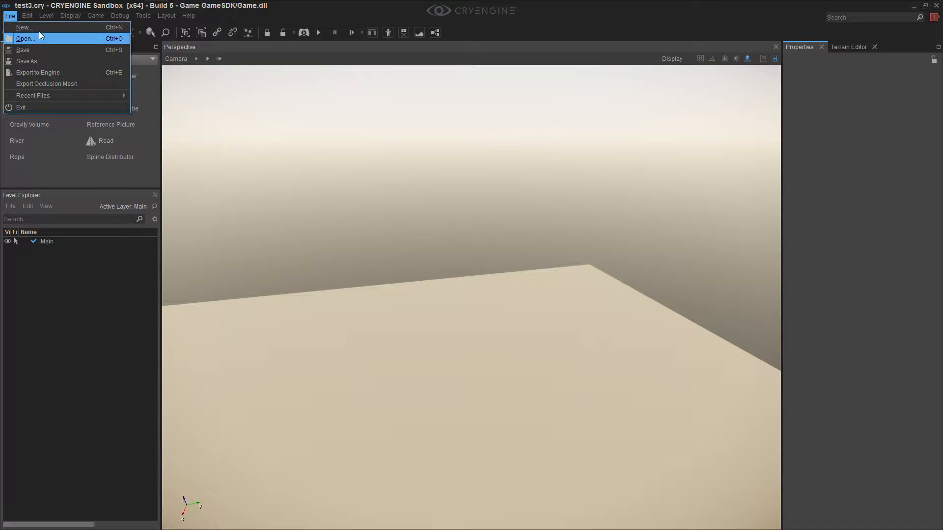
{"action": "key", "text": "Escape"}
{"action": "mouse_move", "coordinate": [11, 19]}
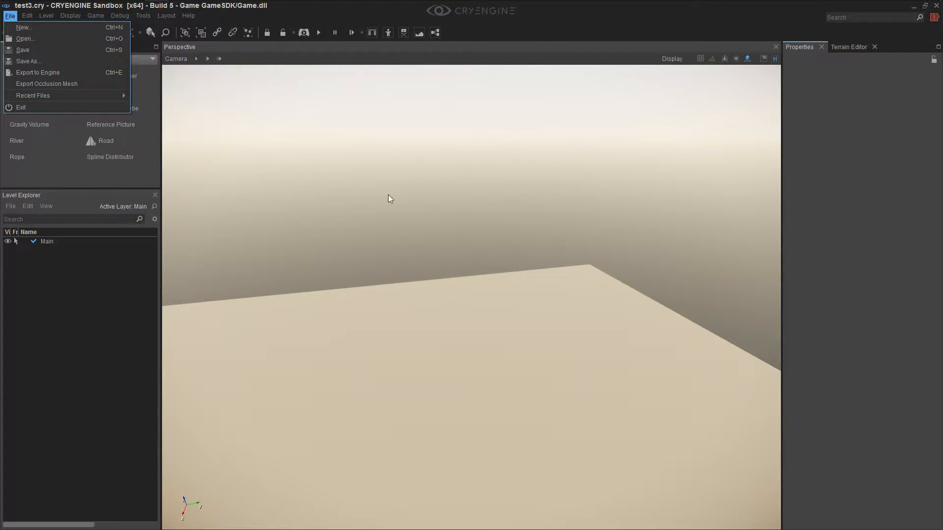
{"action": "mouse_move", "coordinate": [188, 15]}
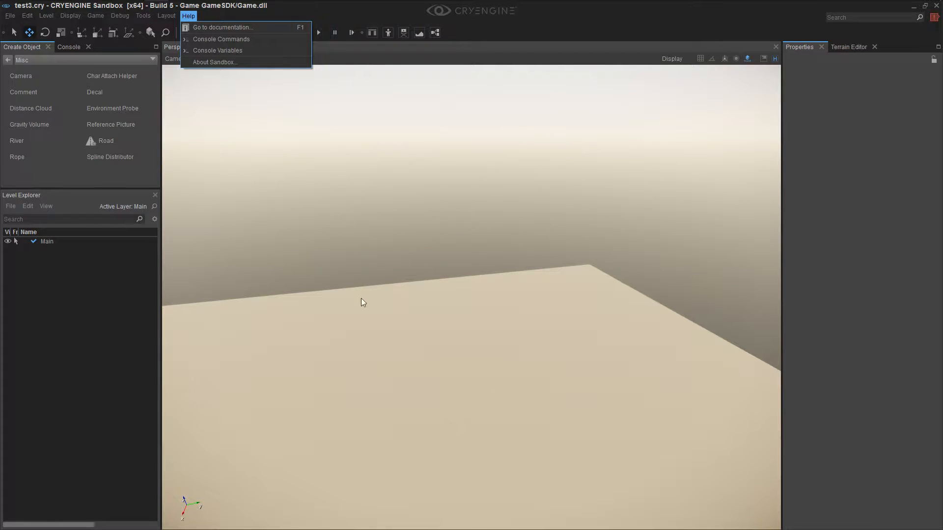
{"action": "mouse_move", "coordinate": [469, 434]}
{"action": "right_mouse_down"}
{"action": "mouse_move", "coordinate": [445, 423]}
{"action": "mouse_move", "coordinate": [408, 451]}
{"action": "mouse_move", "coordinate": [479, 432]}
{"action": "mouse_move", "coordinate": [472, 446]}
{"action": "right_mouse_up"}
{"action": "key", "text": "s"}
{"action": "key", "text": "s"}
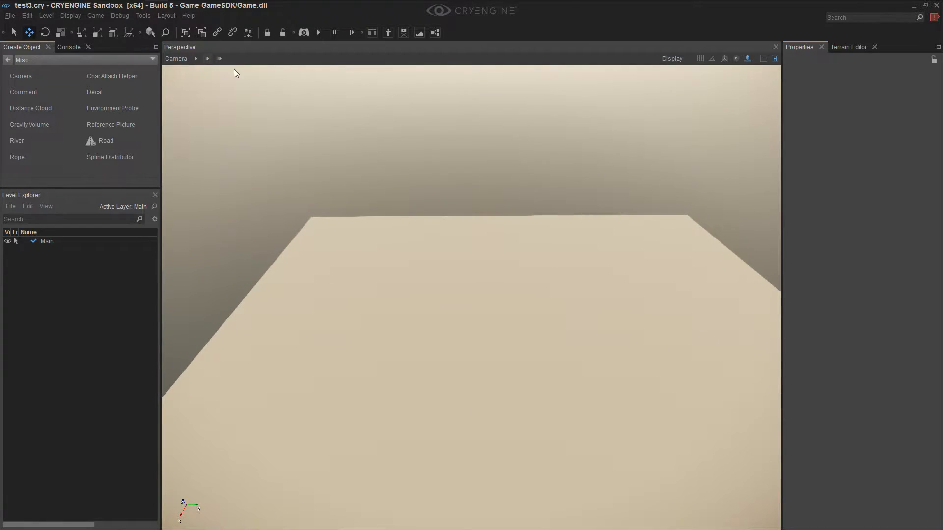
{"action": "right_click_drag", "start_coordinate": [471, 295], "coordinate": [460, 344]}
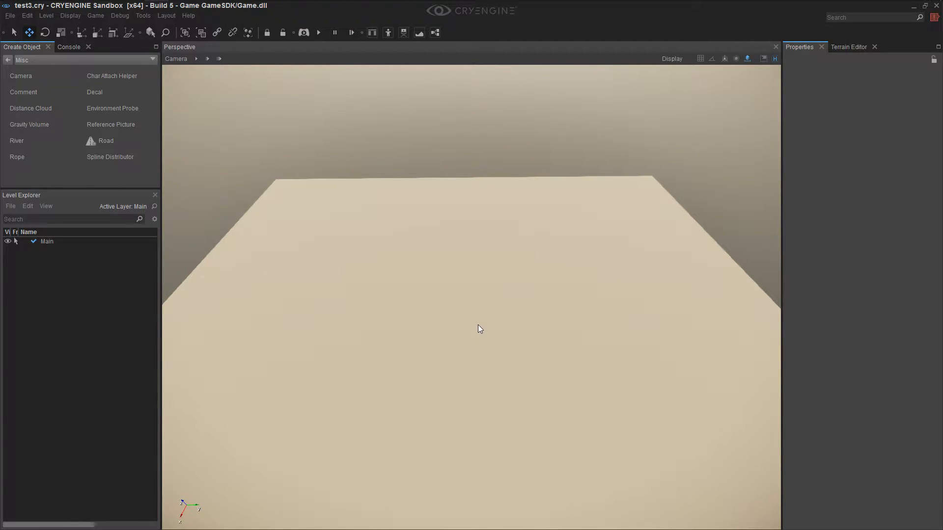
{"action": "right_click_drag", "start_coordinate": [484, 309], "coordinate": [652, 122]}
{"action": "right_click_drag", "start_coordinate": [746, 68], "coordinate": [622, 198]}
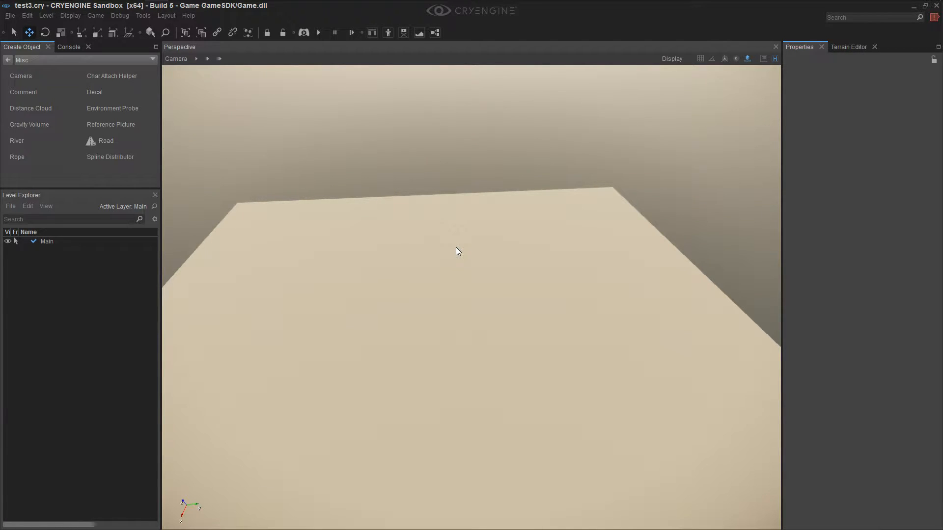
Bring up the Terrain Editor with its sculpting tools
{"action": "left_click", "coordinate": [842, 48]}
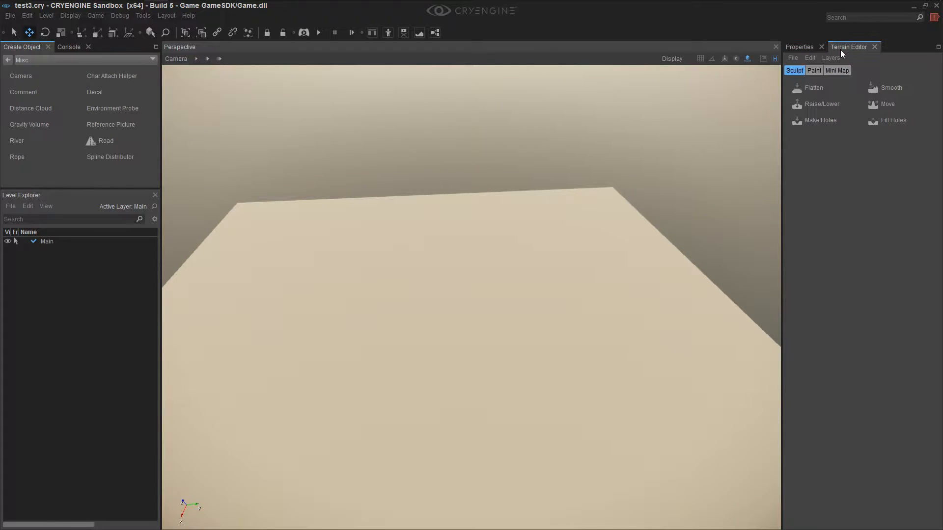
{"action": "left_click", "coordinate": [809, 49]}
{"action": "left_click", "coordinate": [841, 49]}
{"action": "right_click_drag", "start_coordinate": [572, 293], "coordinate": [567, 329]}
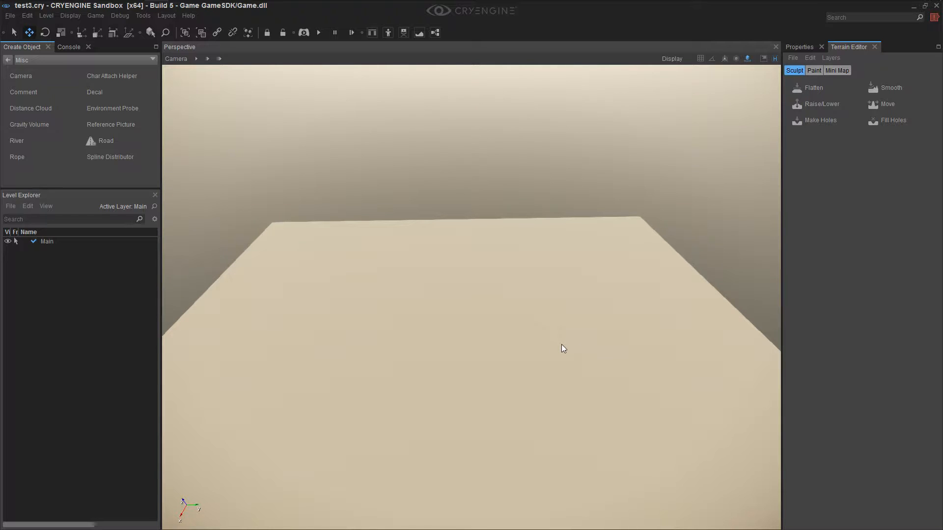
{"action": "mouse_move", "coordinate": [558, 350]}
{"action": "right_mouse_down"}
{"action": "mouse_move", "coordinate": [496, 346]}
{"action": "mouse_move", "coordinate": [568, 336]}
{"action": "right_mouse_up"}
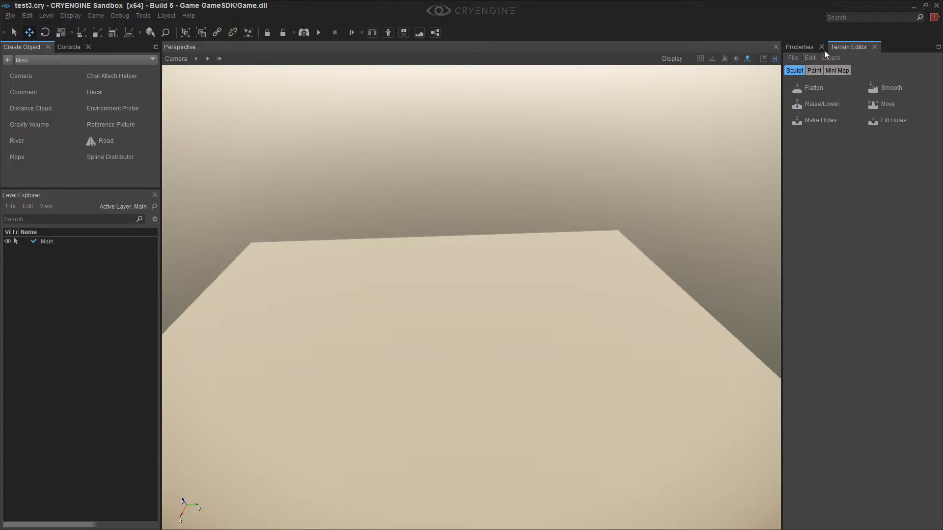
{"action": "right_click_drag", "start_coordinate": [500, 307], "coordinate": [509, 323]}
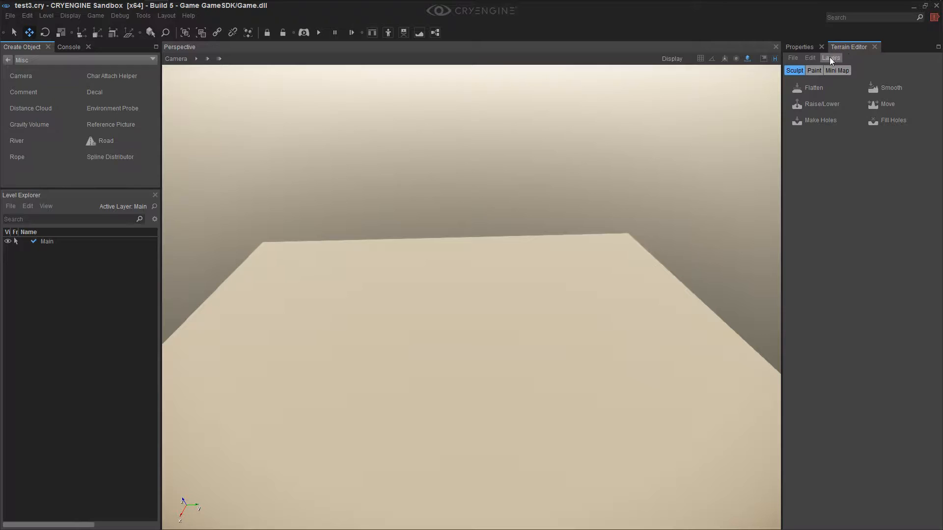
Check the maximum terrain height and the ocean height settings, accepting both
{"action": "left_click", "coordinate": [808, 58]}
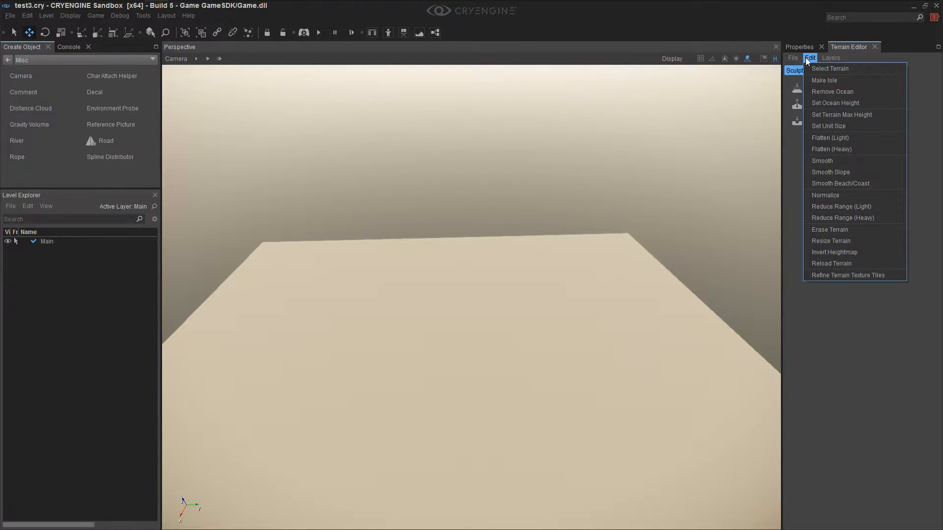
{"action": "left_click", "coordinate": [830, 116]}
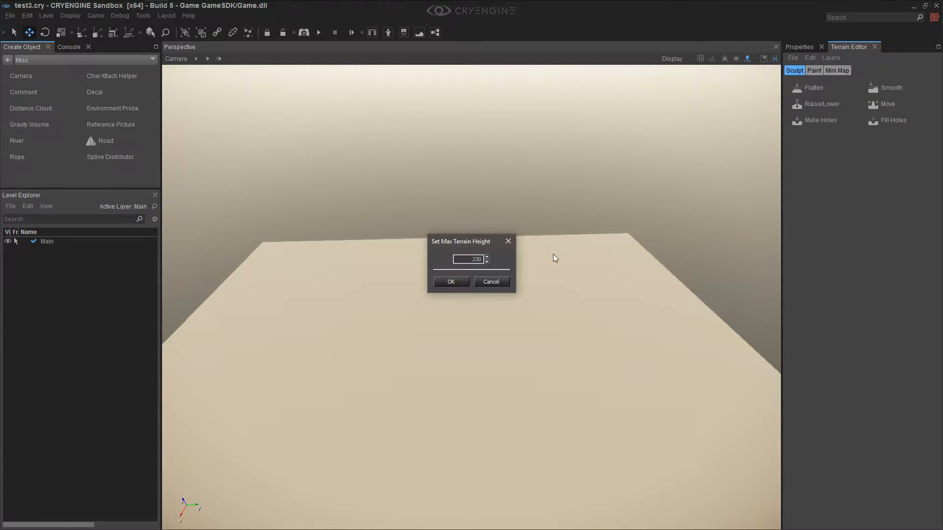
{"action": "left_click", "coordinate": [473, 259]}
{"action": "double_click", "coordinate": [477, 259]}
{"action": "left_click", "coordinate": [468, 281]}
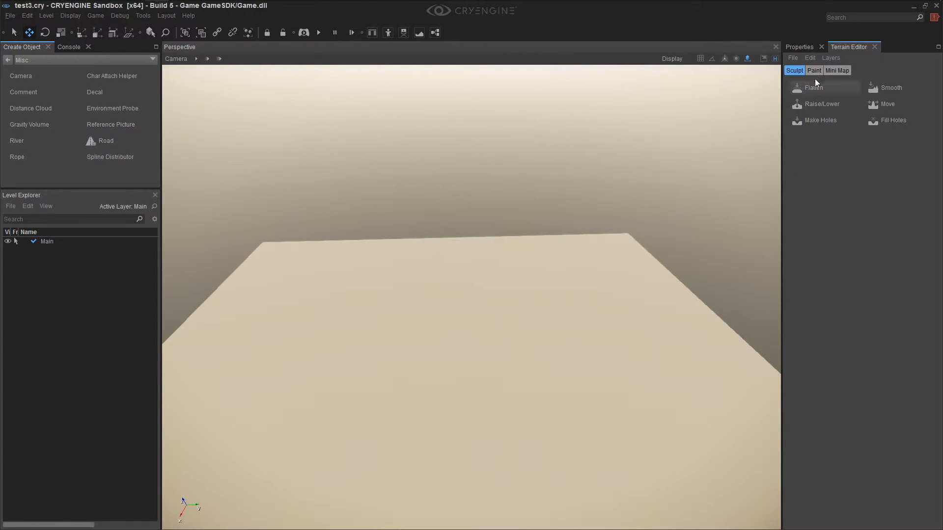
{"action": "left_click", "coordinate": [812, 57]}
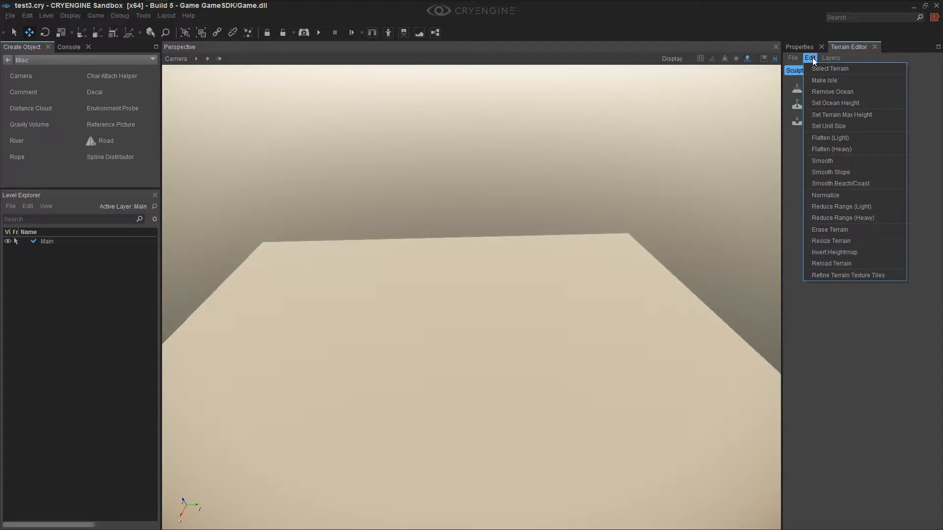
{"action": "left_click", "coordinate": [821, 103]}
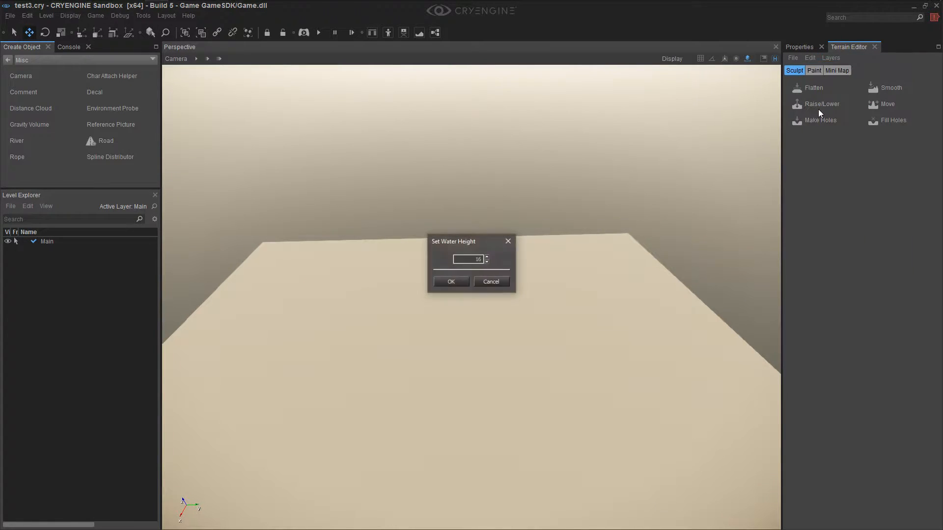
{"action": "left_click", "coordinate": [459, 284]}
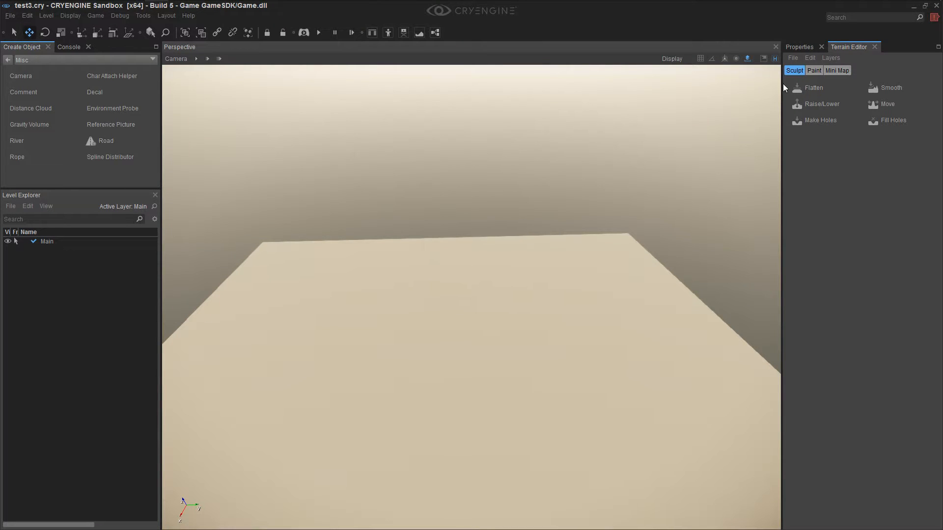
Try generating terrain with a reduced Feature Size, and undo the generation
{"action": "left_click", "coordinate": [812, 58]}
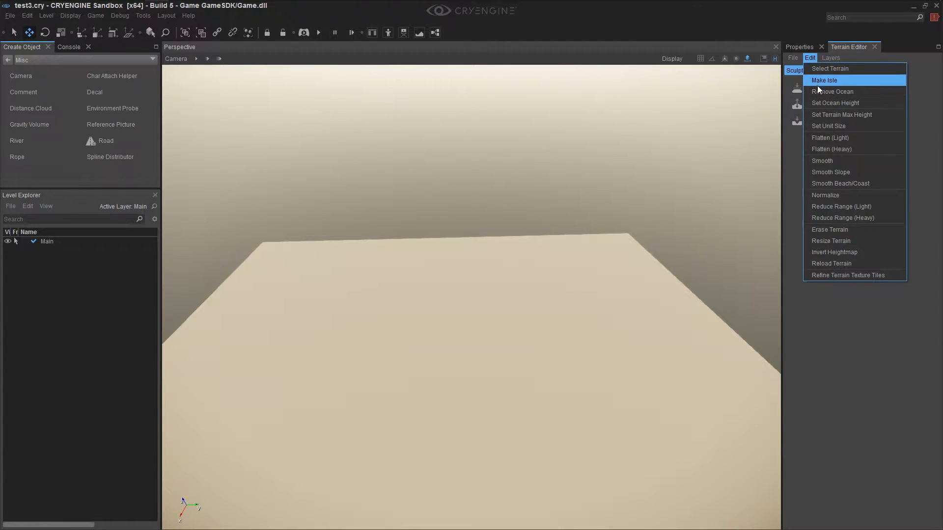
{"action": "mouse_move", "coordinate": [794, 60]}
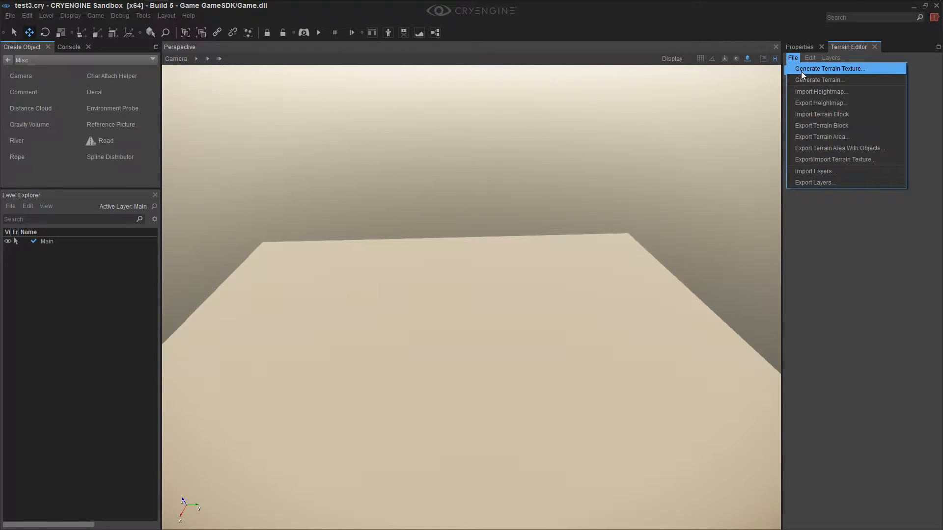
{"action": "left_click", "coordinate": [803, 81]}
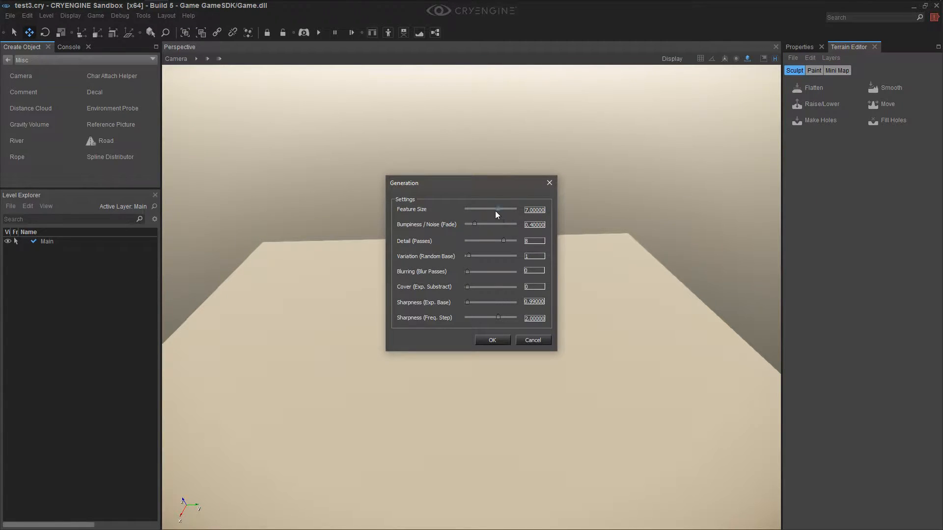
{"action": "left_click_drag", "start_coordinate": [496, 207], "coordinate": [478, 207]}
{"action": "left_click", "coordinate": [490, 343]}
{"action": "right_click_drag", "start_coordinate": [491, 343], "coordinate": [495, 379]}
{"action": "key", "text": "ctrl+z"}
Generate terrain with Feature Size 3.9, Bumpiness 0.9, Detail 3, Variation 6, Sharpness Exp. Base 0.991 and Freq. Step 1.8
{"action": "left_click", "coordinate": [792, 57]}
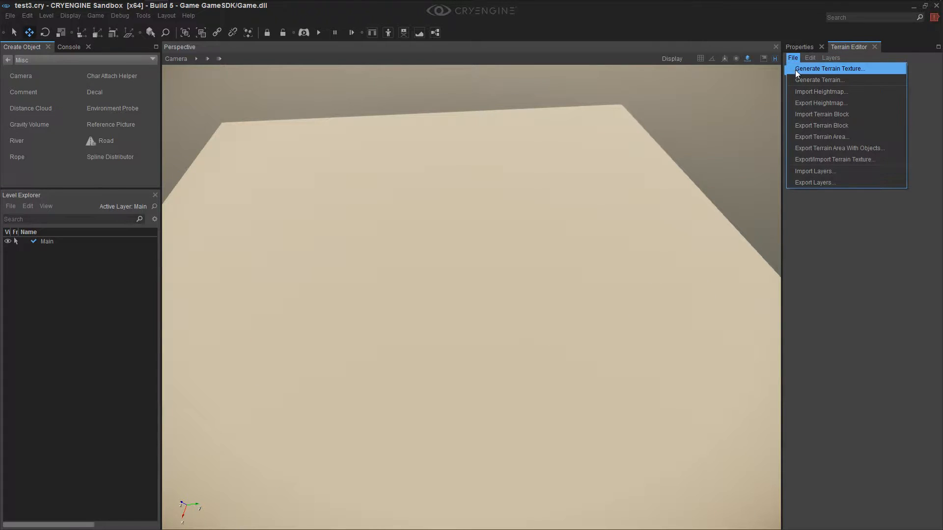
{"action": "left_click", "coordinate": [798, 80]}
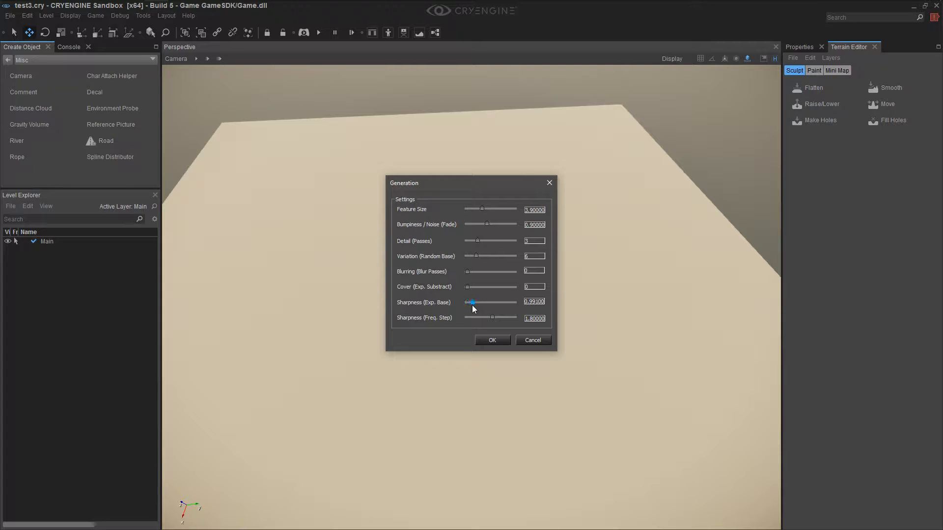
{"action": "left_click", "coordinate": [493, 340]}
{"action": "scroll", "coordinate": [527, 322], "scroll_direction": "up", "scroll_amount": 3}
{"action": "right_click_drag", "start_coordinate": [528, 322], "coordinate": [703, 193]}
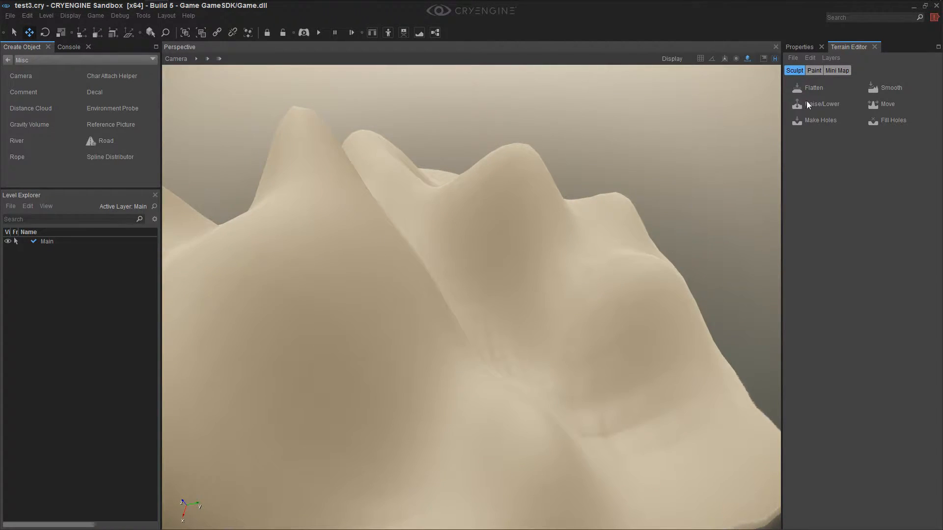
Generate the terrain again to replace the smooth hills, accepting the generation settings as offered
{"action": "left_click", "coordinate": [795, 56]}
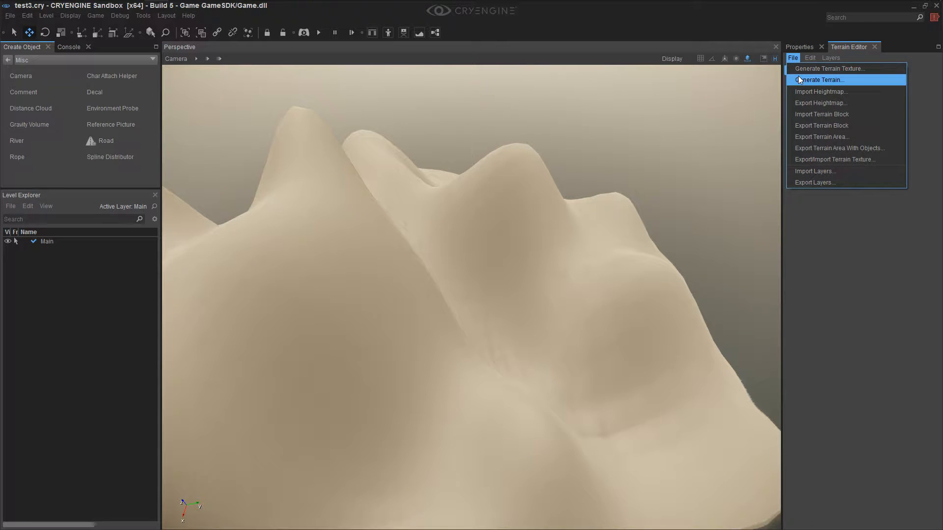
{"action": "left_click", "coordinate": [798, 76]}
{"action": "left_click", "coordinate": [492, 340]}
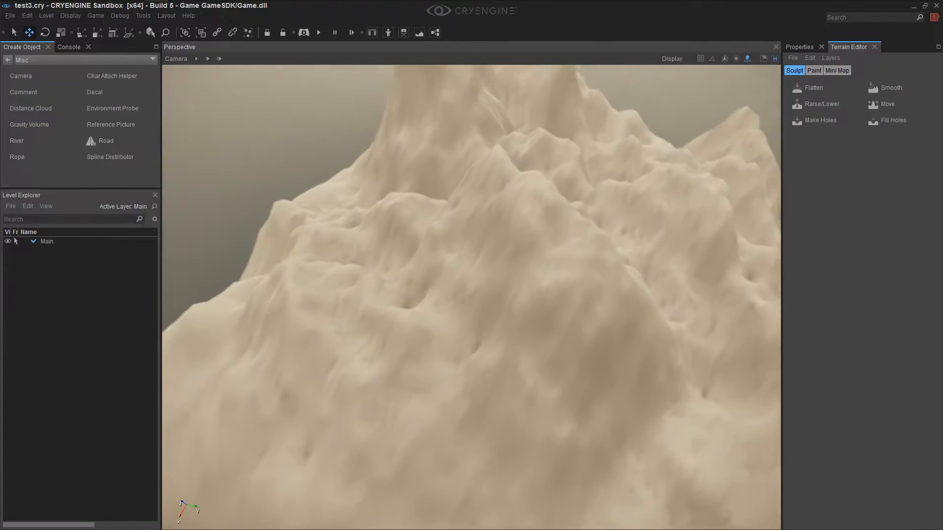
Fly over the generated mountains and pull back to examine the slopes, the coastline and the whole island, checking the camera speed
{"action": "key", "text": "s"}
{"action": "right_click_drag", "start_coordinate": [491, 339], "coordinate": [454, 327]}
{"action": "key", "text": "w"}
{"action": "key", "text": "d"}
{"action": "right_click_drag", "start_coordinate": [555, 364], "coordinate": [472, 371]}
{"action": "key", "text": "a"}
{"action": "key", "text": "w"}
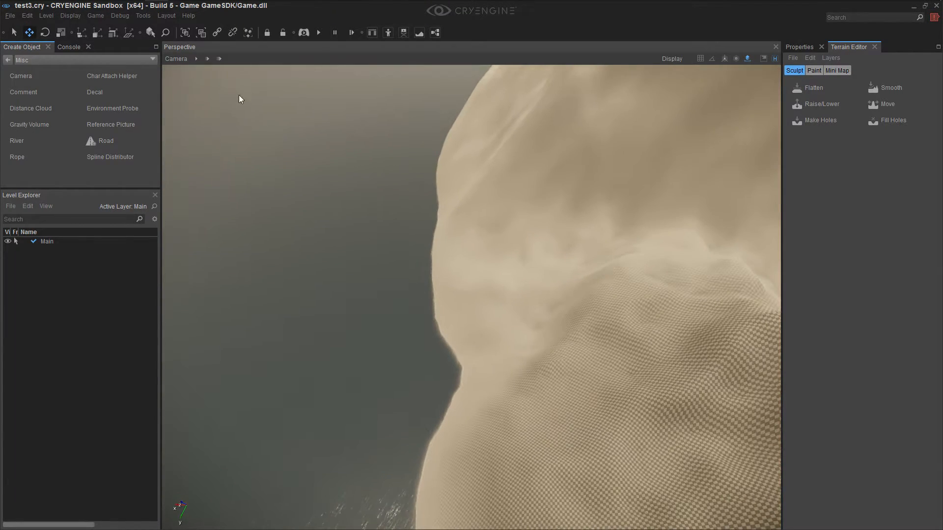
{"action": "left_click", "coordinate": [196, 59]}
{"action": "left_click", "coordinate": [207, 58]}
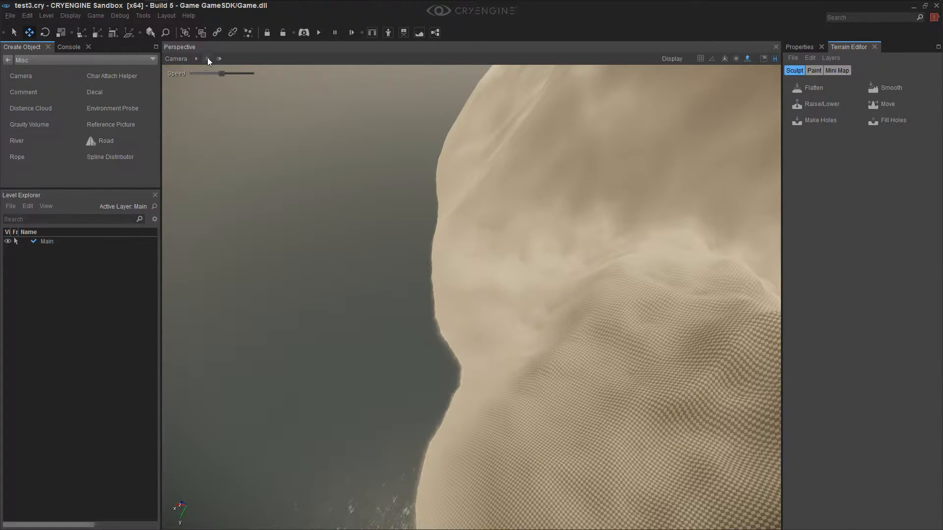
{"action": "right_click_drag", "start_coordinate": [373, 206], "coordinate": [492, 111]}
{"action": "key", "text": "w"}
{"action": "key", "text": "s"}
{"action": "key", "text": "s"}
{"action": "key", "text": "w"}
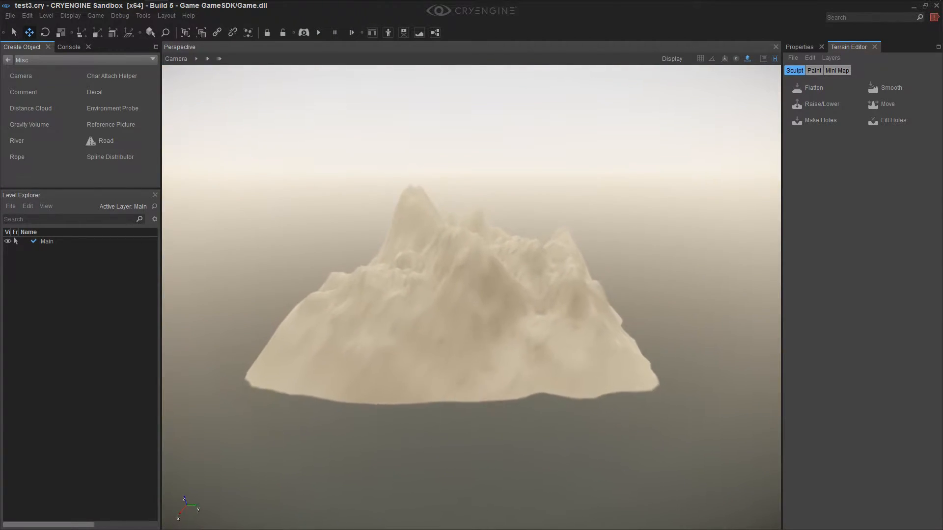
Examine the island's peaks, ridges and shoreline from several sides and distances
{"action": "right_click_drag", "start_coordinate": [535, 246], "coordinate": [458, 290]}
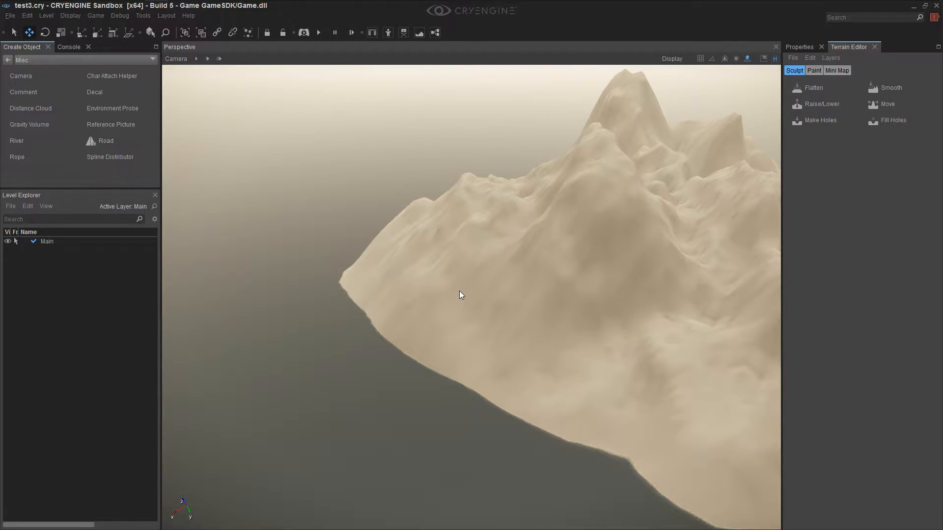
{"action": "right_click_drag", "start_coordinate": [555, 298], "coordinate": [459, 292]}
{"action": "key", "text": "d"}
{"action": "left_click", "coordinate": [221, 58]}
{"action": "right_click_drag", "start_coordinate": [485, 225], "coordinate": [373, 222]}
{"action": "key", "text": "d"}
{"action": "key", "text": "d"}
{"action": "key", "text": "w"}
{"action": "key", "text": "s"}
{"action": "key", "text": "w"}
{"action": "key", "text": "s"}
{"action": "key", "text": "d"}
{"action": "key", "text": "w"}
{"action": "mouse_move", "coordinate": [546, 221]}
{"action": "right_mouse_down"}
{"action": "mouse_move", "coordinate": [578, 223]}
{"action": "mouse_move", "coordinate": [576, 238]}
{"action": "mouse_move", "coordinate": [552, 223]}
{"action": "right_mouse_up"}
{"action": "key", "text": "s"}
{"action": "key", "text": "d"}
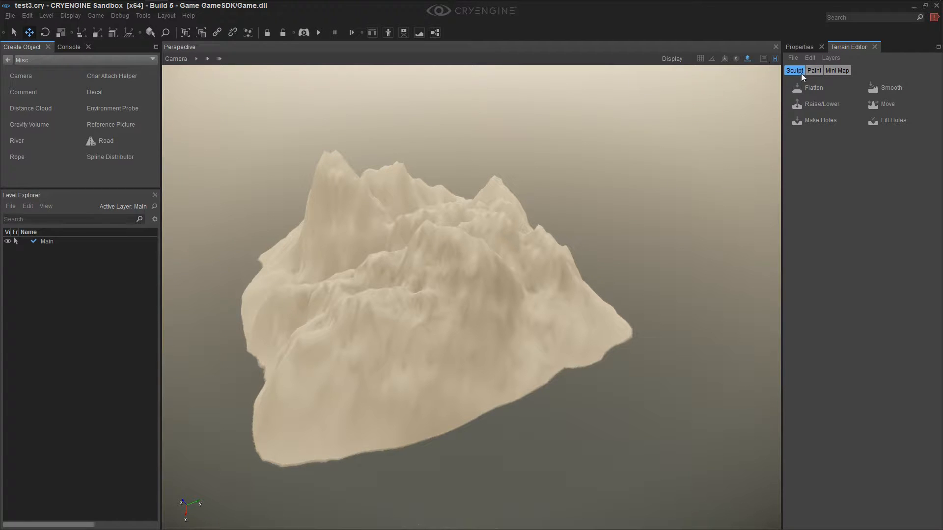
{"action": "right_click_drag", "start_coordinate": [420, 232], "coordinate": [385, 231]}
{"action": "key", "text": "w"}
{"action": "key", "text": "a"}
{"action": "key", "text": "w"}
{"action": "key", "text": "s"}
{"action": "key", "text": "s"}
{"action": "key", "text": "w"}
{"action": "key", "text": "s"}
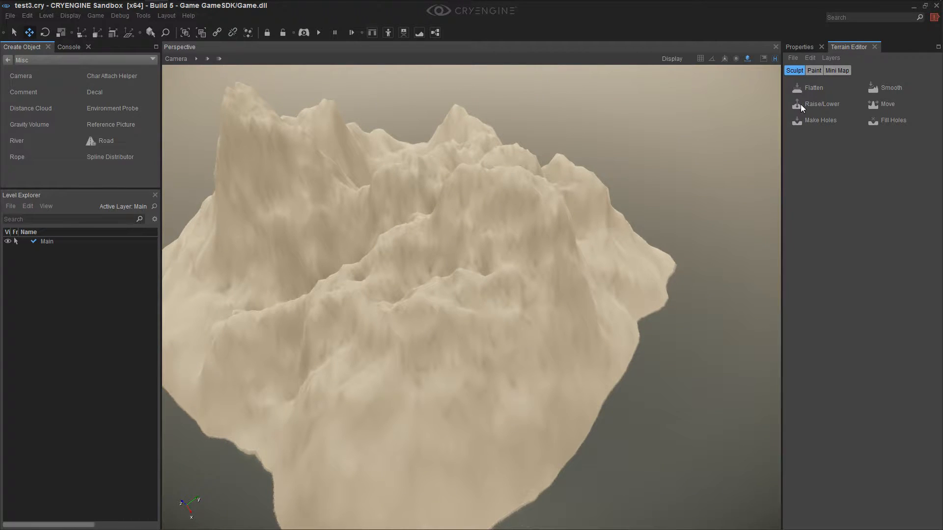
Set up the Flatten brush with outside radius about 35.9, inside radius 32 and hardness about 0.297
{"action": "left_click", "coordinate": [818, 87]}
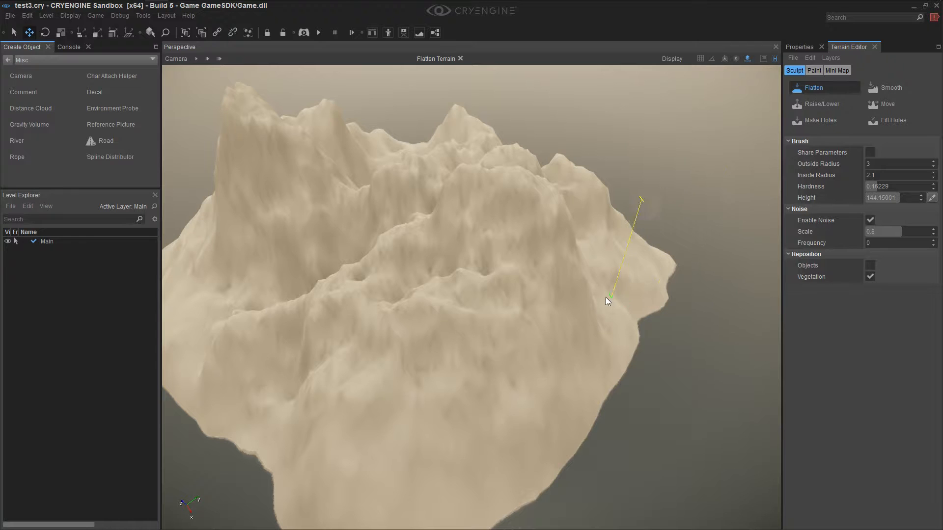
{"action": "right_click_drag", "start_coordinate": [441, 332], "coordinate": [446, 322]}
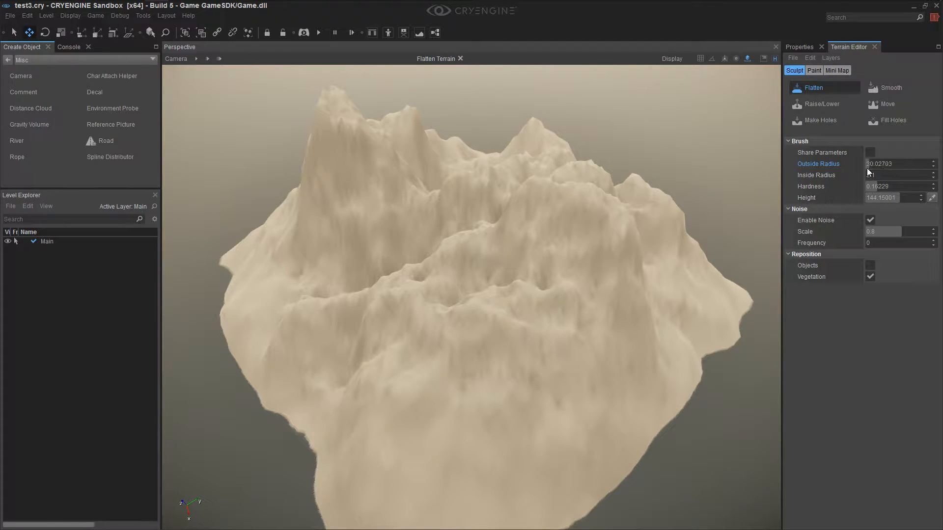
{"action": "left_click_drag", "start_coordinate": [867, 176], "coordinate": [877, 173]}
{"action": "type", "text": "32"}
{"action": "left_click", "coordinate": [886, 186]}
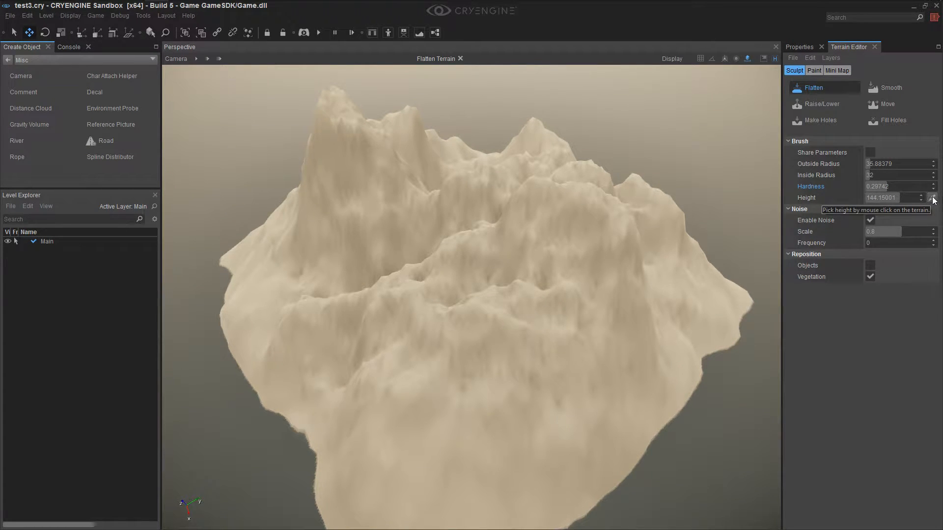
Pick a flatten height of 93.85 from the slope, level a plateau amid the mountains, and widen it using hardness 0.14202
{"action": "left_click", "coordinate": [569, 364]}
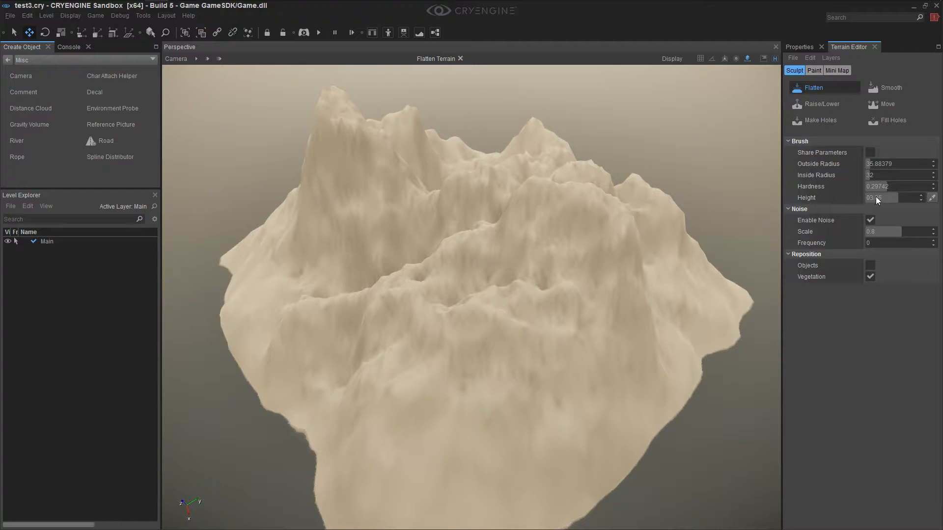
{"action": "mouse_move", "coordinate": [494, 308]}
{"action": "left_mouse_down"}
{"action": "mouse_move", "coordinate": [440, 330]}
{"action": "mouse_move", "coordinate": [486, 364]}
{"action": "mouse_move", "coordinate": [480, 341]}
{"action": "mouse_move", "coordinate": [419, 330]}
{"action": "mouse_move", "coordinate": [388, 339]}
{"action": "left_mouse_up"}
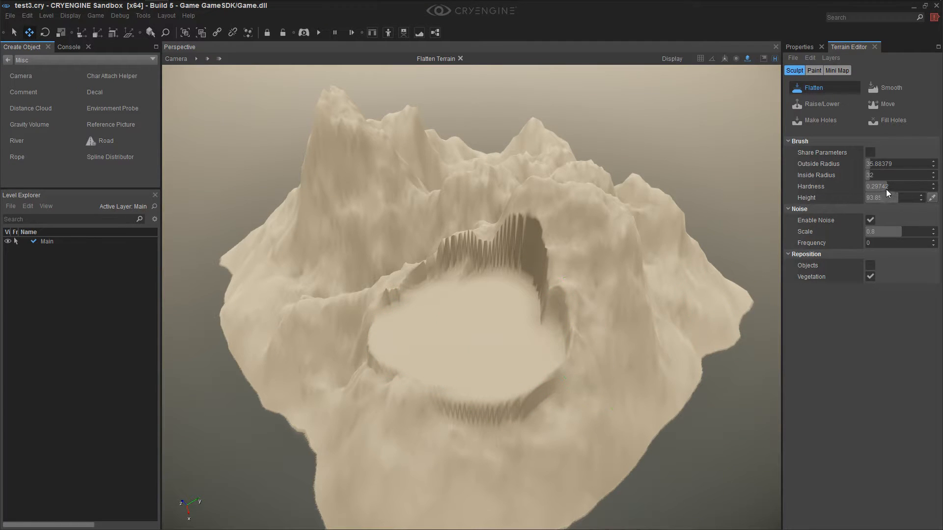
{"action": "mouse_move", "coordinate": [506, 388]}
{"action": "left_mouse_down"}
{"action": "mouse_move", "coordinate": [452, 373]}
{"action": "mouse_move", "coordinate": [579, 288]}
{"action": "mouse_move", "coordinate": [515, 287]}
{"action": "mouse_move", "coordinate": [481, 273]}
{"action": "mouse_move", "coordinate": [458, 290]}
{"action": "mouse_move", "coordinate": [501, 246]}
{"action": "mouse_move", "coordinate": [477, 233]}
{"action": "mouse_move", "coordinate": [441, 252]}
{"action": "mouse_move", "coordinate": [453, 214]}
{"action": "mouse_move", "coordinate": [500, 202]}
{"action": "mouse_move", "coordinate": [488, 197]}
{"action": "mouse_move", "coordinate": [508, 226]}
{"action": "mouse_move", "coordinate": [484, 295]}
{"action": "mouse_move", "coordinate": [437, 285]}
{"action": "mouse_move", "coordinate": [421, 328]}
{"action": "mouse_move", "coordinate": [496, 290]}
{"action": "left_mouse_up"}
{"action": "mouse_move", "coordinate": [406, 290]}
{"action": "left_mouse_down"}
{"action": "mouse_move", "coordinate": [420, 266]}
{"action": "mouse_move", "coordinate": [411, 255]}
{"action": "mouse_move", "coordinate": [382, 286]}
{"action": "mouse_move", "coordinate": [440, 368]}
{"action": "mouse_move", "coordinate": [502, 344]}
{"action": "mouse_move", "coordinate": [533, 310]}
{"action": "mouse_move", "coordinate": [512, 273]}
{"action": "mouse_move", "coordinate": [588, 278]}
{"action": "mouse_move", "coordinate": [574, 246]}
{"action": "mouse_move", "coordinate": [563, 246]}
{"action": "left_mouse_up"}
Flatten a raised platform beside the plateau at height 122.95, and level it down again using height 112.25
{"action": "left_click", "coordinate": [578, 246], "text": "ctrl"}
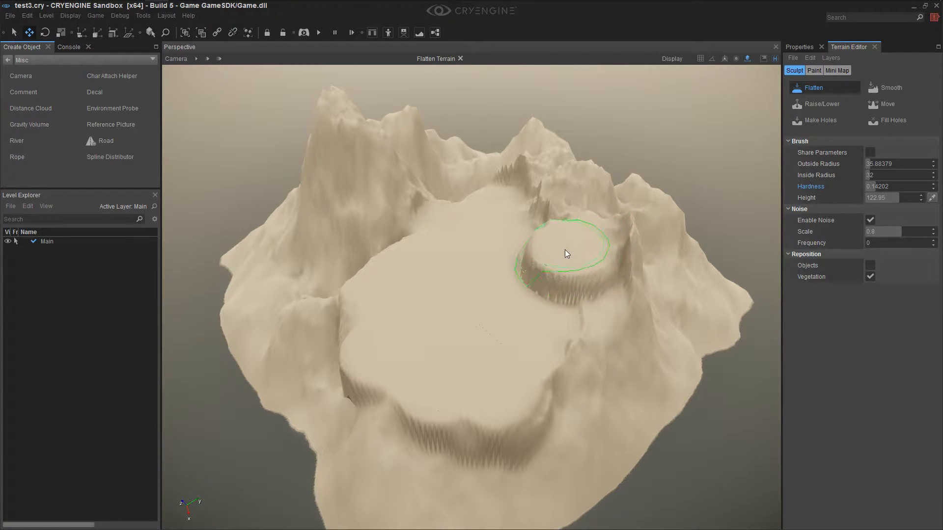
{"action": "left_click", "coordinate": [574, 286], "text": "ctrl"}
{"action": "mouse_move", "coordinate": [575, 286]}
{"action": "left_mouse_down"}
{"action": "mouse_move", "coordinate": [565, 290]}
{"action": "mouse_move", "coordinate": [573, 275]}
{"action": "mouse_move", "coordinate": [568, 336]}
{"action": "mouse_move", "coordinate": [550, 309]}
{"action": "mouse_move", "coordinate": [571, 328]}
{"action": "mouse_move", "coordinate": [564, 319]}
{"action": "left_mouse_up"}
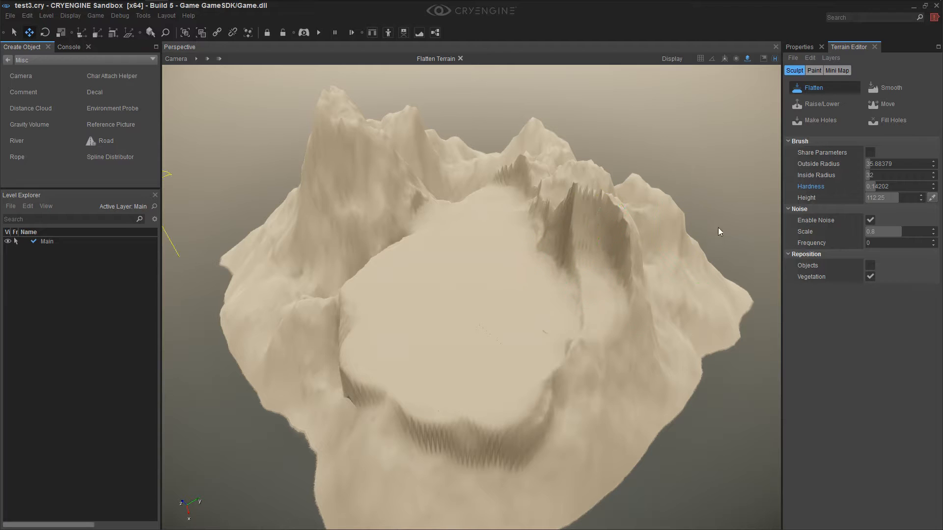
Smooth the jagged edges around the plateau, and set the Smooth brush radius to about 32.1
{"action": "left_click", "coordinate": [883, 90]}
{"action": "mouse_move", "coordinate": [542, 249]}
{"action": "left_mouse_down"}
{"action": "mouse_move", "coordinate": [651, 253]}
{"action": "mouse_move", "coordinate": [584, 343]}
{"action": "left_mouse_up"}
{"action": "mouse_move", "coordinate": [467, 406]}
{"action": "left_mouse_down"}
{"action": "mouse_move", "coordinate": [441, 428]}
{"action": "mouse_move", "coordinate": [420, 390]}
{"action": "mouse_move", "coordinate": [349, 359]}
{"action": "mouse_move", "coordinate": [340, 330]}
{"action": "left_mouse_up"}
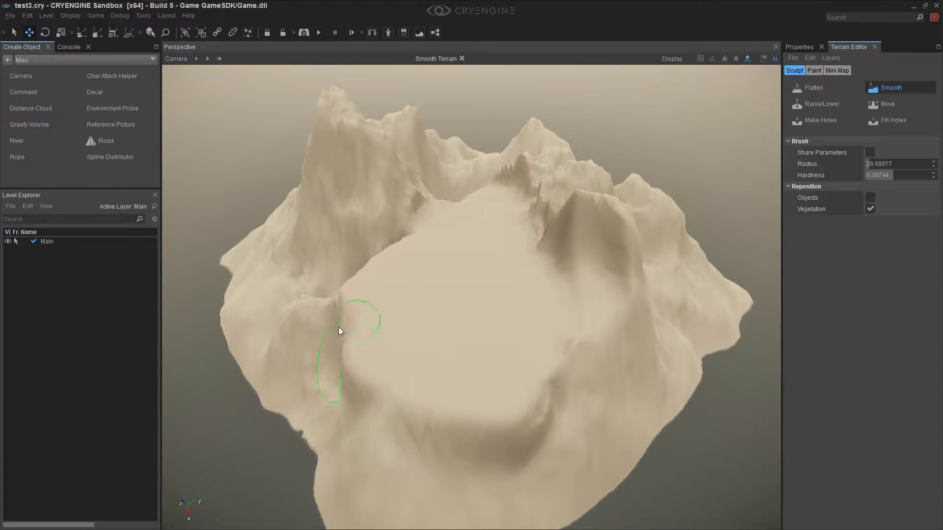
{"action": "key", "text": "a"}
{"action": "right_click_drag", "start_coordinate": [404, 303], "coordinate": [404, 303]}
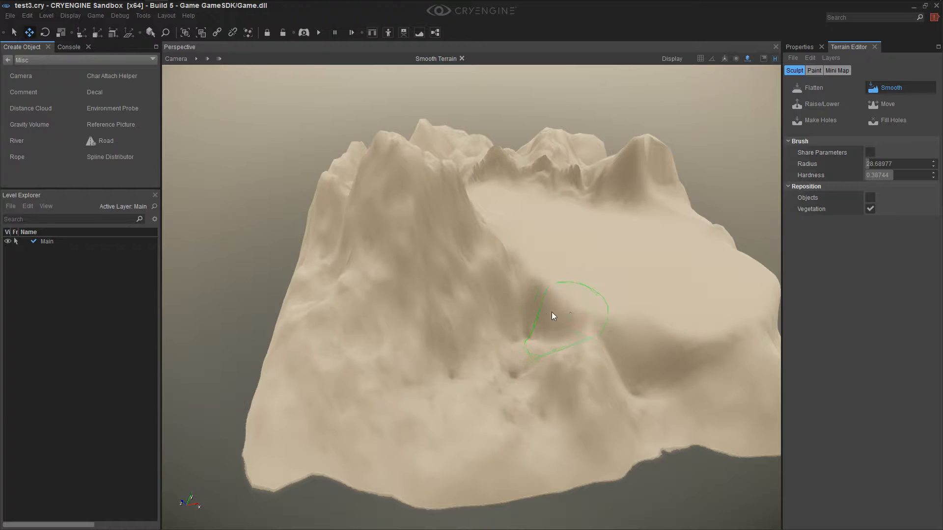
{"action": "key", "text": "d"}
{"action": "right_click_drag", "start_coordinate": [605, 324], "coordinate": [609, 336]}
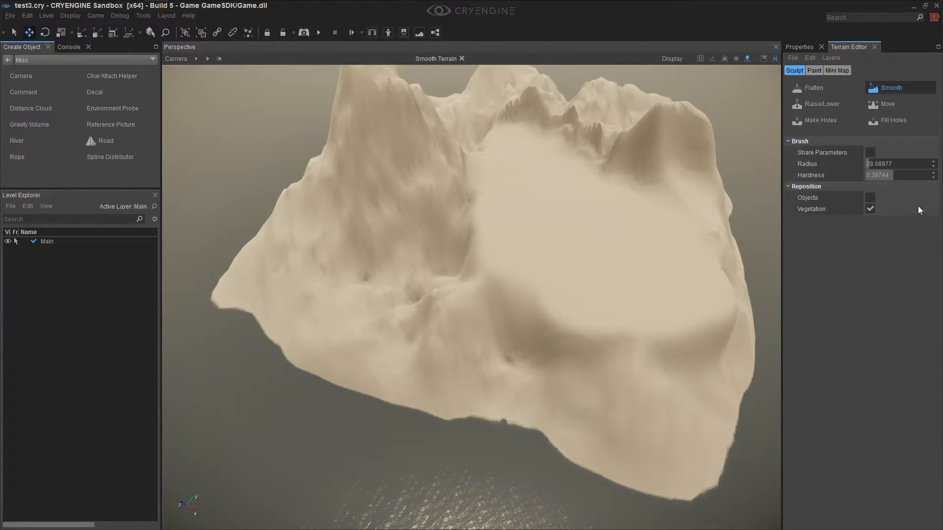
{"action": "key", "text": "d"}
{"action": "right_click_drag", "start_coordinate": [641, 227], "coordinate": [641, 227]}
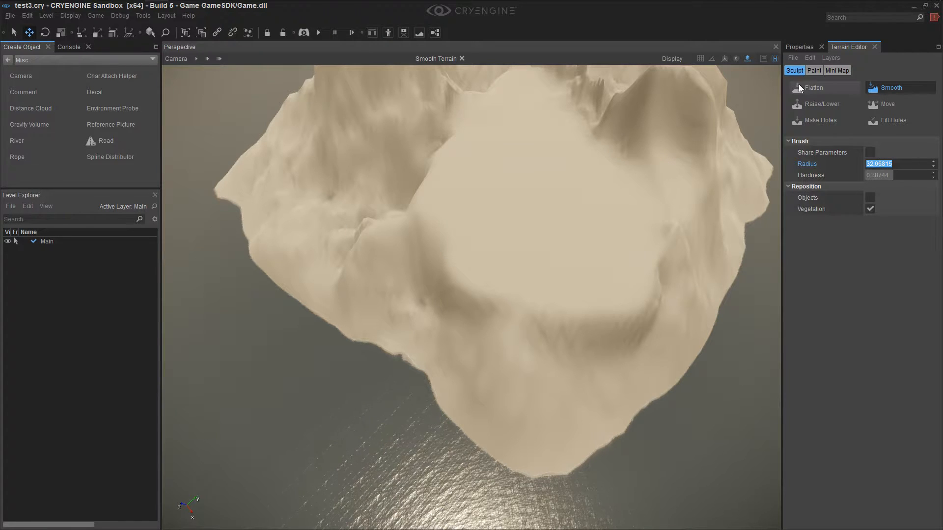
Set the Flatten brush's outside and inside radius to 18
{"action": "left_click", "coordinate": [815, 89]}
{"action": "left_click_drag", "start_coordinate": [884, 164], "coordinate": [880, 164]}
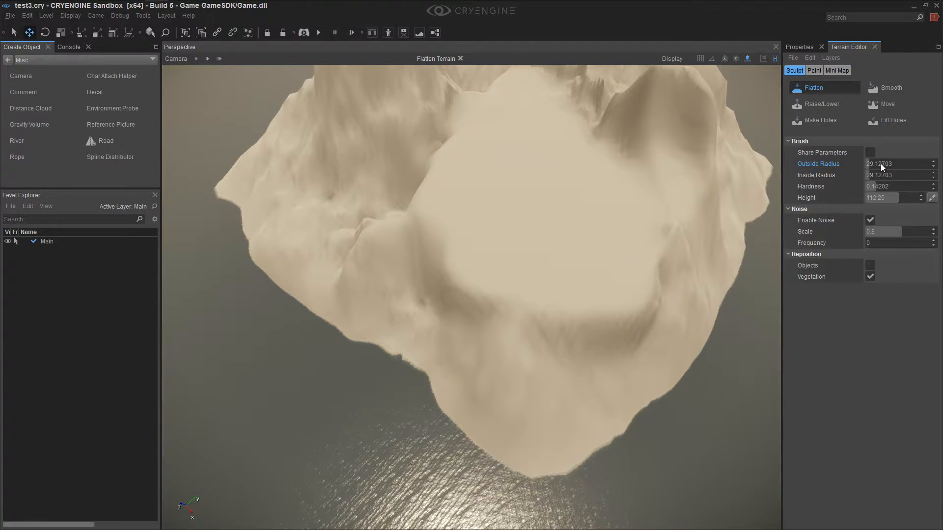
{"action": "left_click", "coordinate": [894, 164]}
{"action": "type", "text": "18"}
{"action": "key", "text": "Tab"}
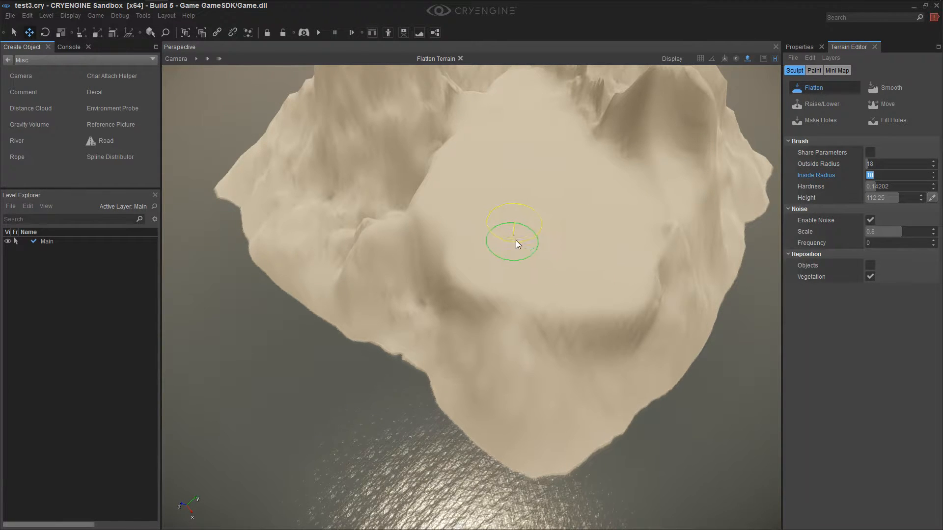
Check the terrain resize settings, accepting the 512 x 512 heightmap at 1 meter per unit with 4096 x 4096 textures
{"action": "left_click", "coordinate": [810, 58]}
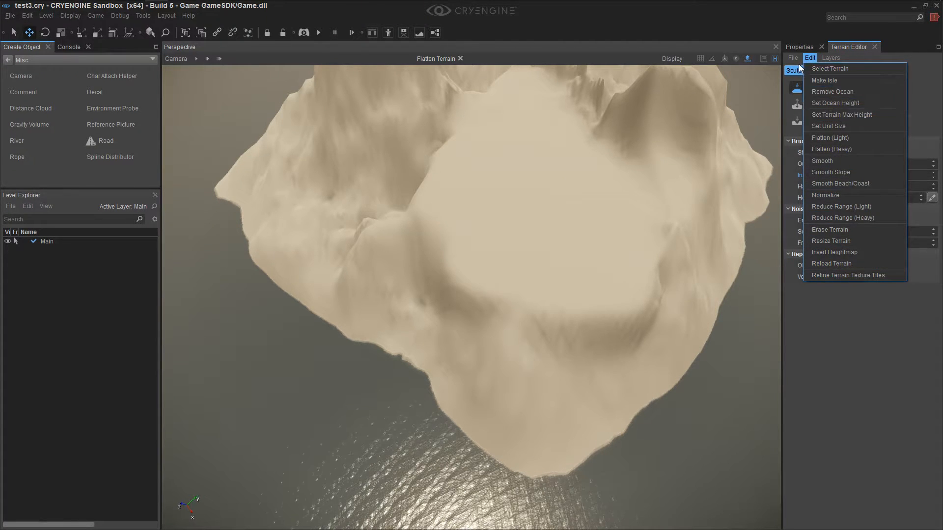
{"action": "mouse_move", "coordinate": [791, 57]}
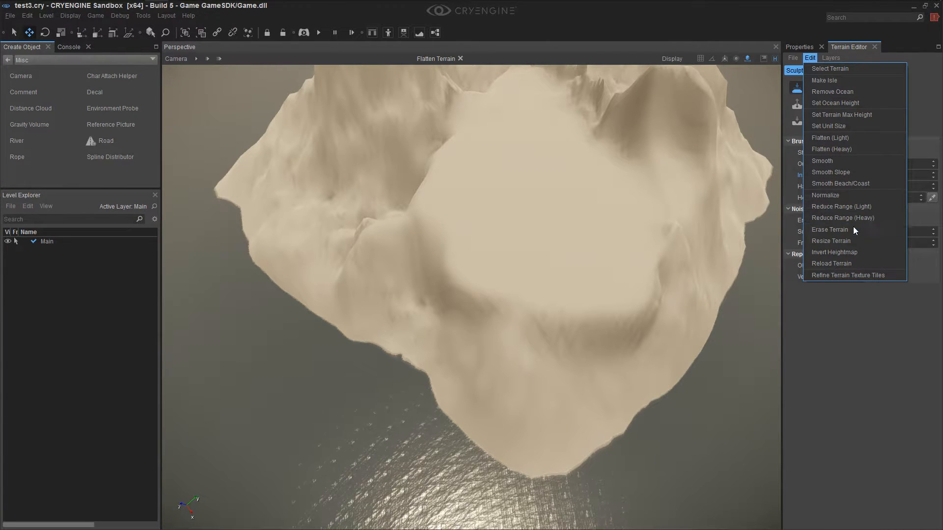
{"action": "left_click", "coordinate": [853, 241]}
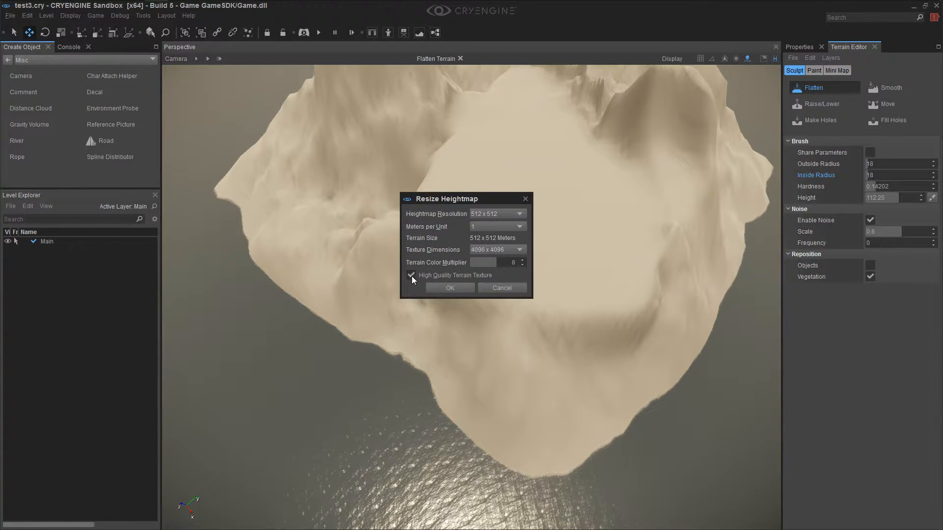
{"action": "left_click", "coordinate": [455, 288]}
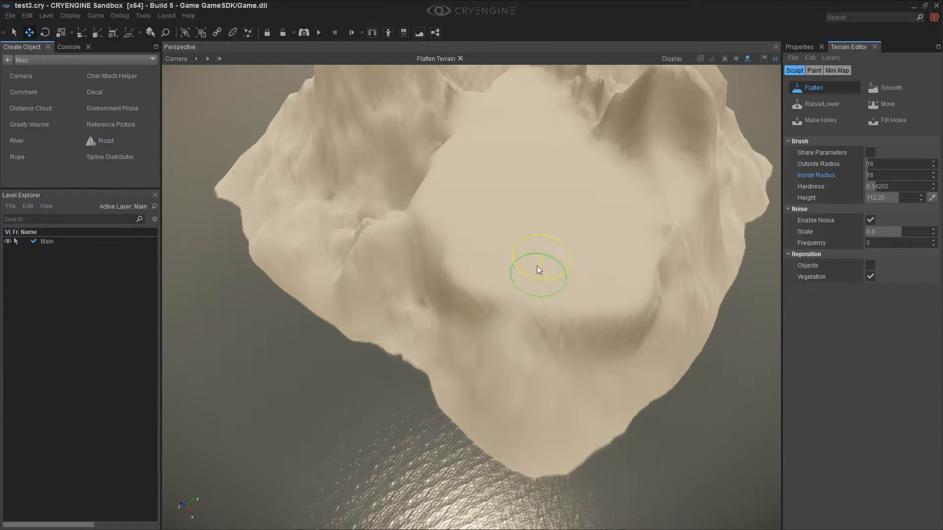
Pick a flatten height of 67.1625 from the slope and carve a lower basin through the plateau
{"action": "left_click", "coordinate": [456, 311], "text": "ctrl"}
{"action": "mouse_move", "coordinate": [446, 267]}
{"action": "left_mouse_down"}
{"action": "mouse_move", "coordinate": [515, 300]}
{"action": "mouse_move", "coordinate": [464, 257]}
{"action": "mouse_move", "coordinate": [532, 296]}
{"action": "mouse_move", "coordinate": [526, 261]}
{"action": "mouse_move", "coordinate": [499, 222]}
{"action": "mouse_move", "coordinate": [516, 184]}
{"action": "left_mouse_up"}
{"action": "mouse_move", "coordinate": [514, 145]}
{"action": "left_mouse_down"}
{"action": "mouse_move", "coordinate": [474, 204]}
{"action": "mouse_move", "coordinate": [537, 165]}
{"action": "mouse_move", "coordinate": [552, 220]}
{"action": "mouse_move", "coordinate": [556, 158]}
{"action": "mouse_move", "coordinate": [564, 269]}
{"action": "mouse_move", "coordinate": [556, 316]}
{"action": "mouse_move", "coordinate": [488, 305]}
{"action": "mouse_move", "coordinate": [518, 332]}
{"action": "mouse_move", "coordinate": [537, 320]}
{"action": "left_mouse_up"}
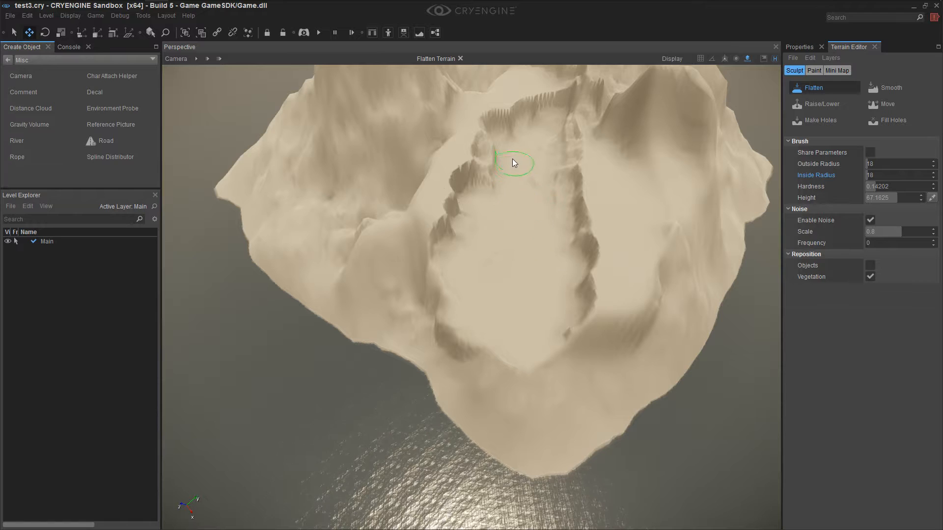
{"action": "left_click_drag", "start_coordinate": [515, 104], "coordinate": [480, 211]}
{"action": "mouse_move", "coordinate": [529, 171]}
{"action": "left_mouse_down"}
{"action": "mouse_move", "coordinate": [561, 167]}
{"action": "mouse_move", "coordinate": [568, 314]}
{"action": "mouse_move", "coordinate": [569, 221]}
{"action": "mouse_move", "coordinate": [574, 231]}
{"action": "left_mouse_up"}
{"action": "right_click_drag", "start_coordinate": [574, 231], "coordinate": [563, 232]}
{"action": "mouse_move", "coordinate": [514, 252]}
{"action": "left_mouse_down"}
{"action": "mouse_move", "coordinate": [536, 238]}
{"action": "mouse_move", "coordinate": [530, 362]}
{"action": "mouse_move", "coordinate": [560, 276]}
{"action": "mouse_move", "coordinate": [543, 412]}
{"action": "mouse_move", "coordinate": [481, 236]}
{"action": "mouse_move", "coordinate": [531, 274]}
{"action": "left_mouse_up"}
{"action": "right_click_drag", "start_coordinate": [531, 274], "coordinate": [530, 278]}
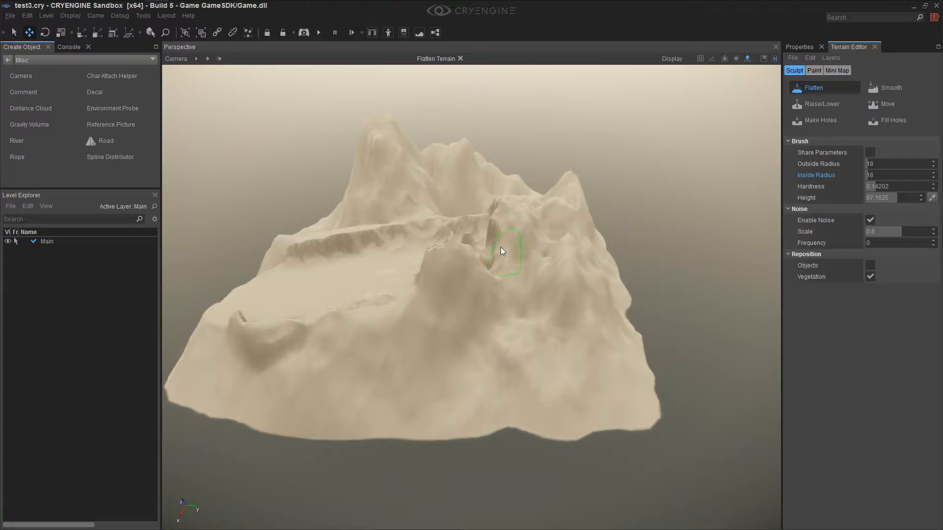
Widen the basin by flattening the surrounding plateau and ridges, using a picked height of 67.9
{"action": "mouse_move", "coordinate": [494, 231]}
{"action": "left_mouse_down"}
{"action": "mouse_move", "coordinate": [499, 252]}
{"action": "mouse_move", "coordinate": [498, 216]}
{"action": "left_mouse_up"}
{"action": "mouse_move", "coordinate": [496, 258]}
{"action": "left_mouse_down"}
{"action": "mouse_move", "coordinate": [487, 285]}
{"action": "mouse_move", "coordinate": [420, 277]}
{"action": "left_mouse_up"}
{"action": "right_click_drag", "start_coordinate": [470, 301], "coordinate": [487, 312]}
{"action": "left_click", "coordinate": [407, 305], "text": "ctrl"}
{"action": "mouse_move", "coordinate": [402, 307]}
{"action": "left_mouse_down"}
{"action": "mouse_move", "coordinate": [319, 311]}
{"action": "mouse_move", "coordinate": [270, 333]}
{"action": "mouse_move", "coordinate": [436, 296]}
{"action": "left_mouse_up"}
{"action": "right_click_drag", "start_coordinate": [445, 296], "coordinate": [636, 252]}
{"action": "mouse_move", "coordinate": [636, 251]}
{"action": "left_mouse_down"}
{"action": "mouse_move", "coordinate": [681, 238]}
{"action": "mouse_move", "coordinate": [663, 261]}
{"action": "mouse_move", "coordinate": [715, 254]}
{"action": "mouse_move", "coordinate": [658, 220]}
{"action": "mouse_move", "coordinate": [673, 249]}
{"action": "mouse_move", "coordinate": [640, 250]}
{"action": "mouse_move", "coordinate": [649, 263]}
{"action": "mouse_move", "coordinate": [690, 262]}
{"action": "mouse_move", "coordinate": [629, 282]}
{"action": "mouse_move", "coordinate": [704, 269]}
{"action": "mouse_move", "coordinate": [706, 256]}
{"action": "left_mouse_up"}
{"action": "mouse_move", "coordinate": [707, 256]}
{"action": "right_mouse_down"}
{"action": "mouse_move", "coordinate": [718, 249]}
{"action": "mouse_move", "coordinate": [706, 257]}
{"action": "right_mouse_up"}
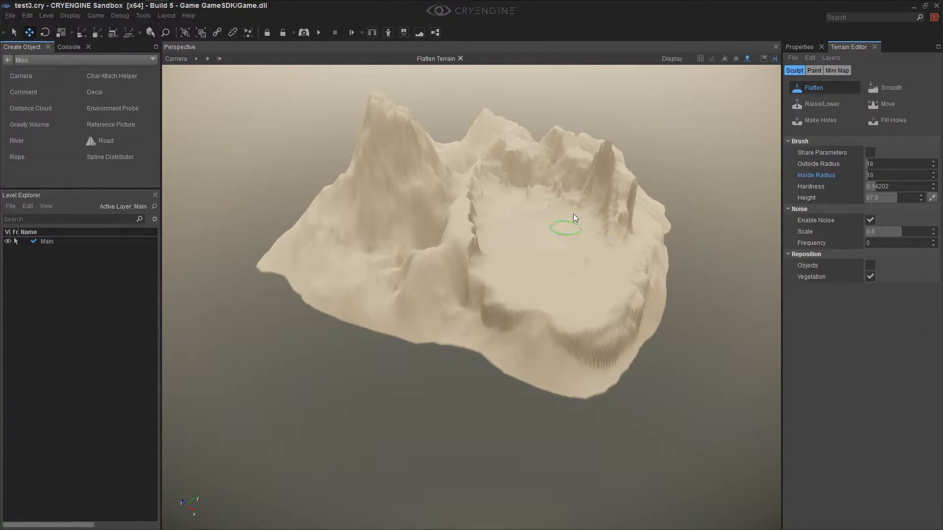
{"action": "left_click_drag", "start_coordinate": [629, 228], "coordinate": [635, 241]}
{"action": "right_click_drag", "start_coordinate": [628, 257], "coordinate": [572, 256]}
Smooth the tall rock spire and the rough ground at the basin's edge with the Smooth brush
{"action": "key", "text": "w"}
{"action": "key", "text": "shift+w"}
{"action": "key", "text": "s"}
{"action": "key", "text": "s"}
{"action": "left_click", "coordinate": [196, 61]}
{"action": "right_click_drag", "start_coordinate": [557, 320], "coordinate": [555, 319]}
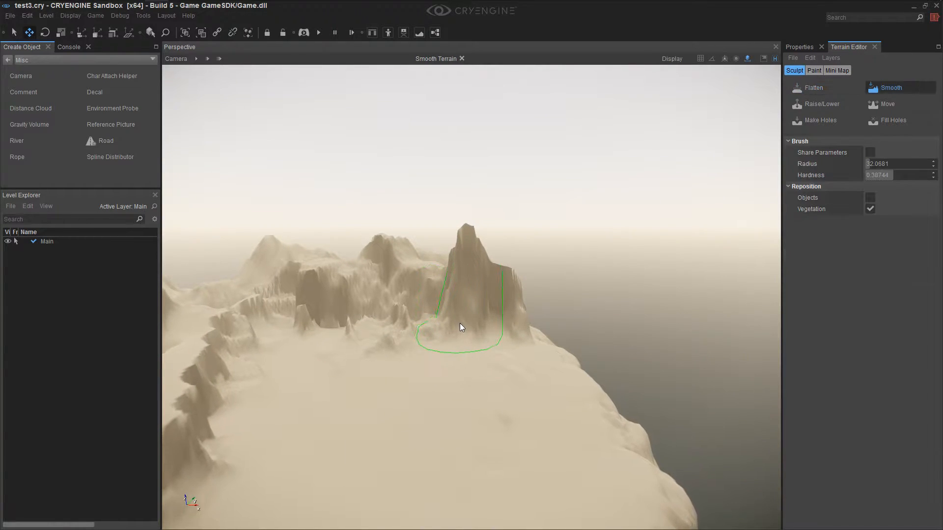
{"action": "left_click", "coordinate": [208, 60]}
{"action": "key", "text": "w"}
{"action": "right_click_drag", "start_coordinate": [478, 331], "coordinate": [477, 331]}
{"action": "key", "text": "d"}
{"action": "right_click_drag", "start_coordinate": [371, 388], "coordinate": [374, 386]}
Flatten the foot of the ridge below the tallest mountain to the basin's height of 67.9
{"action": "mouse_move", "coordinate": [400, 273]}
{"action": "left_mouse_down"}
{"action": "mouse_move", "coordinate": [360, 294]}
{"action": "mouse_move", "coordinate": [435, 280]}
{"action": "mouse_move", "coordinate": [375, 261]}
{"action": "mouse_move", "coordinate": [456, 276]}
{"action": "mouse_move", "coordinate": [476, 266]}
{"action": "mouse_move", "coordinate": [542, 313]}
{"action": "mouse_move", "coordinate": [559, 308]}
{"action": "mouse_move", "coordinate": [523, 281]}
{"action": "mouse_move", "coordinate": [337, 241]}
{"action": "mouse_move", "coordinate": [298, 252]}
{"action": "left_mouse_up"}
{"action": "right_click_drag", "start_coordinate": [302, 257], "coordinate": [453, 275]}
{"action": "key", "text": "a"}
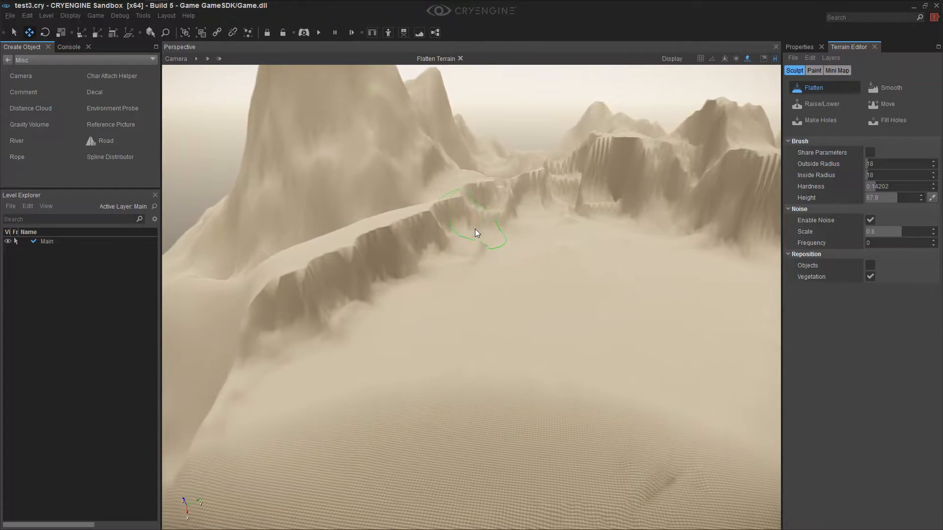
{"action": "left_click_drag", "start_coordinate": [347, 301], "coordinate": [484, 264]}
{"action": "mouse_move", "coordinate": [459, 282]}
{"action": "right_mouse_down"}
{"action": "mouse_move", "coordinate": [407, 307]}
{"action": "mouse_move", "coordinate": [445, 285]}
{"action": "right_mouse_up"}
{"action": "key", "text": "a"}
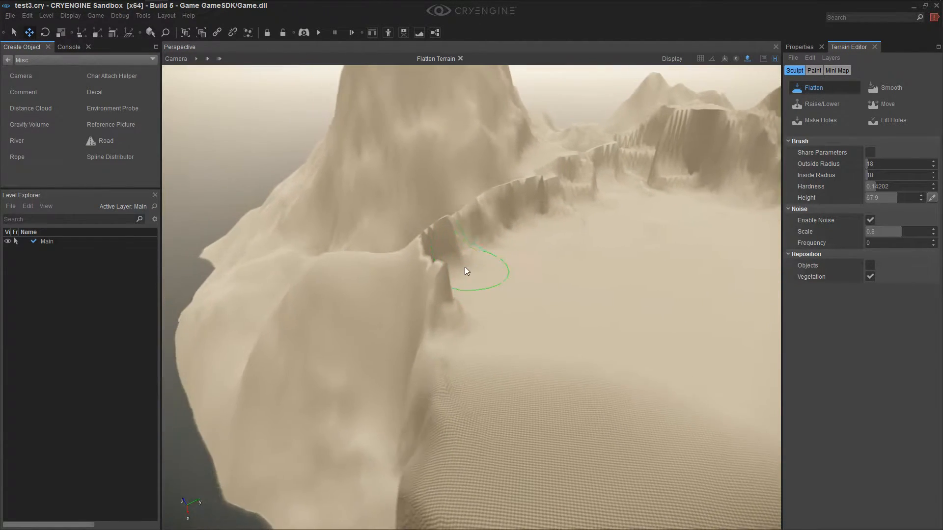
Continue flattening along the mountain-side ridge to extend the basin toward the far cliffs
{"action": "mouse_move", "coordinate": [499, 279]}
{"action": "left_mouse_down"}
{"action": "mouse_move", "coordinate": [525, 274]}
{"action": "mouse_move", "coordinate": [494, 285]}
{"action": "mouse_move", "coordinate": [517, 299]}
{"action": "mouse_move", "coordinate": [469, 303]}
{"action": "mouse_move", "coordinate": [551, 377]}
{"action": "mouse_move", "coordinate": [483, 314]}
{"action": "mouse_move", "coordinate": [509, 271]}
{"action": "mouse_move", "coordinate": [670, 175]}
{"action": "mouse_move", "coordinate": [722, 169]}
{"action": "left_mouse_up"}
{"action": "mouse_move", "coordinate": [691, 227]}
{"action": "right_mouse_down"}
{"action": "mouse_move", "coordinate": [717, 235]}
{"action": "mouse_move", "coordinate": [771, 226]}
{"action": "mouse_move", "coordinate": [790, 201]}
{"action": "mouse_move", "coordinate": [830, 204]}
{"action": "mouse_move", "coordinate": [642, 244]}
{"action": "right_mouse_up"}
{"action": "mouse_move", "coordinate": [462, 240]}
{"action": "left_mouse_down"}
{"action": "mouse_move", "coordinate": [334, 262]}
{"action": "mouse_move", "coordinate": [265, 241]}
{"action": "mouse_move", "coordinate": [216, 256]}
{"action": "left_mouse_up"}
{"action": "mouse_move", "coordinate": [218, 285]}
{"action": "right_mouse_down"}
{"action": "mouse_move", "coordinate": [201, 285]}
{"action": "mouse_move", "coordinate": [252, 243]}
{"action": "mouse_move", "coordinate": [211, 234]}
{"action": "mouse_move", "coordinate": [221, 303]}
{"action": "mouse_move", "coordinate": [227, 269]}
{"action": "mouse_move", "coordinate": [189, 276]}
{"action": "mouse_move", "coordinate": [305, 259]}
{"action": "right_mouse_up"}
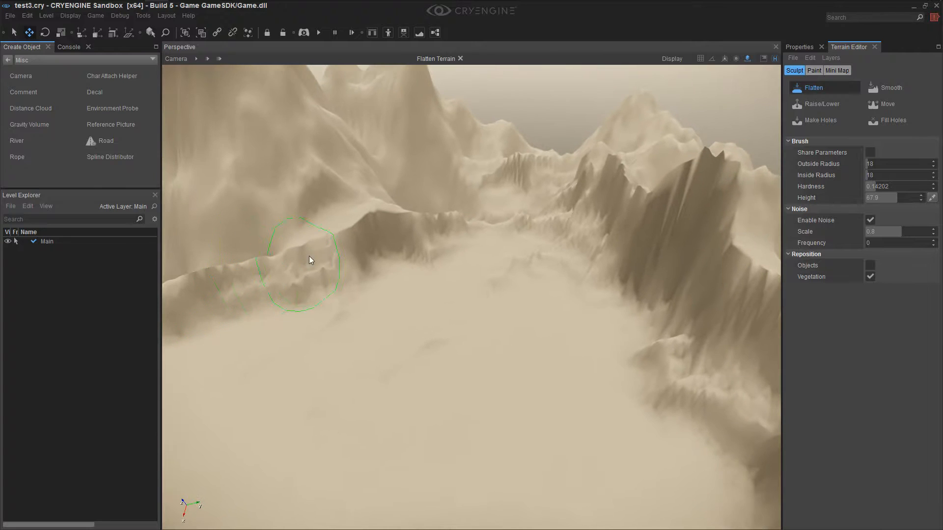
Flatten the cliffs and leftover rock on the opposite side of the basin, out toward the island's outer edge
{"action": "mouse_move", "coordinate": [450, 233]}
{"action": "left_mouse_down"}
{"action": "mouse_move", "coordinate": [509, 213]}
{"action": "mouse_move", "coordinate": [501, 224]}
{"action": "mouse_move", "coordinate": [567, 225]}
{"action": "mouse_move", "coordinate": [515, 185]}
{"action": "mouse_move", "coordinate": [622, 314]}
{"action": "mouse_move", "coordinate": [623, 361]}
{"action": "left_mouse_up"}
{"action": "mouse_move", "coordinate": [622, 361]}
{"action": "right_mouse_down"}
{"action": "mouse_move", "coordinate": [688, 392]}
{"action": "mouse_move", "coordinate": [732, 393]}
{"action": "mouse_move", "coordinate": [737, 383]}
{"action": "right_mouse_up"}
{"action": "key", "text": "s"}
{"action": "mouse_move", "coordinate": [555, 304]}
{"action": "left_mouse_down"}
{"action": "mouse_move", "coordinate": [488, 276]}
{"action": "mouse_move", "coordinate": [467, 217]}
{"action": "mouse_move", "coordinate": [400, 167]}
{"action": "mouse_move", "coordinate": [332, 184]}
{"action": "left_mouse_up"}
{"action": "mouse_move", "coordinate": [309, 217]}
{"action": "left_mouse_down"}
{"action": "mouse_move", "coordinate": [297, 220]}
{"action": "mouse_move", "coordinate": [311, 182]}
{"action": "mouse_move", "coordinate": [336, 160]}
{"action": "mouse_move", "coordinate": [273, 259]}
{"action": "mouse_move", "coordinate": [213, 322]}
{"action": "mouse_move", "coordinate": [374, 223]}
{"action": "left_mouse_up"}
{"action": "right_click_drag", "start_coordinate": [389, 284], "coordinate": [394, 260]}
{"action": "mouse_move", "coordinate": [393, 261]}
{"action": "left_mouse_down"}
{"action": "mouse_move", "coordinate": [400, 246]}
{"action": "mouse_move", "coordinate": [477, 290]}
{"action": "mouse_move", "coordinate": [506, 329]}
{"action": "mouse_move", "coordinate": [571, 335]}
{"action": "mouse_move", "coordinate": [581, 389]}
{"action": "mouse_move", "coordinate": [590, 346]}
{"action": "mouse_move", "coordinate": [588, 408]}
{"action": "mouse_move", "coordinate": [591, 377]}
{"action": "left_mouse_up"}
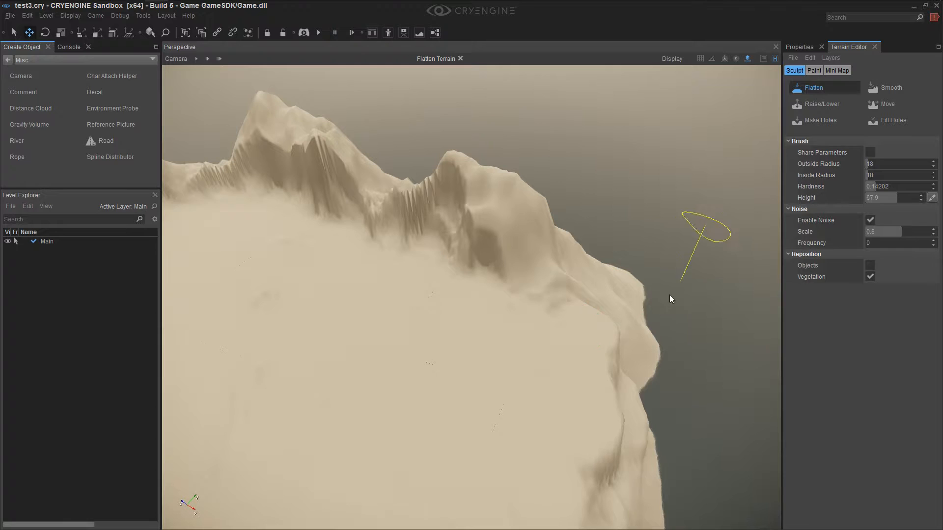
Build a raised ledge along the island's outer edge with the Flatten brush at a picked height of 114.3
{"action": "left_click", "coordinate": [522, 250], "text": "ctrl"}
{"action": "mouse_move", "coordinate": [594, 315]}
{"action": "left_mouse_down"}
{"action": "mouse_move", "coordinate": [589, 340]}
{"action": "mouse_move", "coordinate": [570, 264]}
{"action": "mouse_move", "coordinate": [581, 266]}
{"action": "mouse_move", "coordinate": [607, 412]}
{"action": "mouse_move", "coordinate": [581, 310]}
{"action": "mouse_move", "coordinate": [532, 270]}
{"action": "mouse_move", "coordinate": [541, 250]}
{"action": "mouse_move", "coordinate": [588, 254]}
{"action": "mouse_move", "coordinate": [614, 290]}
{"action": "mouse_move", "coordinate": [593, 419]}
{"action": "mouse_move", "coordinate": [571, 284]}
{"action": "left_mouse_up"}
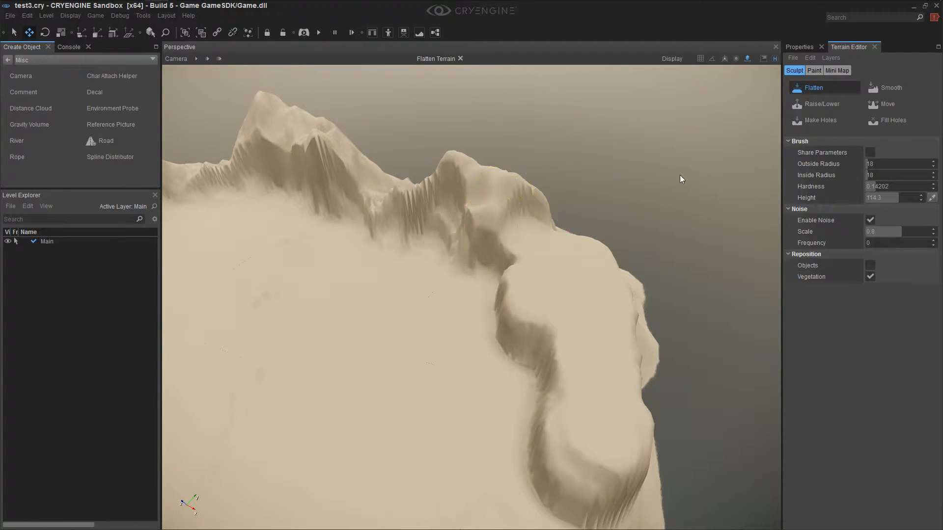
Set the Flatten brush to outside radius 8 and inside radius 0, and shape uneven bumps along the raised ledge
{"action": "double_click", "coordinate": [873, 163]}
{"action": "left_click_drag", "start_coordinate": [887, 165], "coordinate": [867, 159]}
{"action": "key", "text": "Tab"}
{"action": "type", "text": "0"}
{"action": "mouse_move", "coordinate": [584, 279]}
{"action": "left_mouse_down"}
{"action": "mouse_move", "coordinate": [612, 354]}
{"action": "mouse_move", "coordinate": [592, 334]}
{"action": "mouse_move", "coordinate": [600, 295]}
{"action": "mouse_move", "coordinate": [568, 242]}
{"action": "mouse_move", "coordinate": [606, 349]}
{"action": "mouse_move", "coordinate": [623, 444]}
{"action": "mouse_move", "coordinate": [593, 308]}
{"action": "mouse_move", "coordinate": [627, 318]}
{"action": "mouse_move", "coordinate": [538, 226]}
{"action": "left_mouse_up"}
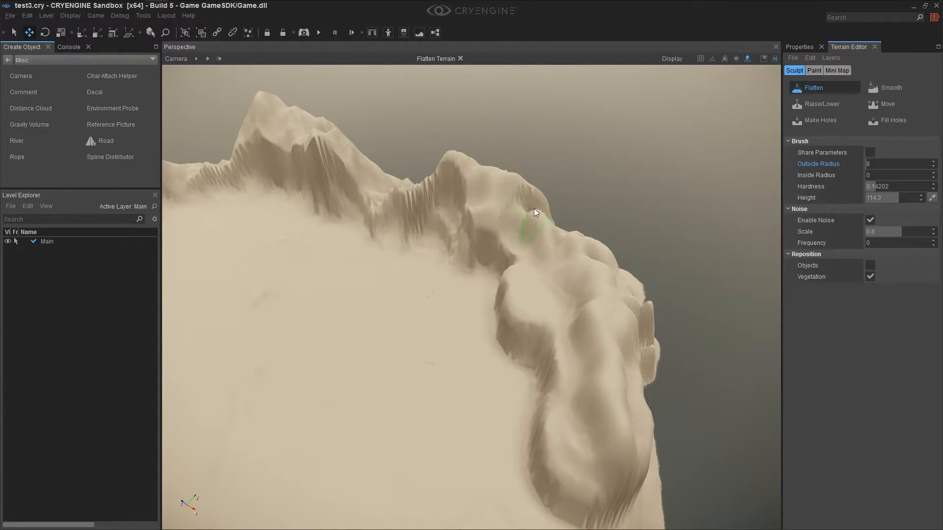
{"action": "mouse_move", "coordinate": [583, 292]}
{"action": "left_mouse_down"}
{"action": "mouse_move", "coordinate": [566, 275]}
{"action": "mouse_move", "coordinate": [546, 275]}
{"action": "mouse_move", "coordinate": [608, 414]}
{"action": "mouse_move", "coordinate": [596, 297]}
{"action": "left_mouse_up"}
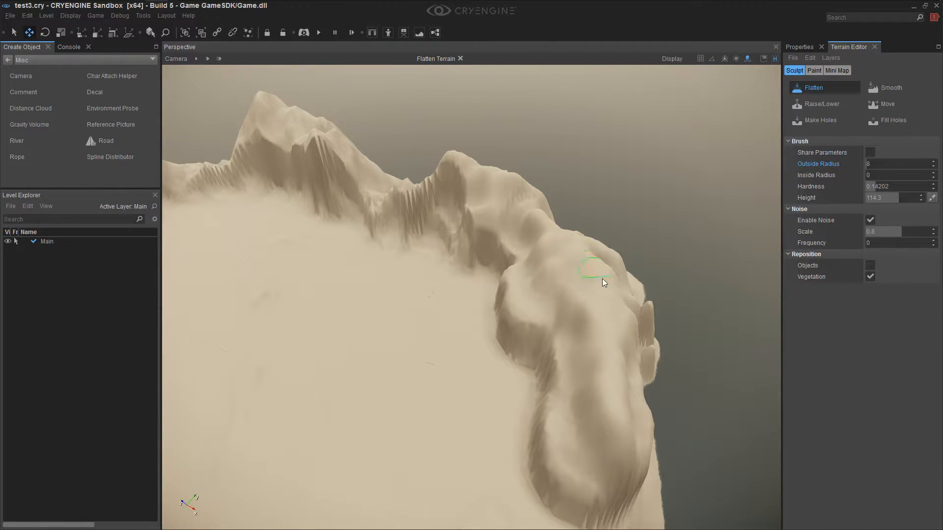
Pick a flatten height of 123.85001 from the nearby ridge and build up the ledge's crest with further strokes
{"action": "left_click", "coordinate": [473, 166], "text": "ctrl"}
{"action": "mouse_move", "coordinate": [473, 167]}
{"action": "left_mouse_down"}
{"action": "mouse_move", "coordinate": [560, 243]}
{"action": "mouse_move", "coordinate": [610, 382]}
{"action": "left_mouse_up"}
{"action": "left_click_drag", "start_coordinate": [600, 338], "coordinate": [617, 483]}
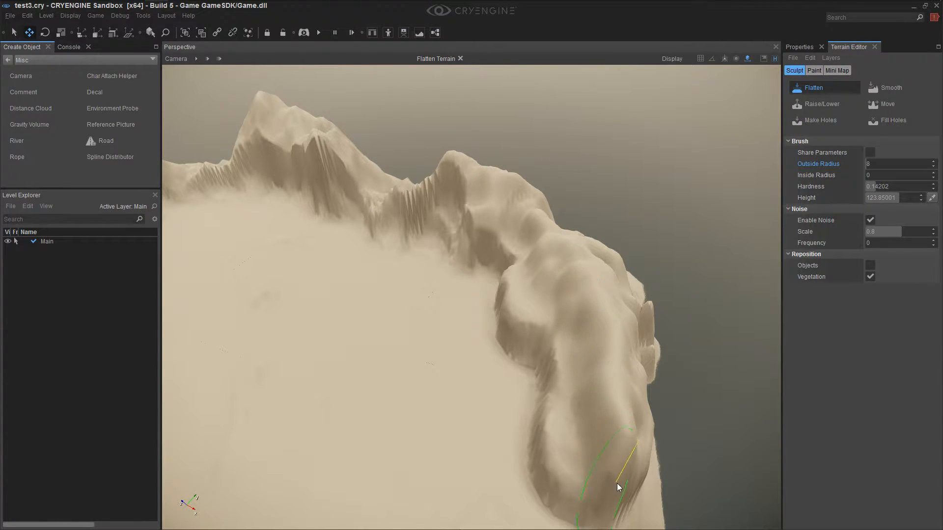
Set the Flatten brush's outside radius to 3 and raise jagged rock spikes along the ledge's inner face
{"action": "double_click", "coordinate": [876, 164]}
{"action": "type", "text": "3"}
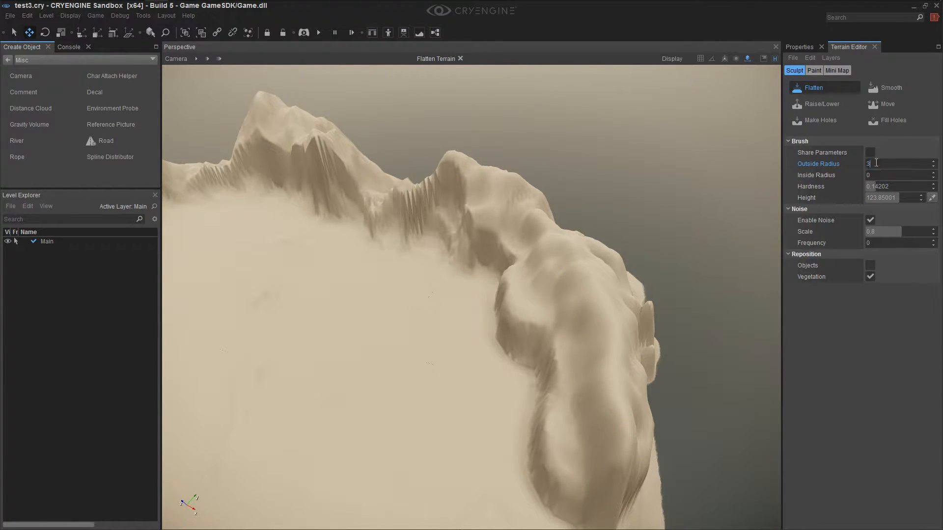
{"action": "left_click", "coordinate": [876, 176]}
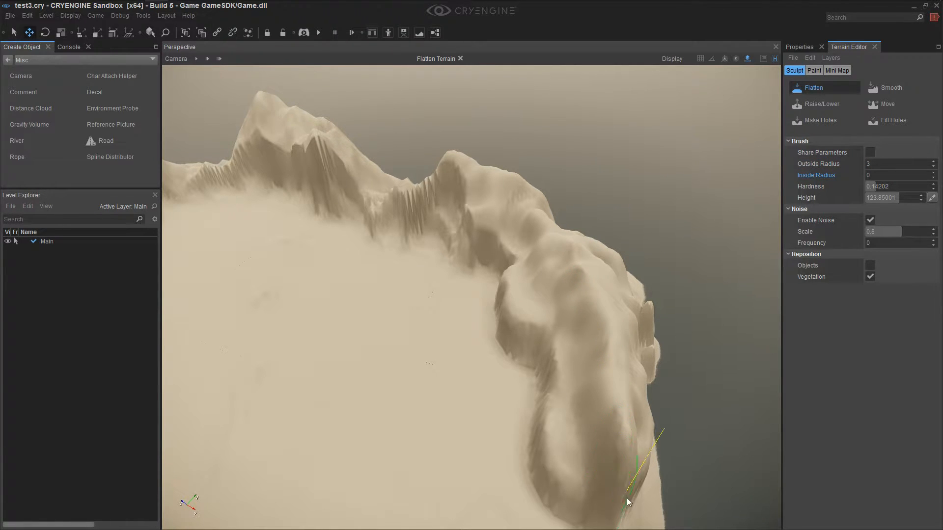
{"action": "left_click_drag", "start_coordinate": [619, 518], "coordinate": [625, 520]}
{"action": "mouse_move", "coordinate": [625, 485]}
{"action": "right_mouse_down"}
{"action": "mouse_move", "coordinate": [637, 510]}
{"action": "mouse_move", "coordinate": [605, 484]}
{"action": "mouse_move", "coordinate": [587, 485]}
{"action": "right_mouse_up"}
{"action": "mouse_move", "coordinate": [588, 400]}
{"action": "left_mouse_down"}
{"action": "mouse_move", "coordinate": [587, 327]}
{"action": "mouse_move", "coordinate": [570, 294]}
{"action": "mouse_move", "coordinate": [579, 219]}
{"action": "left_mouse_up"}
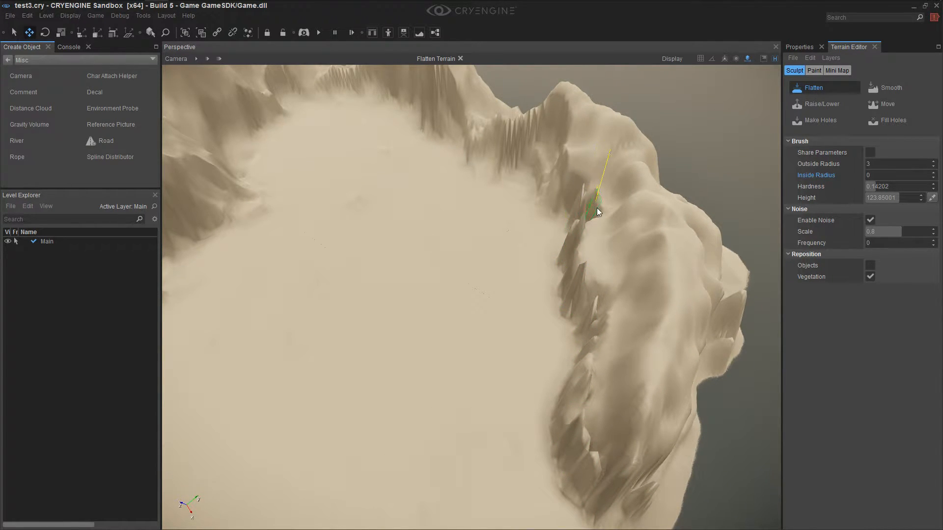
Roughen the ledge's slope and crest with more small Flatten strokes, and rework its near tip at a picked height of 74.9
{"action": "right_click_drag", "start_coordinate": [580, 236], "coordinate": [572, 246]}
{"action": "mouse_move", "coordinate": [573, 246]}
{"action": "left_mouse_down"}
{"action": "mouse_move", "coordinate": [562, 276]}
{"action": "mouse_move", "coordinate": [608, 328]}
{"action": "mouse_move", "coordinate": [618, 273]}
{"action": "left_mouse_up"}
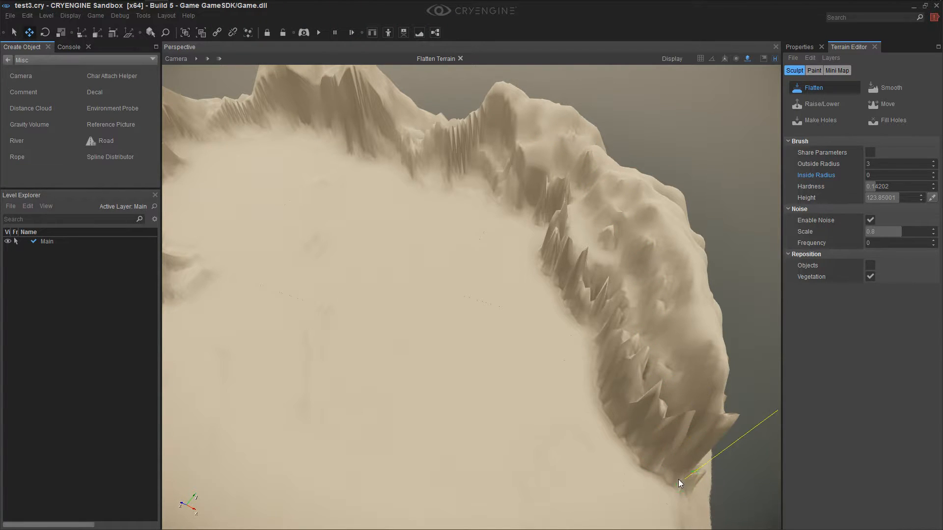
{"action": "left_click", "coordinate": [675, 459], "text": "ctrl"}
{"action": "left_click_drag", "start_coordinate": [675, 467], "coordinate": [688, 500]}
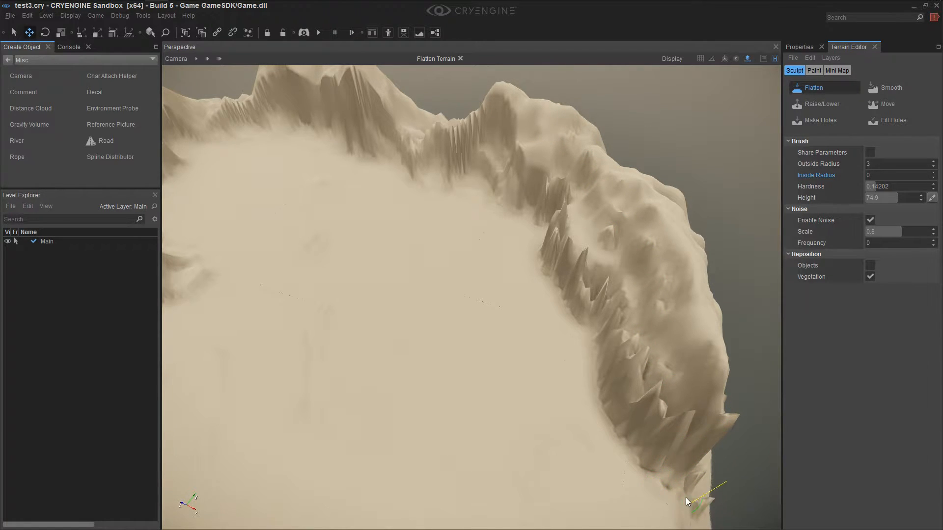
Soften the jagged spikes on the ledge and the adjoining ridge with the Smooth brush
{"action": "left_click", "coordinate": [884, 90]}
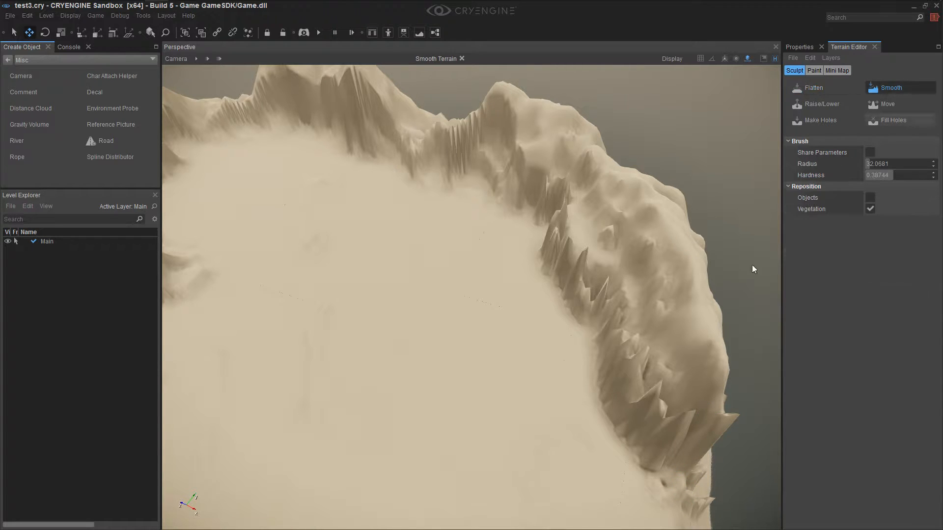
{"action": "mouse_move", "coordinate": [689, 477]}
{"action": "left_mouse_down"}
{"action": "mouse_move", "coordinate": [636, 346]}
{"action": "mouse_move", "coordinate": [541, 185]}
{"action": "mouse_move", "coordinate": [499, 164]}
{"action": "mouse_move", "coordinate": [470, 167]}
{"action": "left_mouse_up"}
{"action": "right_click_drag", "start_coordinate": [454, 201], "coordinate": [517, 220]}
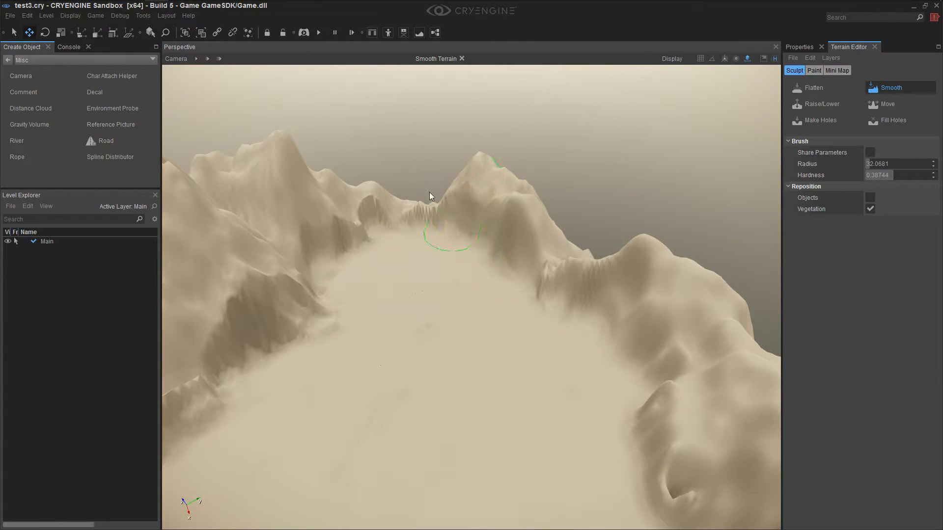
Smooth the foot of the tall mountain, the low rock beside it and the adjacent plateau edge
{"action": "left_click_drag", "start_coordinate": [302, 317], "coordinate": [331, 335]}
{"action": "mouse_move", "coordinate": [331, 335]}
{"action": "right_mouse_down"}
{"action": "mouse_move", "coordinate": [410, 339]}
{"action": "mouse_move", "coordinate": [426, 296]}
{"action": "right_mouse_up"}
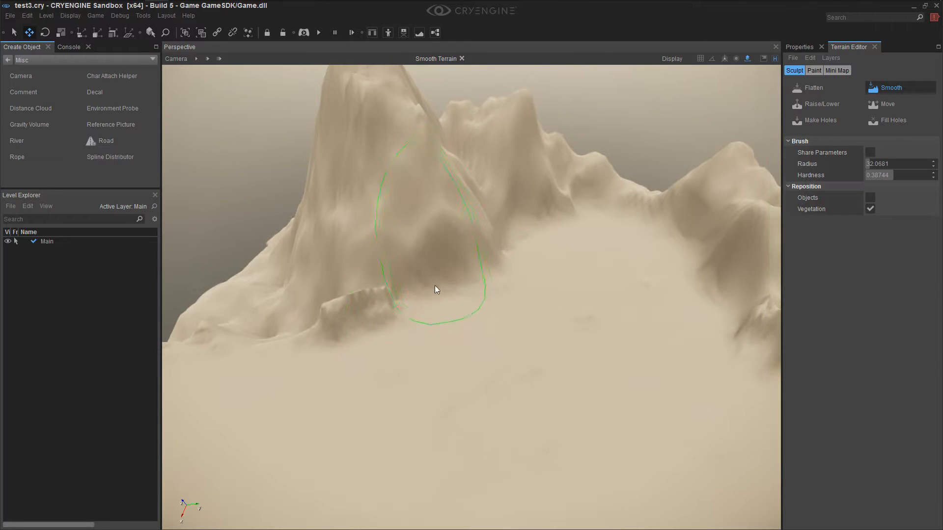
{"action": "mouse_move", "coordinate": [379, 320]}
{"action": "right_mouse_down"}
{"action": "mouse_move", "coordinate": [392, 364]}
{"action": "mouse_move", "coordinate": [423, 366]}
{"action": "mouse_move", "coordinate": [485, 406]}
{"action": "mouse_move", "coordinate": [399, 316]}
{"action": "mouse_move", "coordinate": [470, 351]}
{"action": "mouse_move", "coordinate": [467, 341]}
{"action": "mouse_move", "coordinate": [526, 331]}
{"action": "right_mouse_up"}
{"action": "mouse_move", "coordinate": [282, 406]}
{"action": "right_mouse_down"}
{"action": "mouse_move", "coordinate": [337, 384]}
{"action": "mouse_move", "coordinate": [351, 395]}
{"action": "mouse_move", "coordinate": [330, 395]}
{"action": "mouse_move", "coordinate": [419, 338]}
{"action": "right_mouse_up"}
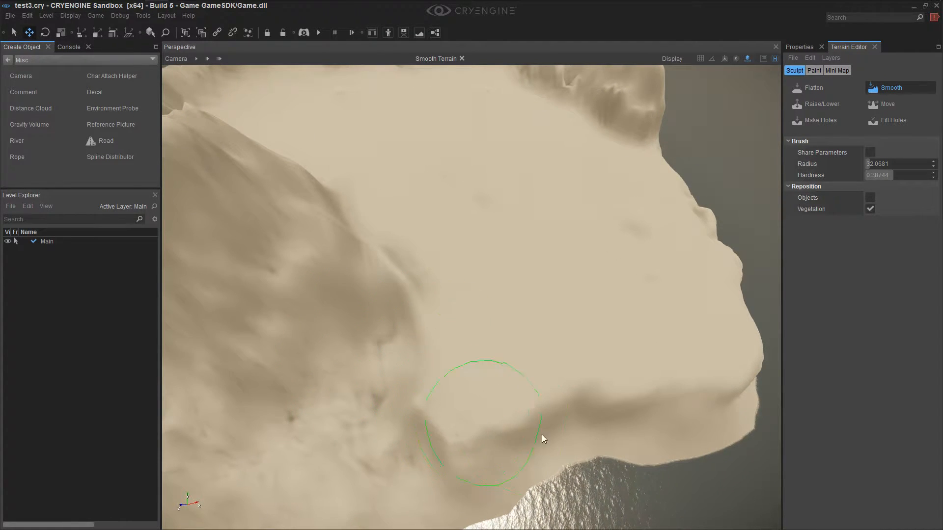
{"action": "mouse_move", "coordinate": [635, 413]}
{"action": "right_mouse_down"}
{"action": "mouse_move", "coordinate": [610, 385]}
{"action": "mouse_move", "coordinate": [552, 421]}
{"action": "right_mouse_up"}
Smooth the inner slope of the outer ridge where the ledge meets the basin floor
{"action": "right_click_drag", "start_coordinate": [493, 490], "coordinate": [540, 462]}
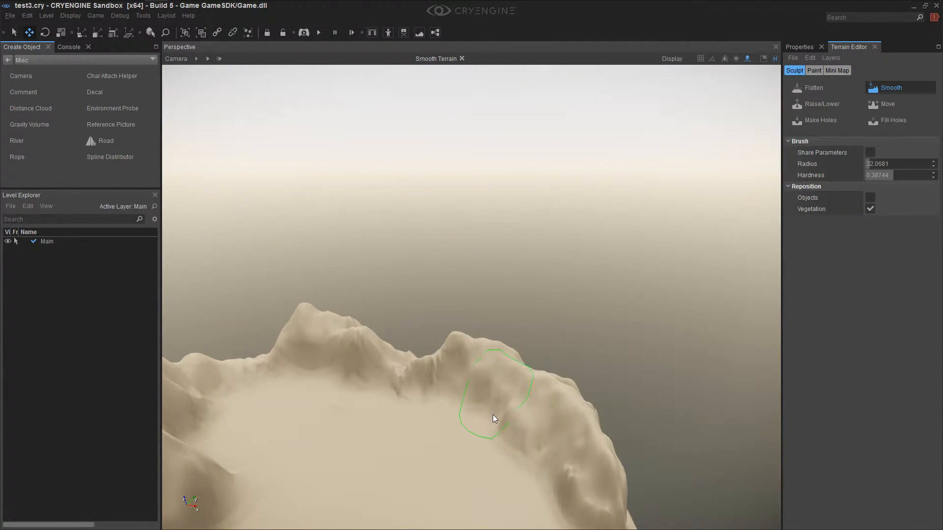
{"action": "mouse_move", "coordinate": [481, 442]}
{"action": "right_mouse_down"}
{"action": "mouse_move", "coordinate": [480, 462]}
{"action": "mouse_move", "coordinate": [478, 444]}
{"action": "right_mouse_up"}
{"action": "left_click", "coordinate": [794, 58]}
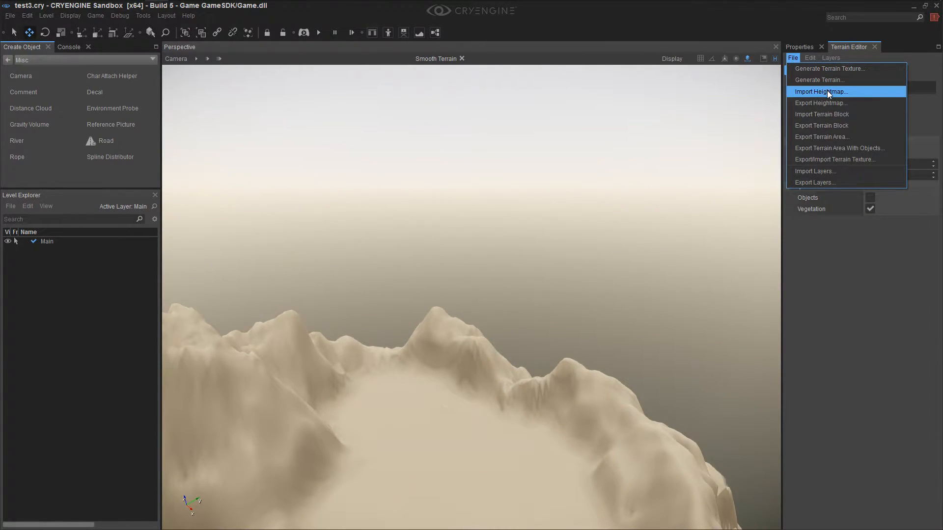
{"action": "left_click", "coordinate": [525, 441]}
Smooth the gap between the far peaks and the remaining steep slopes around the basin
{"action": "mouse_move", "coordinate": [510, 459]}
{"action": "right_mouse_down"}
{"action": "mouse_move", "coordinate": [495, 453]}
{"action": "mouse_move", "coordinate": [509, 461]}
{"action": "right_mouse_up"}
{"action": "key", "text": "d"}
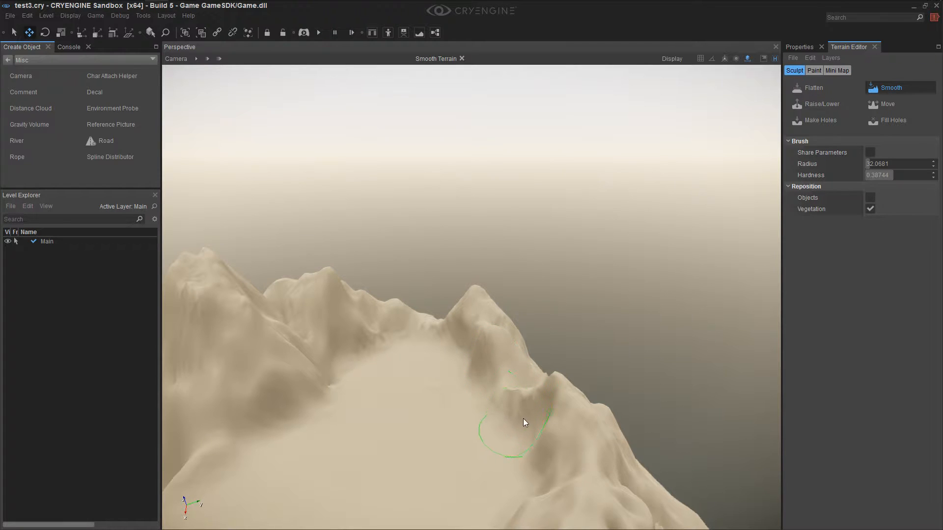
{"action": "key", "text": "d"}
{"action": "right_click_drag", "start_coordinate": [350, 395], "coordinate": [351, 399]}
{"action": "key", "text": "d"}
{"action": "mouse_move", "coordinate": [474, 394]}
{"action": "right_mouse_down"}
{"action": "mouse_move", "coordinate": [470, 421]}
{"action": "mouse_move", "coordinate": [491, 433]}
{"action": "mouse_move", "coordinate": [480, 434]}
{"action": "mouse_move", "coordinate": [452, 400]}
{"action": "right_mouse_up"}
{"action": "key", "text": "d"}
{"action": "key", "text": "a"}
{"action": "key", "text": "a"}
{"action": "key", "text": "a"}
{"action": "key", "text": "a"}
{"action": "key", "text": "a"}
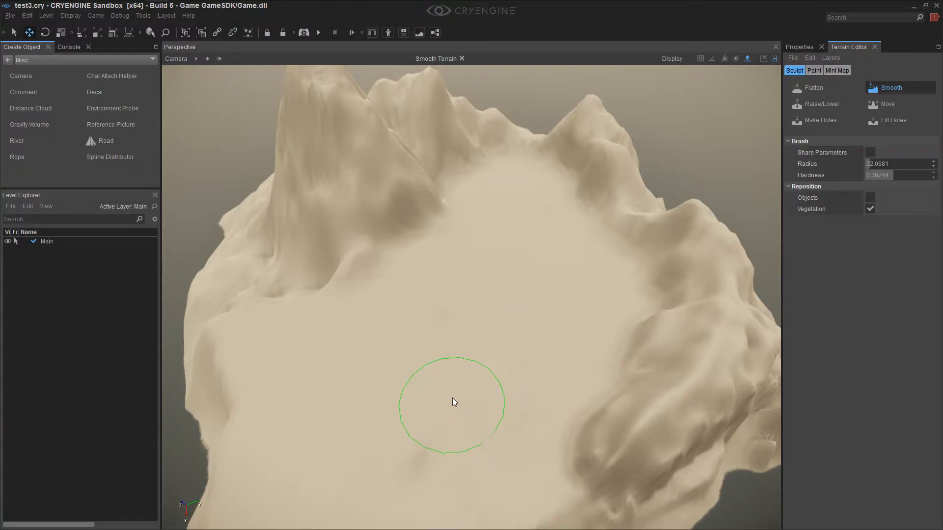
Raise a low ridge along the middle of the basin floor with the Raise/Lower brush
{"action": "left_click", "coordinate": [823, 104]}
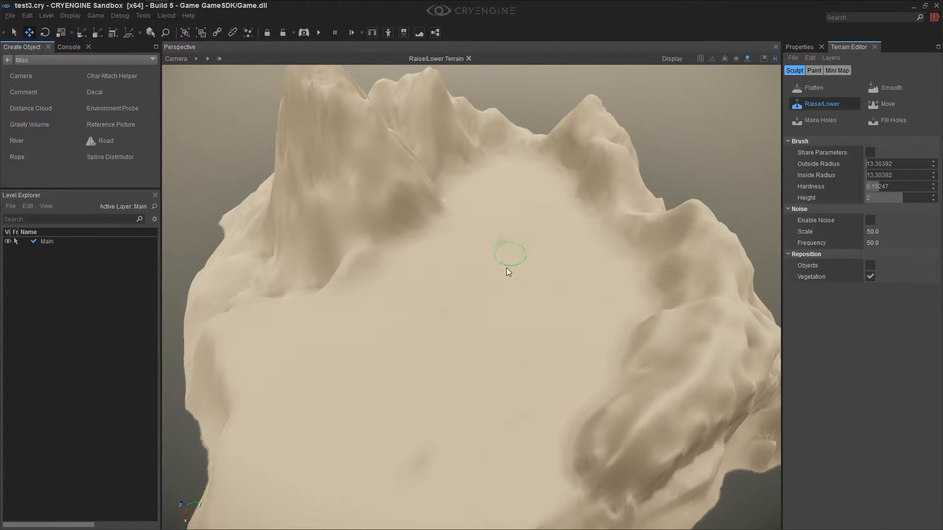
{"action": "key", "text": "w"}
{"action": "right_click_drag", "start_coordinate": [534, 340], "coordinate": [544, 331]}
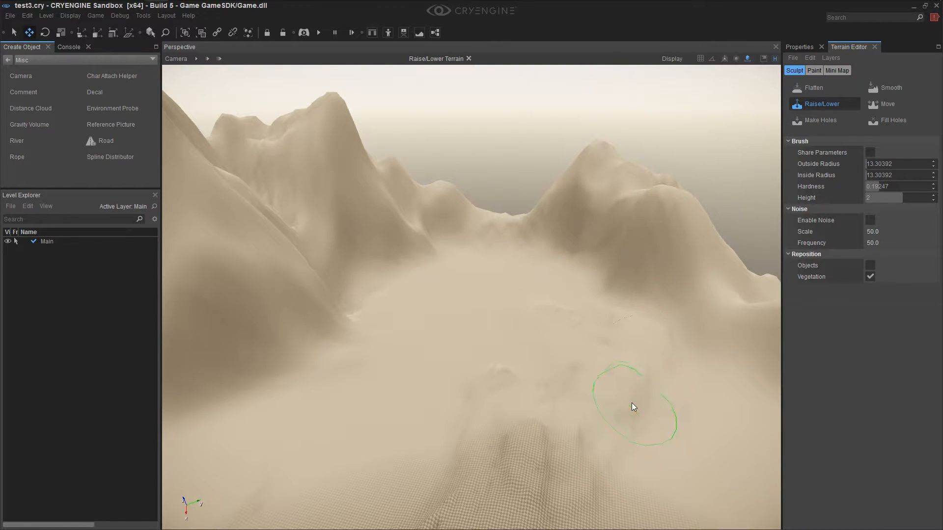
{"action": "right_click_drag", "start_coordinate": [564, 409], "coordinate": [563, 405]}
{"action": "key", "text": "s"}
{"action": "left_click_drag", "start_coordinate": [537, 308], "coordinate": [513, 464]}
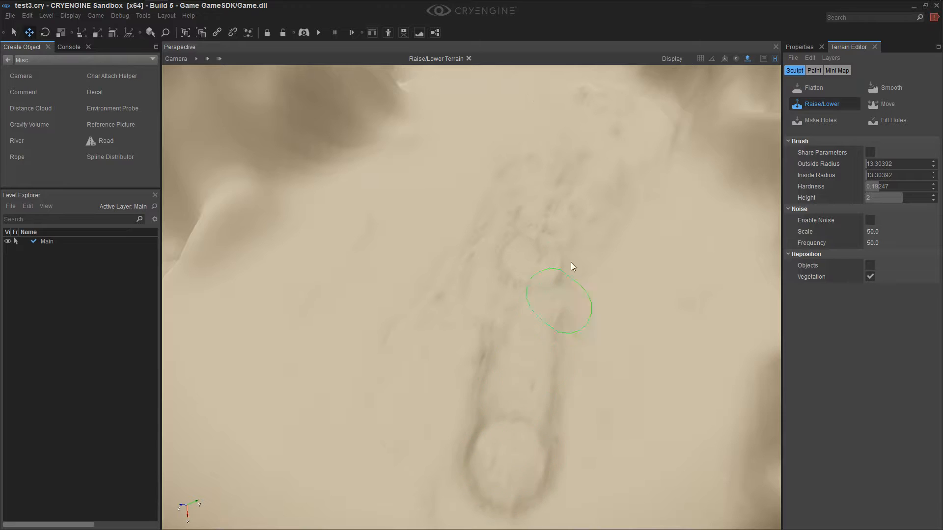
Build the central ridge up into a taller, lumpy rock spine with repeated Raise/Lower strokes
{"action": "mouse_move", "coordinate": [564, 217]}
{"action": "left_mouse_down"}
{"action": "mouse_move", "coordinate": [522, 408]}
{"action": "mouse_move", "coordinate": [483, 446]}
{"action": "mouse_move", "coordinate": [520, 273]}
{"action": "mouse_move", "coordinate": [568, 332]}
{"action": "mouse_move", "coordinate": [565, 302]}
{"action": "mouse_move", "coordinate": [600, 171]}
{"action": "left_mouse_up"}
{"action": "right_click_drag", "start_coordinate": [600, 170], "coordinate": [598, 168]}
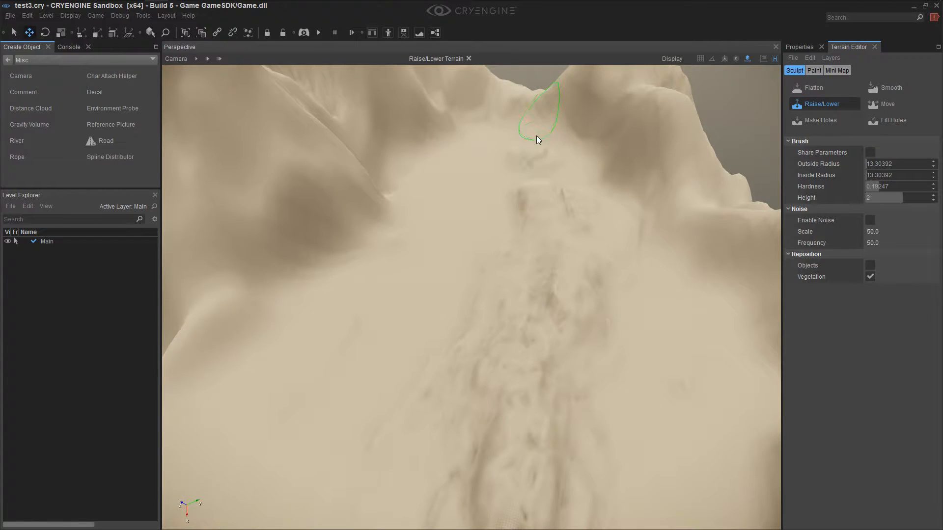
{"action": "mouse_move", "coordinate": [540, 204]}
{"action": "right_mouse_down"}
{"action": "mouse_move", "coordinate": [554, 299]}
{"action": "mouse_move", "coordinate": [524, 279]}
{"action": "right_mouse_up"}
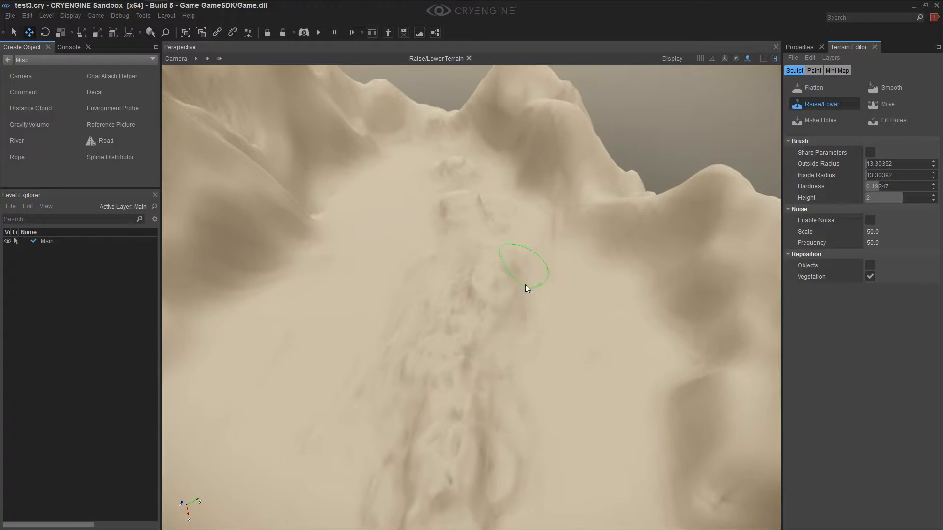
{"action": "mouse_move", "coordinate": [482, 431]}
{"action": "left_mouse_down"}
{"action": "mouse_move", "coordinate": [503, 484]}
{"action": "mouse_move", "coordinate": [506, 442]}
{"action": "left_mouse_up"}
{"action": "mouse_move", "coordinate": [510, 331]}
{"action": "left_mouse_down"}
{"action": "mouse_move", "coordinate": [495, 259]}
{"action": "mouse_move", "coordinate": [500, 210]}
{"action": "mouse_move", "coordinate": [555, 404]}
{"action": "left_mouse_up"}
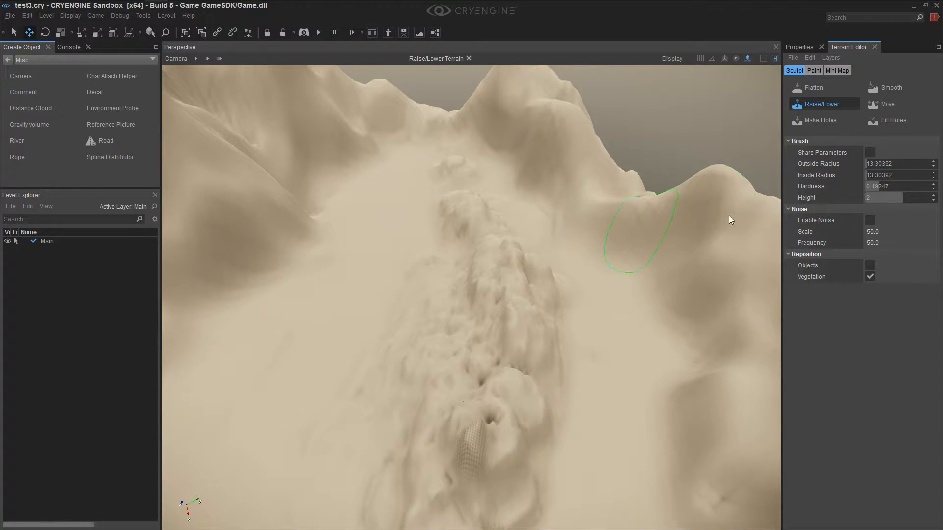
Set the Flatten brush's outside radius to 8, and flatten the foot of the outer ridge and the central spine's side
{"action": "left_click", "coordinate": [808, 86]}
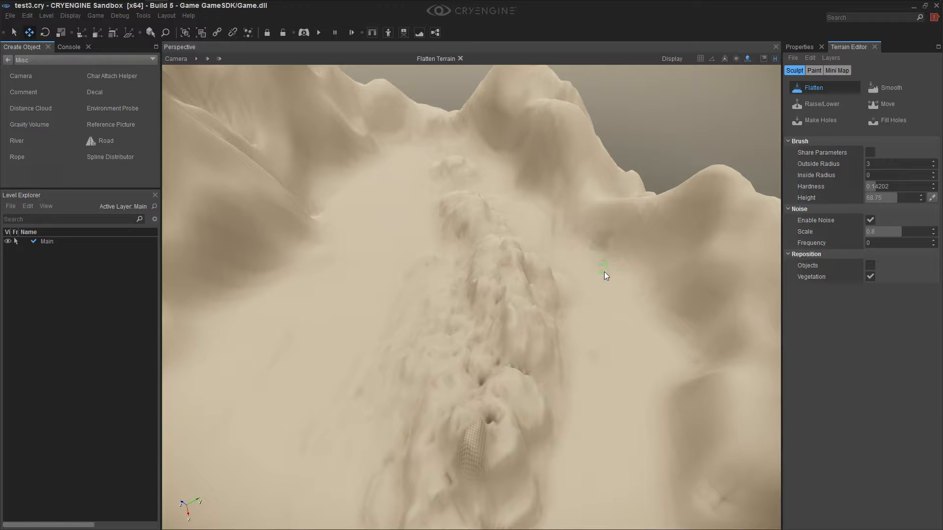
{"action": "double_click", "coordinate": [876, 164]}
{"action": "mouse_move", "coordinate": [606, 247]}
{"action": "left_mouse_down"}
{"action": "mouse_move", "coordinate": [565, 214]}
{"action": "mouse_move", "coordinate": [594, 213]}
{"action": "left_mouse_up"}
{"action": "mouse_move", "coordinate": [634, 259]}
{"action": "left_mouse_down"}
{"action": "mouse_move", "coordinate": [551, 175]}
{"action": "mouse_move", "coordinate": [503, 160]}
{"action": "mouse_move", "coordinate": [550, 191]}
{"action": "mouse_move", "coordinate": [529, 185]}
{"action": "mouse_move", "coordinate": [605, 251]}
{"action": "left_mouse_up"}
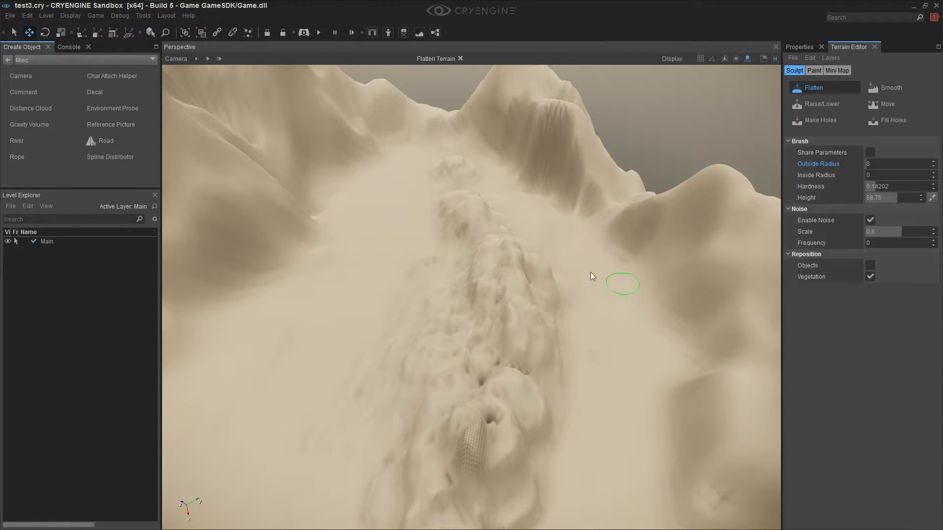
{"action": "left_click_drag", "start_coordinate": [546, 306], "coordinate": [521, 252]}
{"action": "left_click_drag", "start_coordinate": [542, 363], "coordinate": [533, 274]}
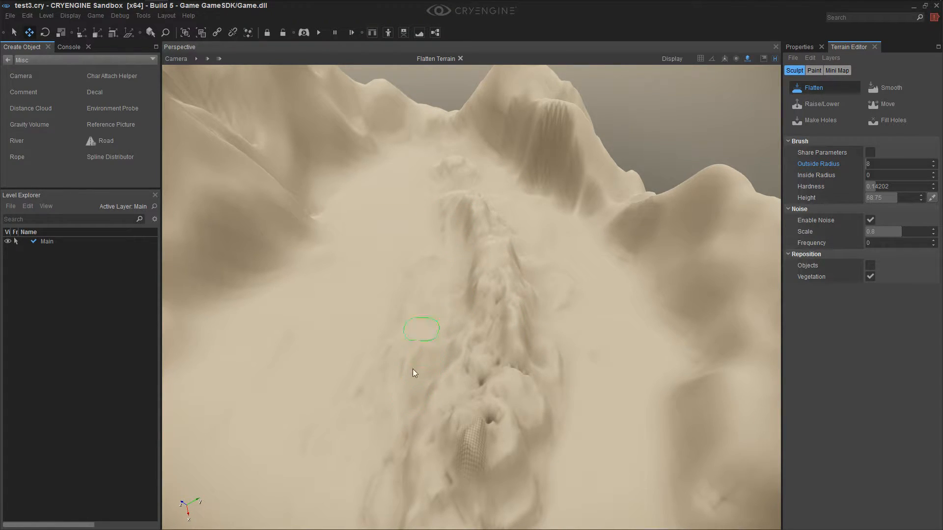
Set the Flatten brush's outside radius to 21.51352 and trim both flanks and the near end of the central spine
{"action": "left_click_drag", "start_coordinate": [873, 162], "coordinate": [898, 162]}
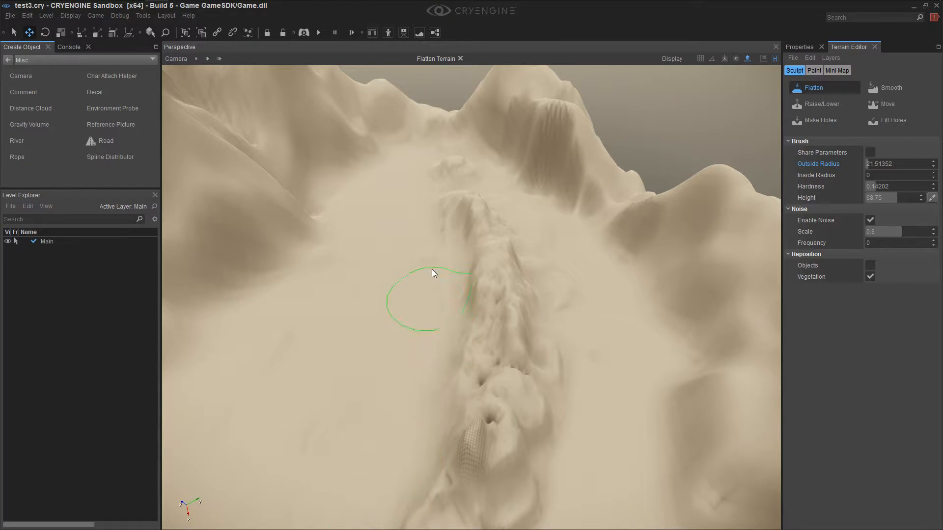
{"action": "left_click_drag", "start_coordinate": [456, 385], "coordinate": [430, 495]}
{"action": "mouse_move", "coordinate": [429, 500]}
{"action": "right_mouse_down"}
{"action": "mouse_move", "coordinate": [447, 521]}
{"action": "mouse_move", "coordinate": [497, 398]}
{"action": "right_mouse_up"}
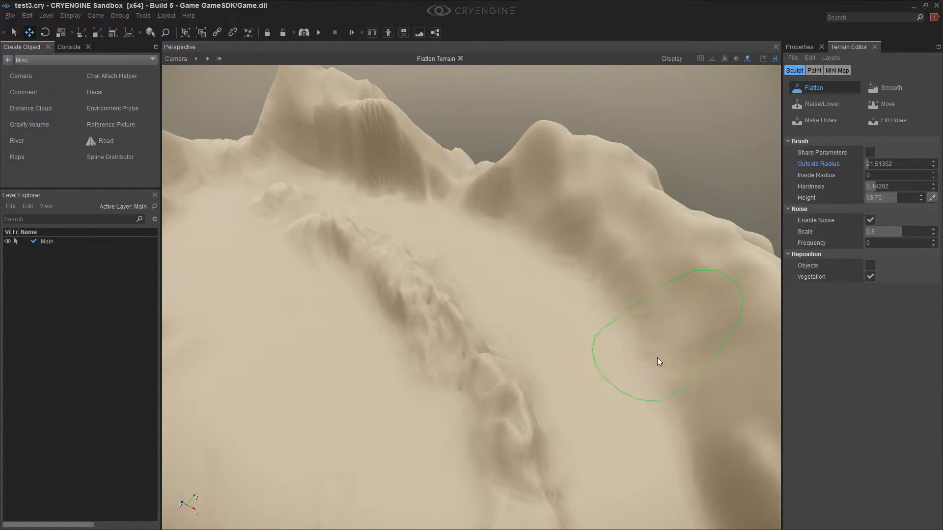
{"action": "mouse_move", "coordinate": [595, 334]}
{"action": "right_mouse_down"}
{"action": "mouse_move", "coordinate": [599, 372]}
{"action": "mouse_move", "coordinate": [581, 334]}
{"action": "right_mouse_up"}
{"action": "key", "text": "s"}
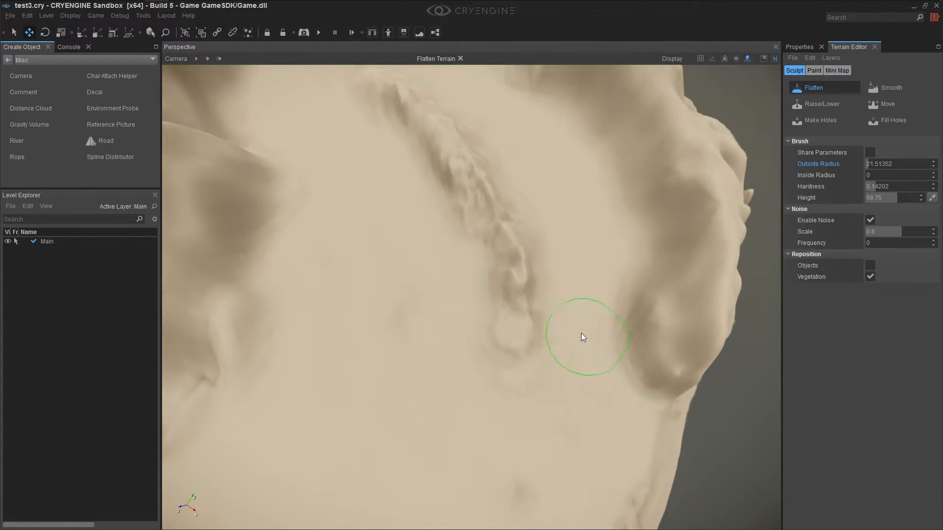
{"action": "mouse_move", "coordinate": [542, 261]}
{"action": "left_mouse_down"}
{"action": "mouse_move", "coordinate": [544, 323]}
{"action": "mouse_move", "coordinate": [542, 290]}
{"action": "left_mouse_up"}
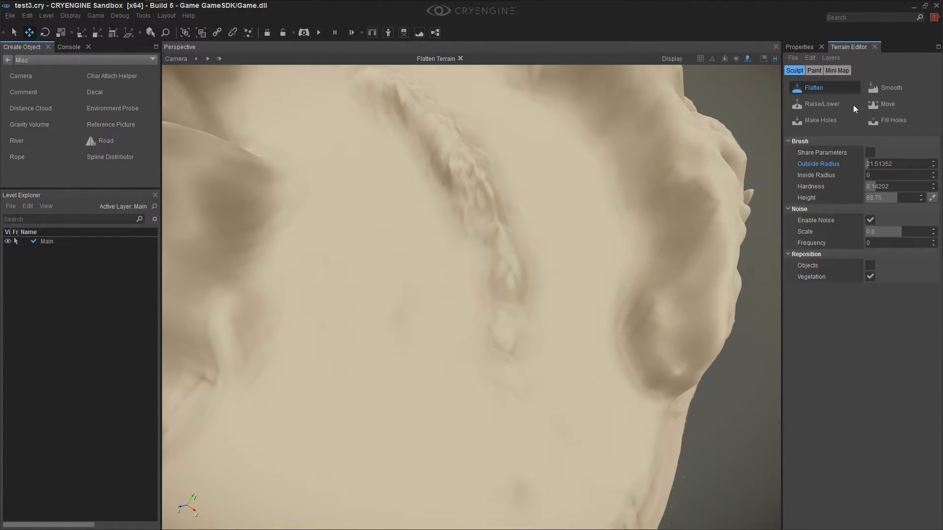
Extend the central spine's near end across the basin floor with the Raise/Lower brush
{"action": "left_click", "coordinate": [819, 104]}
{"action": "mouse_move", "coordinate": [484, 385]}
{"action": "left_mouse_down"}
{"action": "mouse_move", "coordinate": [488, 295]}
{"action": "mouse_move", "coordinate": [491, 432]}
{"action": "mouse_move", "coordinate": [488, 238]}
{"action": "mouse_move", "coordinate": [463, 400]}
{"action": "left_mouse_up"}
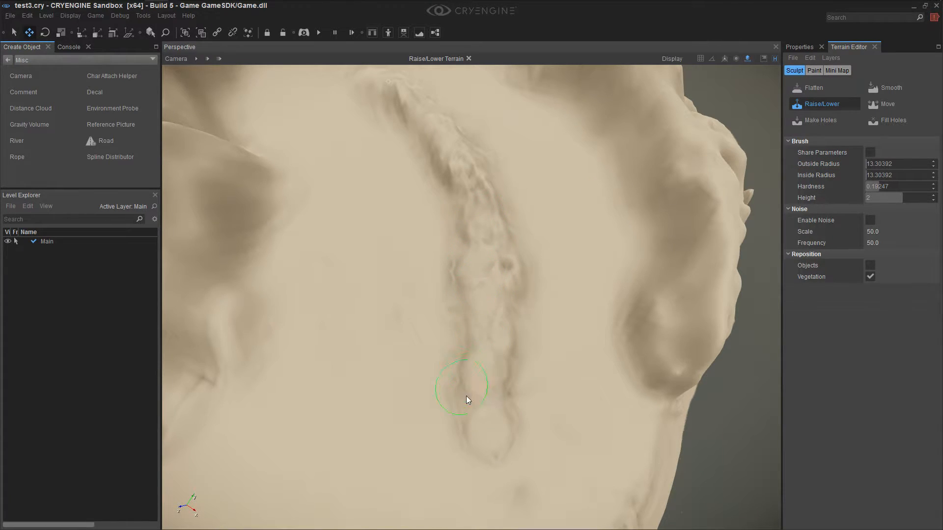
Increase the Raise/Lower brush's hardness to about 0.267 and add rocky bulges along the outer ridge and ledge
{"action": "mouse_move", "coordinate": [656, 457]}
{"action": "left_mouse_down"}
{"action": "mouse_move", "coordinate": [673, 346]}
{"action": "mouse_move", "coordinate": [672, 132]}
{"action": "left_mouse_up"}
{"action": "right_click_drag", "start_coordinate": [673, 132], "coordinate": [598, 162]}
{"action": "left_click_drag", "start_coordinate": [560, 147], "coordinate": [609, 147]}
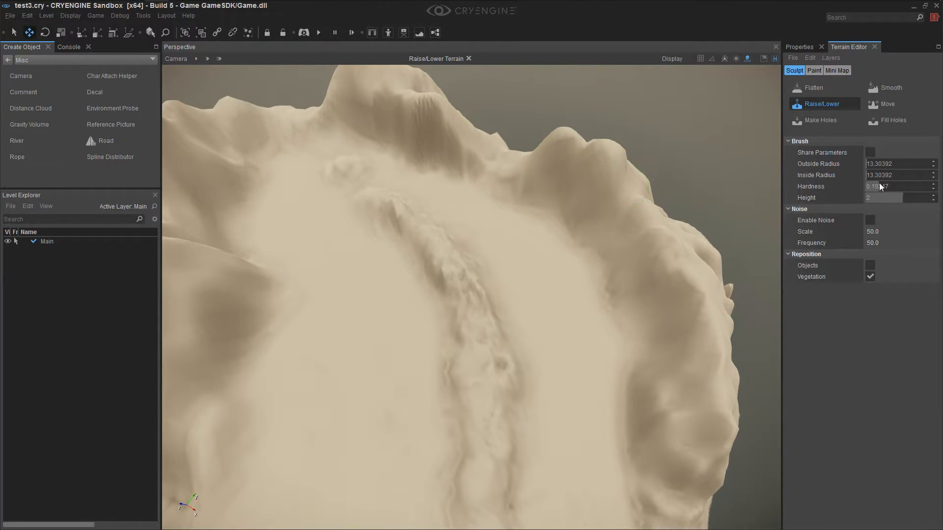
{"action": "left_click_drag", "start_coordinate": [879, 186], "coordinate": [887, 186]}
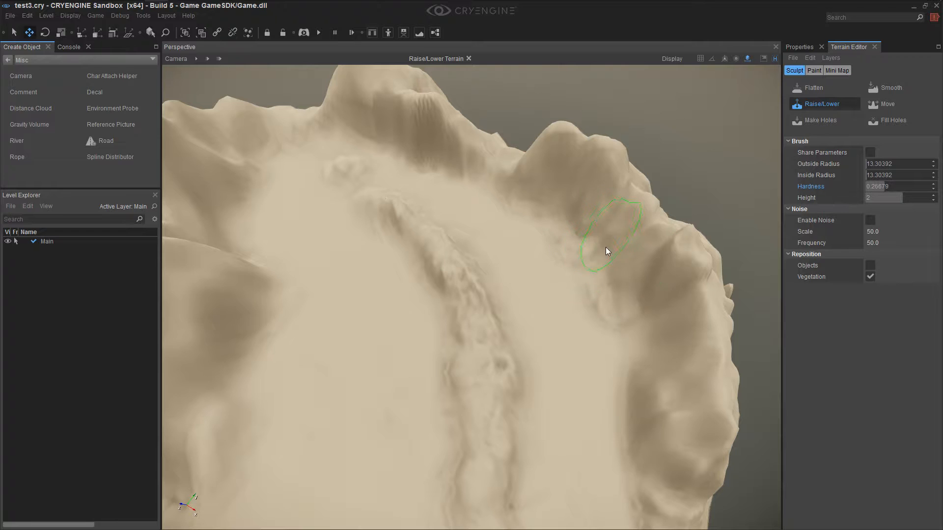
{"action": "mouse_move", "coordinate": [641, 338]}
{"action": "left_mouse_down"}
{"action": "mouse_move", "coordinate": [636, 413]}
{"action": "mouse_move", "coordinate": [671, 322]}
{"action": "mouse_move", "coordinate": [707, 281]}
{"action": "left_mouse_up"}
Smooth the new bulges on the outer ridge and ledge, and the slopes of the tall mountain across the basin
{"action": "left_click", "coordinate": [891, 89]}
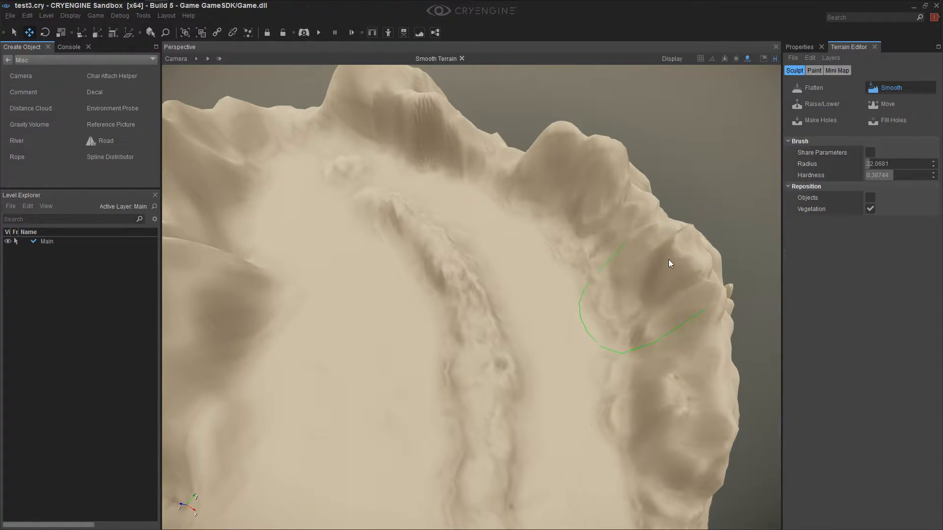
{"action": "mouse_move", "coordinate": [652, 336]}
{"action": "left_mouse_down"}
{"action": "mouse_move", "coordinate": [548, 211]}
{"action": "mouse_move", "coordinate": [638, 456]}
{"action": "left_mouse_up"}
{"action": "mouse_move", "coordinate": [638, 457]}
{"action": "right_mouse_down"}
{"action": "mouse_move", "coordinate": [533, 465]}
{"action": "mouse_move", "coordinate": [493, 439]}
{"action": "right_mouse_up"}
{"action": "mouse_move", "coordinate": [670, 468]}
{"action": "right_mouse_down"}
{"action": "mouse_move", "coordinate": [652, 518]}
{"action": "mouse_move", "coordinate": [700, 444]}
{"action": "right_mouse_up"}
{"action": "mouse_move", "coordinate": [564, 512]}
{"action": "right_mouse_down"}
{"action": "mouse_move", "coordinate": [564, 452]}
{"action": "mouse_move", "coordinate": [552, 447]}
{"action": "mouse_move", "coordinate": [564, 459]}
{"action": "mouse_move", "coordinate": [552, 480]}
{"action": "mouse_move", "coordinate": [553, 453]}
{"action": "mouse_move", "coordinate": [562, 461]}
{"action": "mouse_move", "coordinate": [552, 391]}
{"action": "mouse_move", "coordinate": [558, 400]}
{"action": "mouse_move", "coordinate": [545, 422]}
{"action": "mouse_move", "coordinate": [586, 387]}
{"action": "mouse_move", "coordinate": [547, 385]}
{"action": "mouse_move", "coordinate": [569, 399]}
{"action": "mouse_move", "coordinate": [578, 464]}
{"action": "mouse_move", "coordinate": [547, 432]}
{"action": "mouse_move", "coordinate": [568, 452]}
{"action": "mouse_move", "coordinate": [557, 474]}
{"action": "mouse_move", "coordinate": [574, 449]}
{"action": "mouse_move", "coordinate": [559, 374]}
{"action": "right_mouse_up"}
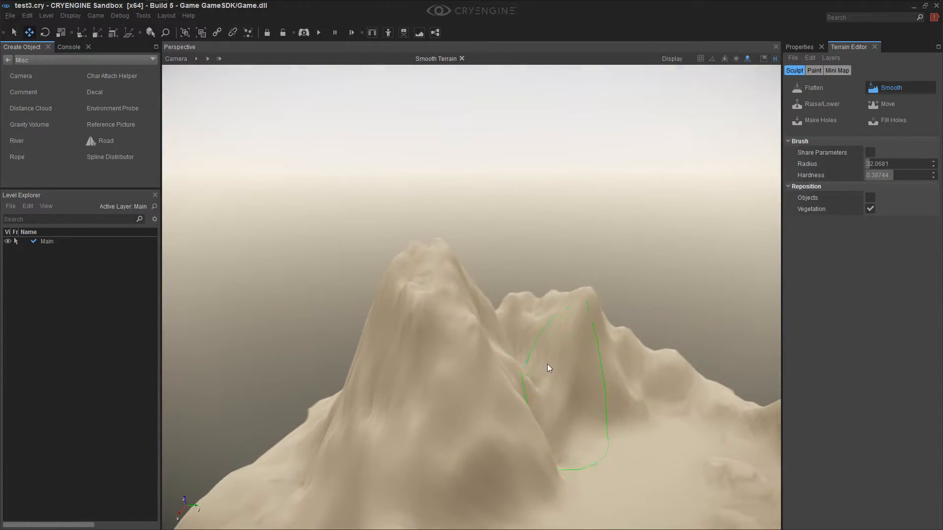
{"action": "mouse_move", "coordinate": [452, 355]}
{"action": "right_mouse_down"}
{"action": "mouse_move", "coordinate": [471, 383]}
{"action": "mouse_move", "coordinate": [491, 373]}
{"action": "mouse_move", "coordinate": [505, 344]}
{"action": "mouse_move", "coordinate": [511, 384]}
{"action": "mouse_move", "coordinate": [496, 374]}
{"action": "mouse_move", "coordinate": [487, 400]}
{"action": "mouse_move", "coordinate": [513, 406]}
{"action": "mouse_move", "coordinate": [501, 390]}
{"action": "mouse_move", "coordinate": [524, 390]}
{"action": "right_mouse_up"}
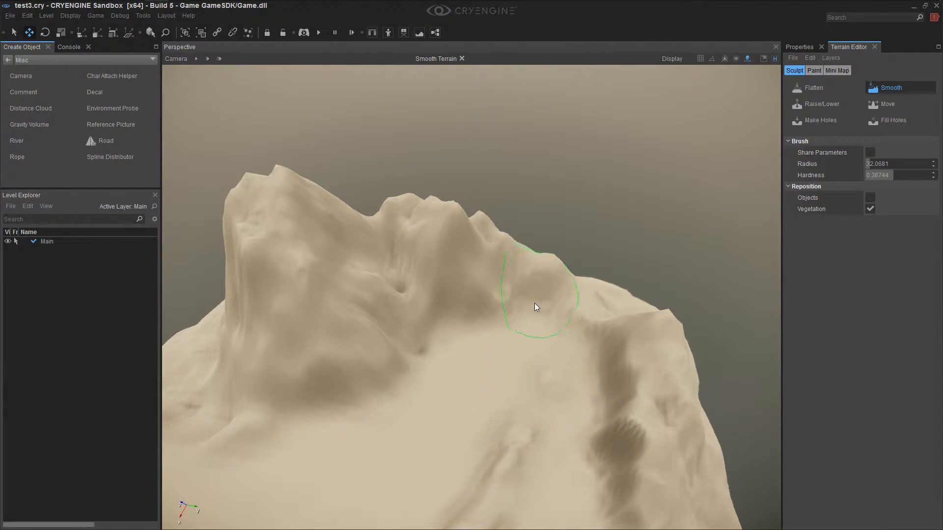
Set the Raise/Lower brush's hardness to 0.3749 and raise rough rock along the low ridge at the basin's far end
{"action": "left_click", "coordinate": [825, 104]}
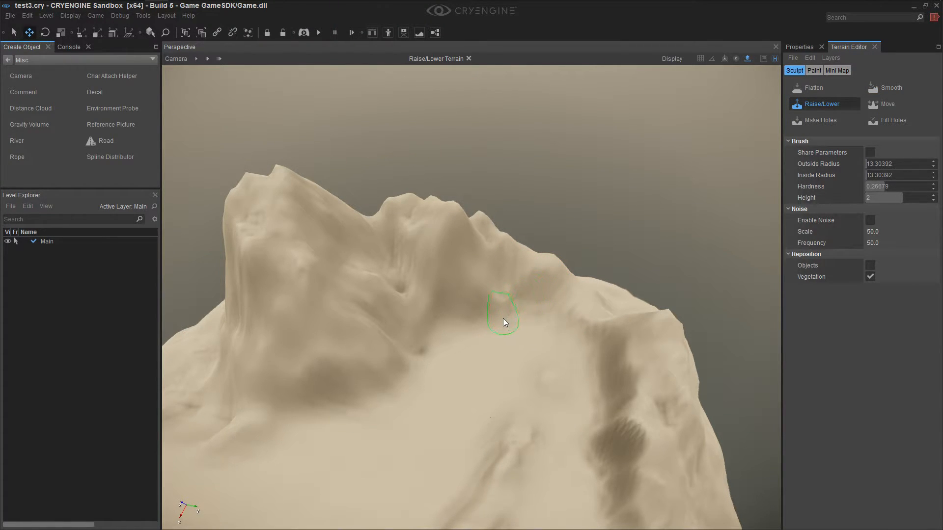
{"action": "left_click_drag", "start_coordinate": [879, 186], "coordinate": [891, 187]}
{"action": "mouse_move", "coordinate": [481, 306]}
{"action": "left_mouse_down"}
{"action": "mouse_move", "coordinate": [381, 291]}
{"action": "mouse_move", "coordinate": [511, 299]}
{"action": "mouse_move", "coordinate": [481, 245]}
{"action": "mouse_move", "coordinate": [464, 233]}
{"action": "left_mouse_up"}
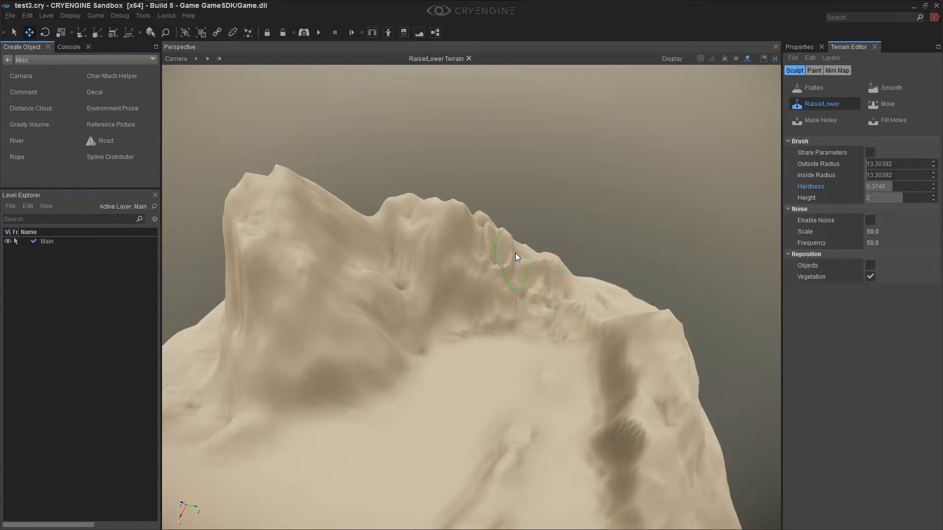
{"action": "mouse_move", "coordinate": [588, 295]}
{"action": "left_mouse_down"}
{"action": "mouse_move", "coordinate": [530, 269]}
{"action": "mouse_move", "coordinate": [571, 281]}
{"action": "mouse_move", "coordinate": [503, 266]}
{"action": "left_mouse_up"}
Raise uneven rock along the crest and streaked inner cliff of the neighbouring outer ridge
{"action": "mouse_move", "coordinate": [653, 370]}
{"action": "left_mouse_down"}
{"action": "mouse_move", "coordinate": [671, 428]}
{"action": "mouse_move", "coordinate": [673, 416]}
{"action": "mouse_move", "coordinate": [685, 494]}
{"action": "mouse_move", "coordinate": [661, 473]}
{"action": "mouse_move", "coordinate": [595, 462]}
{"action": "mouse_move", "coordinate": [655, 367]}
{"action": "left_mouse_up"}
{"action": "mouse_move", "coordinate": [671, 382]}
{"action": "right_mouse_down"}
{"action": "mouse_move", "coordinate": [673, 411]}
{"action": "mouse_move", "coordinate": [638, 398]}
{"action": "right_mouse_up"}
{"action": "left_click_drag", "start_coordinate": [651, 427], "coordinate": [694, 468]}
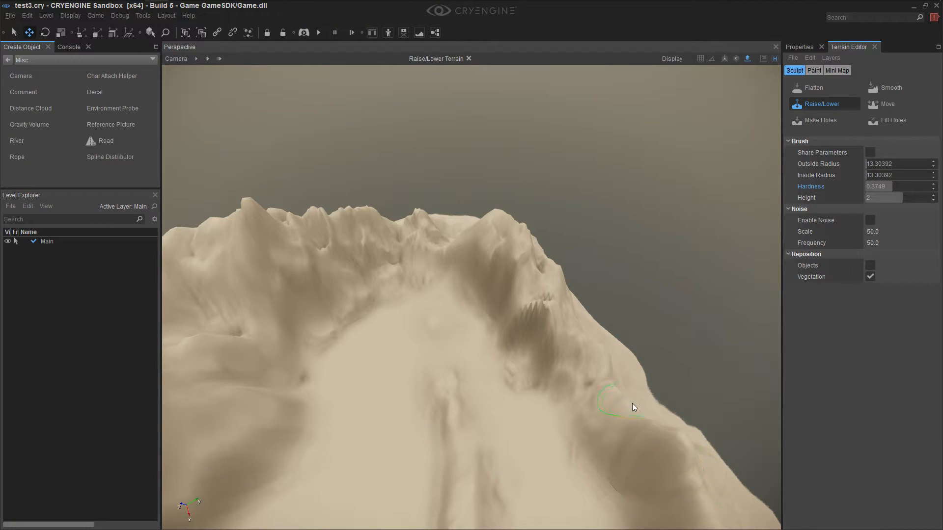
Raise more rough rock along the outer ridge's slope and the jagged crest at the basin's far end
{"action": "mouse_move", "coordinate": [618, 377]}
{"action": "left_mouse_down"}
{"action": "mouse_move", "coordinate": [650, 428]}
{"action": "mouse_move", "coordinate": [665, 429]}
{"action": "mouse_move", "coordinate": [596, 334]}
{"action": "left_mouse_up"}
{"action": "mouse_move", "coordinate": [598, 394]}
{"action": "left_mouse_down"}
{"action": "mouse_move", "coordinate": [646, 478]}
{"action": "mouse_move", "coordinate": [618, 474]}
{"action": "left_mouse_up"}
{"action": "mouse_move", "coordinate": [487, 357]}
{"action": "right_mouse_down"}
{"action": "mouse_move", "coordinate": [442, 339]}
{"action": "mouse_move", "coordinate": [486, 326]}
{"action": "right_mouse_up"}
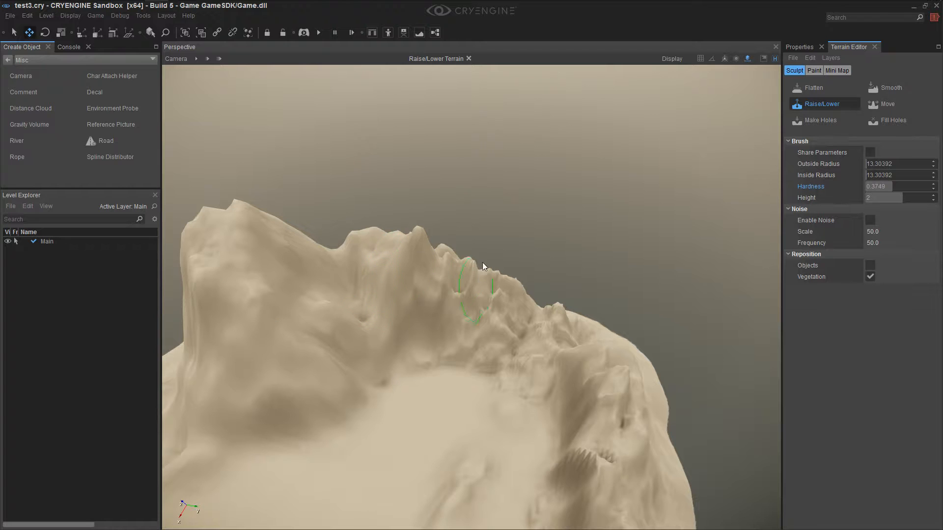
Smooth the jagged crest and inner slope of the far ridge down to the basin floor
{"action": "left_click", "coordinate": [888, 89]}
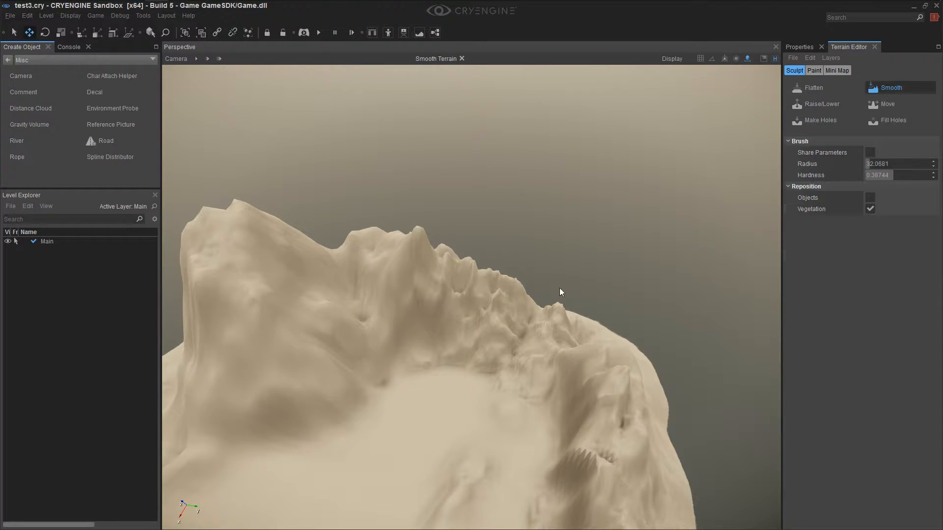
{"action": "mouse_move", "coordinate": [482, 290]}
{"action": "left_mouse_down"}
{"action": "mouse_move", "coordinate": [484, 331]}
{"action": "mouse_move", "coordinate": [499, 316]}
{"action": "mouse_move", "coordinate": [491, 352]}
{"action": "left_mouse_up"}
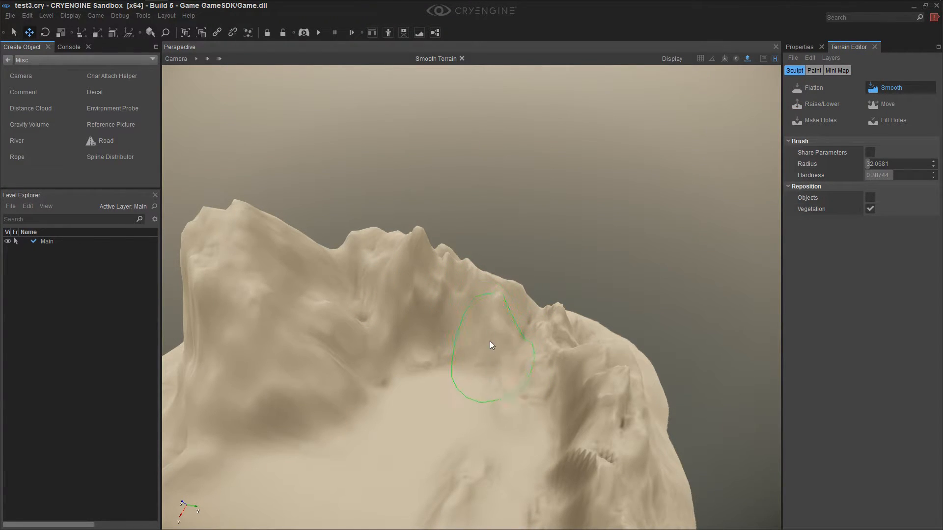
{"action": "mouse_move", "coordinate": [495, 309]}
{"action": "left_mouse_down"}
{"action": "mouse_move", "coordinate": [512, 322]}
{"action": "mouse_move", "coordinate": [501, 343]}
{"action": "mouse_move", "coordinate": [493, 305]}
{"action": "mouse_move", "coordinate": [464, 346]}
{"action": "mouse_move", "coordinate": [490, 363]}
{"action": "mouse_move", "coordinate": [445, 375]}
{"action": "mouse_move", "coordinate": [468, 384]}
{"action": "left_mouse_up"}
{"action": "mouse_move", "coordinate": [465, 396]}
{"action": "right_mouse_down"}
{"action": "mouse_move", "coordinate": [374, 418]}
{"action": "mouse_move", "coordinate": [473, 379]}
{"action": "mouse_move", "coordinate": [474, 401]}
{"action": "mouse_move", "coordinate": [465, 396]}
{"action": "mouse_move", "coordinate": [473, 391]}
{"action": "mouse_move", "coordinate": [475, 403]}
{"action": "mouse_move", "coordinate": [473, 390]}
{"action": "right_mouse_up"}
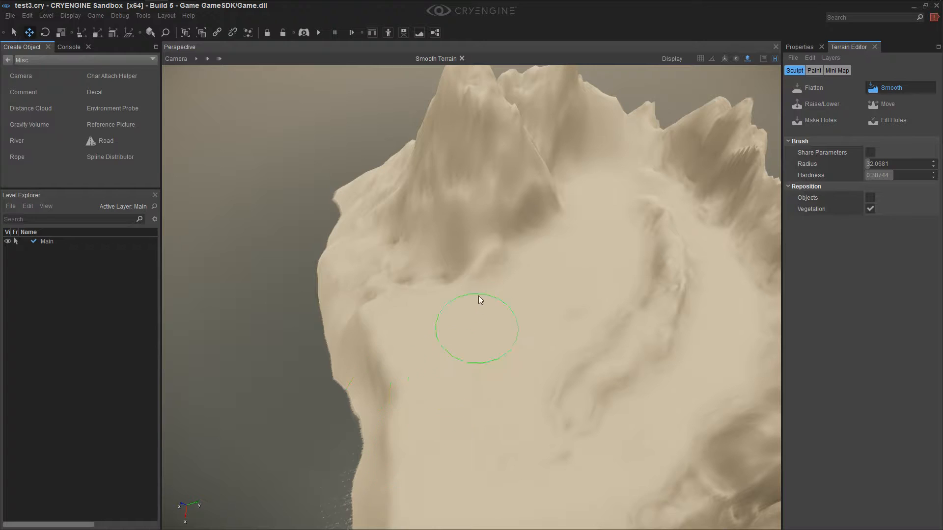
Flatten the ground between the tall mountain and the low central ridge to a height of 48.75, carving a sunken basin
{"action": "left_click", "coordinate": [797, 87]}
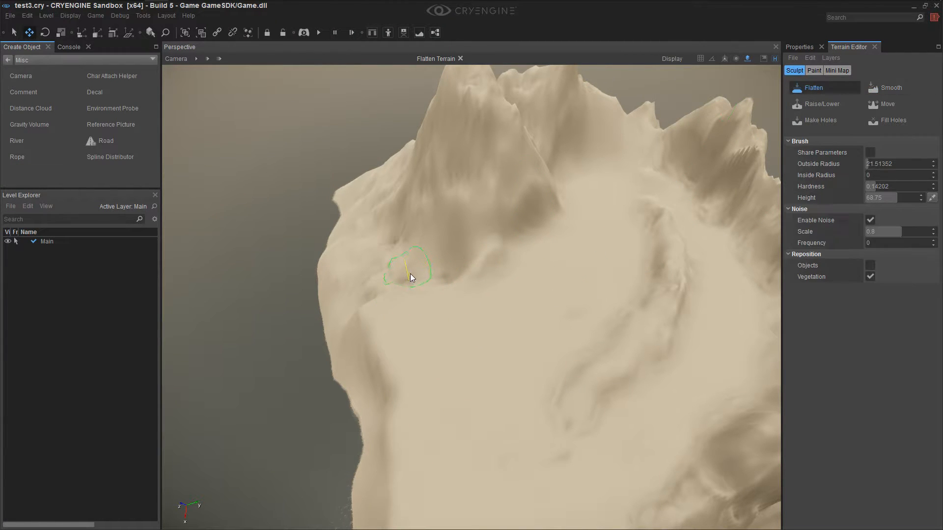
{"action": "left_click", "coordinate": [560, 233], "text": "ctrl"}
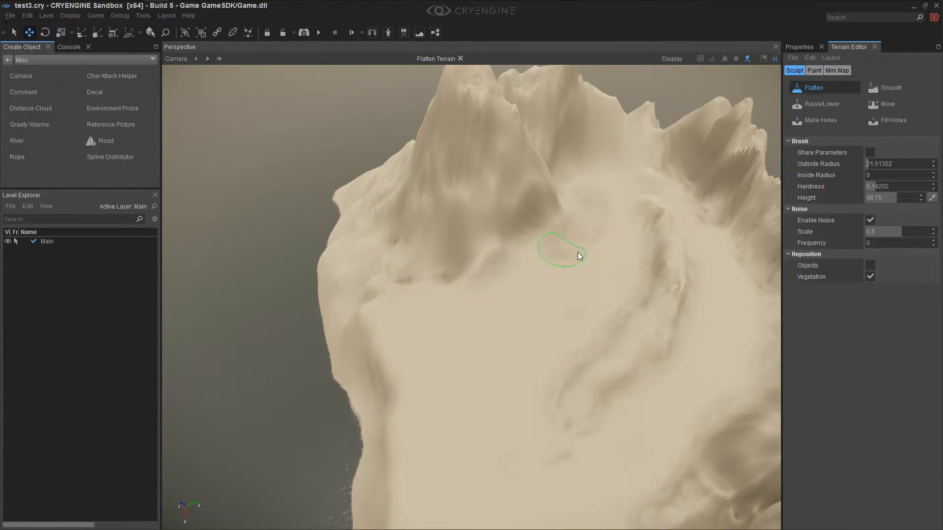
{"action": "mouse_move", "coordinate": [607, 241]}
{"action": "left_mouse_down"}
{"action": "mouse_move", "coordinate": [611, 215]}
{"action": "mouse_move", "coordinate": [613, 277]}
{"action": "left_mouse_up"}
{"action": "mouse_move", "coordinate": [584, 323]}
{"action": "left_mouse_down"}
{"action": "mouse_move", "coordinate": [624, 276]}
{"action": "mouse_move", "coordinate": [574, 333]}
{"action": "left_mouse_up"}
{"action": "mouse_move", "coordinate": [537, 381]}
{"action": "left_mouse_down"}
{"action": "mouse_move", "coordinate": [536, 310]}
{"action": "mouse_move", "coordinate": [549, 250]}
{"action": "left_mouse_up"}
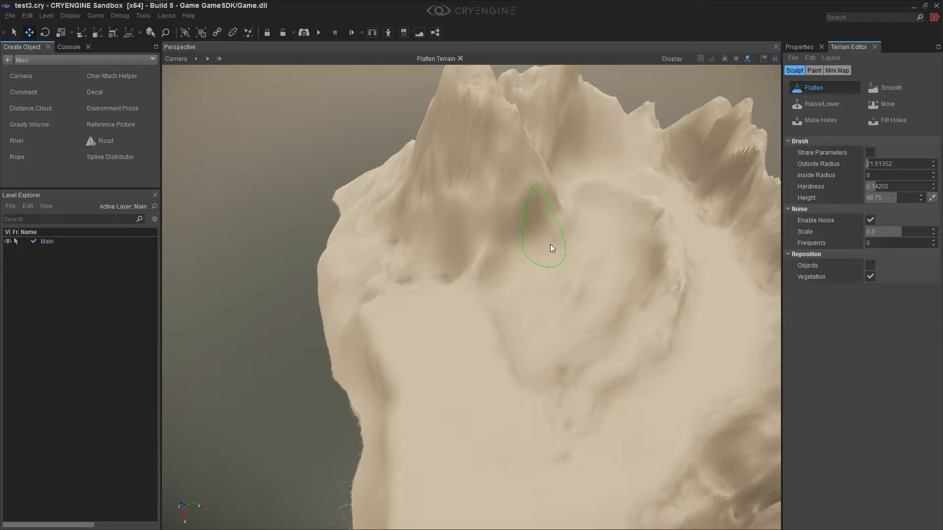
{"action": "left_click_drag", "start_coordinate": [577, 194], "coordinate": [566, 215]}
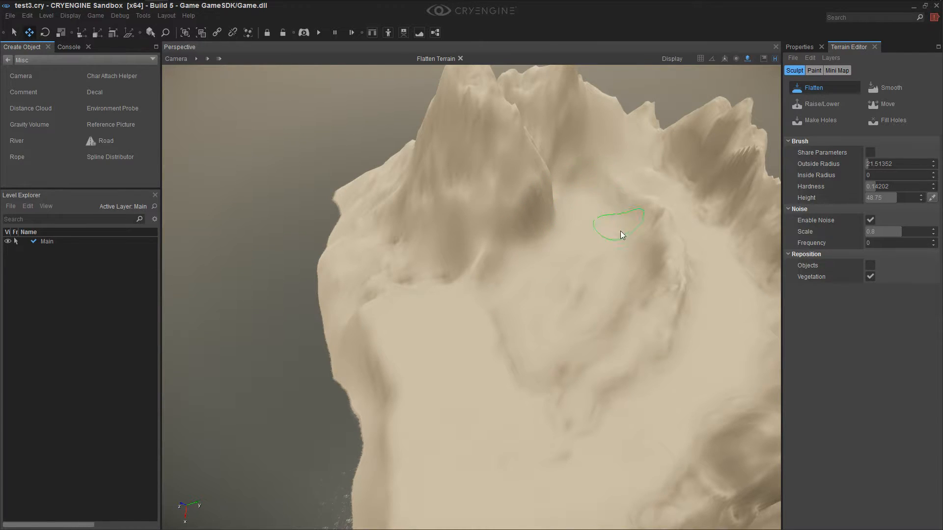
{"action": "left_click_drag", "start_coordinate": [577, 273], "coordinate": [560, 370]}
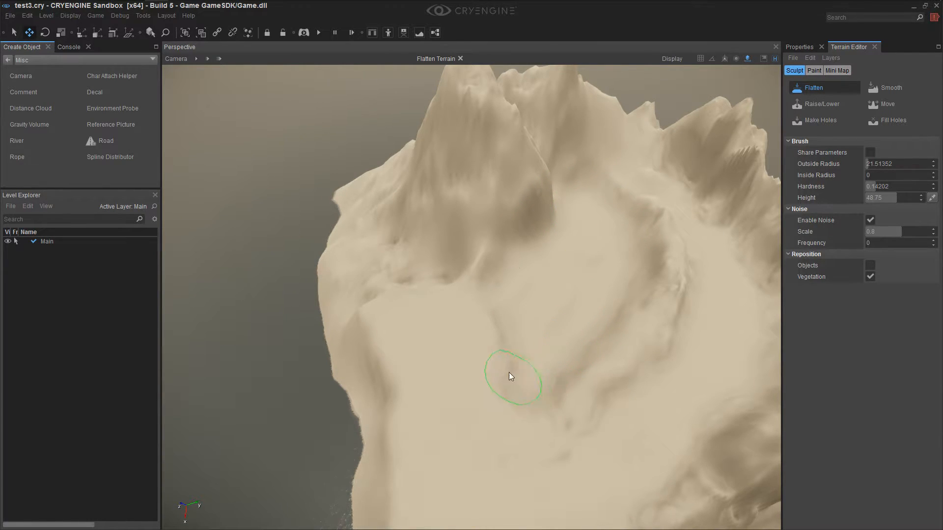
{"action": "mouse_move", "coordinate": [504, 325]}
{"action": "left_mouse_down"}
{"action": "mouse_move", "coordinate": [514, 405]}
{"action": "mouse_move", "coordinate": [485, 346]}
{"action": "left_mouse_up"}
{"action": "right_click_drag", "start_coordinate": [506, 377], "coordinate": [507, 368]}
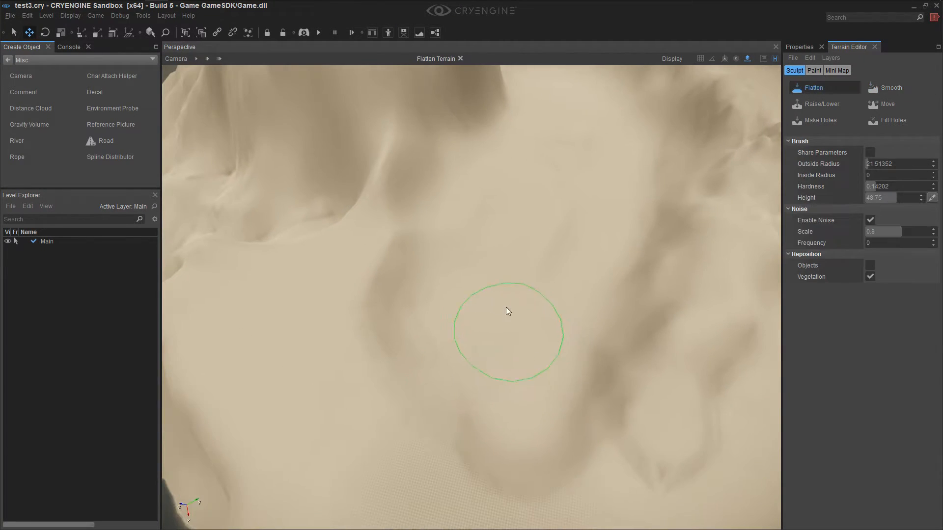
Extend the flattened basin floor from its near end back to the tall mountain's foot
{"action": "left_click_drag", "start_coordinate": [447, 236], "coordinate": [515, 290]}
{"action": "right_click_drag", "start_coordinate": [515, 290], "coordinate": [518, 280], "text": "shift"}
{"action": "mouse_move", "coordinate": [525, 236]}
{"action": "left_mouse_down"}
{"action": "mouse_move", "coordinate": [491, 207]}
{"action": "mouse_move", "coordinate": [409, 341]}
{"action": "mouse_move", "coordinate": [451, 182]}
{"action": "mouse_move", "coordinate": [426, 152]}
{"action": "left_mouse_up"}
{"action": "left_click_drag", "start_coordinate": [529, 190], "coordinate": [529, 409]}
{"action": "right_click_drag", "start_coordinate": [496, 442], "coordinate": [491, 442]}
{"action": "mouse_move", "coordinate": [536, 356]}
{"action": "left_mouse_down"}
{"action": "mouse_move", "coordinate": [467, 331]}
{"action": "mouse_move", "coordinate": [517, 305]}
{"action": "mouse_move", "coordinate": [556, 263]}
{"action": "left_mouse_up"}
{"action": "right_click_drag", "start_coordinate": [555, 264], "coordinate": [565, 252]}
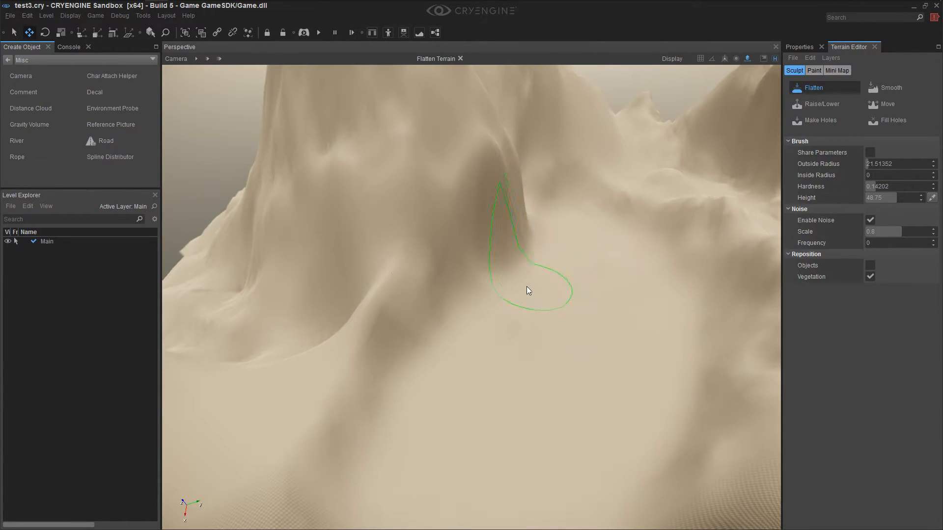
Flatten the terrain along the tall mountain's base, cutting back its lower spur at the basin's edge
{"action": "right_click_drag", "start_coordinate": [528, 287], "coordinate": [494, 298]}
{"action": "right_click_drag", "start_coordinate": [464, 369], "coordinate": [468, 387]}
{"action": "mouse_move", "coordinate": [468, 387]}
{"action": "left_mouse_down"}
{"action": "mouse_move", "coordinate": [439, 402]}
{"action": "mouse_move", "coordinate": [508, 403]}
{"action": "mouse_move", "coordinate": [419, 473]}
{"action": "mouse_move", "coordinate": [438, 488]}
{"action": "mouse_move", "coordinate": [353, 385]}
{"action": "mouse_move", "coordinate": [331, 382]}
{"action": "left_mouse_up"}
{"action": "right_click_drag", "start_coordinate": [404, 425], "coordinate": [411, 391]}
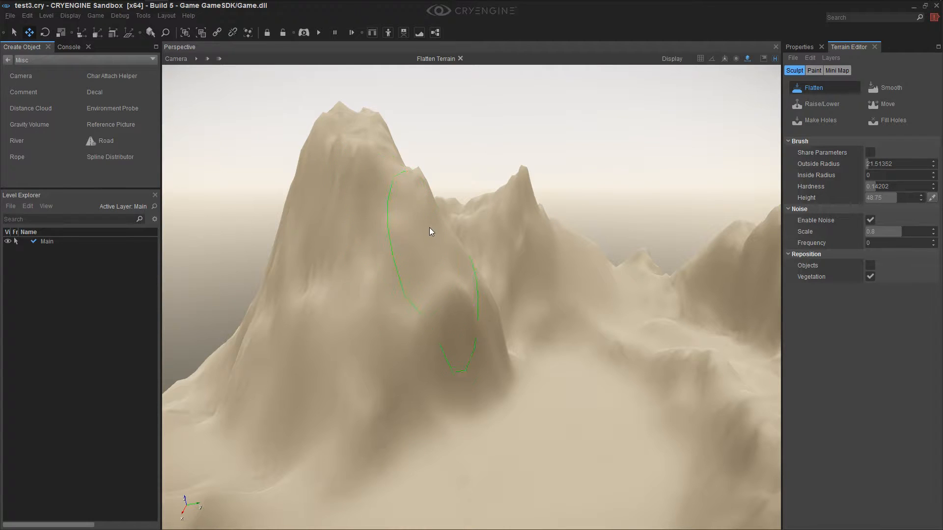
{"action": "right_click_drag", "start_coordinate": [459, 279], "coordinate": [460, 319]}
{"action": "key", "text": "shift+s"}
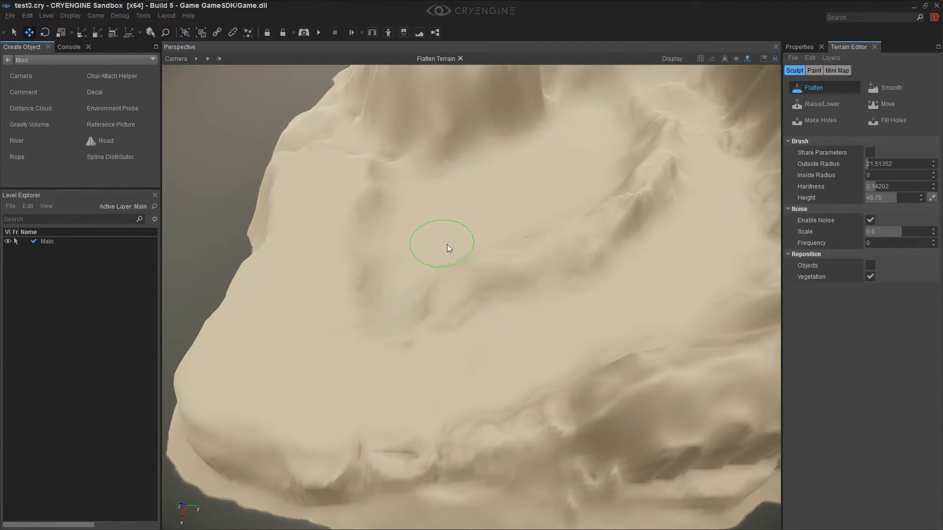
Level the middle of the sunken basin and its edge beneath the mountain spurs
{"action": "right_click_drag", "start_coordinate": [462, 246], "coordinate": [466, 216]}
{"action": "key", "text": "shift+w"}
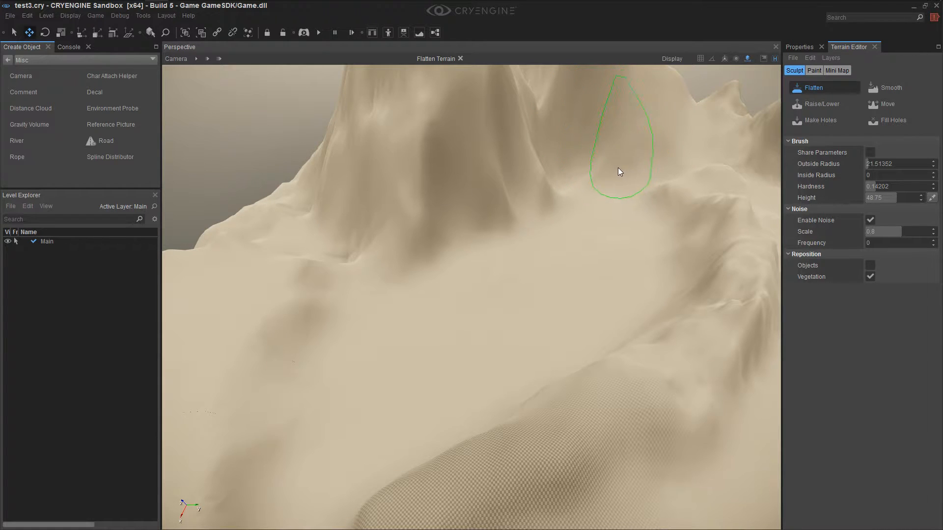
{"action": "mouse_move", "coordinate": [480, 176]}
{"action": "right_mouse_down"}
{"action": "mouse_move", "coordinate": [483, 142]}
{"action": "mouse_move", "coordinate": [479, 175]}
{"action": "right_mouse_up"}
{"action": "mouse_move", "coordinate": [480, 176]}
{"action": "left_mouse_down"}
{"action": "mouse_move", "coordinate": [374, 281]}
{"action": "mouse_move", "coordinate": [400, 339]}
{"action": "mouse_move", "coordinate": [444, 303]}
{"action": "mouse_move", "coordinate": [485, 292]}
{"action": "mouse_move", "coordinate": [517, 268]}
{"action": "mouse_move", "coordinate": [541, 291]}
{"action": "left_mouse_up"}
{"action": "mouse_move", "coordinate": [550, 359]}
{"action": "right_mouse_down"}
{"action": "mouse_move", "coordinate": [551, 381]}
{"action": "mouse_move", "coordinate": [550, 363]}
{"action": "mouse_move", "coordinate": [562, 362]}
{"action": "mouse_move", "coordinate": [546, 368]}
{"action": "mouse_move", "coordinate": [553, 355]}
{"action": "mouse_move", "coordinate": [514, 264]}
{"action": "right_mouse_up"}
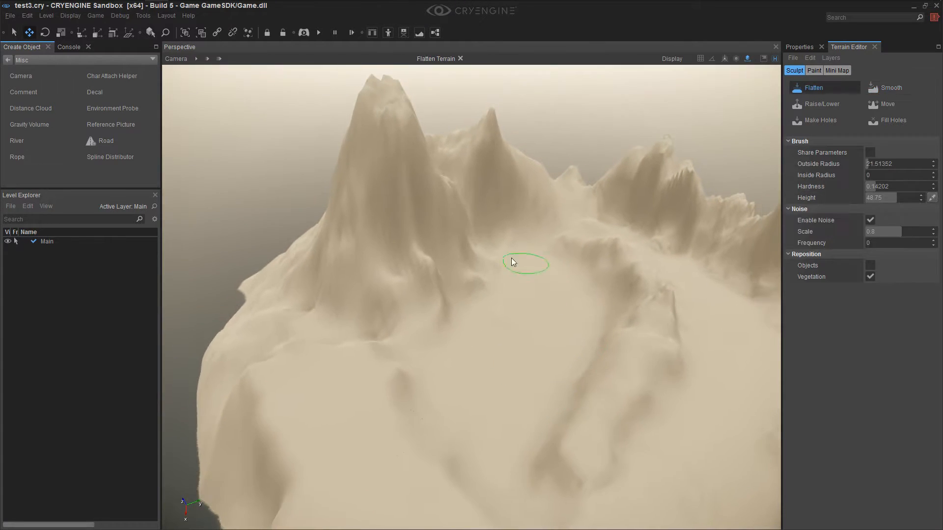
Trim the remaining spur at the mountain's base and widen the basin's near end beside the low ridge
{"action": "mouse_move", "coordinate": [477, 264]}
{"action": "left_mouse_down"}
{"action": "mouse_move", "coordinate": [473, 291]}
{"action": "mouse_move", "coordinate": [478, 253]}
{"action": "mouse_move", "coordinate": [439, 327]}
{"action": "mouse_move", "coordinate": [476, 269]}
{"action": "left_mouse_up"}
{"action": "right_click_drag", "start_coordinate": [504, 286], "coordinate": [502, 290]}
{"action": "scroll", "coordinate": [502, 292], "scroll_direction": "down", "scroll_amount": 8}
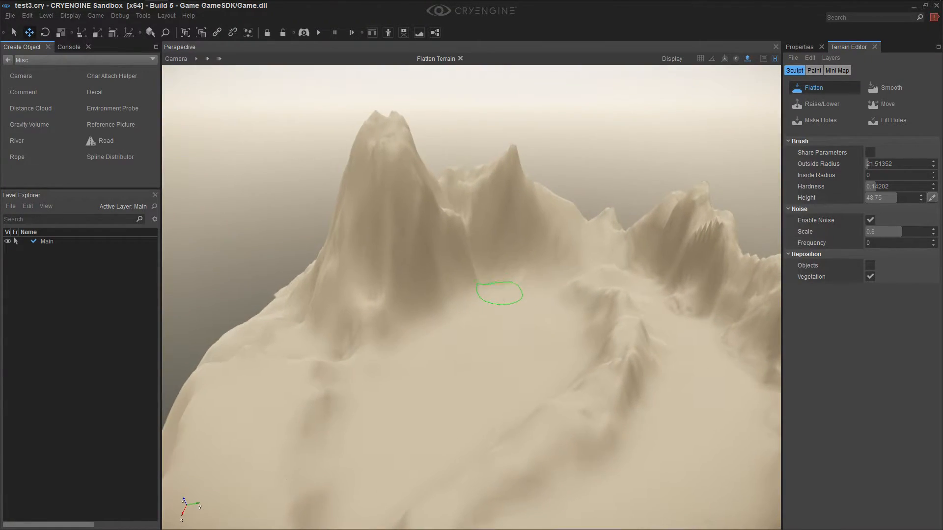
{"action": "right_click_drag", "start_coordinate": [500, 293], "coordinate": [499, 296]}
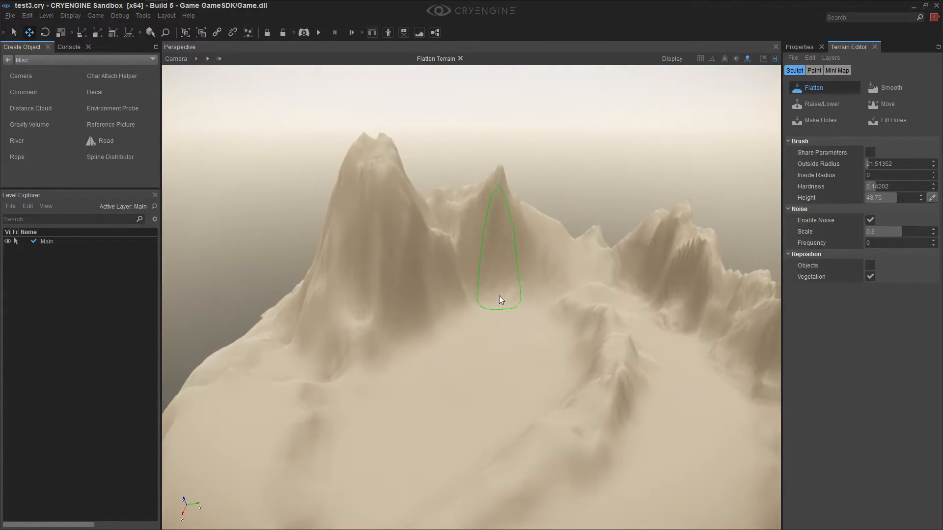
{"action": "scroll", "coordinate": [506, 334], "scroll_direction": "up", "scroll_amount": 5}
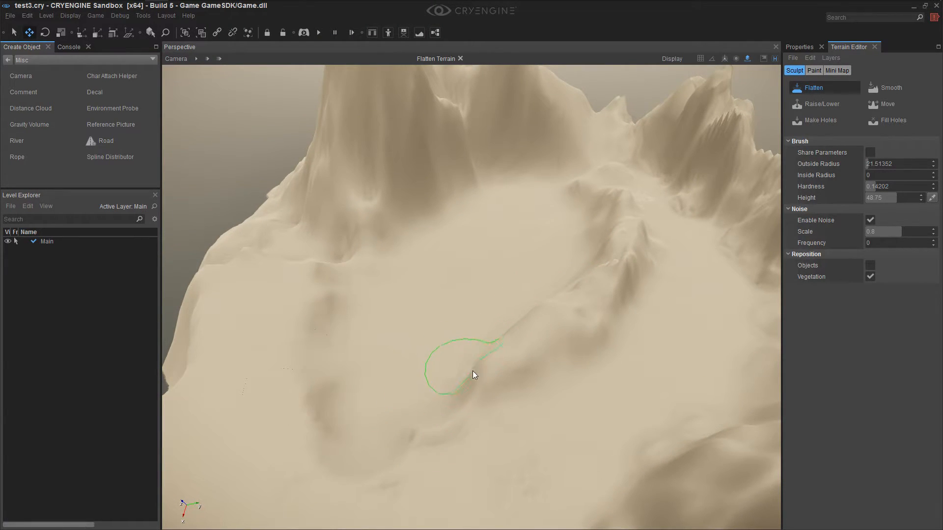
{"action": "right_click_drag", "start_coordinate": [520, 327], "coordinate": [459, 348]}
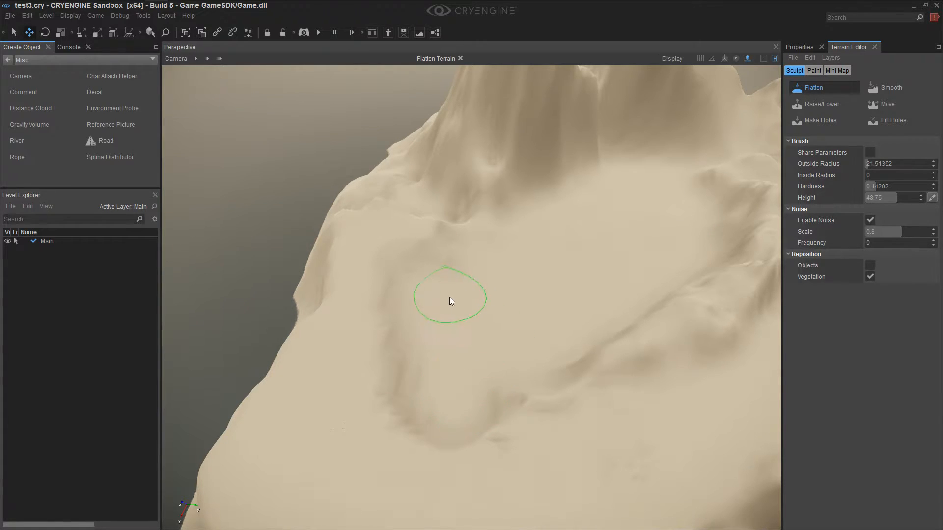
Extend the flattened basin outward to the plateau ledge beside the mountain's foot, leaving a narrow outer rim
{"action": "mouse_move", "coordinate": [524, 273]}
{"action": "right_mouse_down"}
{"action": "mouse_move", "coordinate": [529, 265]}
{"action": "mouse_move", "coordinate": [511, 267]}
{"action": "mouse_move", "coordinate": [517, 299]}
{"action": "mouse_move", "coordinate": [503, 341]}
{"action": "mouse_move", "coordinate": [508, 290]}
{"action": "right_mouse_up"}
{"action": "mouse_move", "coordinate": [527, 330]}
{"action": "right_mouse_down"}
{"action": "mouse_move", "coordinate": [503, 339]}
{"action": "mouse_move", "coordinate": [483, 308]}
{"action": "right_mouse_up"}
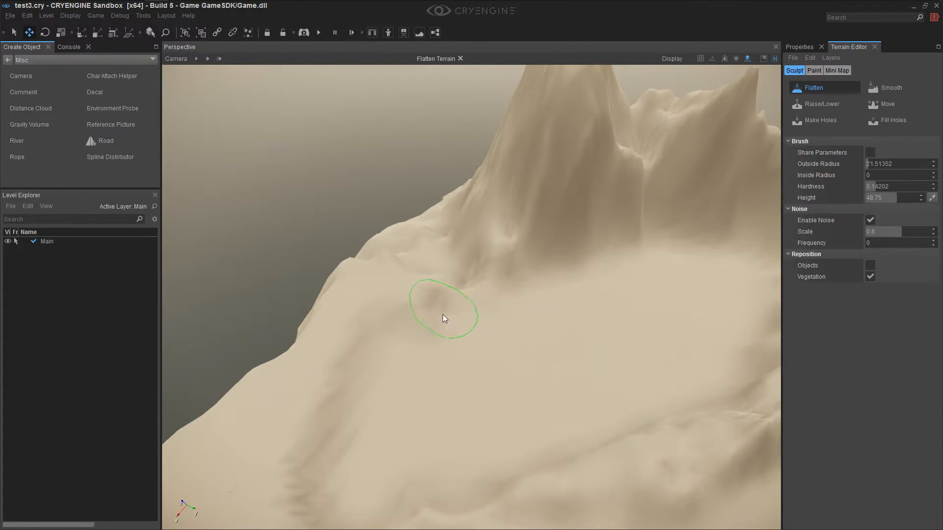
{"action": "right_click_drag", "start_coordinate": [416, 331], "coordinate": [434, 348]}
{"action": "mouse_move", "coordinate": [502, 363]}
{"action": "right_mouse_down"}
{"action": "mouse_move", "coordinate": [511, 370]}
{"action": "mouse_move", "coordinate": [496, 357]}
{"action": "right_mouse_up"}
{"action": "left_click_drag", "start_coordinate": [491, 351], "coordinate": [470, 304]}
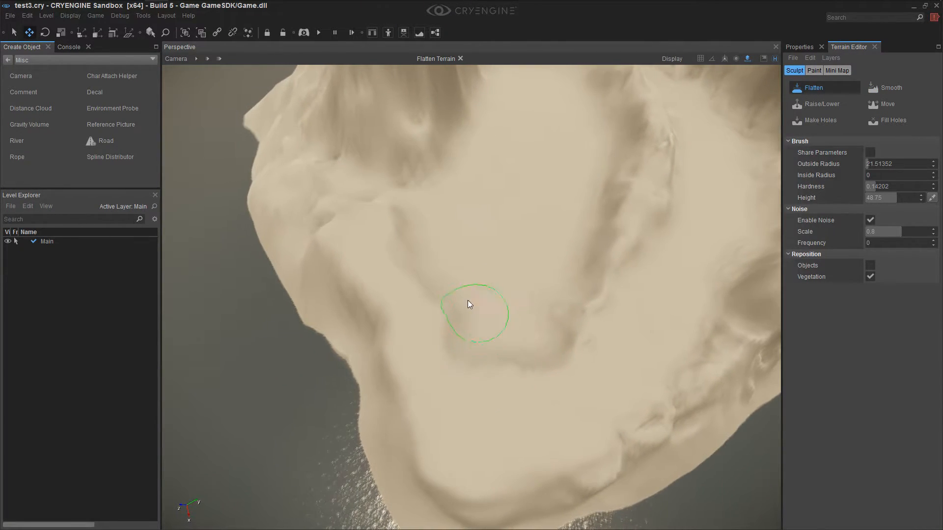
{"action": "right_click_drag", "start_coordinate": [471, 284], "coordinate": [478, 265]}
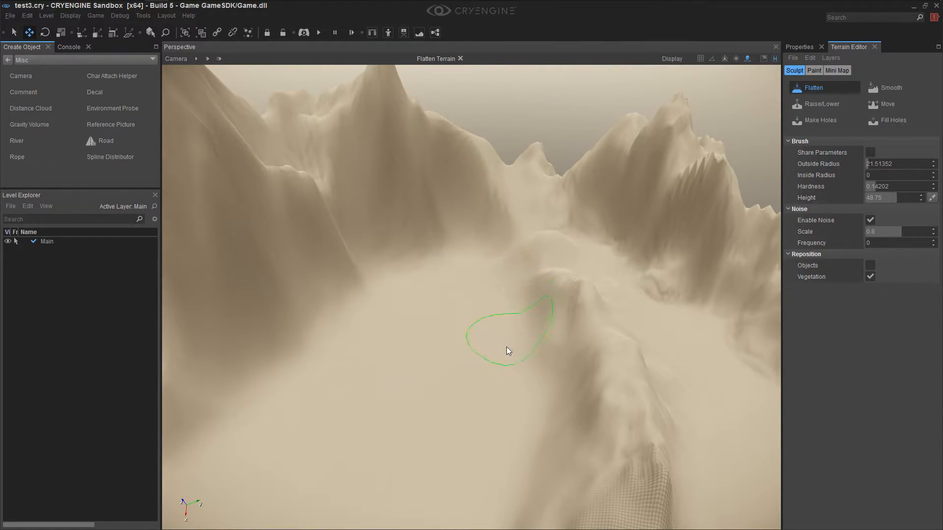
Flatten the ground at the foot of the far cliffs and cut back the basin's outer wall
{"action": "right_click_drag", "start_coordinate": [477, 376], "coordinate": [475, 357]}
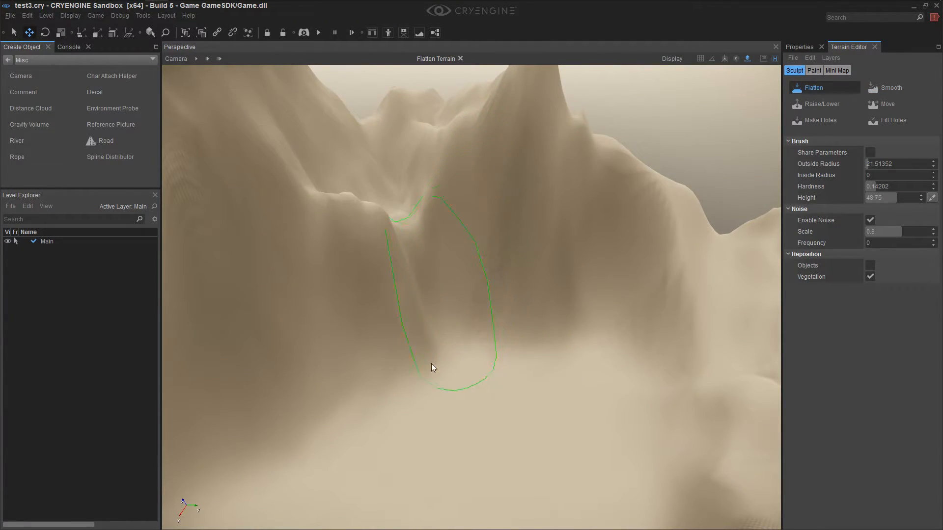
{"action": "right_click_drag", "start_coordinate": [414, 380], "coordinate": [527, 384]}
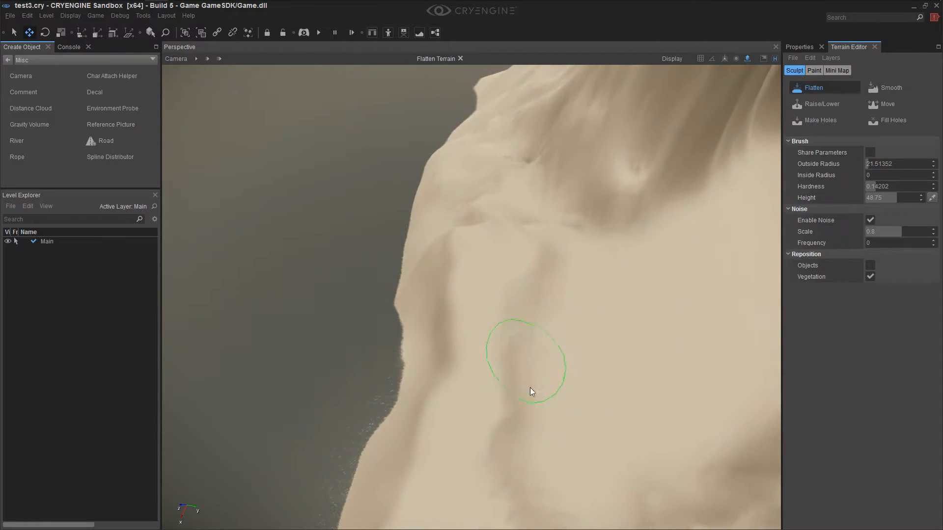
{"action": "right_click_drag", "start_coordinate": [560, 464], "coordinate": [548, 449]}
{"action": "mouse_move", "coordinate": [560, 390]}
{"action": "left_mouse_down"}
{"action": "mouse_move", "coordinate": [549, 378]}
{"action": "mouse_move", "coordinate": [550, 389]}
{"action": "left_mouse_up"}
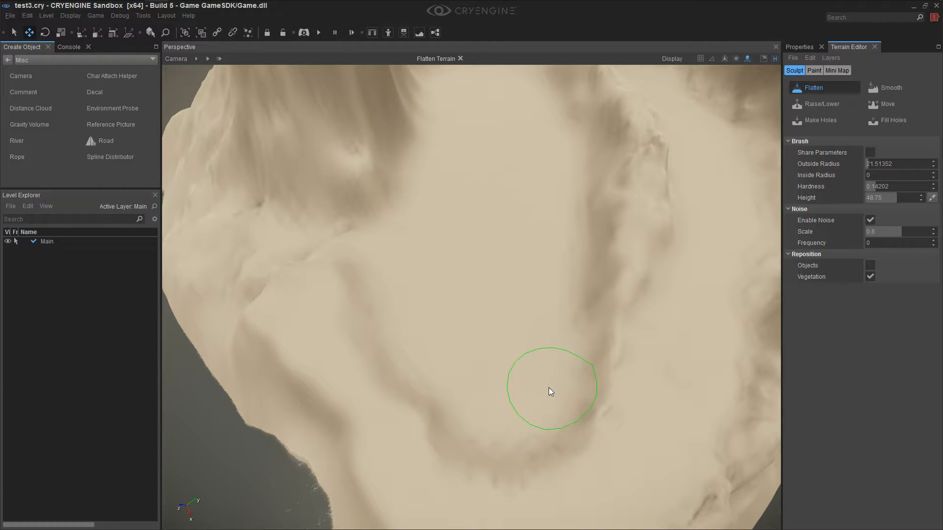
Even out the basin floor and widen it along the inner sides of the outer rim and low ridge
{"action": "mouse_move", "coordinate": [463, 301]}
{"action": "right_mouse_down"}
{"action": "mouse_move", "coordinate": [476, 308]}
{"action": "mouse_move", "coordinate": [471, 317]}
{"action": "right_mouse_up"}
{"action": "right_click_drag", "start_coordinate": [448, 414], "coordinate": [423, 433]}
{"action": "mouse_move", "coordinate": [440, 329]}
{"action": "left_mouse_down"}
{"action": "mouse_move", "coordinate": [520, 305]}
{"action": "mouse_move", "coordinate": [473, 229]}
{"action": "mouse_move", "coordinate": [574, 240]}
{"action": "mouse_move", "coordinate": [559, 283]}
{"action": "left_mouse_up"}
{"action": "right_click_drag", "start_coordinate": [496, 337], "coordinate": [550, 296]}
{"action": "key", "text": "shift"}
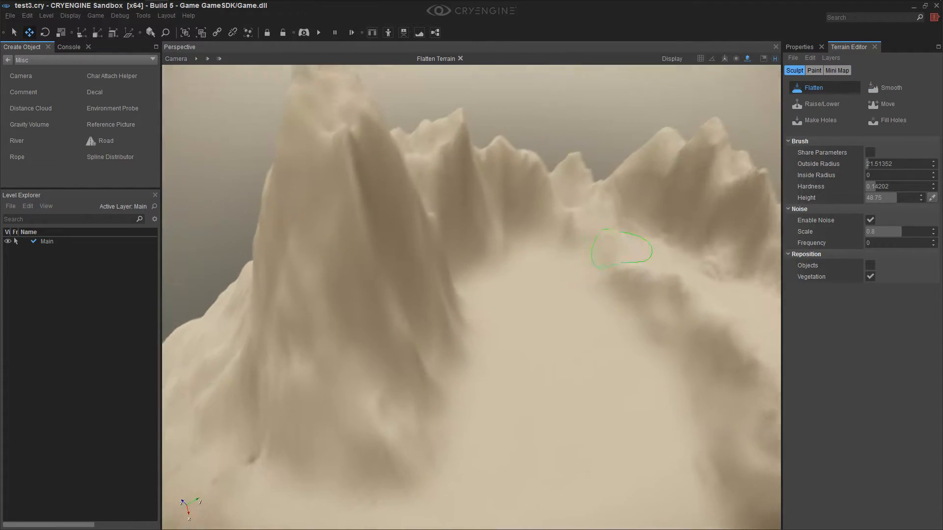
{"action": "right_click_drag", "start_coordinate": [622, 248], "coordinate": [624, 242], "text": "shift"}
{"action": "key", "text": "s"}
Flatten the plateau rim around the basin's near end at a height of 68.4 to tidy its upper edge
{"action": "mouse_move", "coordinate": [546, 388]}
{"action": "left_mouse_down"}
{"action": "mouse_move", "coordinate": [512, 389]}
{"action": "mouse_move", "coordinate": [419, 324]}
{"action": "mouse_move", "coordinate": [555, 388]}
{"action": "mouse_move", "coordinate": [416, 431]}
{"action": "mouse_move", "coordinate": [466, 451]}
{"action": "mouse_move", "coordinate": [429, 411]}
{"action": "mouse_move", "coordinate": [493, 458]}
{"action": "mouse_move", "coordinate": [496, 471]}
{"action": "mouse_move", "coordinate": [359, 379]}
{"action": "mouse_move", "coordinate": [494, 437]}
{"action": "mouse_move", "coordinate": [547, 383]}
{"action": "mouse_move", "coordinate": [561, 463]}
{"action": "mouse_move", "coordinate": [499, 458]}
{"action": "mouse_move", "coordinate": [349, 375]}
{"action": "mouse_move", "coordinate": [482, 442]}
{"action": "mouse_move", "coordinate": [408, 385]}
{"action": "mouse_move", "coordinate": [480, 447]}
{"action": "left_mouse_up"}
{"action": "right_click_drag", "start_coordinate": [480, 444], "coordinate": [442, 407]}
{"action": "left_click_drag", "start_coordinate": [451, 472], "coordinate": [450, 400]}
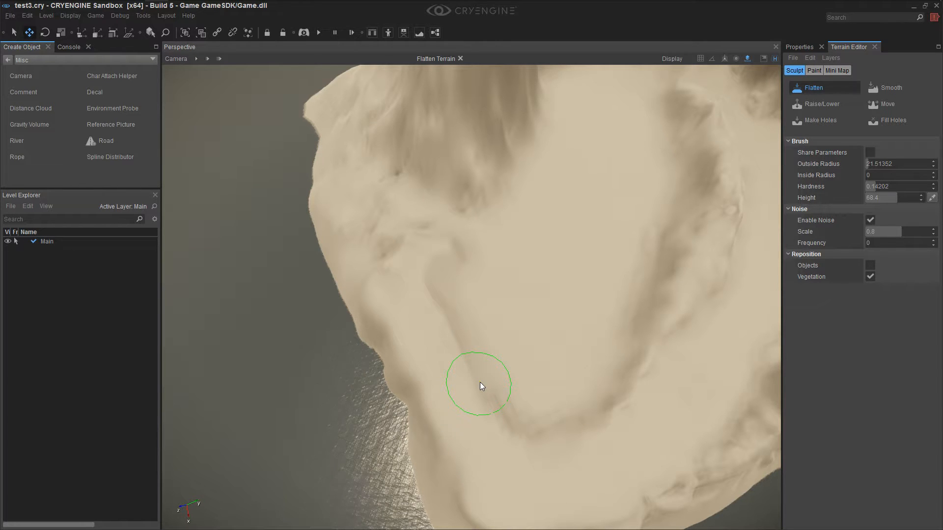
{"action": "key", "text": "shift+w"}
{"action": "right_click_drag", "start_coordinate": [493, 389], "coordinate": [493, 388], "text": "shift"}
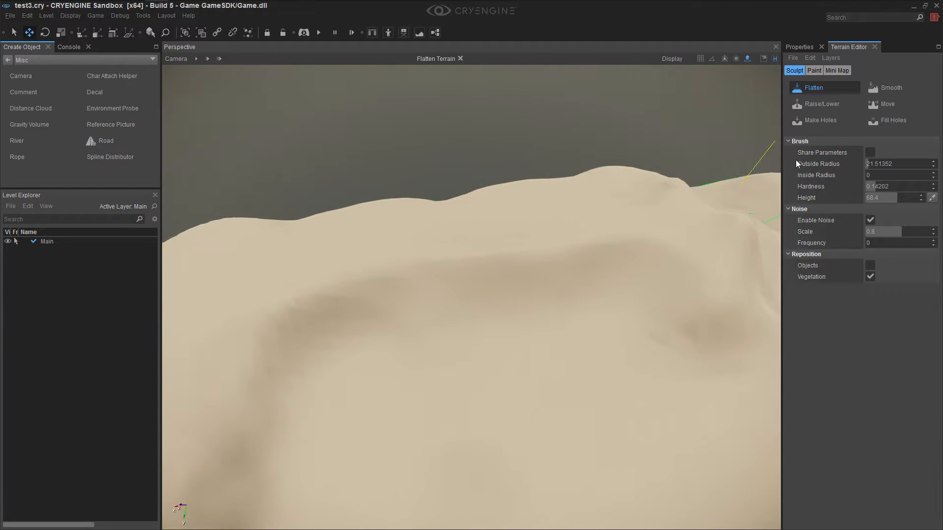
Smooth the basin's inner walls with a brush radius of 25.31134
{"action": "left_click", "coordinate": [890, 89]}
{"action": "mouse_move", "coordinate": [386, 298]}
{"action": "left_mouse_down"}
{"action": "mouse_move", "coordinate": [344, 330]}
{"action": "mouse_move", "coordinate": [322, 378]}
{"action": "mouse_move", "coordinate": [553, 334]}
{"action": "left_mouse_up"}
{"action": "right_click_drag", "start_coordinate": [626, 340], "coordinate": [616, 337]}
{"action": "right_click_drag", "start_coordinate": [373, 330], "coordinate": [373, 330]}
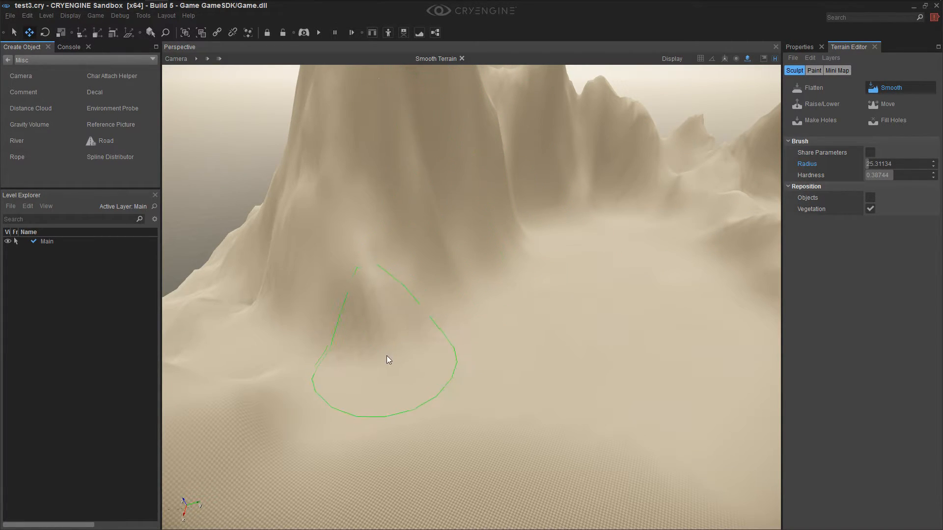
Smooth the terrain around the tall mountain's foot and over the low ridge bordering the basin
{"action": "right_click_drag", "start_coordinate": [319, 410], "coordinate": [319, 410]}
{"action": "right_click_drag", "start_coordinate": [456, 377], "coordinate": [455, 377]}
{"action": "right_click_drag", "start_coordinate": [513, 414], "coordinate": [513, 414]}
{"action": "right_click_drag", "start_coordinate": [473, 349], "coordinate": [474, 348]}
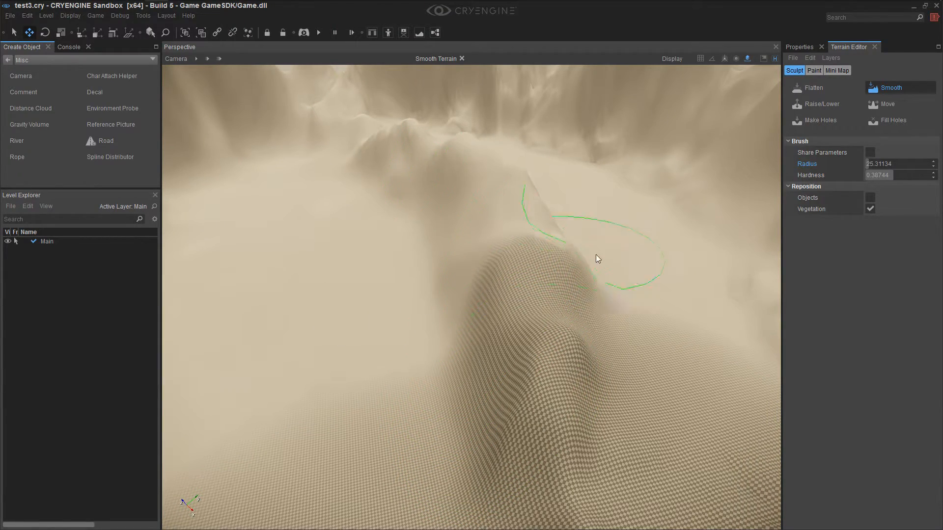
{"action": "key", "text": "d"}
{"action": "mouse_move", "coordinate": [548, 228]}
{"action": "left_mouse_down"}
{"action": "mouse_move", "coordinate": [641, 338]}
{"action": "mouse_move", "coordinate": [610, 411]}
{"action": "left_mouse_up"}
Bring the camera down to the basin floor and start the game to test the terrain at ground level
{"action": "right_click_drag", "start_coordinate": [534, 412], "coordinate": [530, 402]}
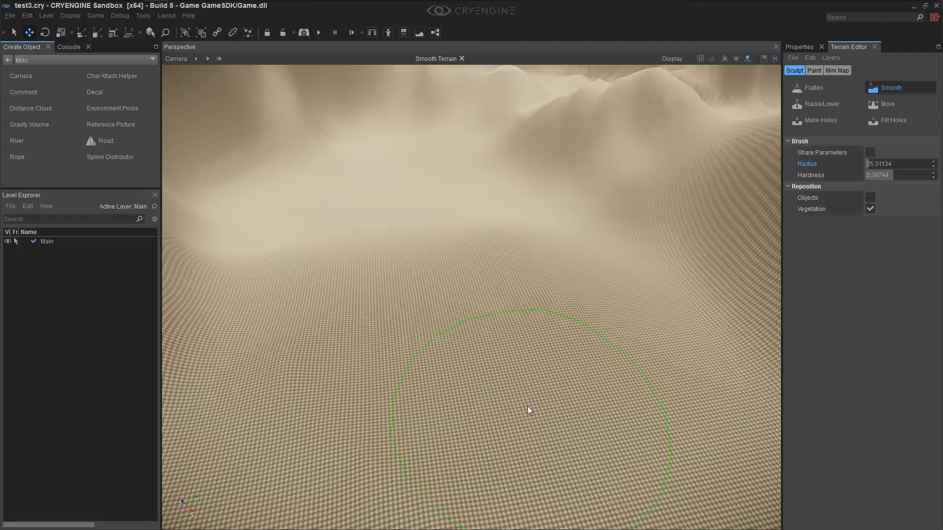
{"action": "right_click_drag", "start_coordinate": [534, 411], "coordinate": [541, 423]}
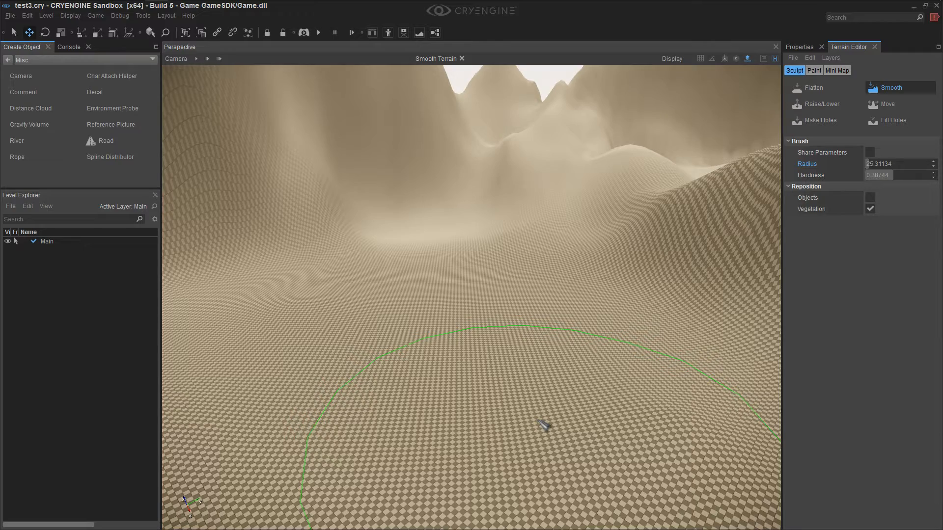
{"action": "key", "text": "ctrl+g"}
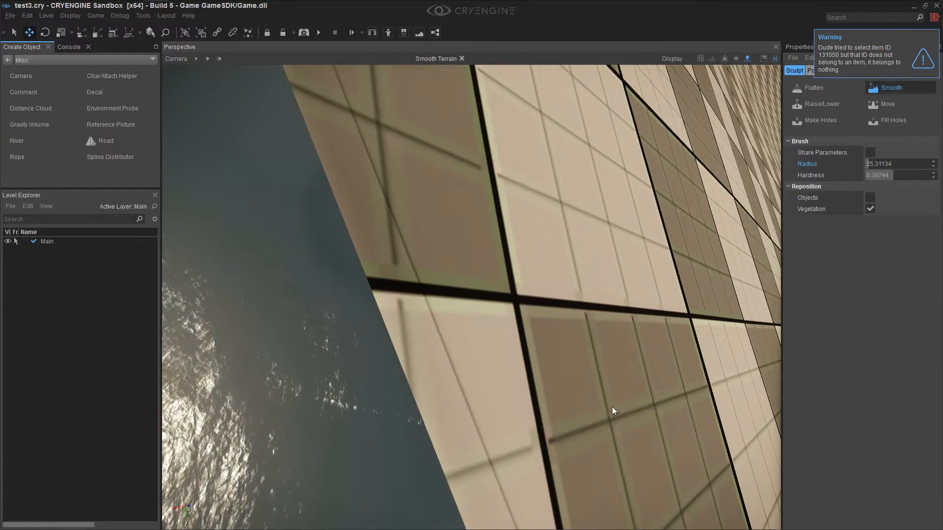
Disable pop-ups in the notification preferences and close the notification window
{"action": "left_click", "coordinate": [936, 18]}
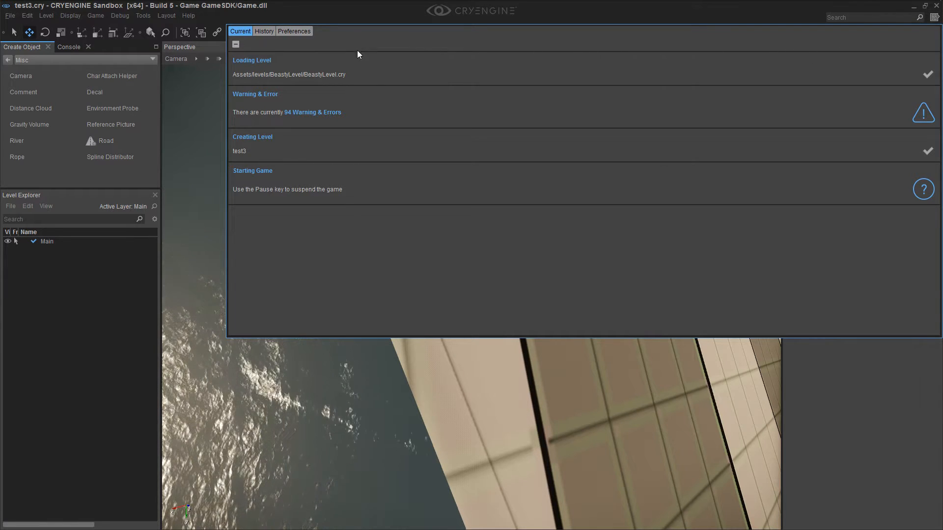
{"action": "left_click", "coordinate": [297, 32]}
{"action": "left_click", "coordinate": [304, 47]}
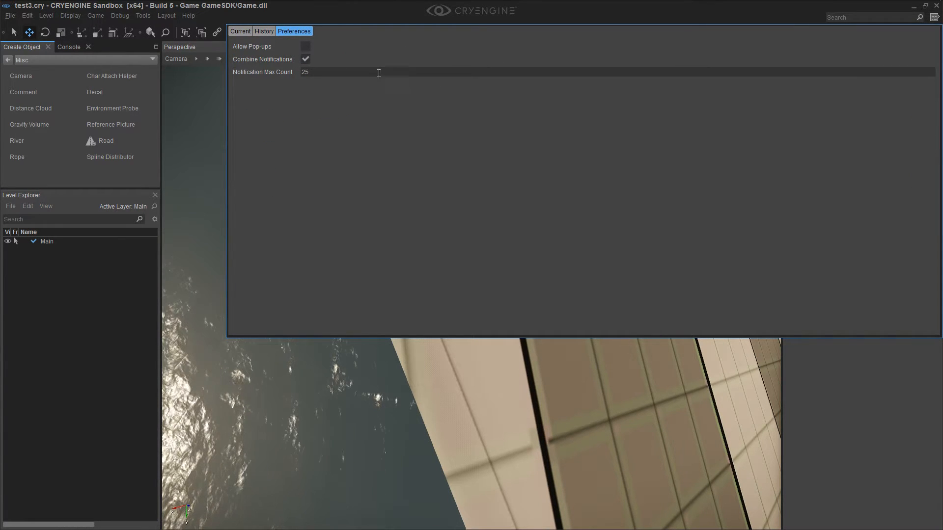
{"action": "left_click", "coordinate": [213, 46]}
Move the camera back over the terrain and run the game again to view the mountains from inside
{"action": "mouse_move", "coordinate": [423, 147]}
{"action": "right_mouse_down"}
{"action": "mouse_move", "coordinate": [481, 138]}
{"action": "mouse_move", "coordinate": [491, 98]}
{"action": "mouse_move", "coordinate": [484, 74]}
{"action": "mouse_move", "coordinate": [494, 65]}
{"action": "mouse_move", "coordinate": [566, 270]}
{"action": "right_mouse_up"}
{"action": "key", "text": "s"}
{"action": "key", "text": "s"}
{"action": "key", "text": "ctrl+g"}
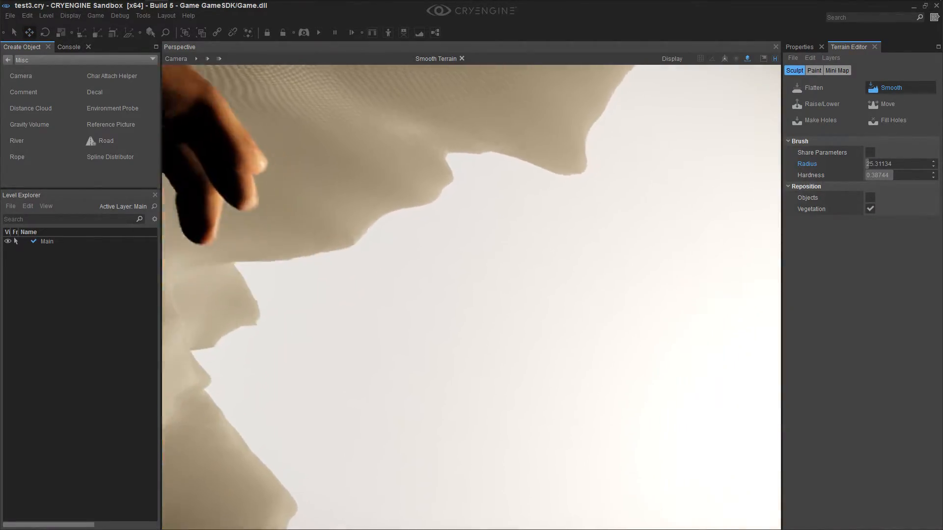
Restart the game on the basin floor, view the character in third person, and return the editor camera to the tall mountain
{"action": "key", "text": "Escape"}
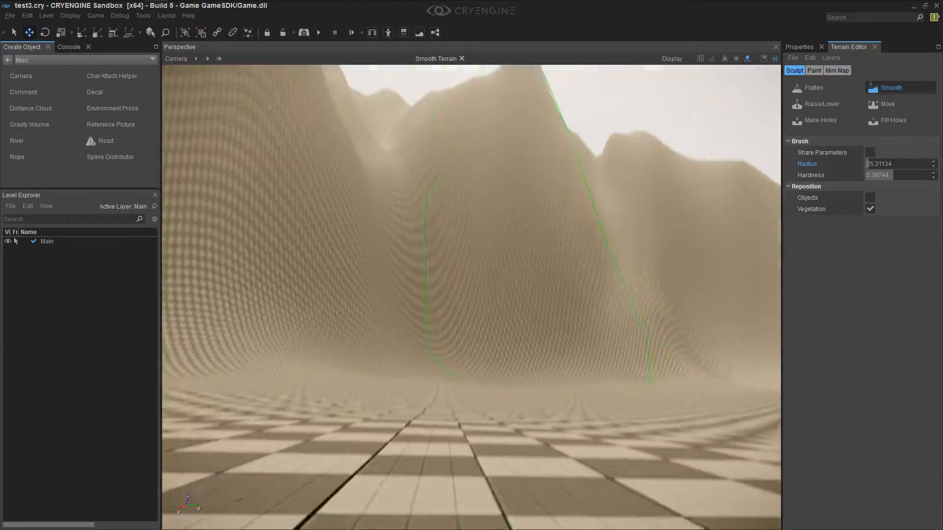
{"action": "key", "text": "ctrl+g"}
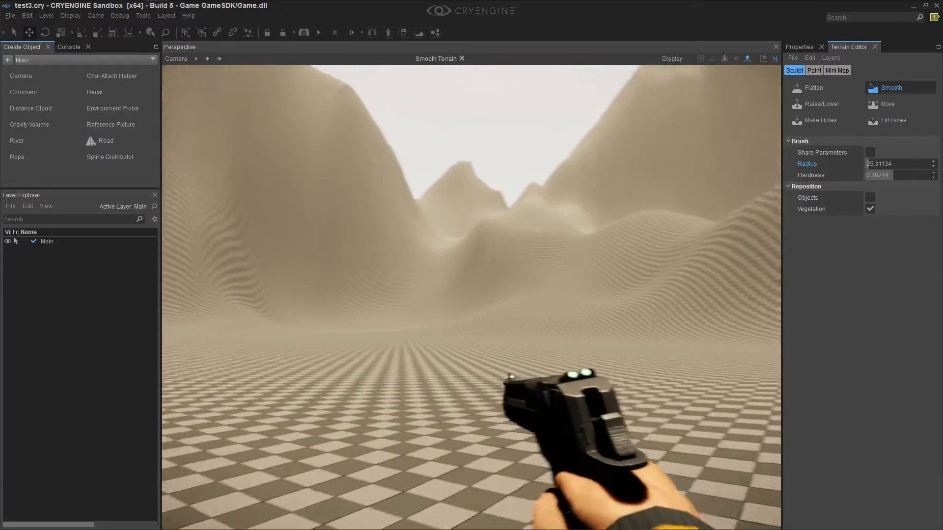
{"action": "key", "text": "F1"}
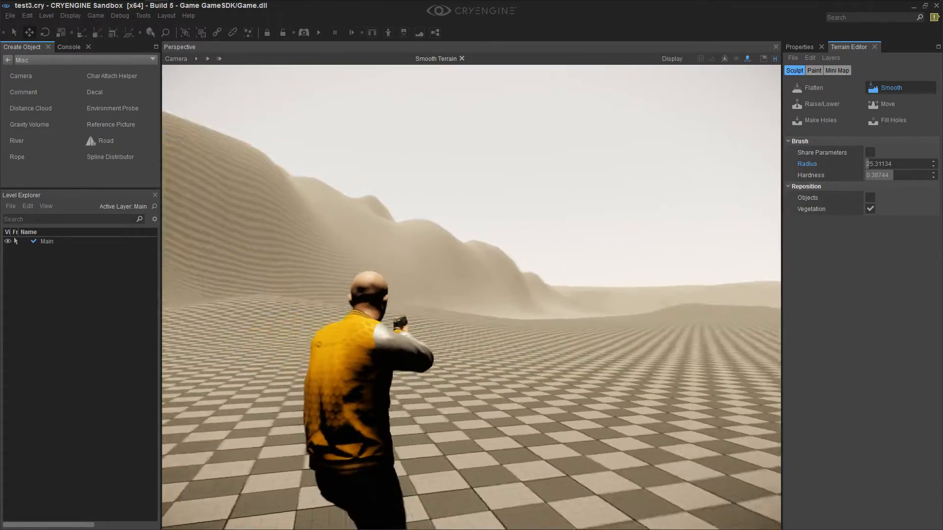
{"action": "key", "text": "s"}
{"action": "right_click_drag", "start_coordinate": [630, 388], "coordinate": [626, 358]}
{"action": "key", "text": "w"}
{"action": "mouse_move", "coordinate": [528, 440]}
{"action": "right_mouse_down"}
{"action": "mouse_move", "coordinate": [575, 484]}
{"action": "mouse_move", "coordinate": [618, 484]}
{"action": "mouse_move", "coordinate": [641, 511]}
{"action": "mouse_move", "coordinate": [577, 437]}
{"action": "mouse_move", "coordinate": [553, 440]}
{"action": "mouse_move", "coordinate": [535, 423]}
{"action": "mouse_move", "coordinate": [572, 429]}
{"action": "mouse_move", "coordinate": [438, 407]}
{"action": "right_mouse_up"}
{"action": "key", "text": "w"}
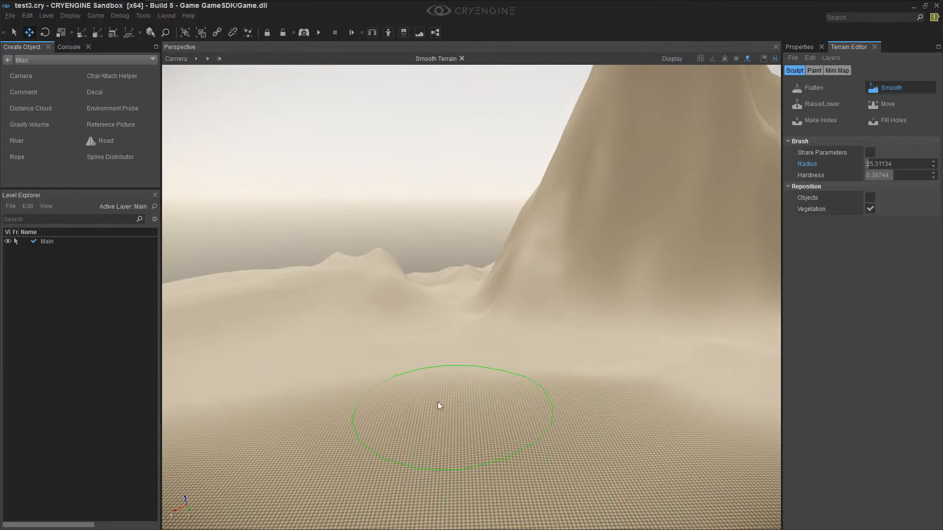
Lower the Flatten brush's hardness to 0.12175 and sculpt patches of the basin floor in front of the tall mountain
{"action": "left_click", "coordinate": [808, 88]}
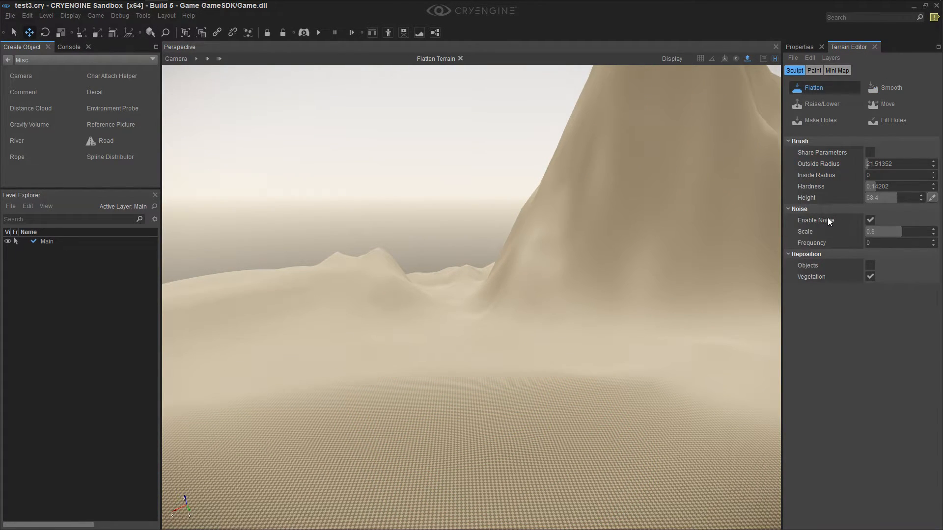
{"action": "left_click", "coordinate": [375, 390]}
{"action": "key", "text": "ctrl+z"}
{"action": "left_click_drag", "start_coordinate": [875, 187], "coordinate": [873, 187]}
{"action": "left_click", "coordinate": [383, 407], "text": "ctrl"}
{"action": "mouse_move", "coordinate": [503, 418]}
{"action": "right_mouse_down"}
{"action": "mouse_move", "coordinate": [462, 457]}
{"action": "mouse_move", "coordinate": [491, 423]}
{"action": "right_mouse_up"}
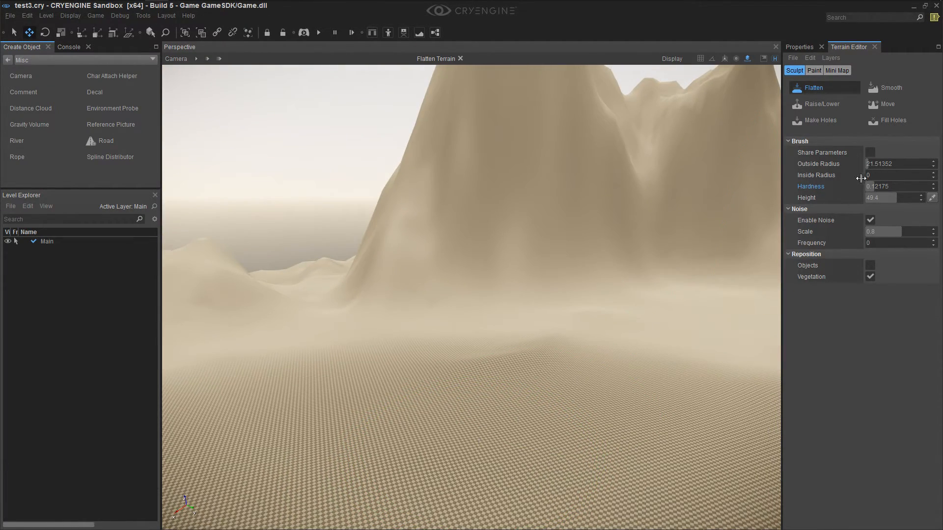
Set the Flatten brush's outside radius to 14.75676 and noise frequency to 3.37838, and add gentle unevenness to the basin floor
{"action": "left_click", "coordinate": [870, 165]}
{"action": "left_click", "coordinate": [873, 244]}
{"action": "right_click_drag", "start_coordinate": [391, 449], "coordinate": [312, 437]}
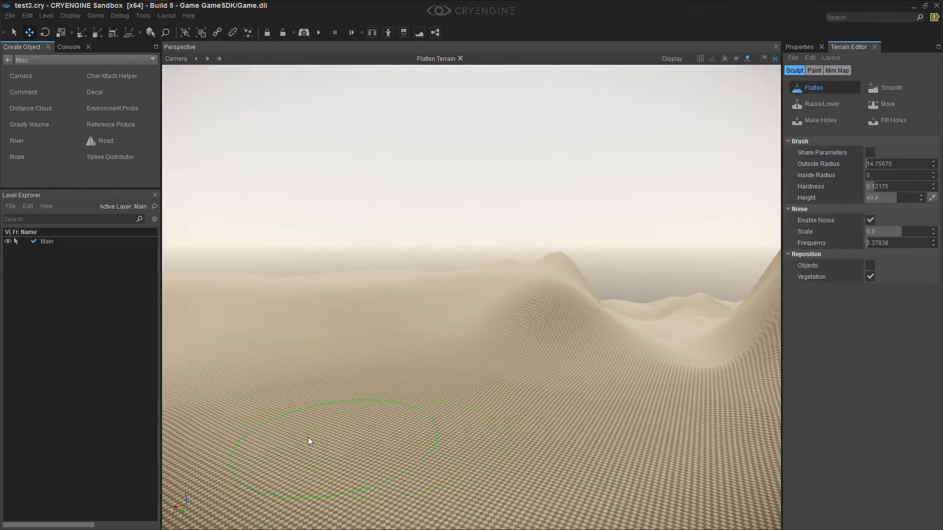
{"action": "mouse_move", "coordinate": [382, 409]}
{"action": "right_mouse_down"}
{"action": "mouse_move", "coordinate": [295, 456]}
{"action": "mouse_move", "coordinate": [337, 380]}
{"action": "right_mouse_up"}
{"action": "left_click", "coordinate": [490, 400], "text": "ctrl"}
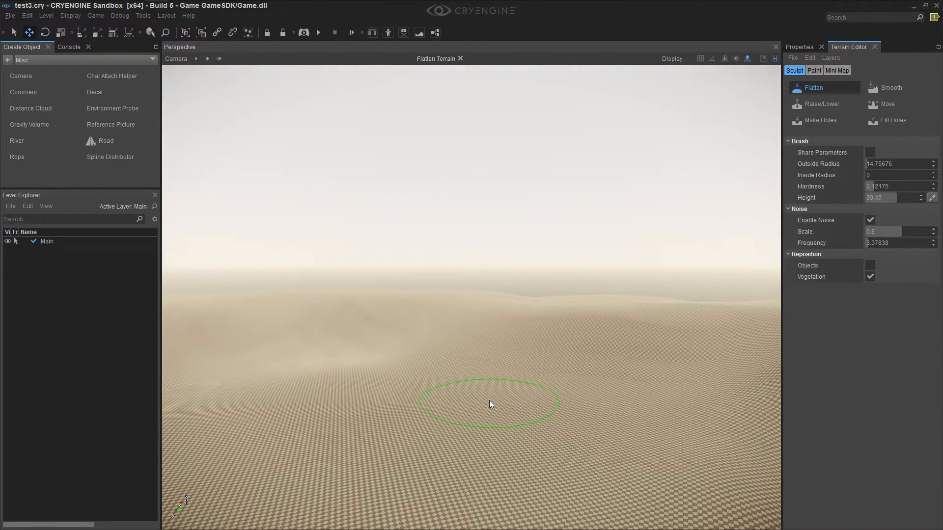
{"action": "right_click_drag", "start_coordinate": [443, 450], "coordinate": [668, 387]}
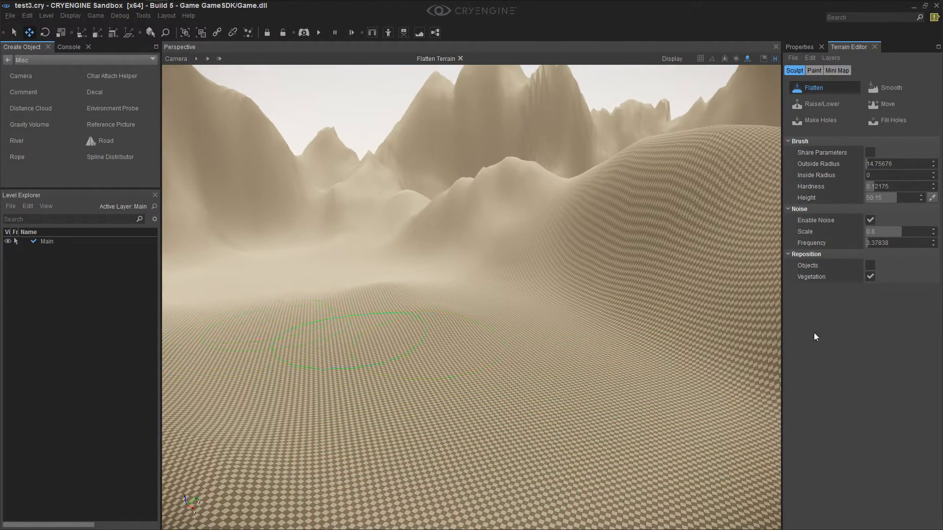
Set the Flatten noise frequency to 12.16216, make further strokes across the basin floor, and deactivate the brush
{"action": "left_click_drag", "start_coordinate": [874, 246], "coordinate": [871, 245]}
{"action": "right_click_drag", "start_coordinate": [465, 419], "coordinate": [532, 379]}
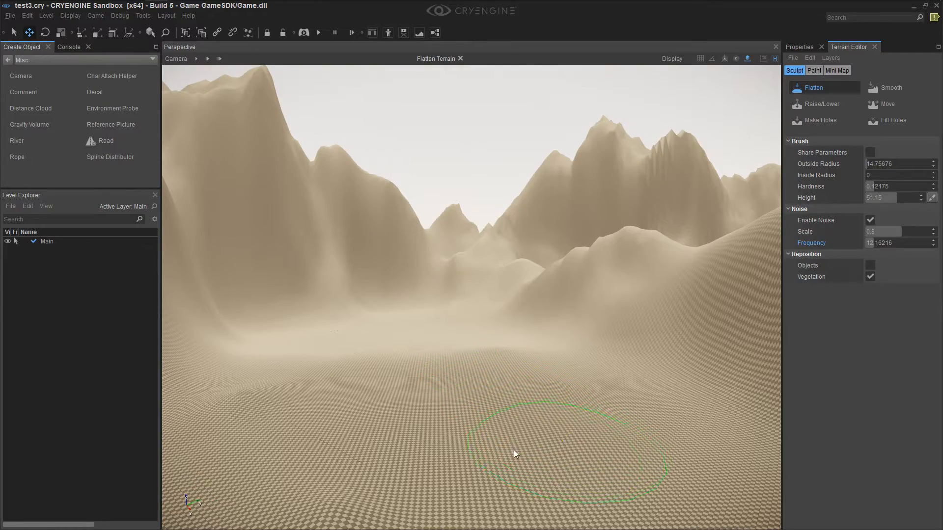
{"action": "mouse_move", "coordinate": [448, 463]}
{"action": "right_mouse_down"}
{"action": "mouse_move", "coordinate": [497, 467]}
{"action": "mouse_move", "coordinate": [445, 438]}
{"action": "right_mouse_up"}
{"action": "right_click_drag", "start_coordinate": [297, 407], "coordinate": [292, 408]}
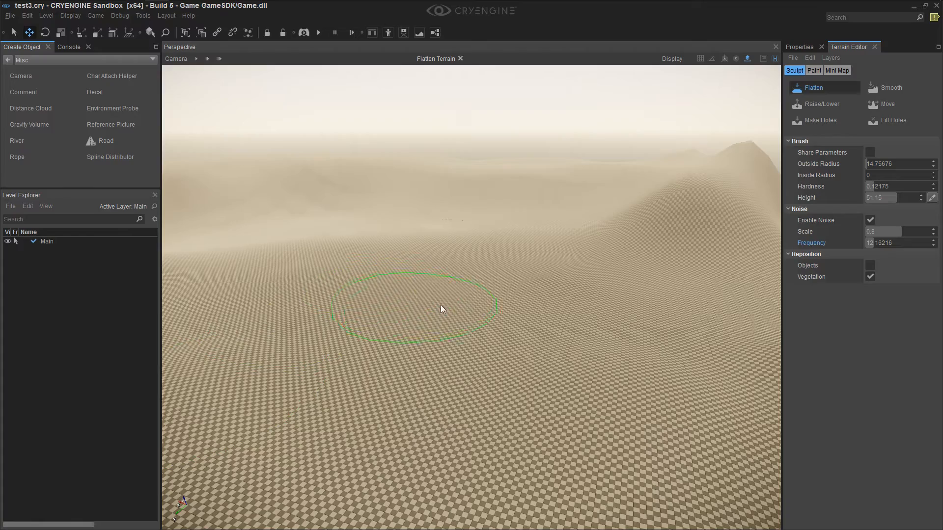
{"action": "right_click_drag", "start_coordinate": [285, 308], "coordinate": [321, 305]}
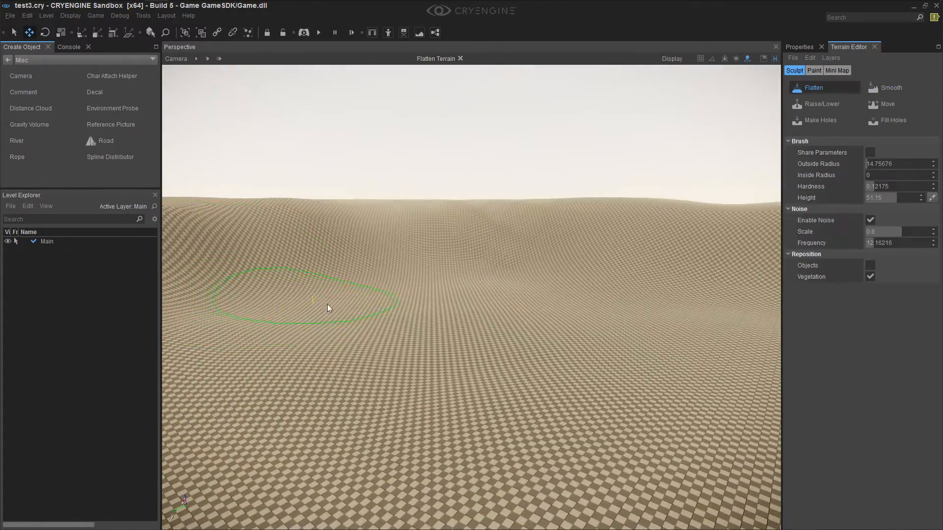
{"action": "right_click_drag", "start_coordinate": [580, 347], "coordinate": [656, 260], "text": "shift"}
{"action": "left_click", "coordinate": [823, 89]}
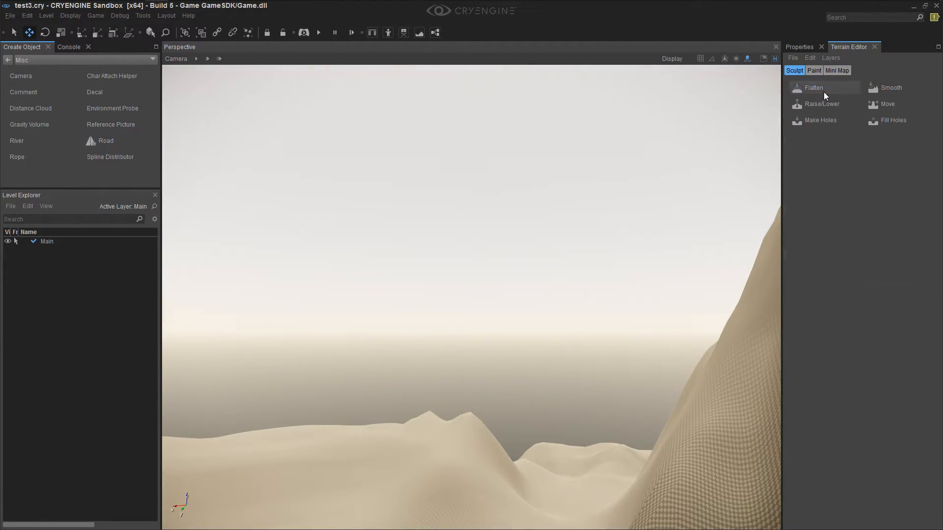
Add a new terrain paint layer and name it Grass
{"action": "right_click_drag", "start_coordinate": [492, 468], "coordinate": [398, 442]}
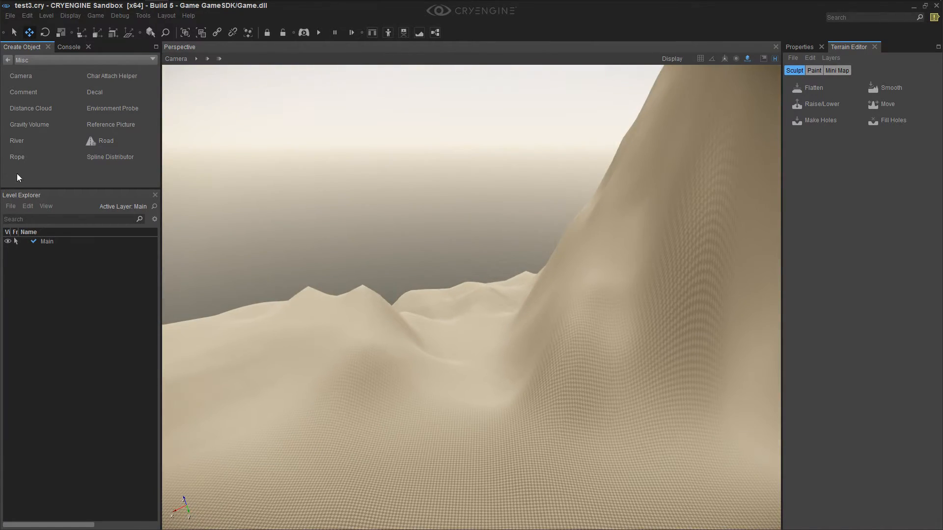
{"action": "right_click_drag", "start_coordinate": [326, 415], "coordinate": [423, 405]}
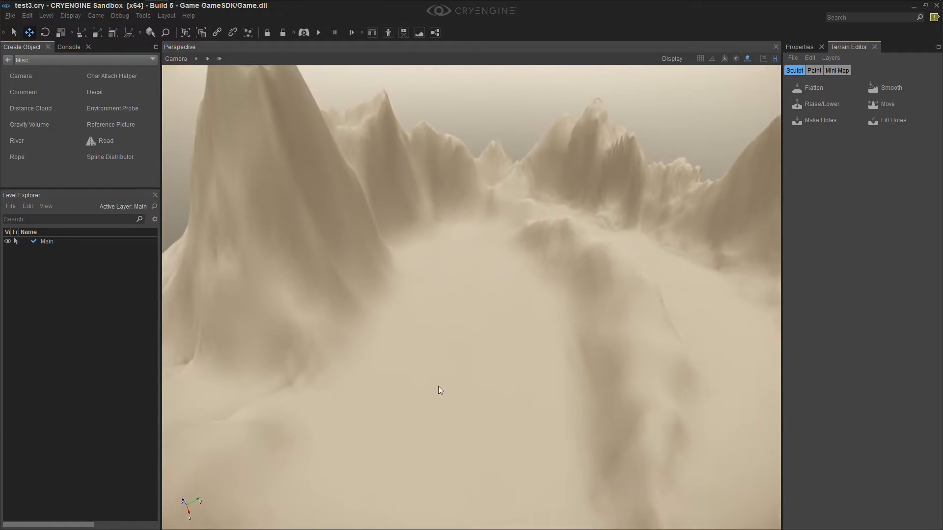
{"action": "left_click", "coordinate": [814, 71]}
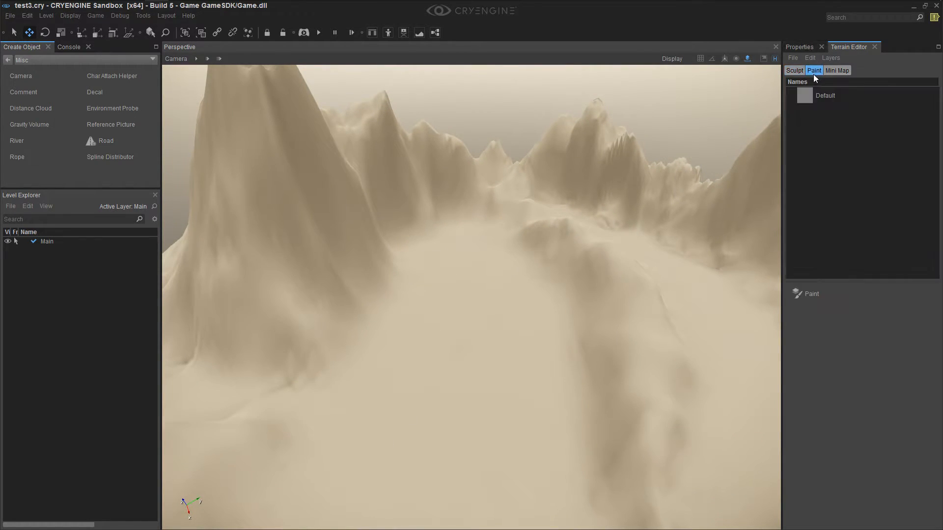
{"action": "left_click", "coordinate": [829, 100]}
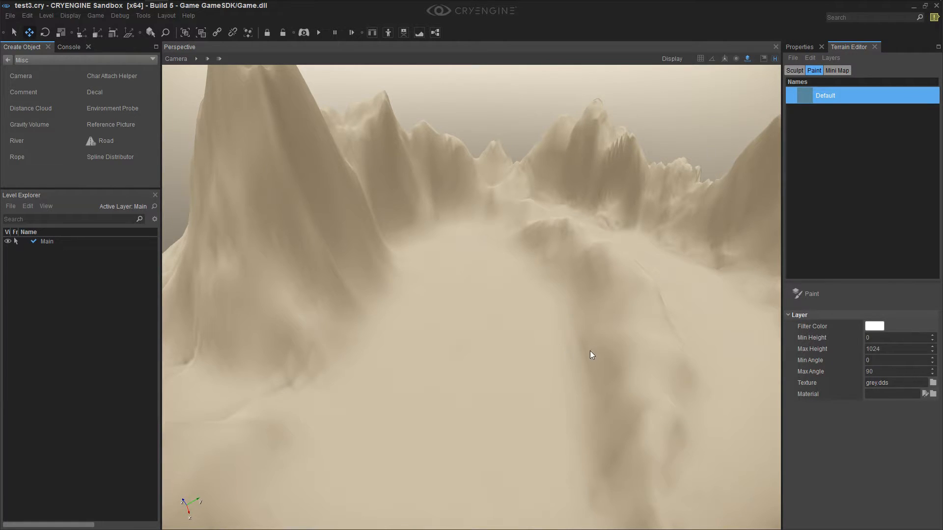
{"action": "right_click", "coordinate": [839, 116]}
{"action": "left_click", "coordinate": [846, 121]}
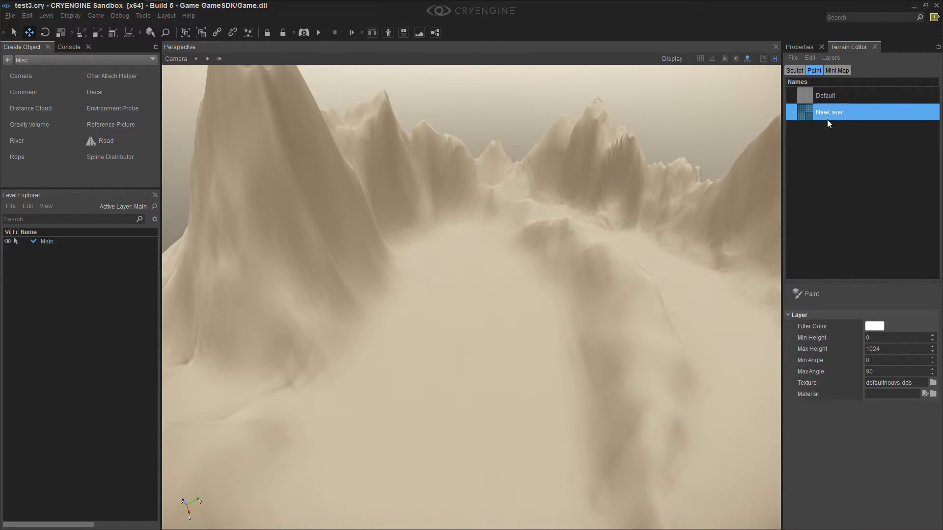
{"action": "double_click", "coordinate": [835, 113]}
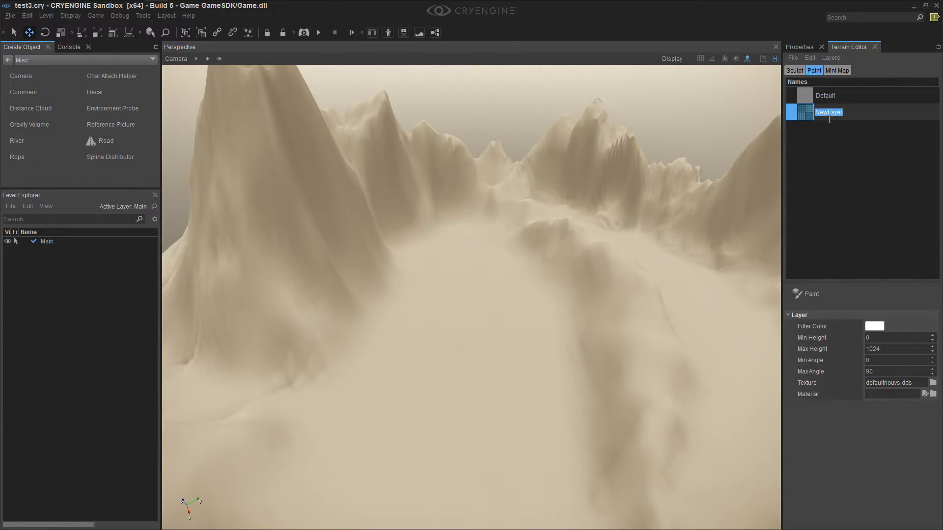
{"action": "type", "text": "Grass"}
{"action": "key", "text": "Return"}
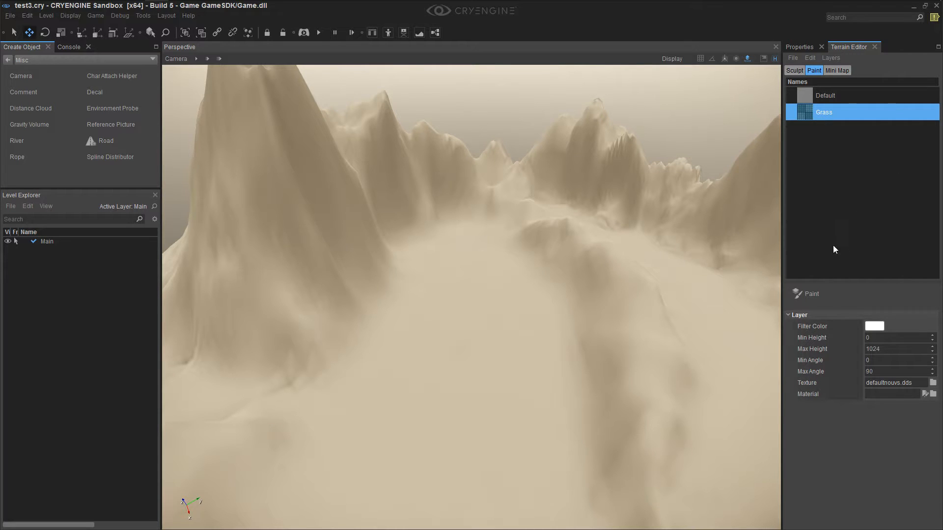
Activate the Flatten brush at the coastal slope and sample the terrain height just above the waterline
{"action": "mouse_move", "coordinate": [491, 294]}
{"action": "right_mouse_down"}
{"action": "mouse_move", "coordinate": [319, 295]}
{"action": "mouse_move", "coordinate": [349, 285]}
{"action": "right_mouse_up"}
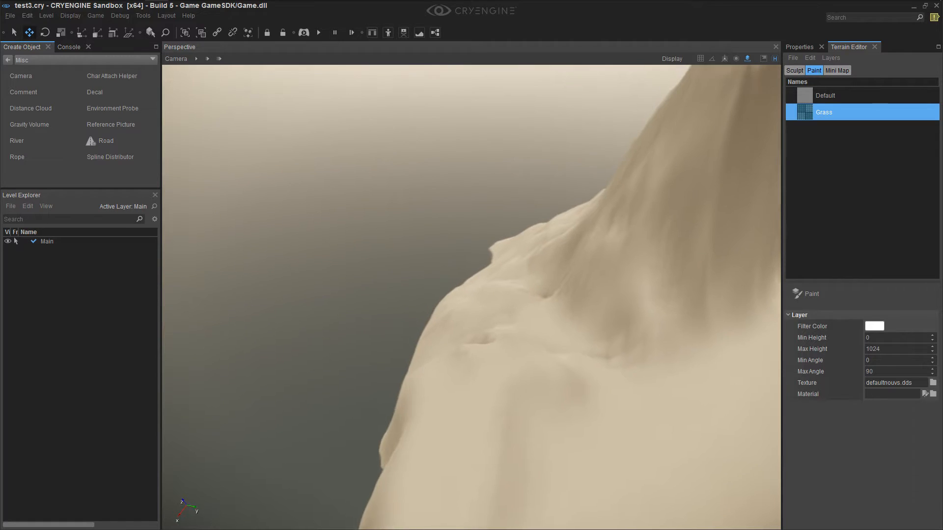
{"action": "left_click", "coordinate": [794, 70]}
{"action": "mouse_move", "coordinate": [549, 345]}
{"action": "right_mouse_down"}
{"action": "mouse_move", "coordinate": [614, 344]}
{"action": "mouse_move", "coordinate": [515, 348]}
{"action": "mouse_move", "coordinate": [548, 347]}
{"action": "right_mouse_up"}
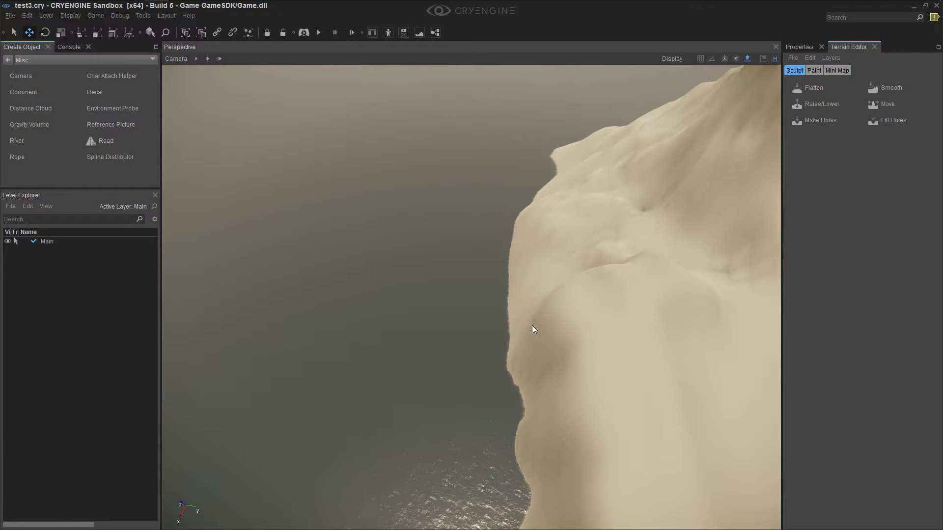
{"action": "right_click_drag", "start_coordinate": [626, 341], "coordinate": [676, 341]}
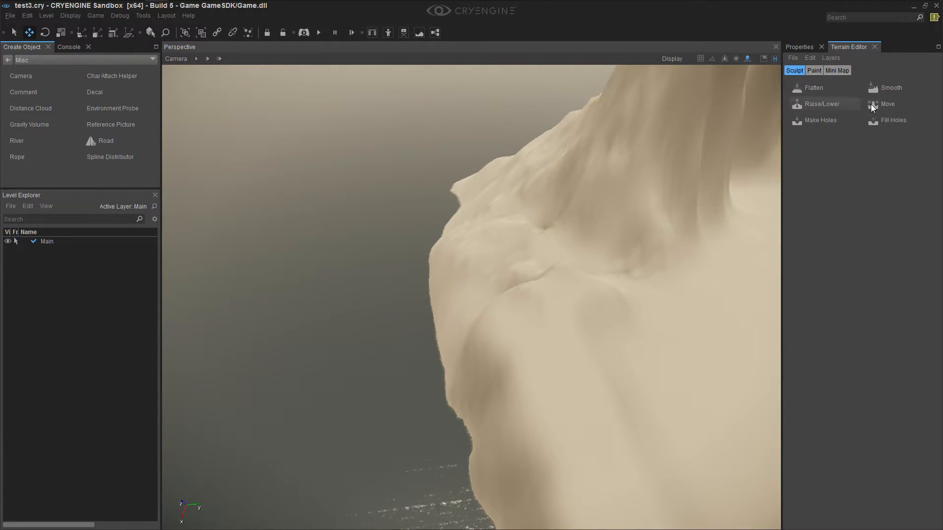
{"action": "left_click", "coordinate": [815, 88]}
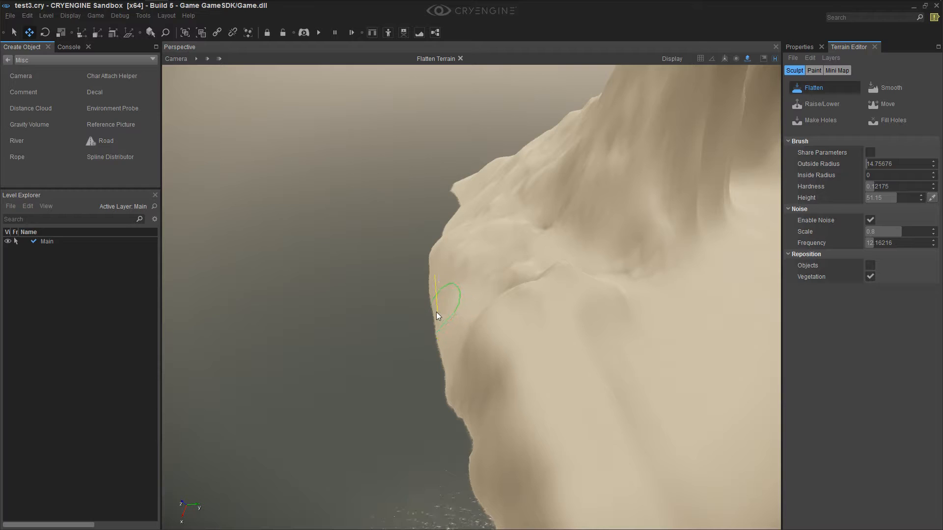
{"action": "mouse_move", "coordinate": [442, 313]}
{"action": "right_mouse_down"}
{"action": "mouse_move", "coordinate": [427, 315]}
{"action": "mouse_move", "coordinate": [424, 326]}
{"action": "mouse_move", "coordinate": [457, 302]}
{"action": "mouse_move", "coordinate": [441, 314]}
{"action": "right_mouse_up"}
{"action": "key", "text": "shift+w"}
{"action": "key", "text": "s"}
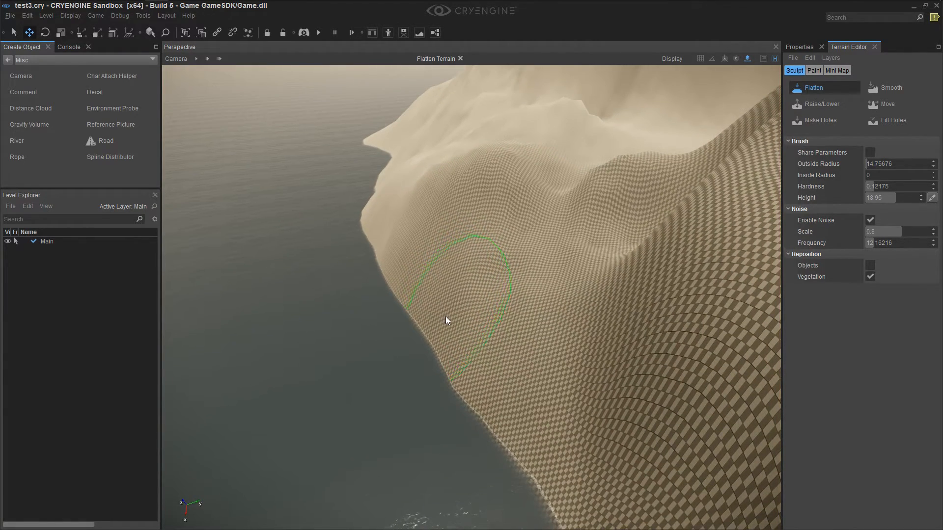
{"action": "mouse_move", "coordinate": [459, 266]}
{"action": "right_mouse_down"}
{"action": "mouse_move", "coordinate": [474, 270]}
{"action": "mouse_move", "coordinate": [485, 251]}
{"action": "mouse_move", "coordinate": [493, 262]}
{"action": "mouse_move", "coordinate": [460, 280]}
{"action": "mouse_move", "coordinate": [479, 245]}
{"action": "mouse_move", "coordinate": [471, 275]}
{"action": "mouse_move", "coordinate": [453, 276]}
{"action": "right_mouse_up"}
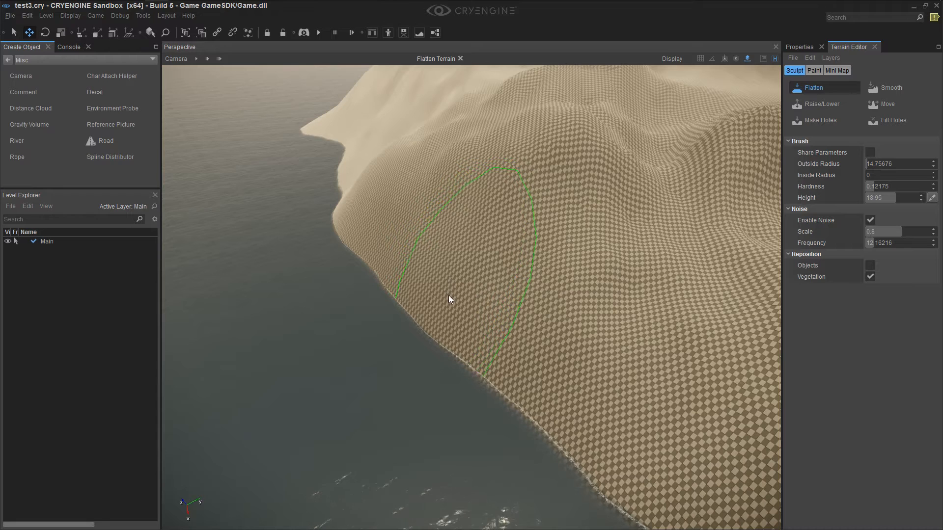
Sample further terrain heights along the shoreline slope to determine the grass's lower height limit
{"action": "left_click", "coordinate": [542, 334], "text": "ctrl"}
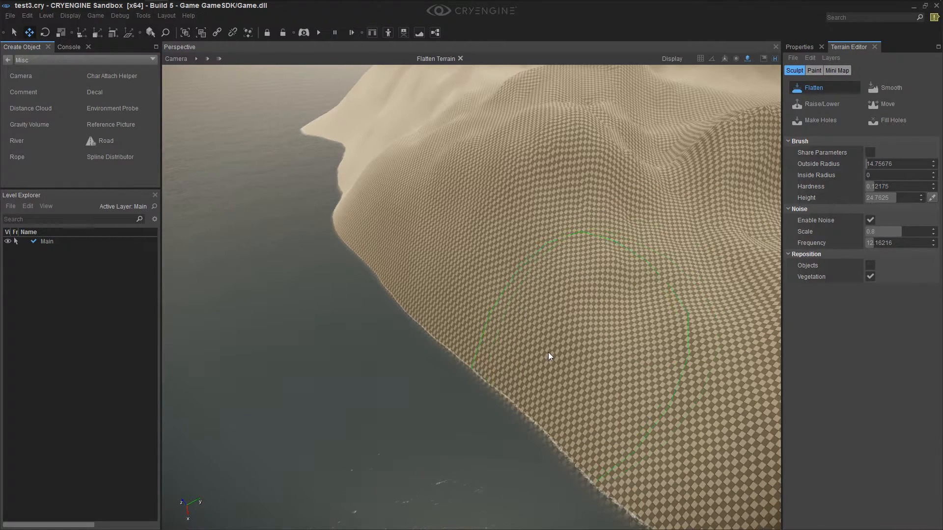
{"action": "left_click", "coordinate": [494, 364], "text": "ctrl"}
{"action": "right_click_drag", "start_coordinate": [502, 367], "coordinate": [508, 368]}
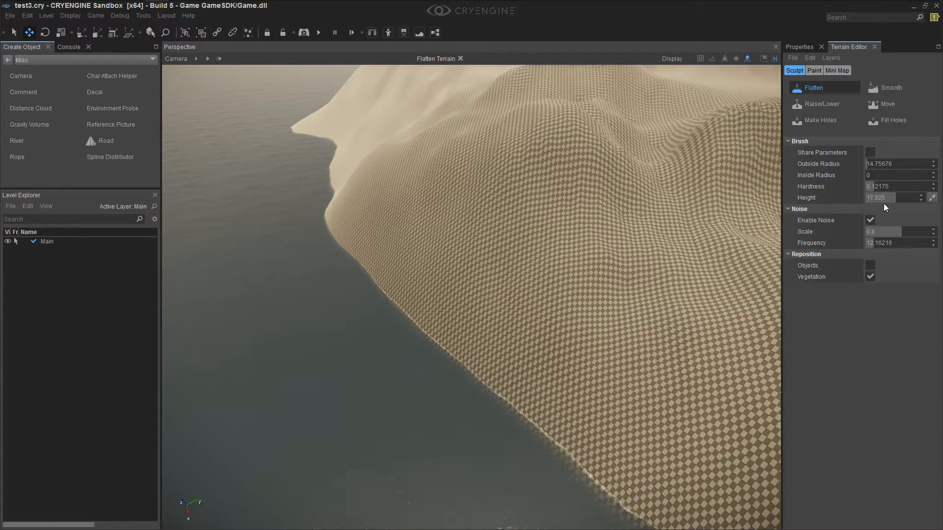
{"action": "mouse_move", "coordinate": [565, 364]}
{"action": "right_mouse_down"}
{"action": "mouse_move", "coordinate": [596, 337]}
{"action": "mouse_move", "coordinate": [540, 351]}
{"action": "right_mouse_up"}
{"action": "left_click", "coordinate": [543, 353], "text": "ctrl"}
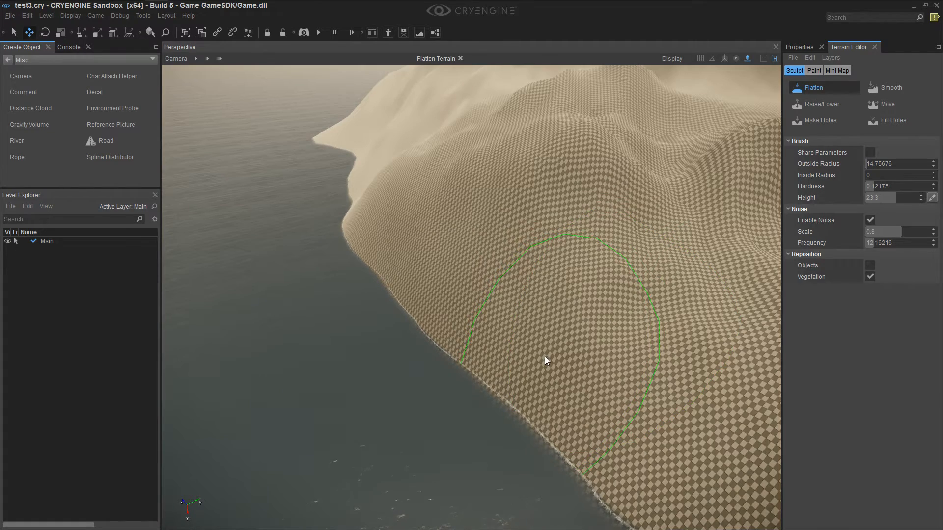
{"action": "left_click", "coordinate": [508, 367], "text": "ctrl"}
{"action": "mouse_move", "coordinate": [508, 367]}
{"action": "right_mouse_down"}
{"action": "mouse_move", "coordinate": [530, 344]}
{"action": "mouse_move", "coordinate": [486, 361]}
{"action": "mouse_move", "coordinate": [474, 346]}
{"action": "mouse_move", "coordinate": [531, 352]}
{"action": "mouse_move", "coordinate": [579, 319]}
{"action": "mouse_move", "coordinate": [516, 344]}
{"action": "mouse_move", "coordinate": [511, 290]}
{"action": "mouse_move", "coordinate": [506, 363]}
{"action": "mouse_move", "coordinate": [533, 356]}
{"action": "mouse_move", "coordinate": [513, 349]}
{"action": "mouse_move", "coordinate": [530, 361]}
{"action": "mouse_move", "coordinate": [533, 326]}
{"action": "mouse_move", "coordinate": [535, 352]}
{"action": "right_mouse_up"}
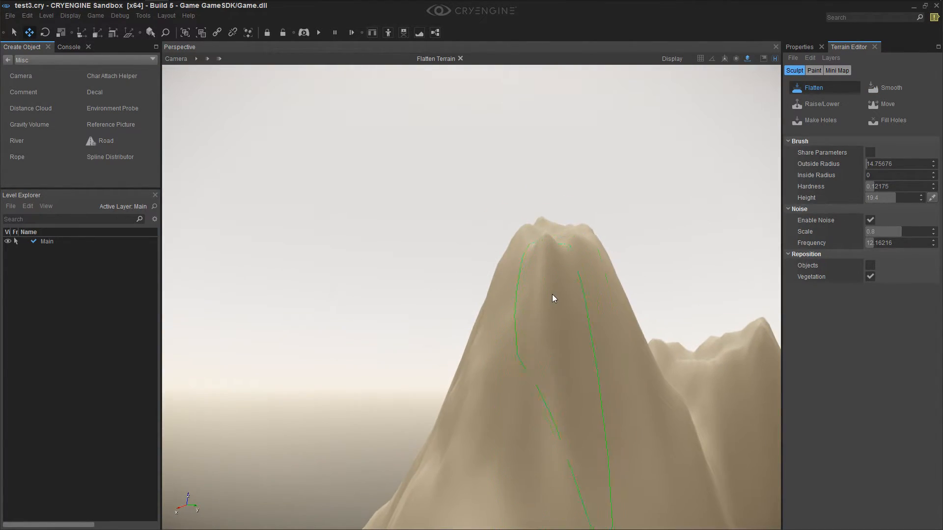
Sample the terrain height on the upper slopes of the pointed mountain to determine the grass's upper height limit
{"action": "left_click", "coordinate": [533, 353], "text": "ctrl"}
{"action": "right_click_drag", "start_coordinate": [674, 349], "coordinate": [617, 341]}
{"action": "left_click", "coordinate": [619, 339], "text": "ctrl"}
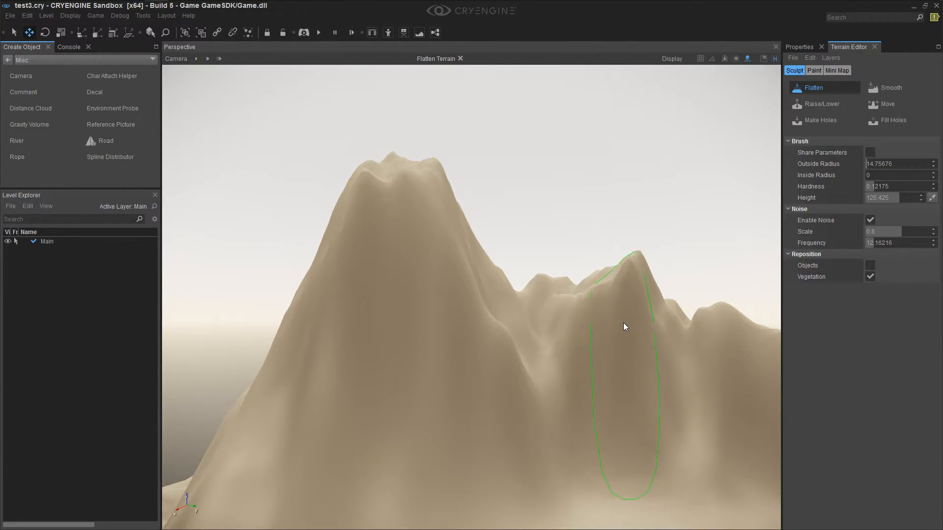
{"action": "left_click", "coordinate": [626, 321], "text": "ctrl"}
{"action": "left_click", "coordinate": [630, 300], "text": "ctrl"}
Set the Grass layer's minimum height to 19, maximum height to 143, minimum angle to -0.3 and maximum angle to 52
{"action": "mouse_move", "coordinate": [597, 375]}
{"action": "right_mouse_down"}
{"action": "mouse_move", "coordinate": [586, 375]}
{"action": "mouse_move", "coordinate": [596, 378]}
{"action": "mouse_move", "coordinate": [746, 179]}
{"action": "right_mouse_up"}
{"action": "left_click", "coordinate": [813, 70]}
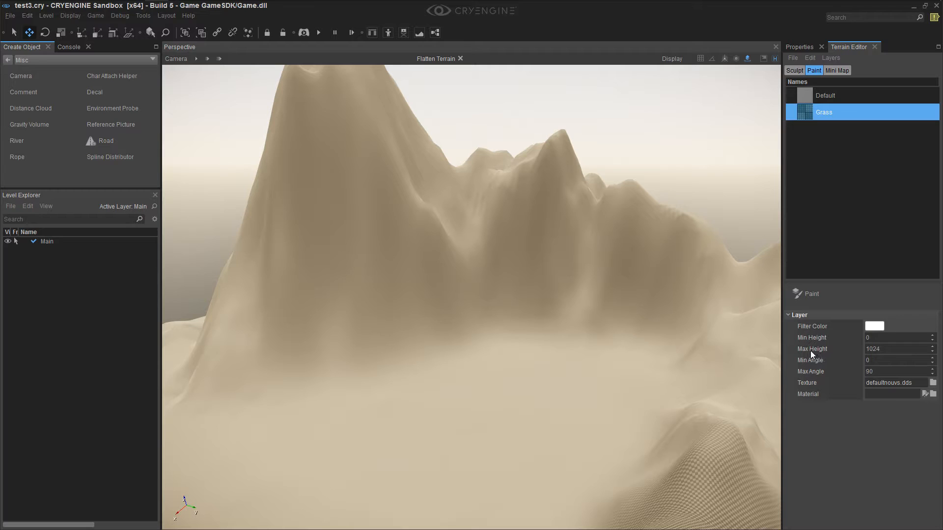
{"action": "left_click", "coordinate": [880, 340]}
{"action": "left_click", "coordinate": [878, 347]}
{"action": "type", "text": "143"}
{"action": "left_click", "coordinate": [870, 361]}
{"action": "left_click", "coordinate": [874, 371]}
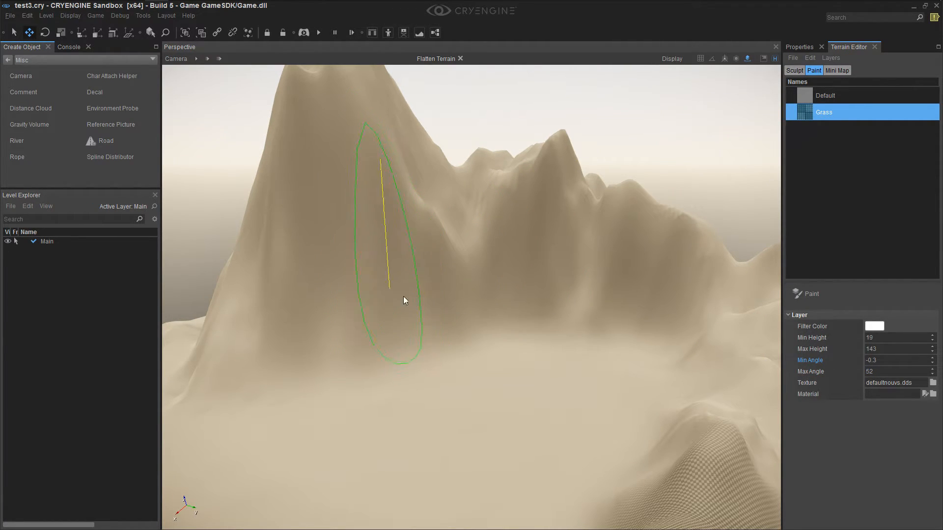
{"action": "mouse_move", "coordinate": [519, 277]}
{"action": "right_mouse_down"}
{"action": "mouse_move", "coordinate": [589, 279]}
{"action": "mouse_move", "coordinate": [314, 285]}
{"action": "mouse_move", "coordinate": [508, 277]}
{"action": "right_mouse_up"}
{"action": "mouse_move", "coordinate": [493, 351]}
{"action": "right_mouse_down"}
{"action": "mouse_move", "coordinate": [687, 320]}
{"action": "mouse_move", "coordinate": [590, 321]}
{"action": "mouse_move", "coordinate": [498, 353]}
{"action": "right_mouse_up"}
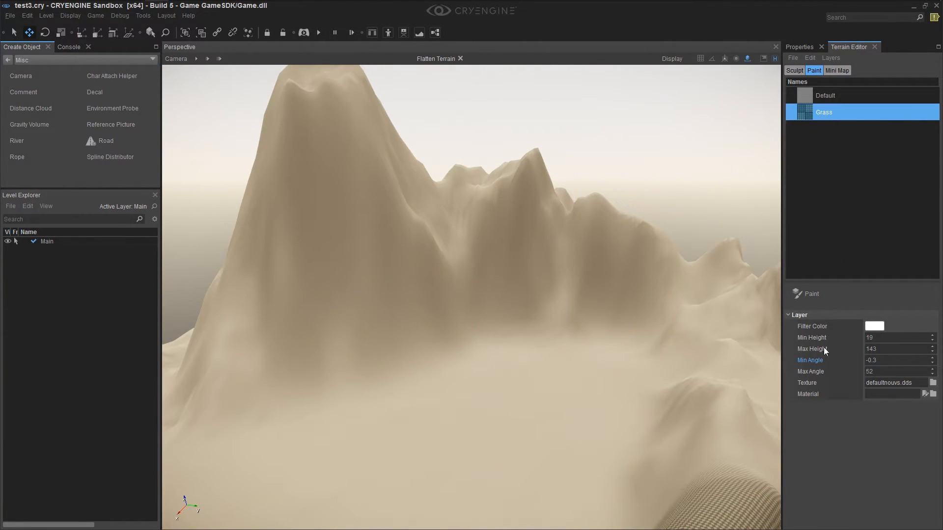
Open the texture selection for the Grass layer and browse to the textures/terrain folder
{"action": "left_click", "coordinate": [933, 383]}
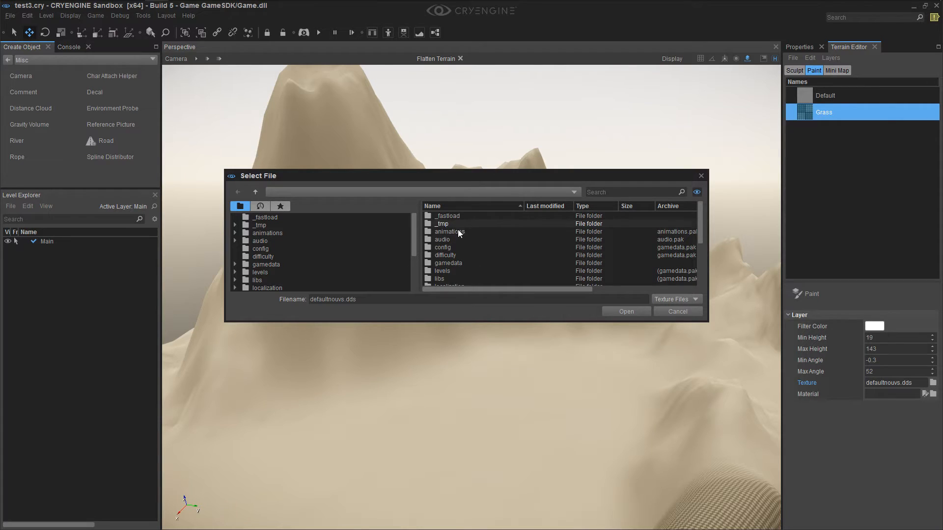
{"action": "left_click", "coordinate": [458, 263]}
{"action": "scroll", "coordinate": [484, 247], "scroll_direction": "down", "scroll_amount": 3}
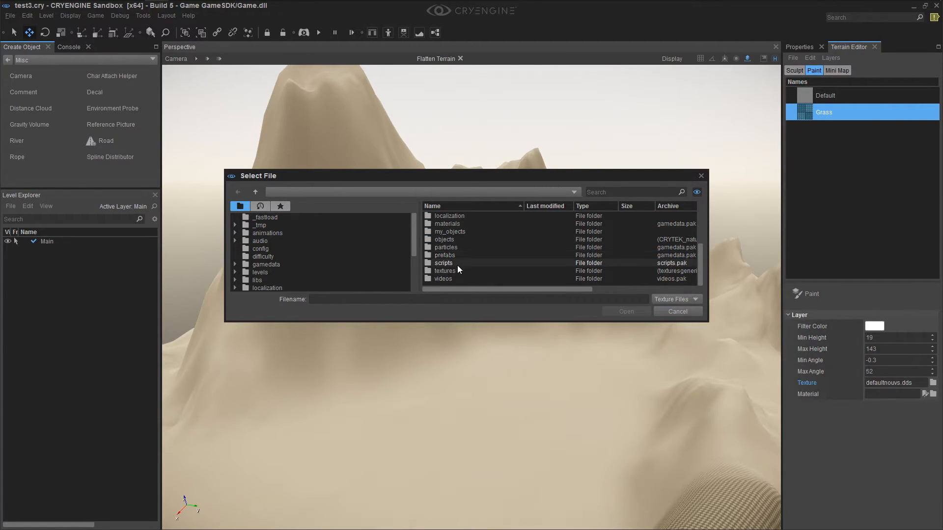
{"action": "double_click", "coordinate": [455, 270]}
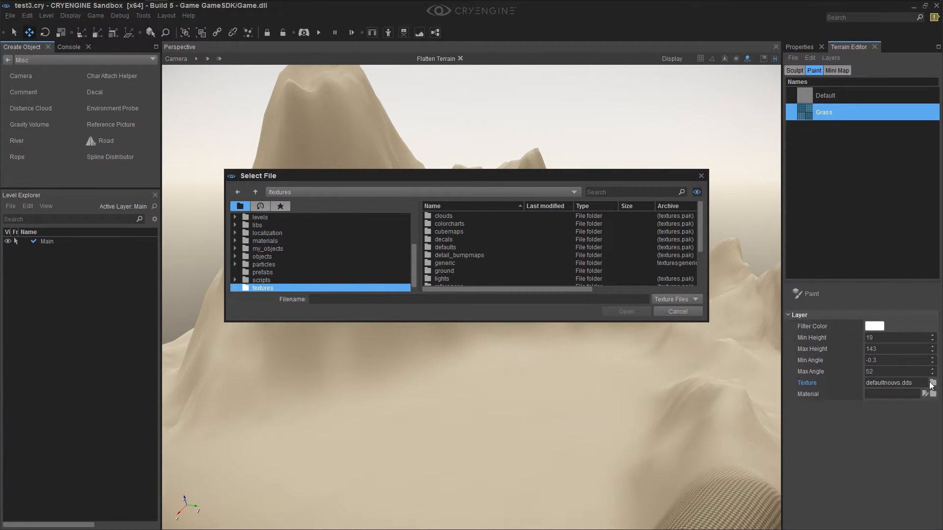
{"action": "scroll", "coordinate": [478, 258], "scroll_direction": "down", "scroll_amount": 2}
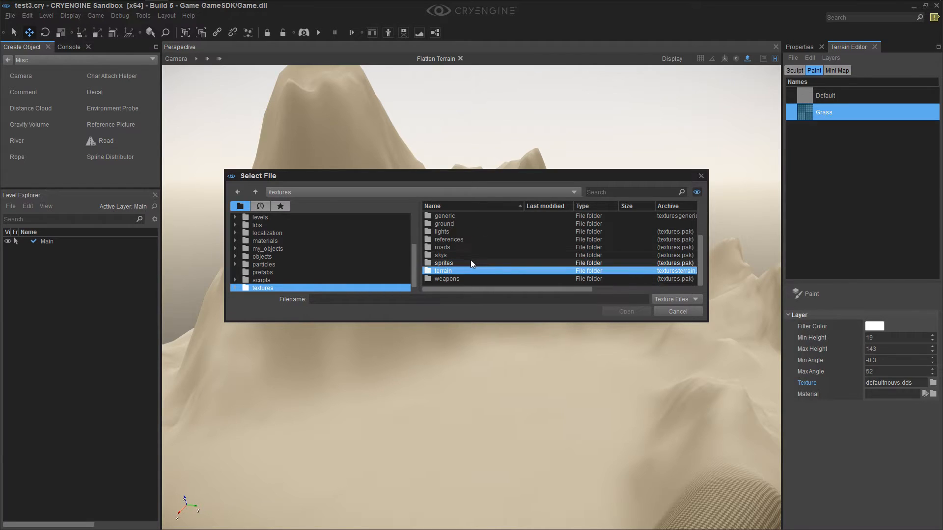
{"action": "double_click", "coordinate": [453, 270]}
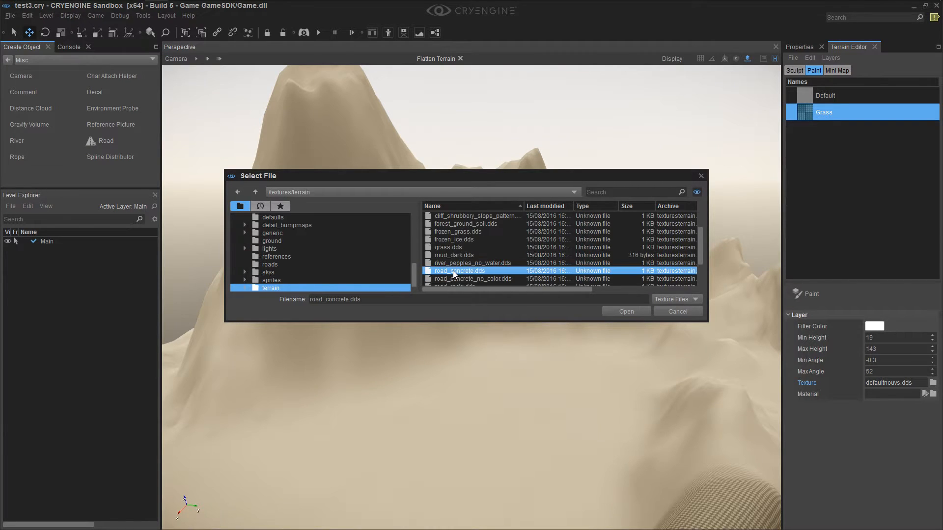
{"action": "left_click", "coordinate": [258, 193]}
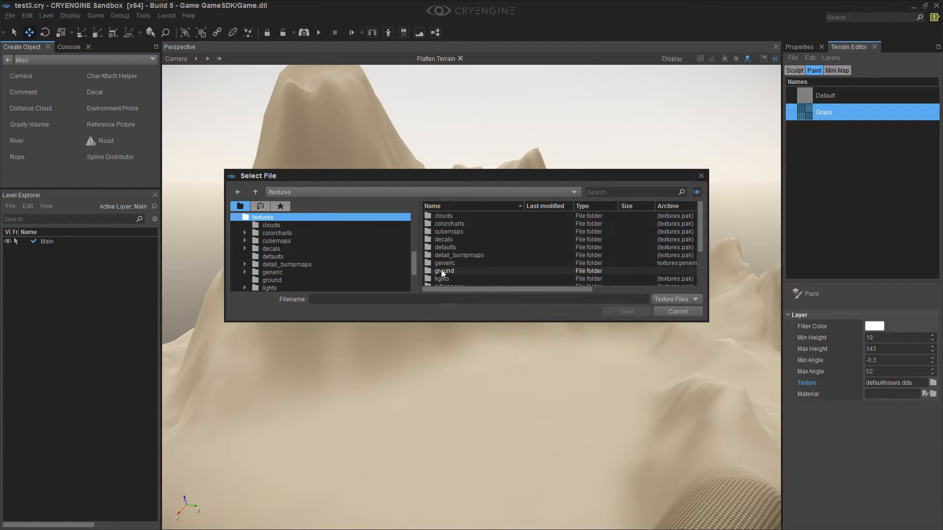
{"action": "left_click", "coordinate": [451, 247]}
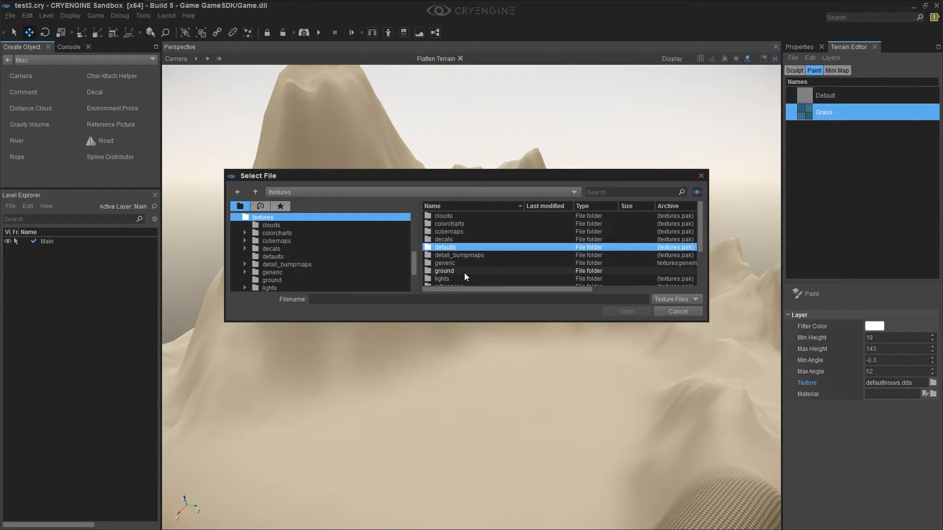
{"action": "scroll", "coordinate": [466, 270], "scroll_direction": "down", "scroll_amount": 3}
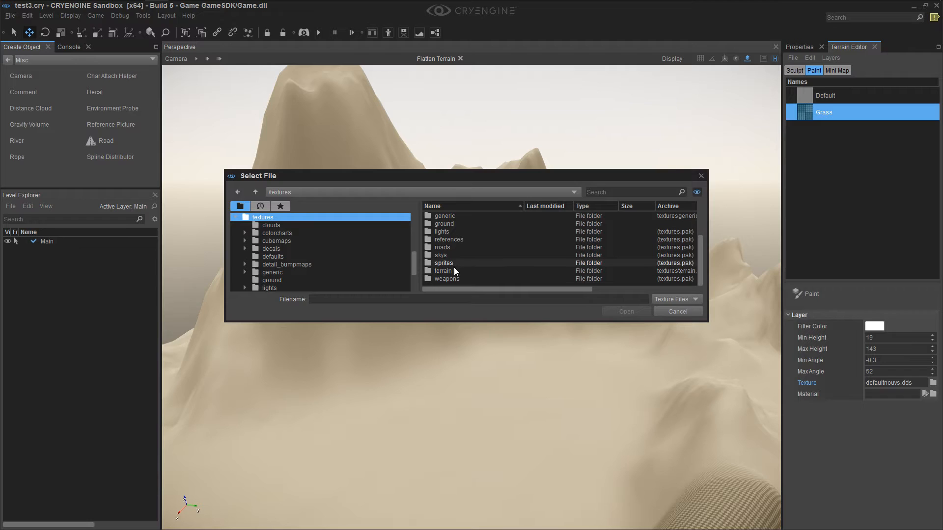
{"action": "left_click", "coordinate": [454, 270]}
{"action": "double_click", "coordinate": [459, 272]}
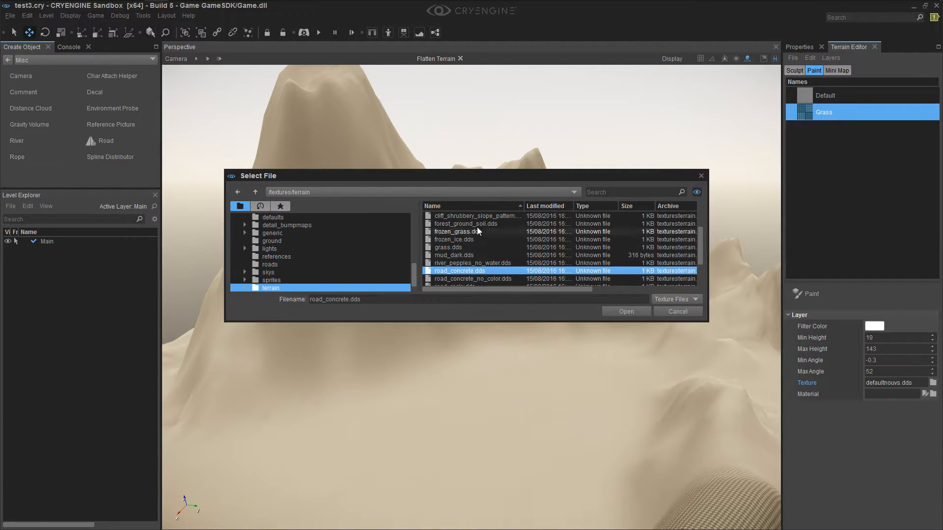
Assign grass.dds as the Grass layer's texture
{"action": "scroll", "coordinate": [479, 238], "scroll_direction": "down", "scroll_amount": 2}
{"action": "scroll", "coordinate": [475, 278], "scroll_direction": "up", "scroll_amount": 3}
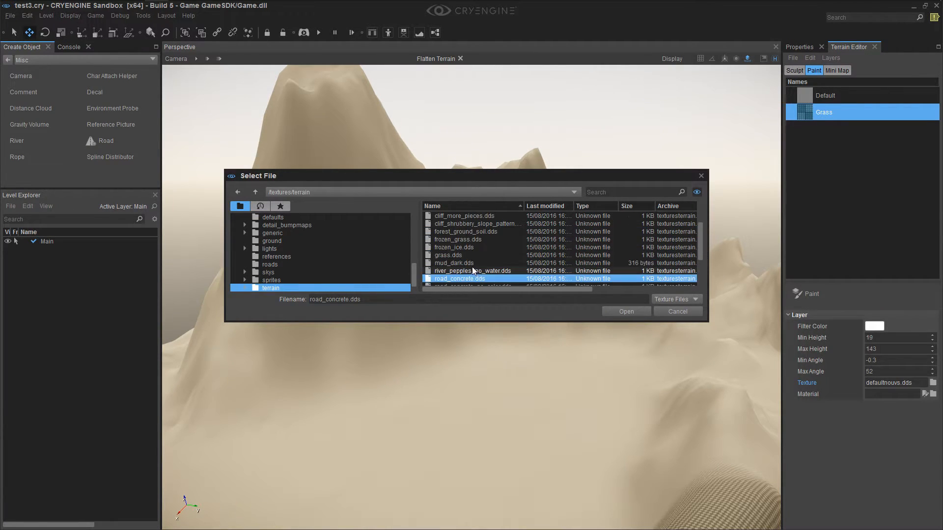
{"action": "left_click", "coordinate": [460, 255]}
{"action": "left_click", "coordinate": [623, 312]}
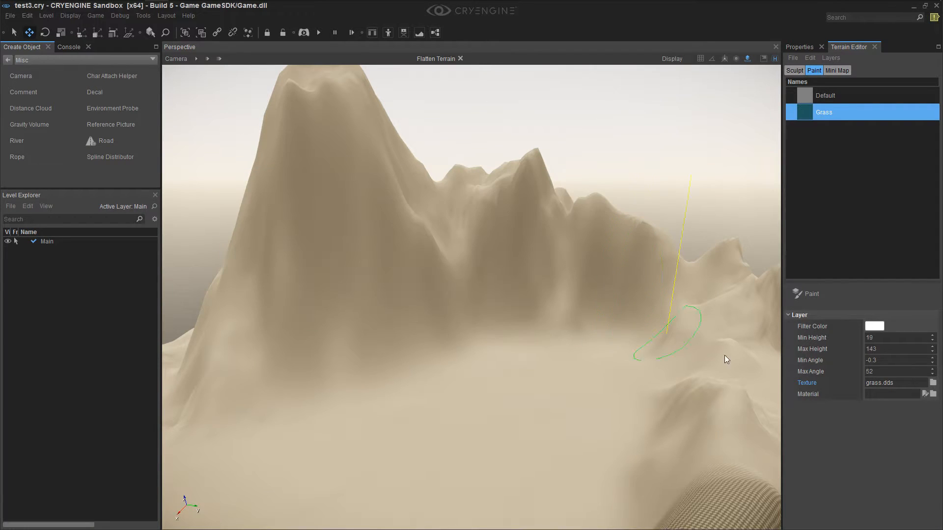
Assign the grass_1.mtl material from the materials/terrain folder to the Grass layer
{"action": "left_click", "coordinate": [933, 393]}
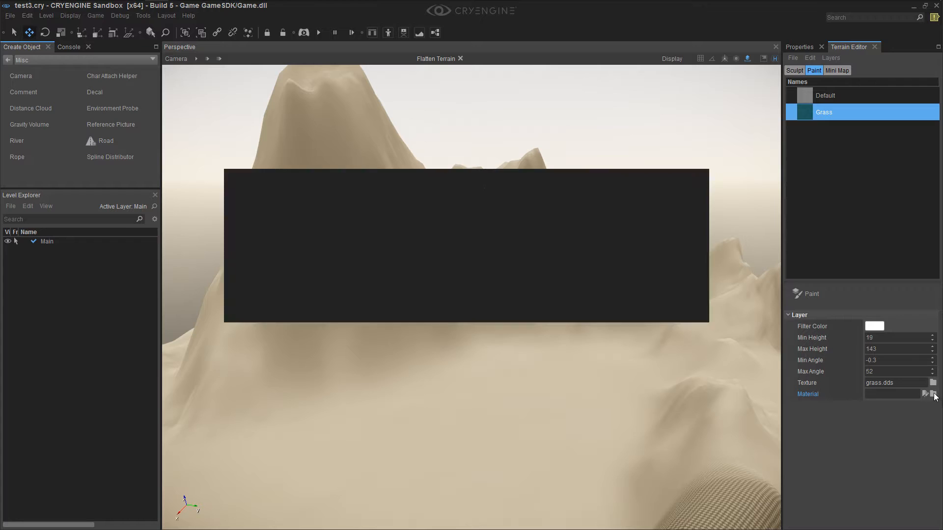
{"action": "left_click", "coordinate": [482, 263]}
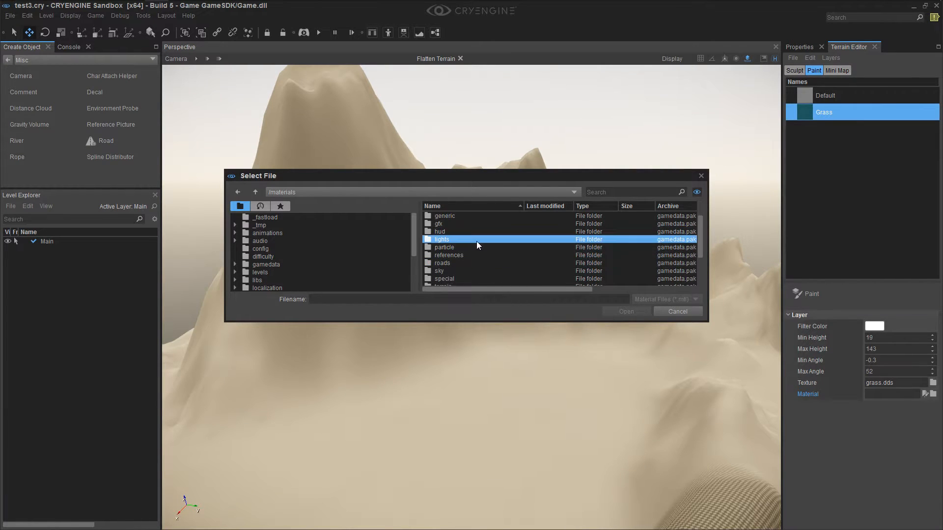
{"action": "scroll", "coordinate": [472, 257], "scroll_direction": "down", "scroll_amount": 3}
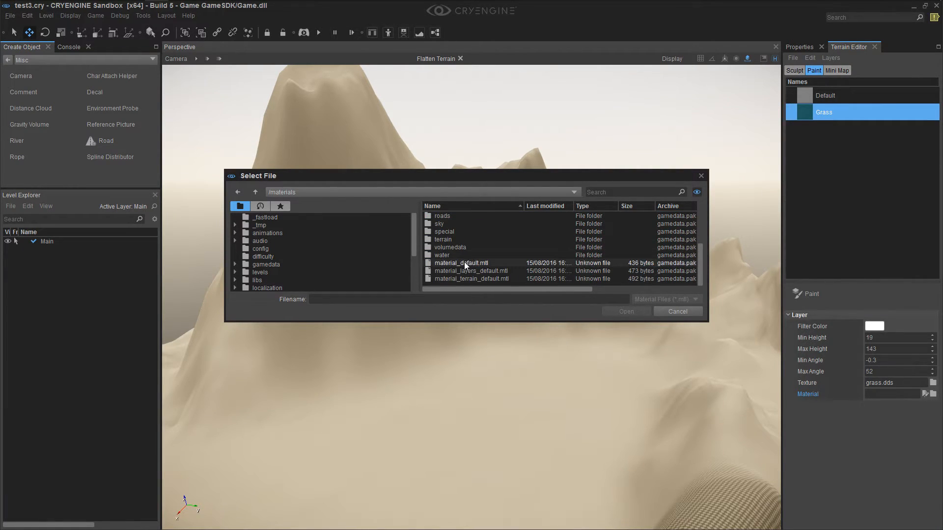
{"action": "scroll", "coordinate": [465, 268], "scroll_direction": "up", "scroll_amount": 2}
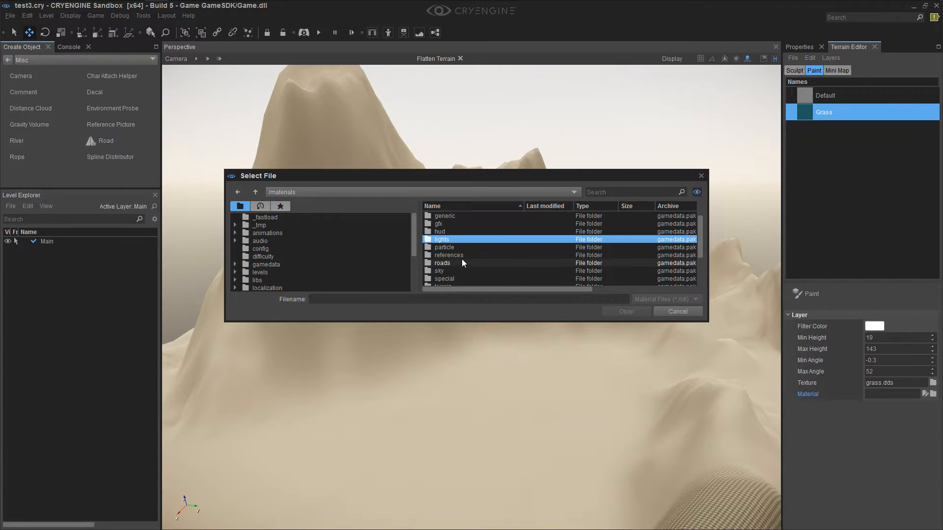
{"action": "scroll", "coordinate": [460, 266], "scroll_direction": "down", "scroll_amount": 1}
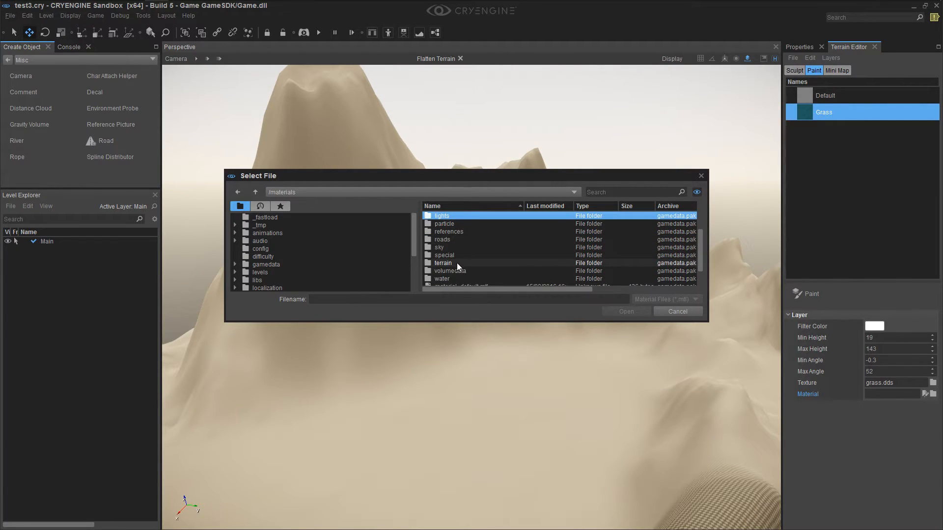
{"action": "double_click", "coordinate": [456, 264]}
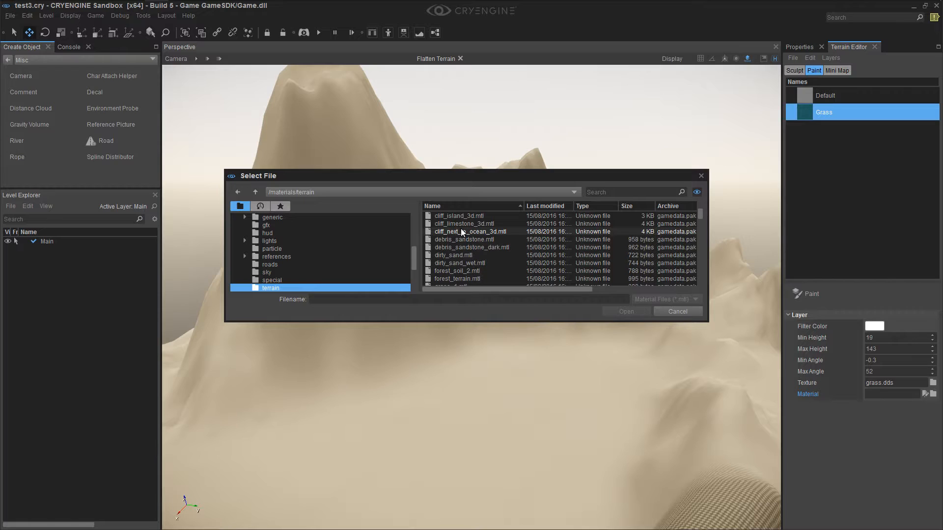
{"action": "scroll", "coordinate": [467, 245], "scroll_direction": "down", "scroll_amount": 1}
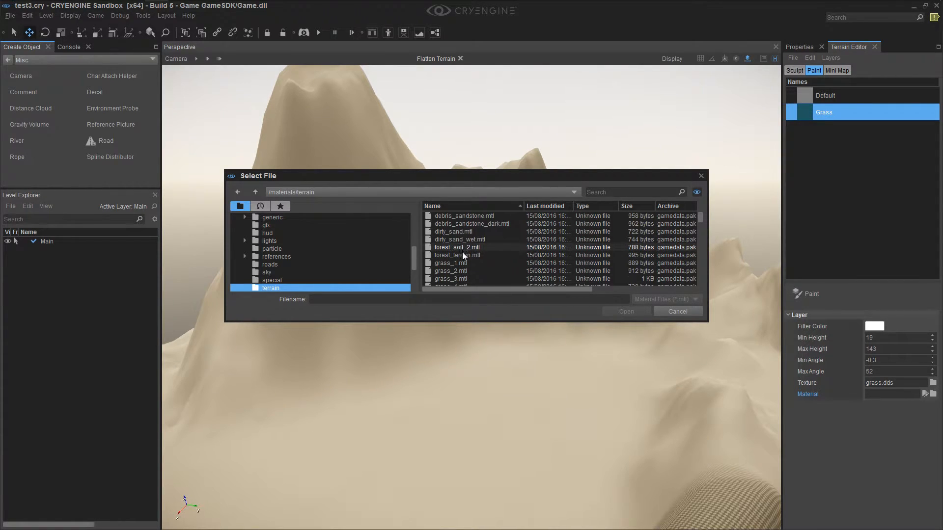
{"action": "left_click", "coordinate": [462, 263]}
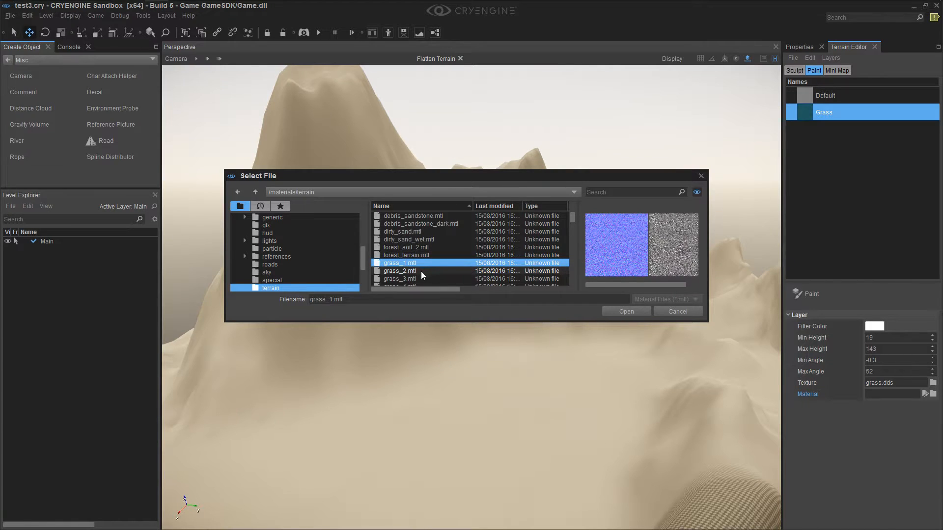
{"action": "left_click", "coordinate": [404, 269]}
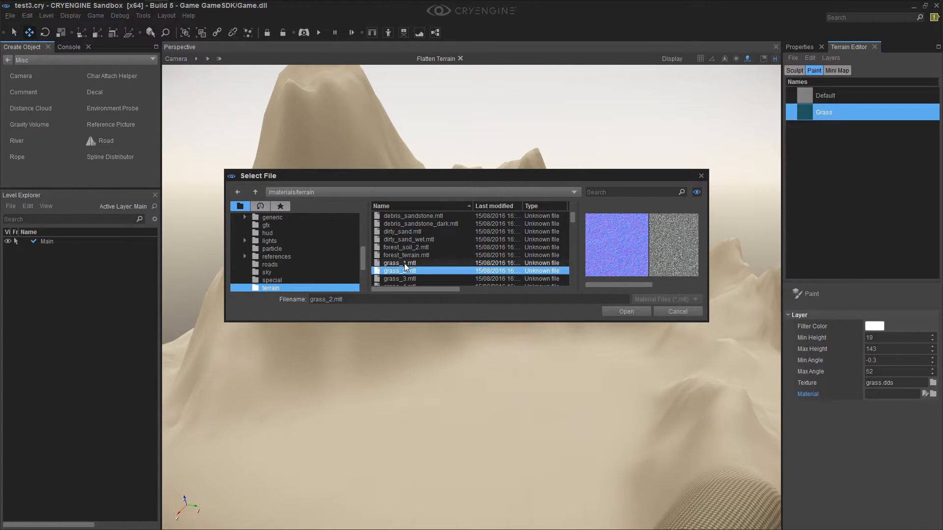
{"action": "left_click", "coordinate": [405, 263]}
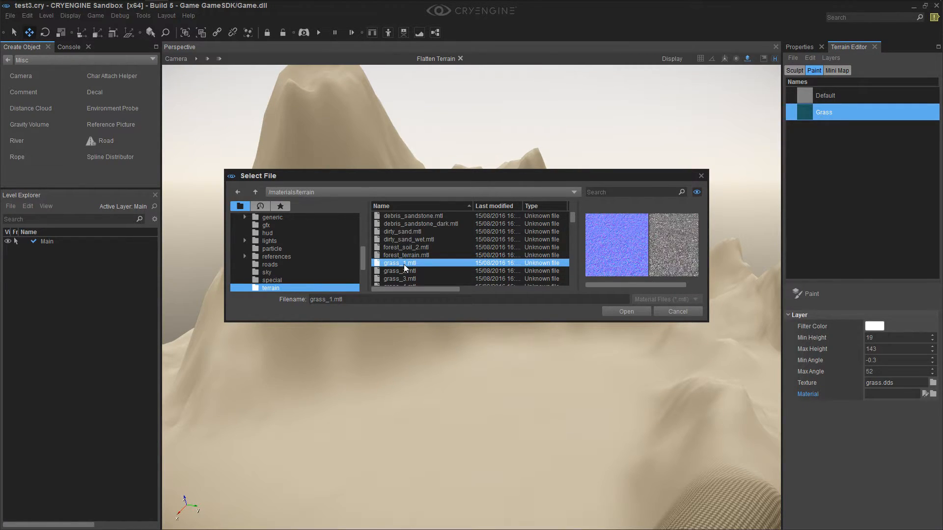
{"action": "left_click", "coordinate": [612, 311]}
Turn off the Flatten brush and activate the Paint brush for the Grass layer
{"action": "mouse_move", "coordinate": [555, 421]}
{"action": "right_mouse_down"}
{"action": "mouse_move", "coordinate": [547, 432]}
{"action": "mouse_move", "coordinate": [556, 421]}
{"action": "right_mouse_up"}
{"action": "left_click", "coordinate": [800, 70]}
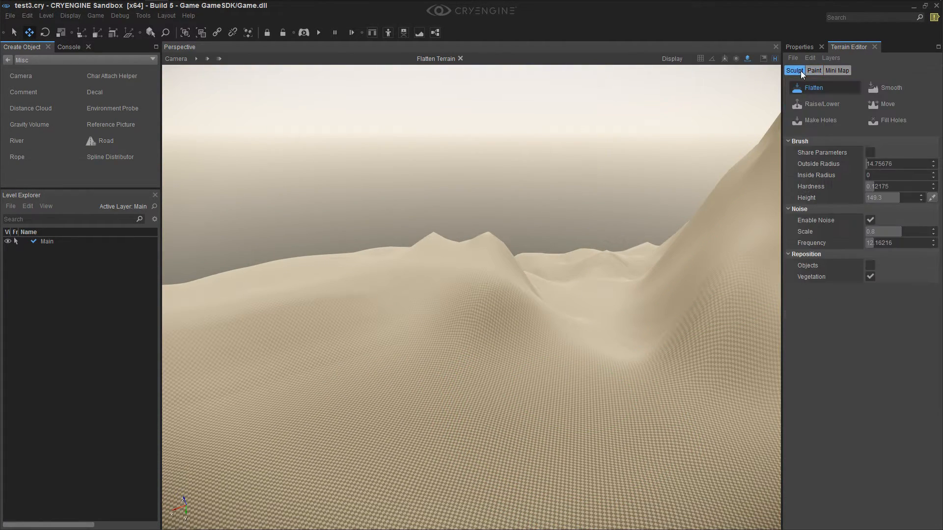
{"action": "left_click", "coordinate": [824, 90]}
{"action": "left_click", "coordinate": [814, 70]}
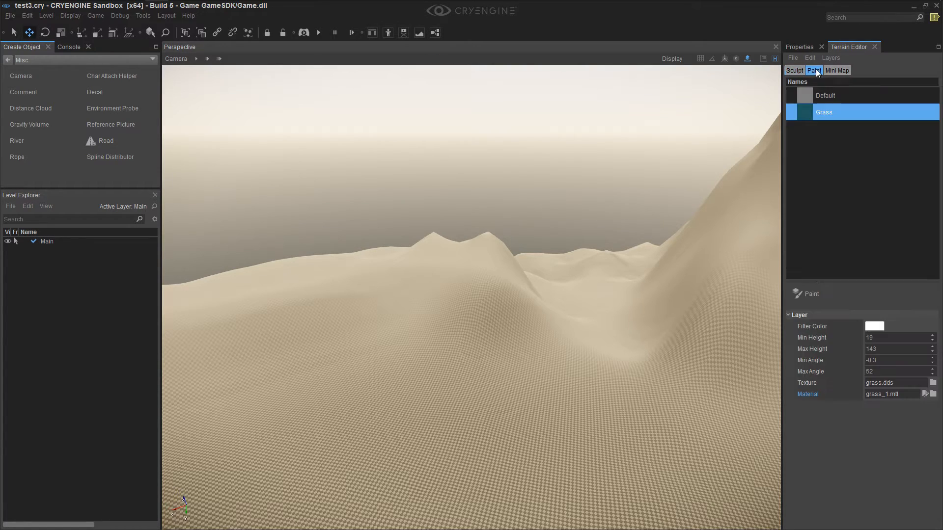
{"action": "left_click", "coordinate": [807, 297]}
Paint a first patch of the Grass layer on the flat ground below the slopes
{"action": "mouse_move", "coordinate": [620, 374]}
{"action": "right_mouse_down"}
{"action": "mouse_move", "coordinate": [614, 394]}
{"action": "mouse_move", "coordinate": [567, 369]}
{"action": "right_mouse_up"}
{"action": "key", "text": "w"}
{"action": "mouse_move", "coordinate": [567, 369]}
{"action": "left_mouse_down"}
{"action": "mouse_move", "coordinate": [471, 384]}
{"action": "mouse_move", "coordinate": [537, 374]}
{"action": "mouse_move", "coordinate": [502, 426]}
{"action": "mouse_move", "coordinate": [493, 370]}
{"action": "mouse_move", "coordinate": [513, 391]}
{"action": "mouse_move", "coordinate": [513, 412]}
{"action": "mouse_move", "coordinate": [476, 388]}
{"action": "mouse_move", "coordinate": [511, 478]}
{"action": "left_mouse_up"}
{"action": "mouse_move", "coordinate": [545, 459]}
{"action": "right_mouse_down"}
{"action": "mouse_move", "coordinate": [551, 442]}
{"action": "mouse_move", "coordinate": [552, 455]}
{"action": "mouse_move", "coordinate": [564, 437]}
{"action": "mouse_move", "coordinate": [560, 459]}
{"action": "mouse_move", "coordinate": [572, 442]}
{"action": "mouse_move", "coordinate": [499, 347]}
{"action": "right_mouse_up"}
{"action": "scroll", "coordinate": [550, 457], "scroll_direction": "up", "scroll_amount": 10}
{"action": "scroll", "coordinate": [494, 295], "scroll_direction": "down", "scroll_amount": 5}
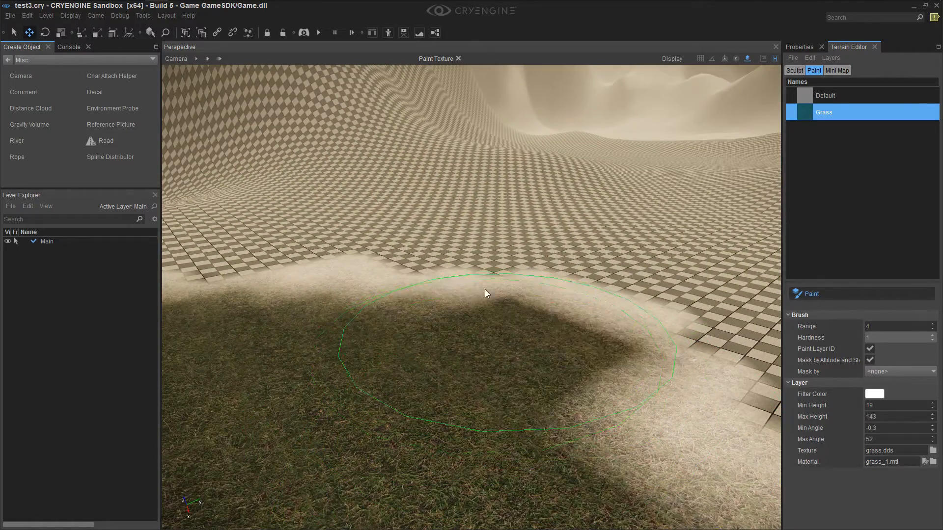
Set the Grass layer's filter color to bright green and paint over the grass patch
{"action": "left_click", "coordinate": [877, 394]}
{"action": "mouse_move", "coordinate": [866, 242]}
{"action": "left_mouse_down"}
{"action": "mouse_move", "coordinate": [872, 225]}
{"action": "mouse_move", "coordinate": [864, 228]}
{"action": "left_mouse_up"}
{"action": "left_click", "coordinate": [527, 409]}
{"action": "mouse_move", "coordinate": [527, 409]}
{"action": "left_mouse_down"}
{"action": "mouse_move", "coordinate": [569, 357]}
{"action": "mouse_move", "coordinate": [420, 311]}
{"action": "mouse_move", "coordinate": [433, 275]}
{"action": "mouse_move", "coordinate": [577, 360]}
{"action": "left_mouse_up"}
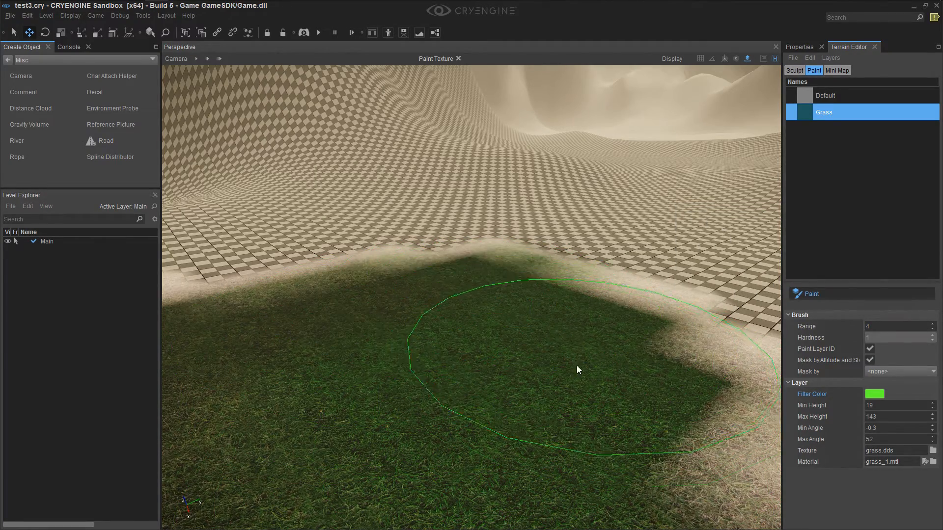
{"action": "right_click_drag", "start_coordinate": [577, 360], "coordinate": [568, 358]}
Extend the bright green grass patch outward over the surrounding checkered ground
{"action": "scroll", "coordinate": [548, 346], "scroll_direction": "down", "scroll_amount": 8}
{"action": "scroll", "coordinate": [548, 347], "scroll_direction": "up", "scroll_amount": 8}
{"action": "right_click_drag", "start_coordinate": [541, 324], "coordinate": [517, 298]}
{"action": "scroll", "coordinate": [526, 316], "scroll_direction": "up", "scroll_amount": 4}
{"action": "scroll", "coordinate": [523, 314], "scroll_direction": "down", "scroll_amount": 6}
{"action": "left_click", "coordinate": [193, 58]}
{"action": "right_click_drag", "start_coordinate": [448, 272], "coordinate": [460, 294]}
{"action": "mouse_move", "coordinate": [377, 326]}
{"action": "left_mouse_down"}
{"action": "mouse_move", "coordinate": [552, 304]}
{"action": "mouse_move", "coordinate": [597, 342]}
{"action": "left_mouse_up"}
{"action": "right_click_drag", "start_coordinate": [596, 342], "coordinate": [609, 363]}
{"action": "key", "text": "s"}
{"action": "right_click_drag", "start_coordinate": [536, 363], "coordinate": [535, 349]}
{"action": "left_click_drag", "start_coordinate": [534, 350], "coordinate": [556, 361]}
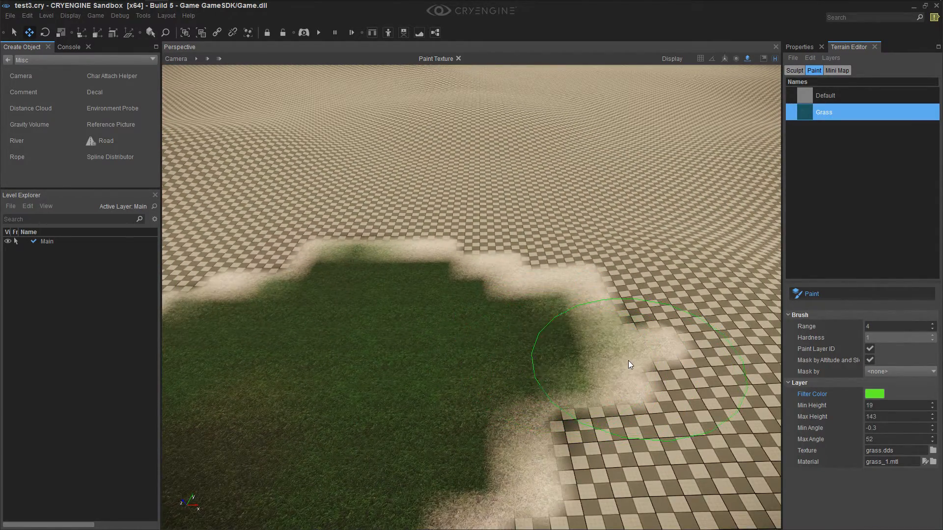
Undo the grass paint strokes and the bright green filter color
{"action": "key", "text": "ctrl+z"}
{"action": "key", "text": "ctrl+z"}
{"action": "key", "text": "ctrl+z"}
{"action": "key", "text": "ctrl+z"}
{"action": "key", "text": "ctrl+z"}
{"action": "key", "text": "ctrl+z"}
{"action": "key", "text": "ctrl+z"}
{"action": "key", "text": "ctrl+z"}
{"action": "key", "text": "ctrl+z"}
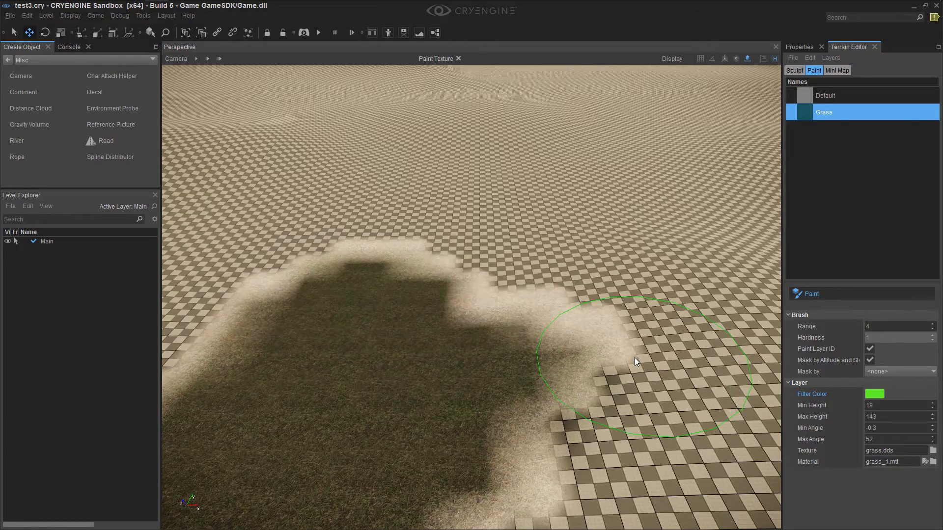
{"action": "right_click_drag", "start_coordinate": [612, 376], "coordinate": [610, 367]}
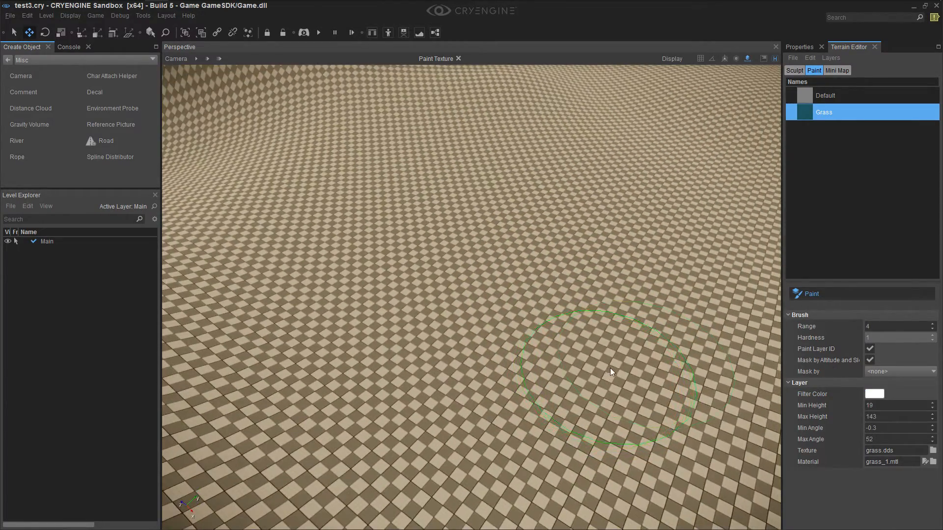
Set the Grass layer's filter color to a pale yellow
{"action": "left_click", "coordinate": [875, 395]}
{"action": "left_click", "coordinate": [886, 239]}
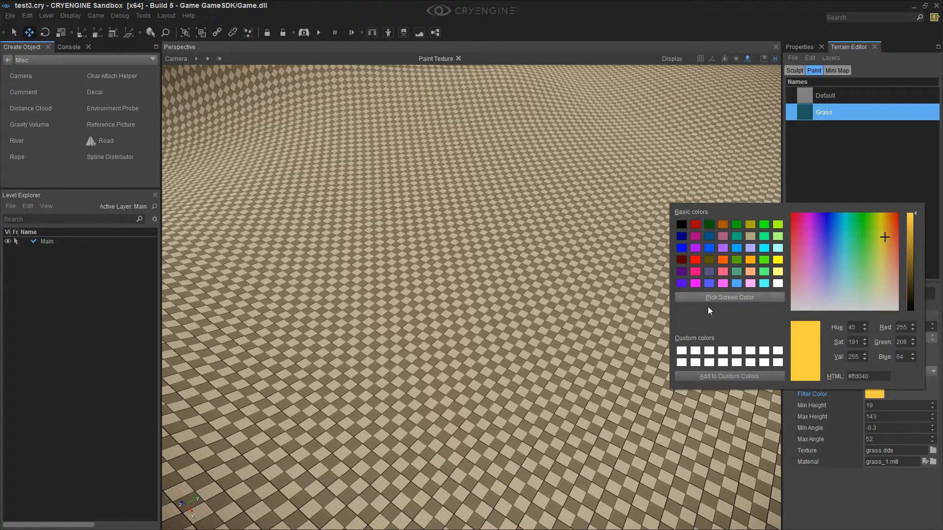
{"action": "left_click", "coordinate": [884, 219]}
{"action": "left_click", "coordinate": [879, 278]}
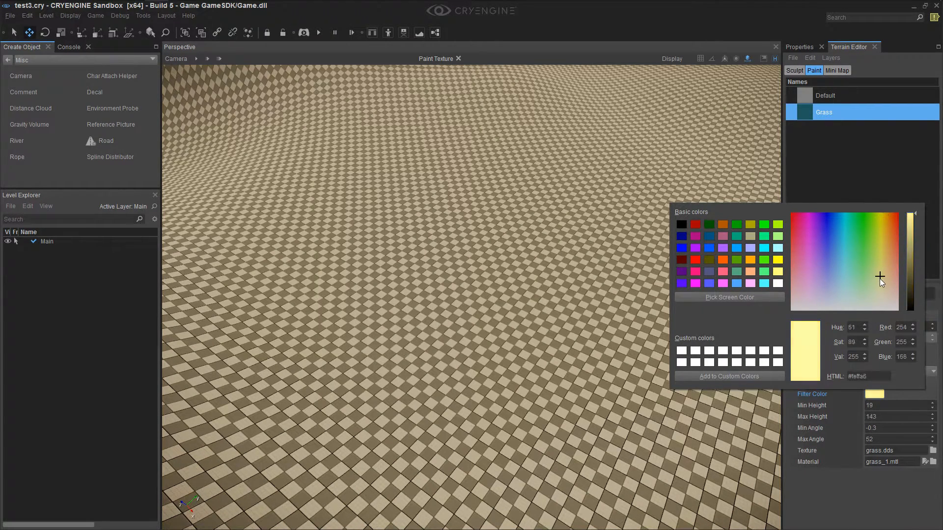
Paint a new patch of pale-yellow-tinted grass on the checkered ground and inspect it up close
{"action": "mouse_move", "coordinate": [534, 397]}
{"action": "left_mouse_down"}
{"action": "mouse_move", "coordinate": [408, 331]}
{"action": "mouse_move", "coordinate": [441, 433]}
{"action": "left_mouse_up"}
{"action": "mouse_move", "coordinate": [441, 432]}
{"action": "right_mouse_down"}
{"action": "mouse_move", "coordinate": [442, 442]}
{"action": "mouse_move", "coordinate": [402, 435]}
{"action": "mouse_move", "coordinate": [421, 403]}
{"action": "right_mouse_up"}
{"action": "key", "text": "w"}
{"action": "mouse_move", "coordinate": [421, 403]}
{"action": "left_mouse_down"}
{"action": "mouse_move", "coordinate": [321, 329]}
{"action": "mouse_move", "coordinate": [440, 164]}
{"action": "mouse_move", "coordinate": [662, 198]}
{"action": "mouse_move", "coordinate": [452, 134]}
{"action": "mouse_move", "coordinate": [723, 317]}
{"action": "mouse_move", "coordinate": [564, 94]}
{"action": "mouse_move", "coordinate": [486, 290]}
{"action": "left_mouse_up"}
{"action": "key", "text": "w"}
{"action": "mouse_move", "coordinate": [486, 290]}
{"action": "right_mouse_down"}
{"action": "mouse_move", "coordinate": [496, 275]}
{"action": "mouse_move", "coordinate": [489, 268]}
{"action": "right_mouse_up"}
{"action": "key", "text": "s"}
{"action": "key", "text": "w"}
Lighten the Grass layer's filter color to a paler yellow and dab it onto the patch
{"action": "left_click", "coordinate": [875, 395]}
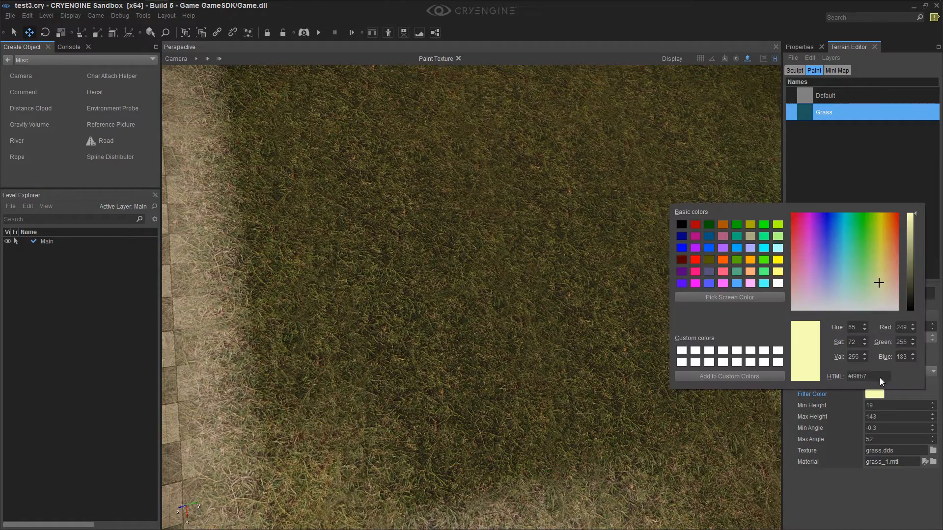
{"action": "left_click", "coordinate": [877, 289]}
{"action": "left_click", "coordinate": [513, 314]}
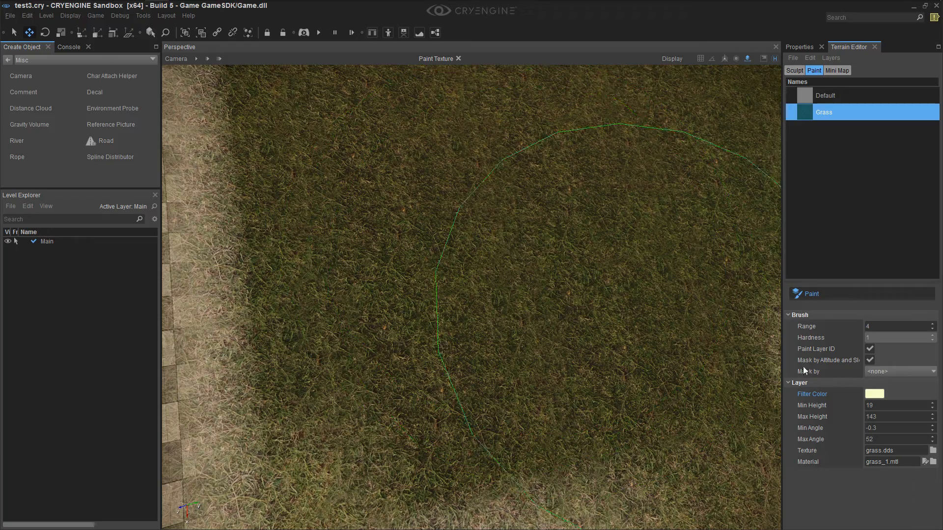
Set the Grass layer's filter color to a near-white cream and paint over the grass patch
{"action": "left_click", "coordinate": [875, 394]}
{"action": "left_click", "coordinate": [506, 335]}
{"action": "mouse_move", "coordinate": [340, 313]}
{"action": "right_mouse_down"}
{"action": "mouse_move", "coordinate": [289, 315]}
{"action": "mouse_move", "coordinate": [324, 290]}
{"action": "right_mouse_up"}
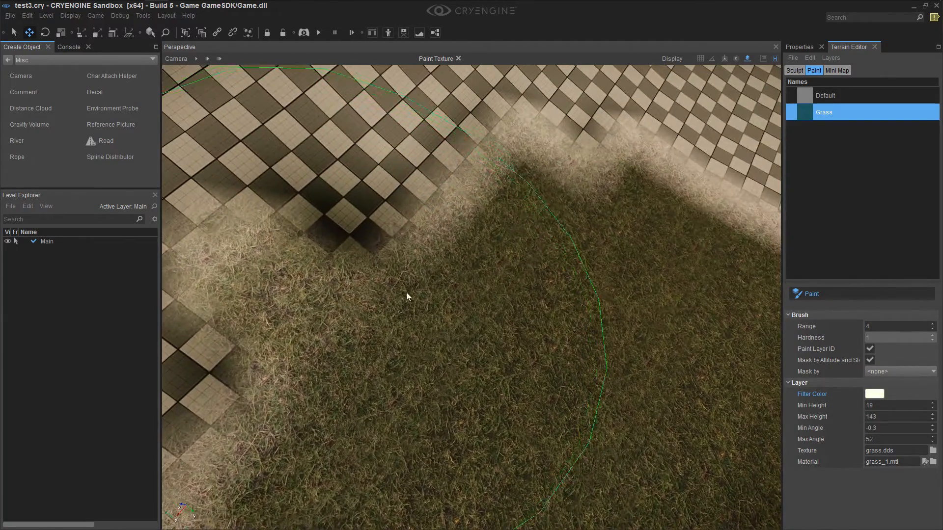
{"action": "left_click_drag", "start_coordinate": [402, 295], "coordinate": [499, 252]}
{"action": "right_click_drag", "start_coordinate": [506, 257], "coordinate": [560, 250]}
{"action": "key", "text": "s"}
{"action": "mouse_move", "coordinate": [513, 275]}
{"action": "right_mouse_down"}
{"action": "mouse_move", "coordinate": [506, 283]}
{"action": "mouse_move", "coordinate": [540, 268]}
{"action": "right_mouse_up"}
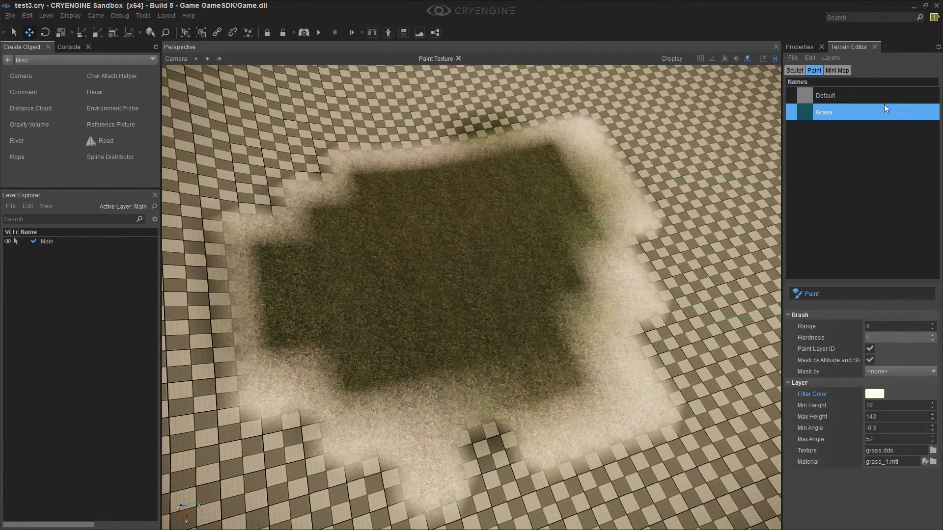
Flood the terrain with the Grass layer
{"action": "right_click", "coordinate": [827, 113]}
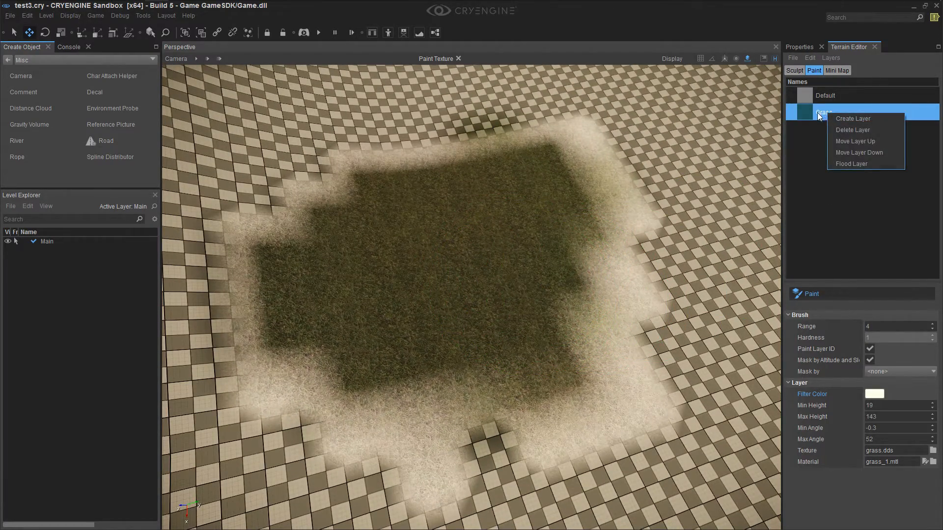
{"action": "left_click", "coordinate": [840, 163]}
{"action": "mouse_move", "coordinate": [589, 303]}
{"action": "right_mouse_down"}
{"action": "mouse_move", "coordinate": [589, 292]}
{"action": "mouse_move", "coordinate": [545, 282]}
{"action": "mouse_move", "coordinate": [541, 302]}
{"action": "mouse_move", "coordinate": [570, 309]}
{"action": "mouse_move", "coordinate": [570, 298]}
{"action": "mouse_move", "coordinate": [568, 320]}
{"action": "mouse_move", "coordinate": [610, 274]}
{"action": "mouse_move", "coordinate": [623, 286]}
{"action": "mouse_move", "coordinate": [600, 281]}
{"action": "right_mouse_up"}
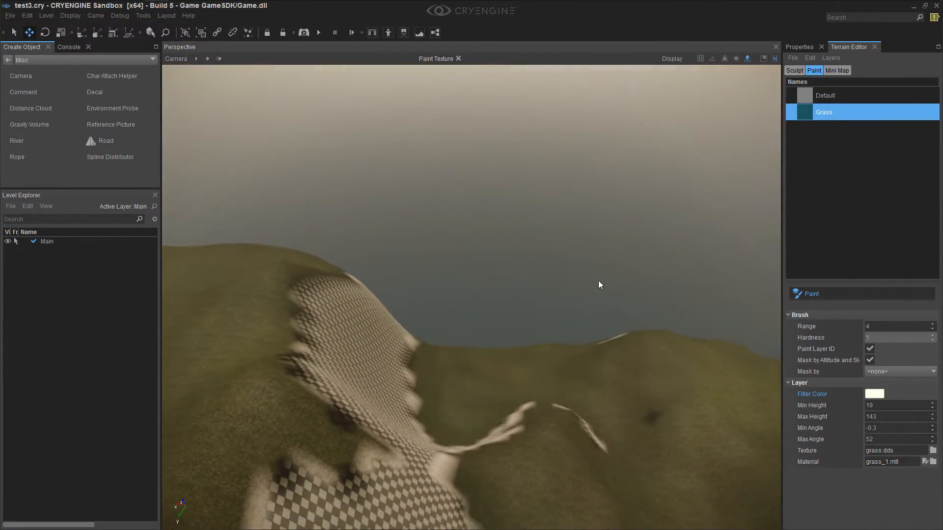
Fly over the flooded terrain to examine the grass coverage across the slopes, bare patches and shoreline
{"action": "left_click", "coordinate": [204, 55]}
{"action": "key", "text": "w"}
{"action": "right_click_drag", "start_coordinate": [530, 332], "coordinate": [491, 320]}
{"action": "key", "text": "s"}
{"action": "key", "text": "w"}
{"action": "key", "text": "s"}
{"action": "key", "text": "s"}
{"action": "key", "text": "w"}
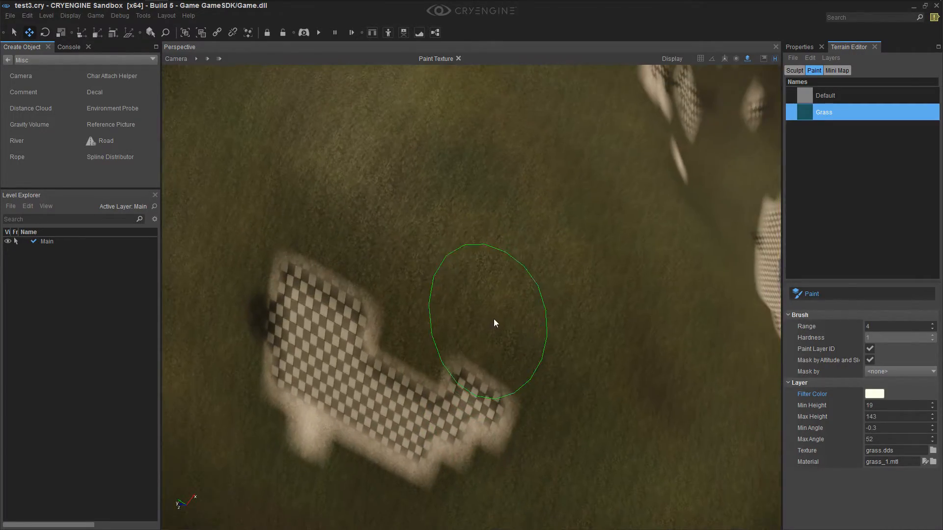
{"action": "right_click_drag", "start_coordinate": [612, 199], "coordinate": [607, 196]}
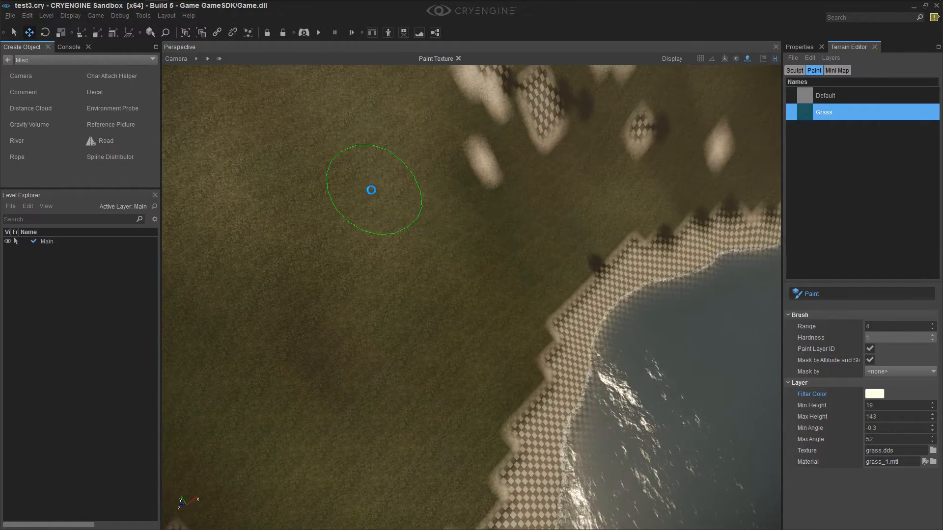
Refine the terrain texture tiles and save the level
{"action": "left_click", "coordinate": [810, 58]}
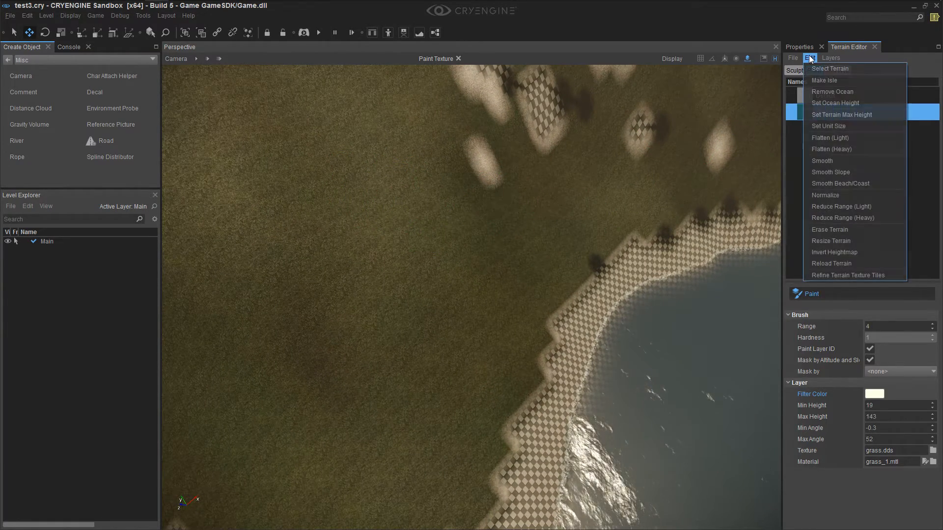
{"action": "left_click", "coordinate": [829, 277]}
{"action": "left_click", "coordinate": [484, 270]}
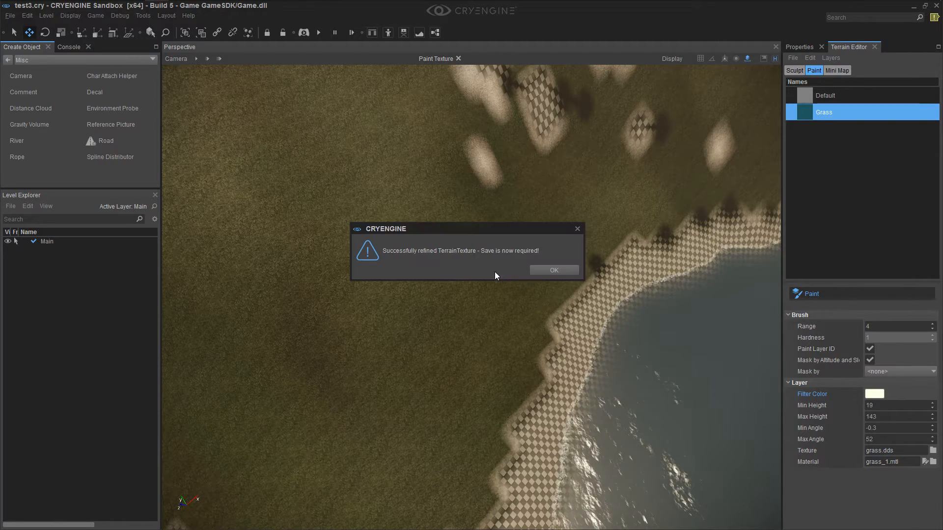
{"action": "left_click", "coordinate": [552, 270]}
{"action": "left_click", "coordinate": [9, 17]}
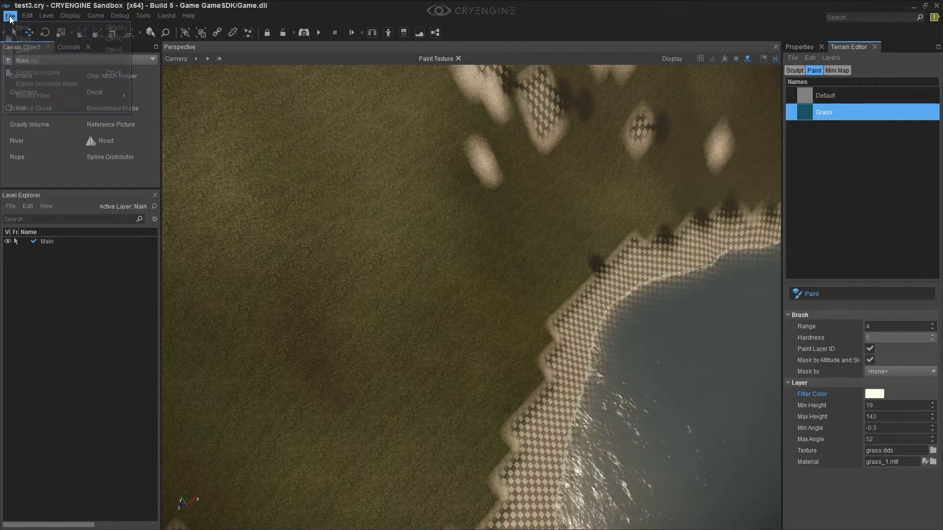
{"action": "left_click", "coordinate": [19, 50]}
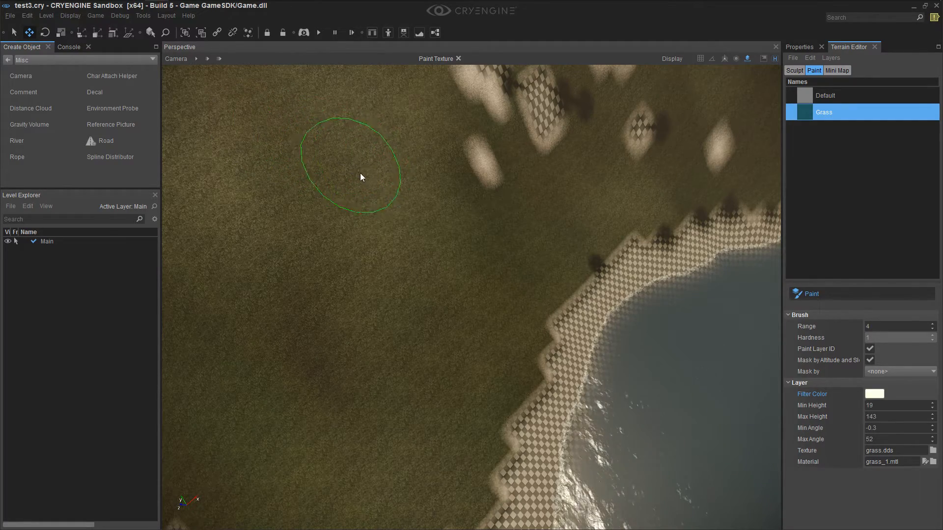
Reopen the test3 level and look over the grass-covered island
{"action": "right_click_drag", "start_coordinate": [540, 249], "coordinate": [539, 248]}
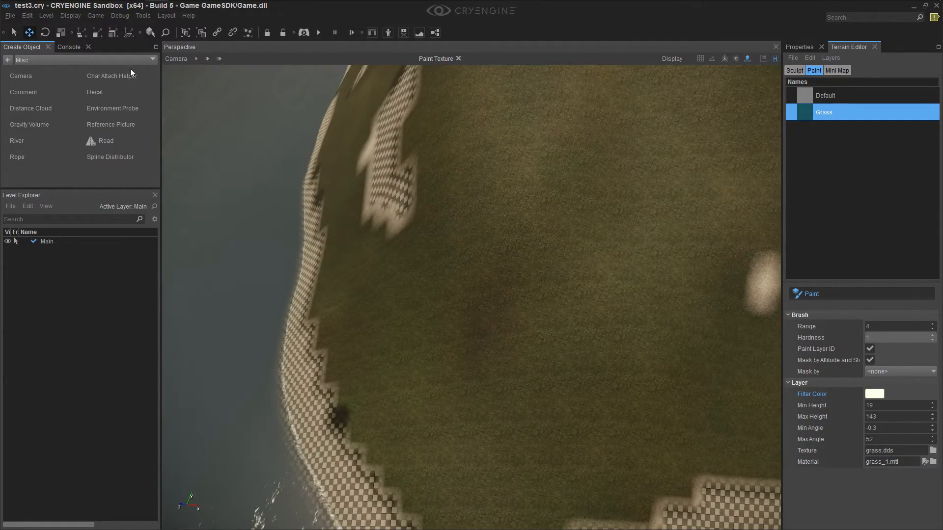
{"action": "left_click", "coordinate": [10, 17]}
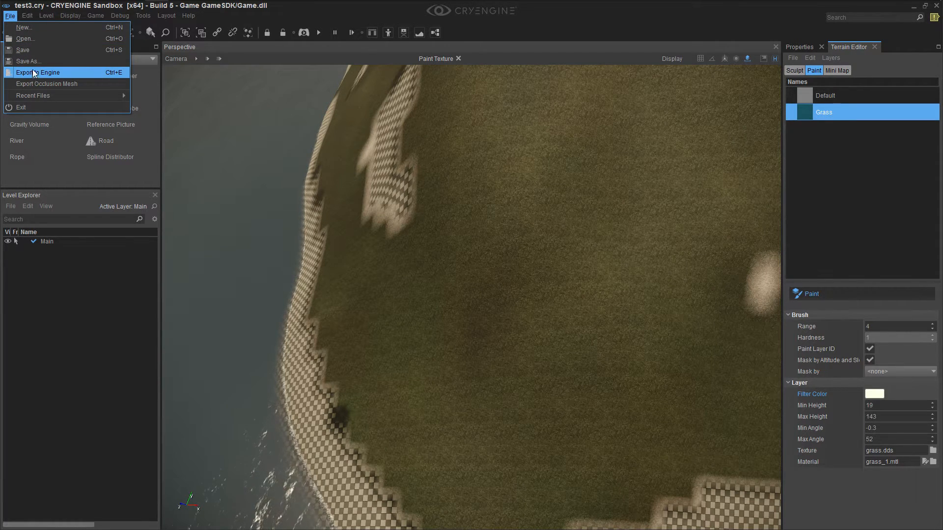
{"action": "left_click", "coordinate": [32, 41]}
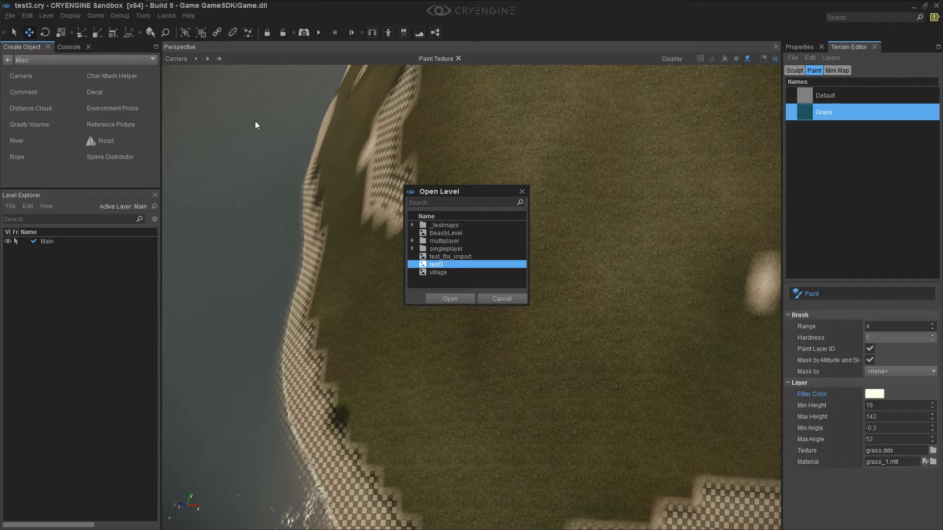
{"action": "left_click", "coordinate": [455, 300]}
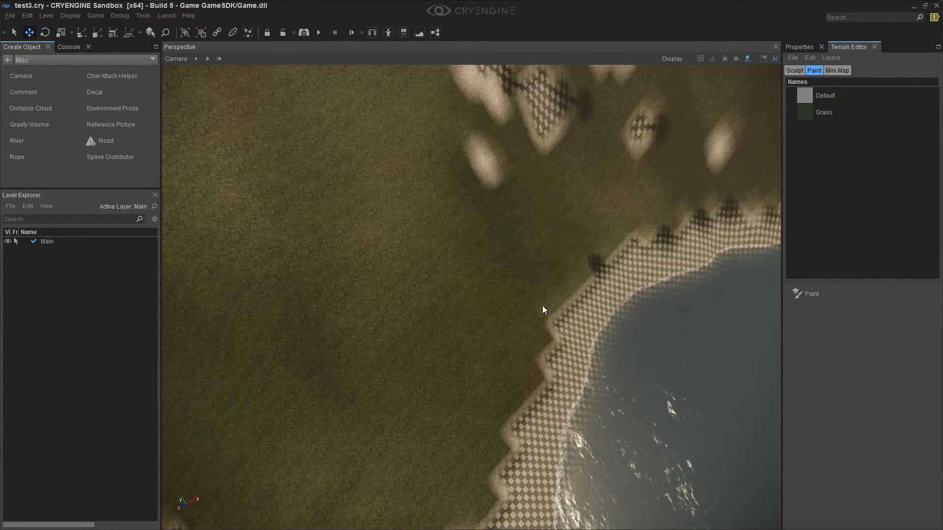
{"action": "mouse_move", "coordinate": [542, 305]}
{"action": "right_mouse_down"}
{"action": "mouse_move", "coordinate": [594, 223]}
{"action": "mouse_move", "coordinate": [560, 216]}
{"action": "mouse_move", "coordinate": [678, 289]}
{"action": "mouse_move", "coordinate": [806, 197]}
{"action": "mouse_move", "coordinate": [826, 148]}
{"action": "right_mouse_up"}
{"action": "key", "text": "w"}
{"action": "key", "text": "s"}
Paint a dab of the Default layer over the grass edge below the checkered slope and repaint it with the Grass layer
{"action": "left_click", "coordinate": [834, 95]}
{"action": "right_click", "coordinate": [833, 96]}
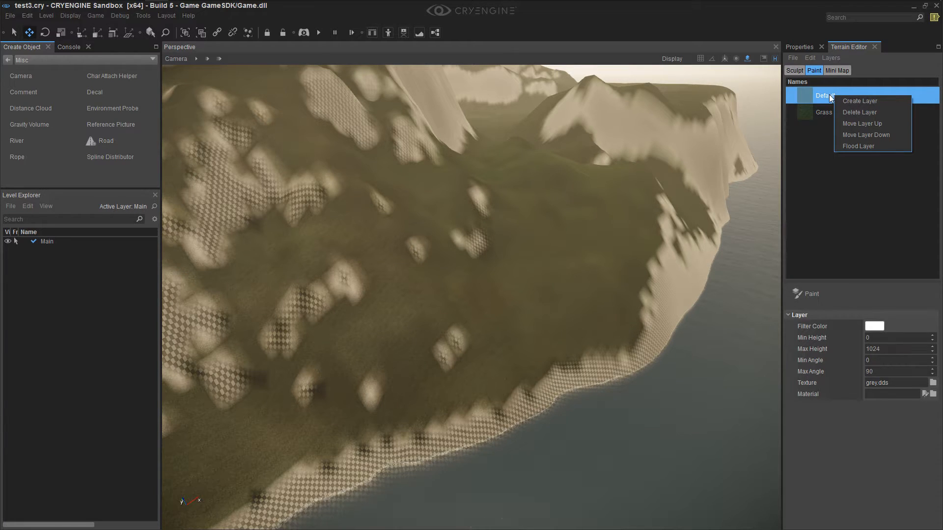
{"action": "left_click", "coordinate": [900, 323]}
{"action": "right_click_drag", "start_coordinate": [716, 302], "coordinate": [674, 317]}
{"action": "key", "text": "w"}
{"action": "right_click_drag", "start_coordinate": [692, 274], "coordinate": [713, 277]}
{"action": "left_click", "coordinate": [821, 296]}
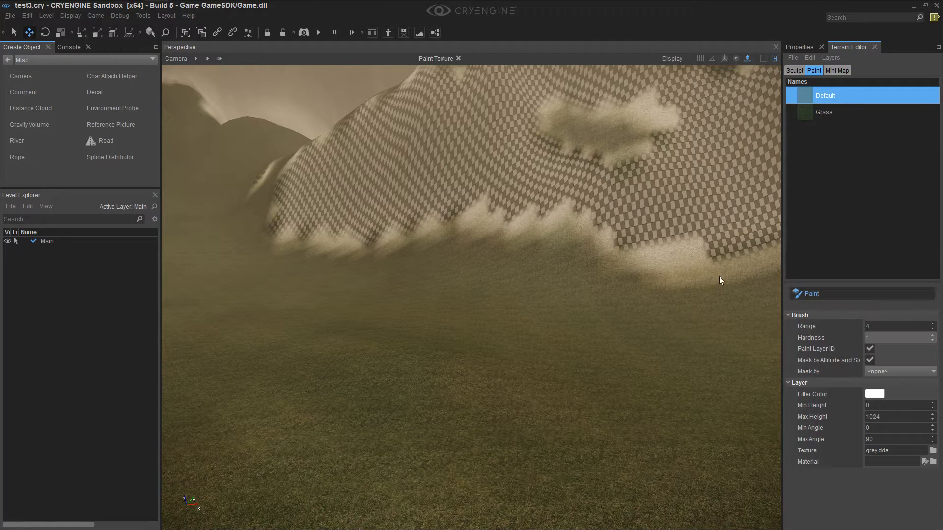
{"action": "left_click_drag", "start_coordinate": [678, 270], "coordinate": [686, 285]}
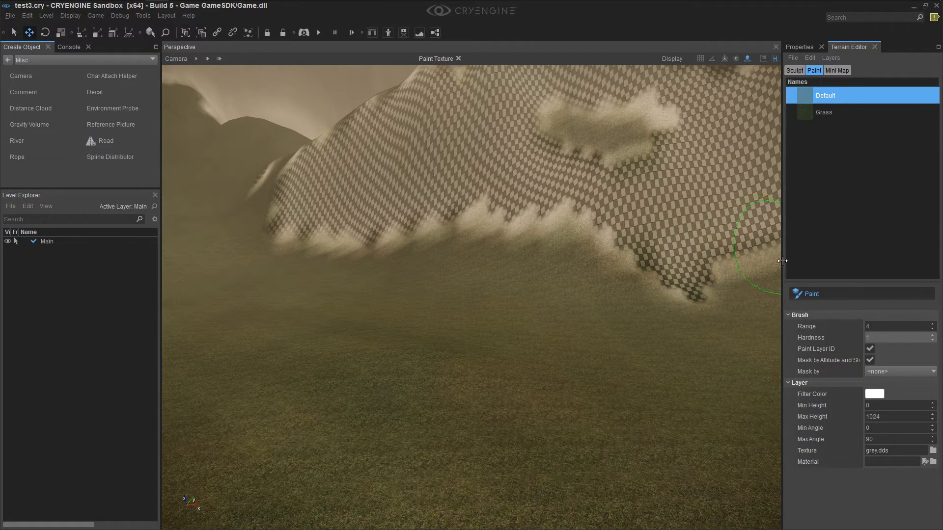
{"action": "left_click", "coordinate": [841, 114]}
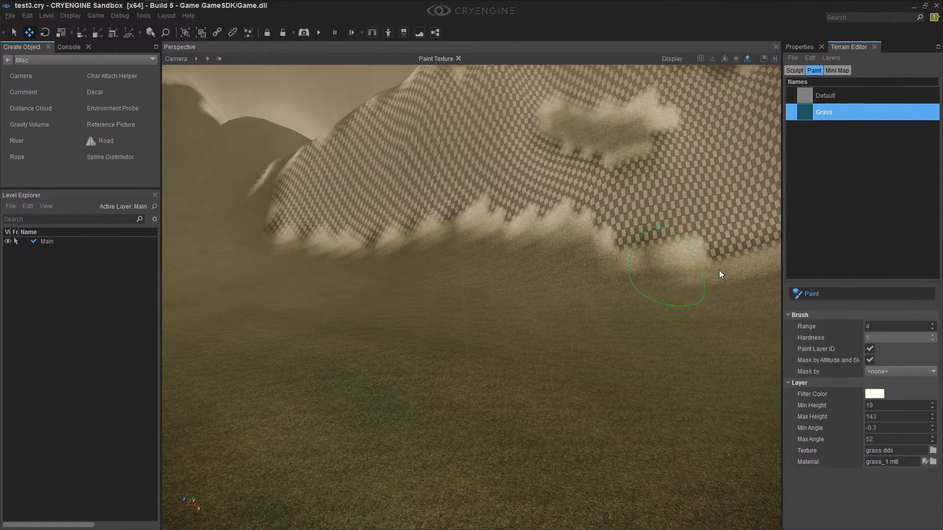
{"action": "right_click_drag", "start_coordinate": [705, 283], "coordinate": [737, 290]}
Set the Grass layer's Min Angle to 0 and Max Angle to about 56.5, and inspect the island's steep cliffs
{"action": "left_click", "coordinate": [877, 429]}
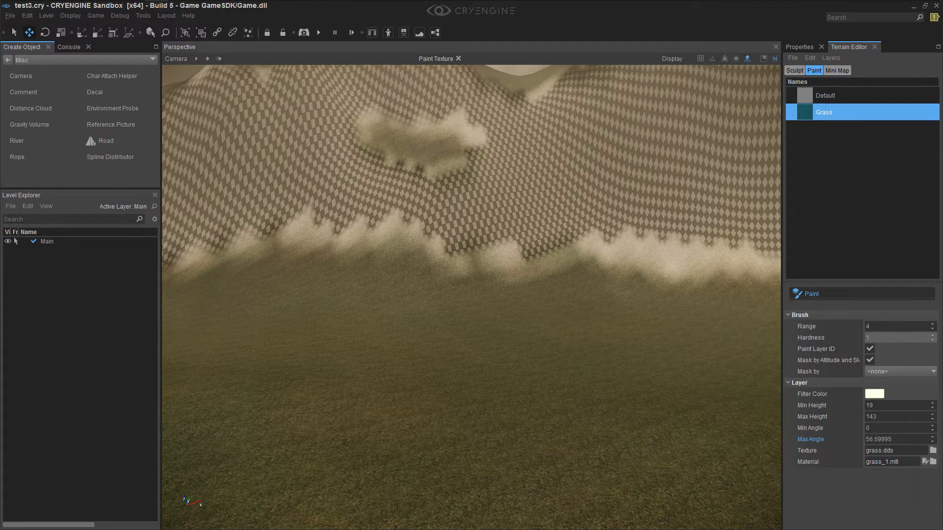
{"action": "mouse_move", "coordinate": [639, 293]}
{"action": "left_mouse_down"}
{"action": "mouse_move", "coordinate": [535, 255]}
{"action": "mouse_move", "coordinate": [629, 245]}
{"action": "mouse_move", "coordinate": [699, 271]}
{"action": "mouse_move", "coordinate": [710, 249]}
{"action": "left_mouse_up"}
{"action": "mouse_move", "coordinate": [676, 339]}
{"action": "right_mouse_down"}
{"action": "mouse_move", "coordinate": [677, 351]}
{"action": "mouse_move", "coordinate": [667, 348]}
{"action": "mouse_move", "coordinate": [682, 347]}
{"action": "right_mouse_up"}
{"action": "key", "text": "s"}
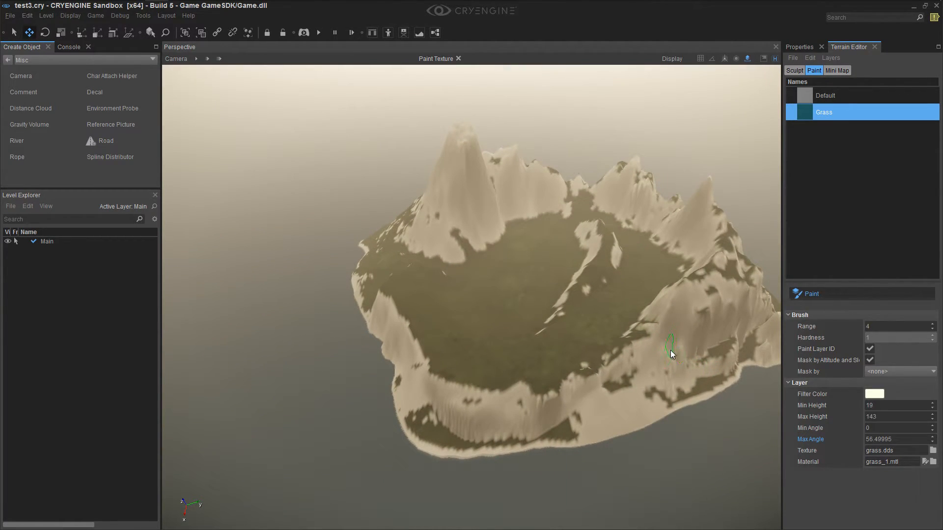
{"action": "right_click_drag", "start_coordinate": [525, 360], "coordinate": [512, 357]}
{"action": "key", "text": "w"}
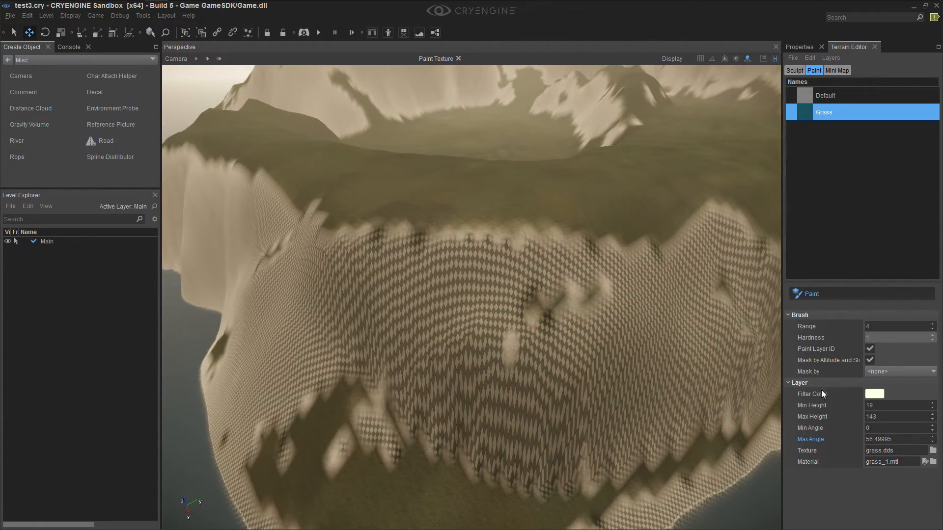
Set the Grass layer's Max Angle to 52 with the Min Angle at 0
{"action": "left_click_drag", "start_coordinate": [891, 425], "coordinate": [891, 428]}
{"action": "left_click", "coordinate": [891, 425]}
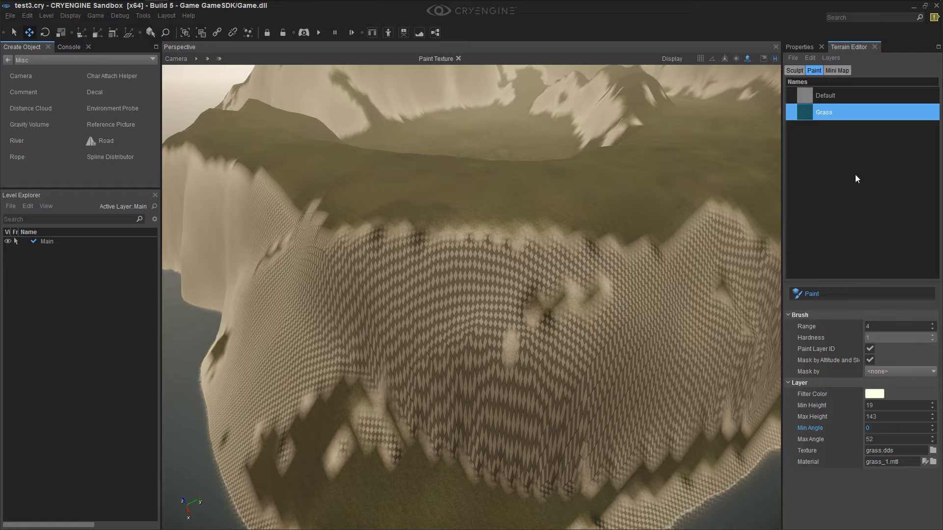
{"action": "right_click", "coordinate": [844, 154]}
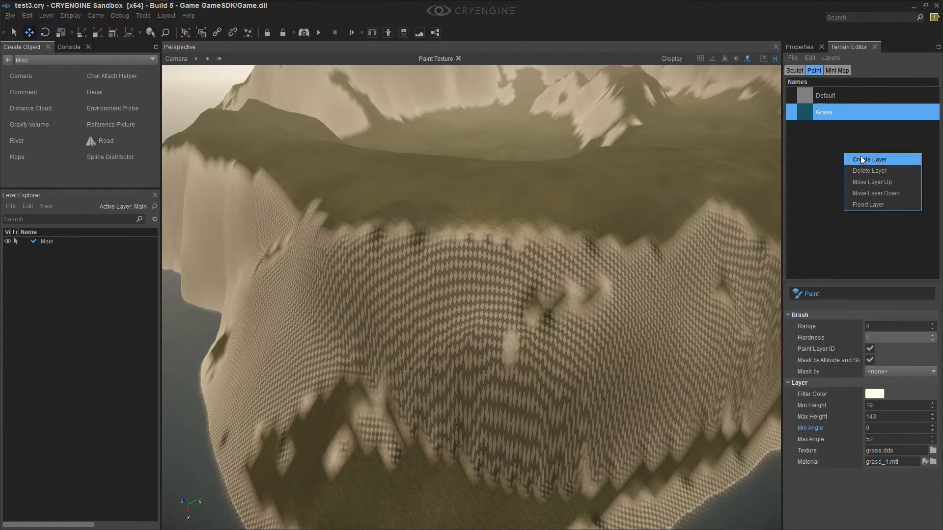
{"action": "right_click", "coordinate": [823, 132]}
Move down to the grassy valley floor and enter game mode to view the grass from player height
{"action": "mouse_move", "coordinate": [553, 279]}
{"action": "right_mouse_down"}
{"action": "mouse_move", "coordinate": [568, 388]}
{"action": "mouse_move", "coordinate": [548, 334]}
{"action": "mouse_move", "coordinate": [467, 373]}
{"action": "mouse_move", "coordinate": [478, 395]}
{"action": "mouse_move", "coordinate": [482, 378]}
{"action": "mouse_move", "coordinate": [474, 412]}
{"action": "mouse_move", "coordinate": [482, 391]}
{"action": "mouse_move", "coordinate": [476, 396]}
{"action": "right_mouse_up"}
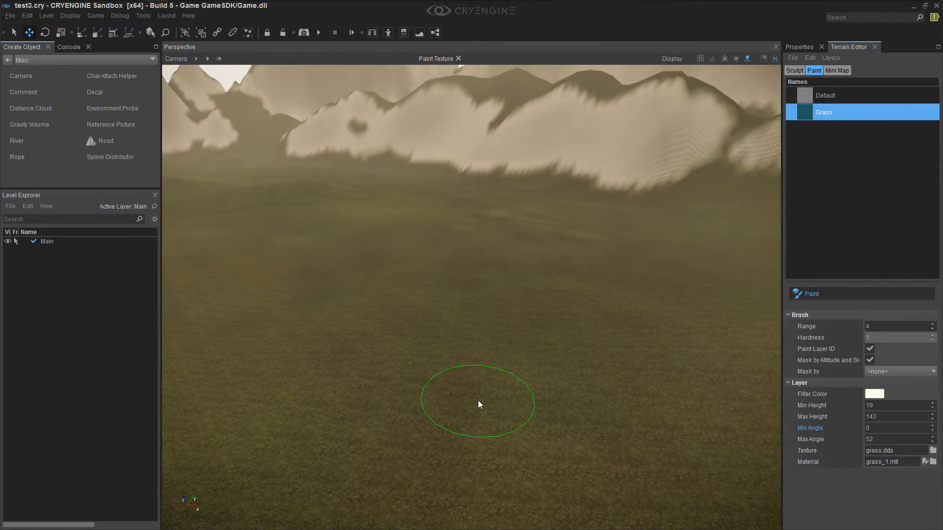
{"action": "key", "text": "ctrl+g"}
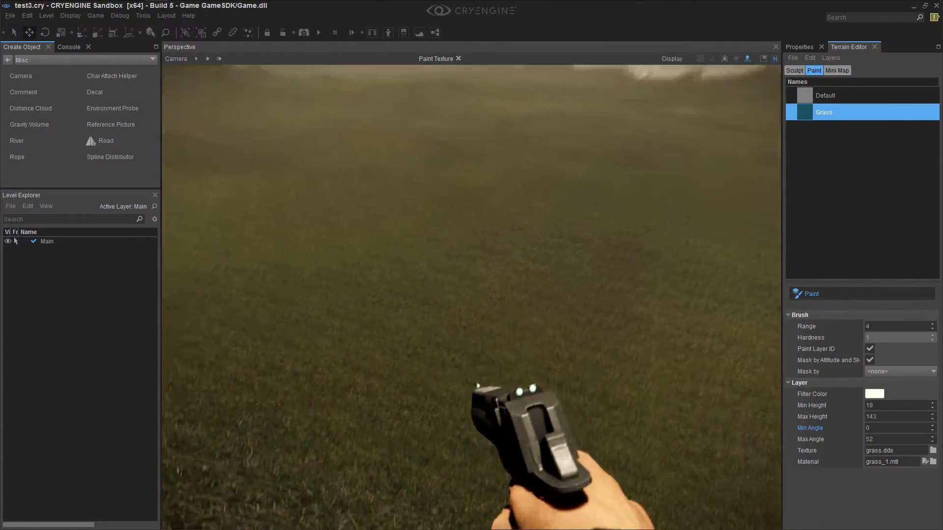
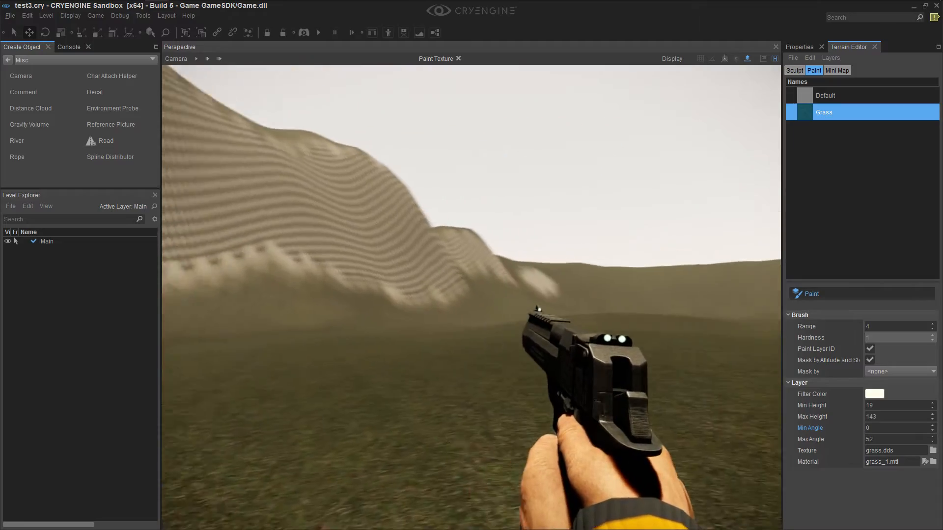
Exit game mode, add a new terrain layer below Grass and name it Sand
{"action": "key", "text": "Escape"}
{"action": "mouse_move", "coordinate": [766, 196]}
{"action": "right_mouse_down"}
{"action": "mouse_move", "coordinate": [722, 221]}
{"action": "mouse_move", "coordinate": [697, 196]}
{"action": "mouse_move", "coordinate": [658, 197]}
{"action": "mouse_move", "coordinate": [722, 201]}
{"action": "mouse_move", "coordinate": [695, 204]}
{"action": "right_mouse_up"}
{"action": "key", "text": "s"}
{"action": "left_click", "coordinate": [864, 133]}
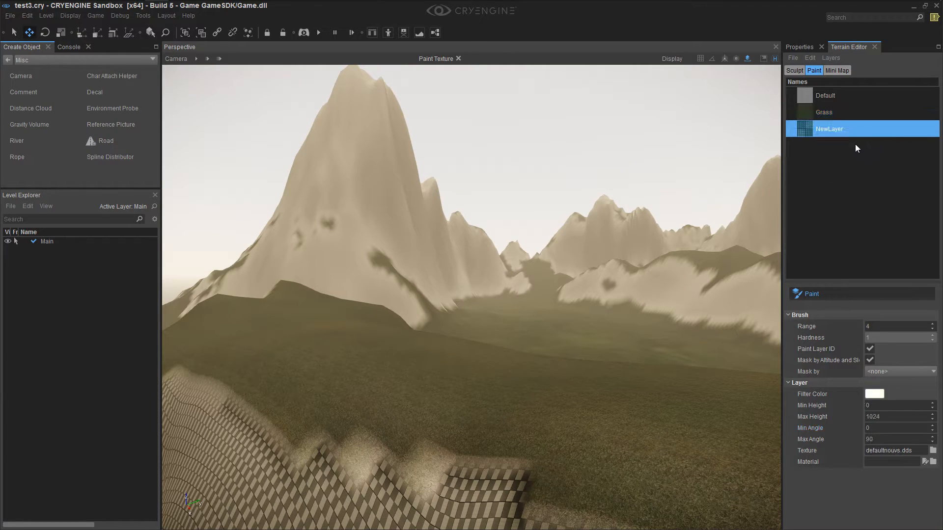
{"action": "double_click", "coordinate": [834, 130]}
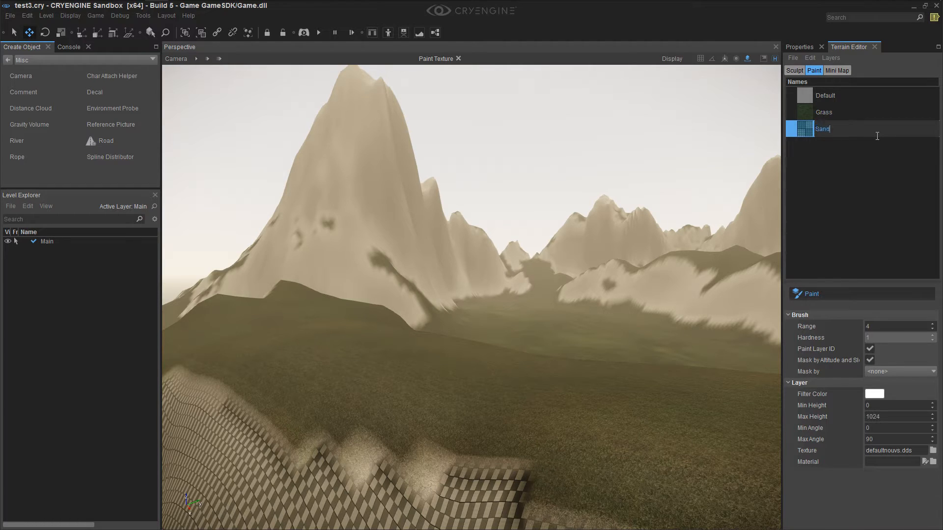
{"action": "type", "text": "d"}
{"action": "key", "text": "Return"}
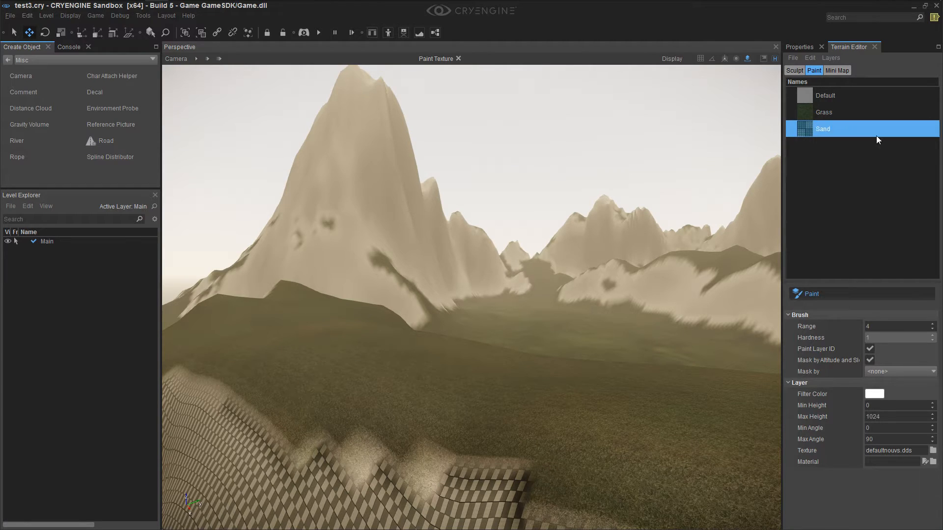
Assign the texture sand_dark_yellow.dds from the textures/terrain folder to the Sand layer
{"action": "left_click", "coordinate": [854, 291]}
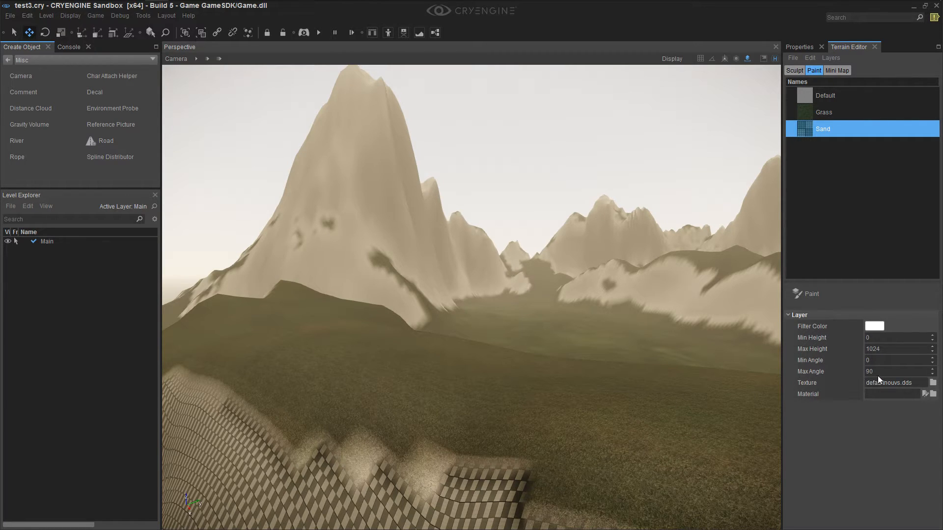
{"action": "left_click", "coordinate": [933, 382]}
{"action": "scroll", "coordinate": [517, 241], "scroll_direction": "down", "scroll_amount": 3}
{"action": "double_click", "coordinate": [472, 271]}
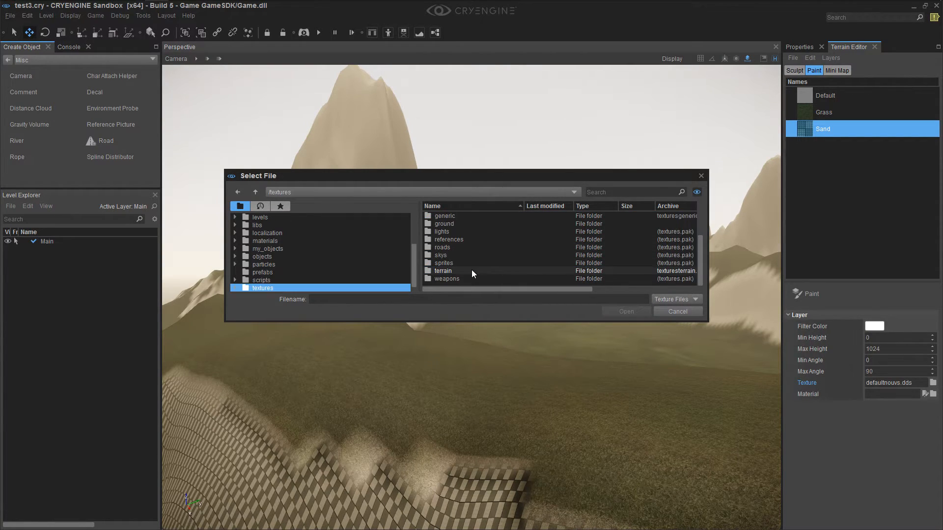
{"action": "left_click", "coordinate": [472, 247]}
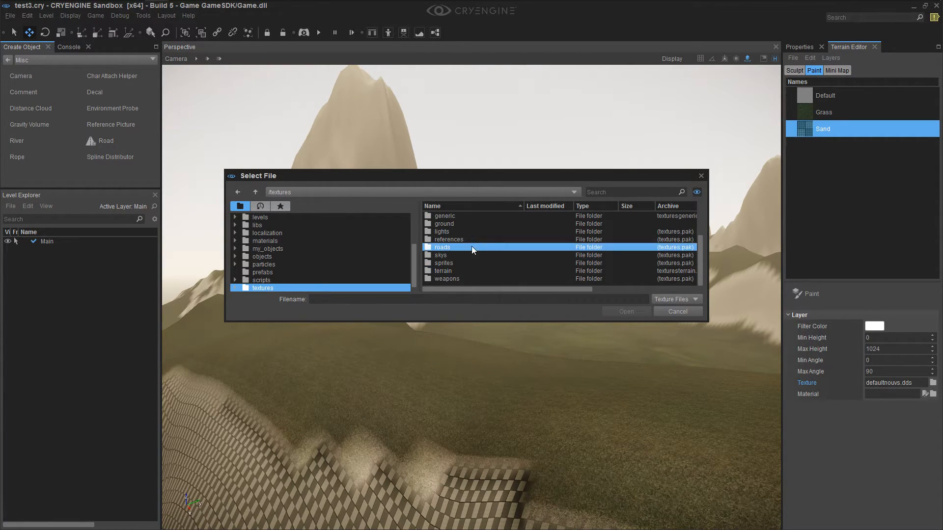
{"action": "double_click", "coordinate": [460, 270]}
{"action": "scroll", "coordinate": [482, 241], "scroll_direction": "down", "scroll_amount": 2}
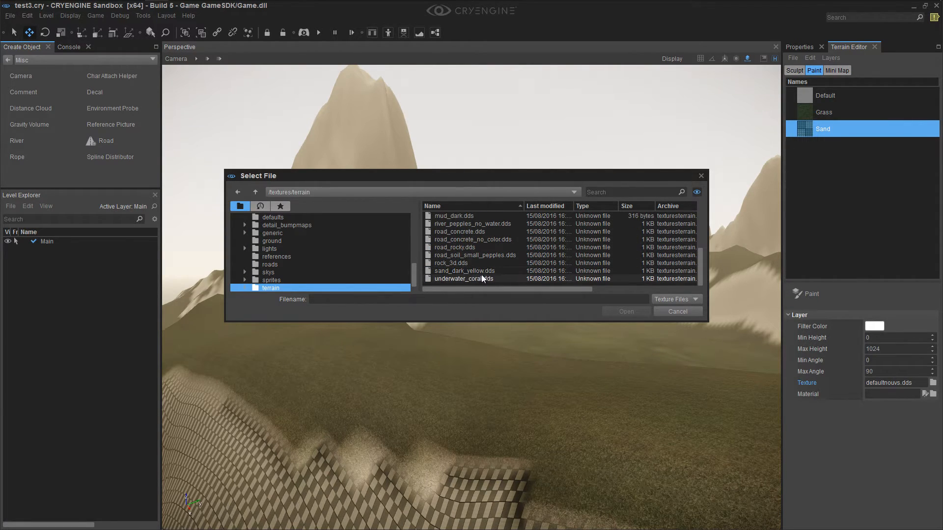
{"action": "left_click", "coordinate": [482, 270]}
{"action": "left_click", "coordinate": [626, 311]}
Assign the material sand_no_stones.mtl from the materials/terrain folder to the Sand layer
{"action": "right_click_drag", "start_coordinate": [623, 338], "coordinate": [631, 383]}
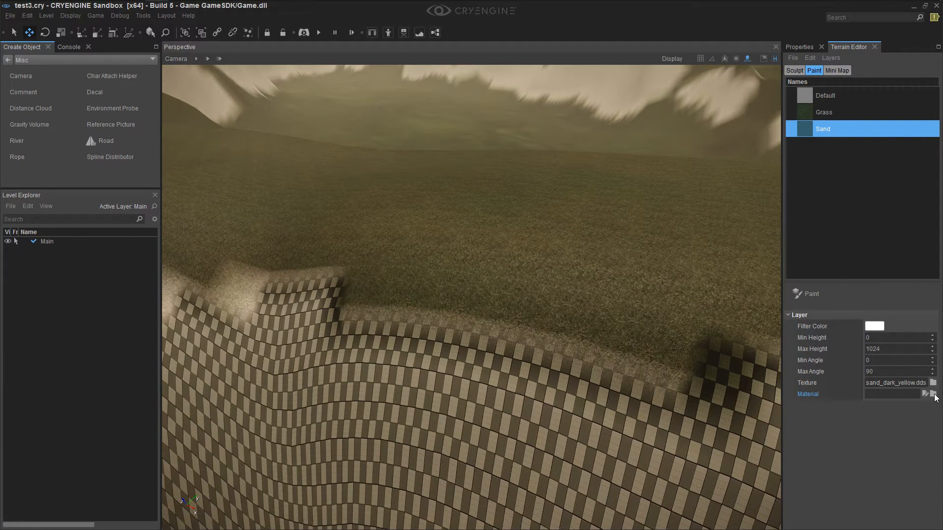
{"action": "left_click", "coordinate": [934, 395]}
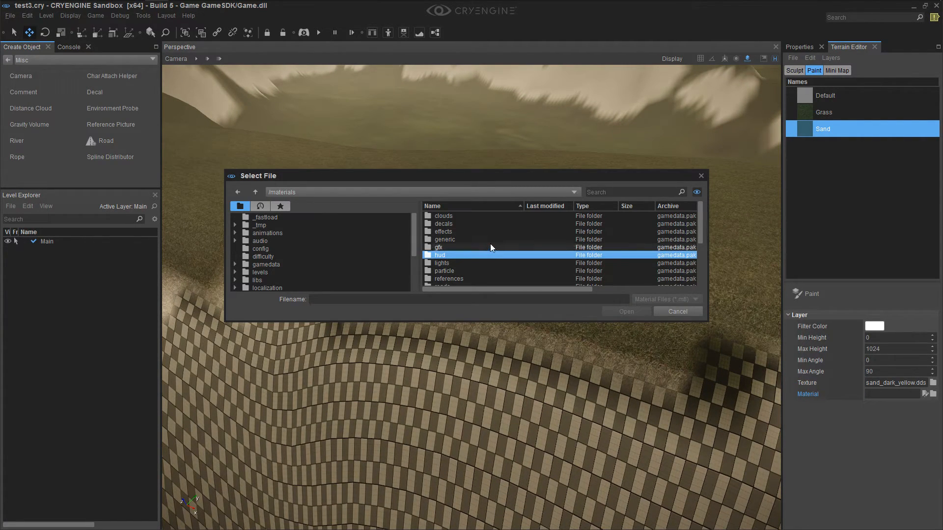
{"action": "scroll", "coordinate": [491, 242], "scroll_direction": "down", "scroll_amount": 3}
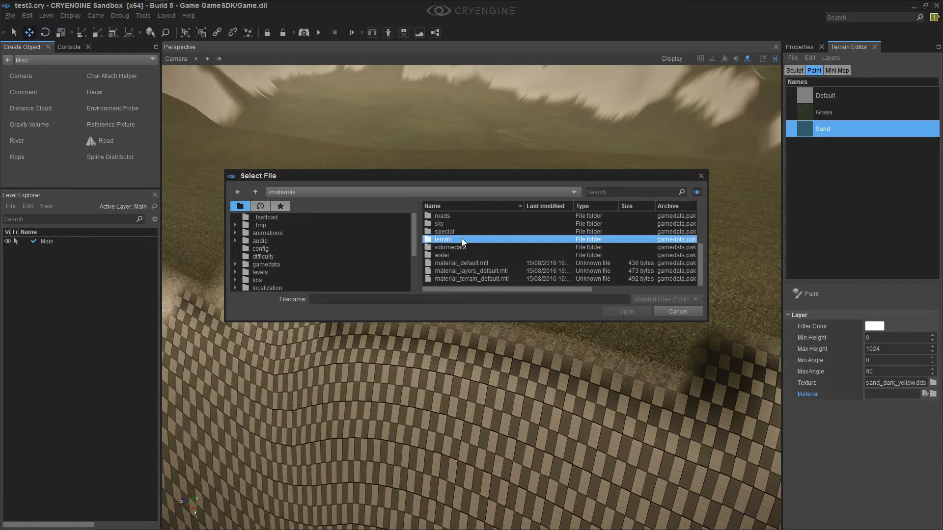
{"action": "double_click", "coordinate": [462, 239]}
{"action": "left_click", "coordinate": [479, 247]}
{"action": "scroll", "coordinate": [449, 251], "scroll_direction": "down", "scroll_amount": 2}
{"action": "scroll", "coordinate": [440, 254], "scroll_direction": "down", "scroll_amount": 4}
{"action": "scroll", "coordinate": [439, 263], "scroll_direction": "down", "scroll_amount": 3}
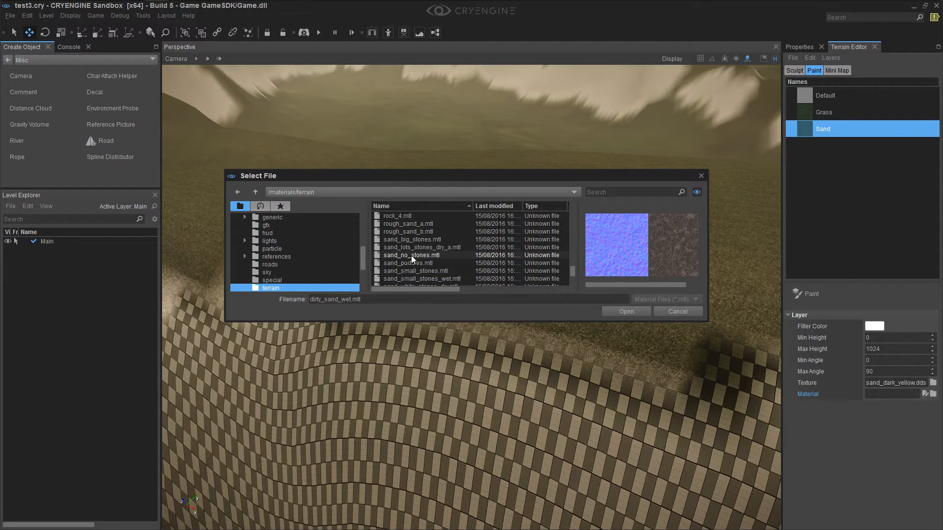
{"action": "left_click", "coordinate": [411, 256]}
{"action": "left_click", "coordinate": [623, 312]}
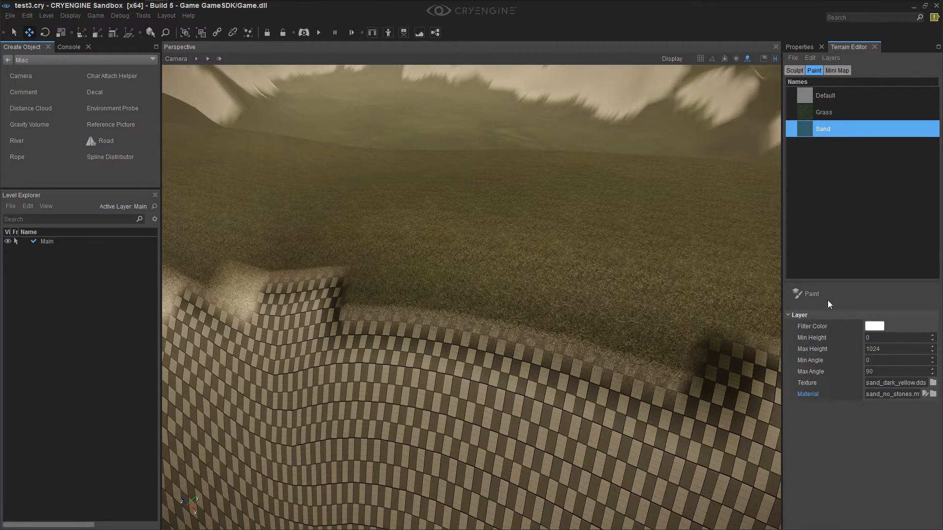
Examine the island's shoreline where the grass and bare checkered slopes meet the water
{"action": "left_click", "coordinate": [812, 295]}
{"action": "mouse_move", "coordinate": [464, 390]}
{"action": "right_mouse_down"}
{"action": "mouse_move", "coordinate": [353, 314]}
{"action": "mouse_move", "coordinate": [351, 327]}
{"action": "right_mouse_up"}
{"action": "key", "text": "s"}
{"action": "mouse_move", "coordinate": [285, 328]}
{"action": "right_mouse_down"}
{"action": "mouse_move", "coordinate": [326, 327]}
{"action": "mouse_move", "coordinate": [350, 361]}
{"action": "mouse_move", "coordinate": [380, 358]}
{"action": "mouse_move", "coordinate": [375, 370]}
{"action": "mouse_move", "coordinate": [345, 373]}
{"action": "mouse_move", "coordinate": [345, 362]}
{"action": "right_mouse_up"}
{"action": "key", "text": "w"}
{"action": "key", "text": "s"}
{"action": "mouse_move", "coordinate": [344, 361]}
{"action": "left_mouse_down"}
{"action": "mouse_move", "coordinate": [326, 368]}
{"action": "mouse_move", "coordinate": [261, 346]}
{"action": "mouse_move", "coordinate": [247, 362]}
{"action": "mouse_move", "coordinate": [214, 355]}
{"action": "mouse_move", "coordinate": [372, 355]}
{"action": "mouse_move", "coordinate": [432, 338]}
{"action": "left_mouse_up"}
{"action": "mouse_move", "coordinate": [388, 363]}
{"action": "right_mouse_down"}
{"action": "mouse_move", "coordinate": [322, 395]}
{"action": "mouse_move", "coordinate": [349, 364]}
{"action": "mouse_move", "coordinate": [359, 367]}
{"action": "right_mouse_up"}
{"action": "key", "text": "s"}
{"action": "key", "text": "w"}
{"action": "mouse_move", "coordinate": [358, 367]}
{"action": "left_mouse_down"}
{"action": "mouse_move", "coordinate": [296, 282]}
{"action": "mouse_move", "coordinate": [732, 425]}
{"action": "mouse_move", "coordinate": [656, 406]}
{"action": "mouse_move", "coordinate": [535, 400]}
{"action": "left_mouse_up"}
{"action": "right_click_drag", "start_coordinate": [536, 400], "coordinate": [479, 324]}
{"action": "mouse_move", "coordinate": [479, 325]}
{"action": "left_mouse_down"}
{"action": "mouse_move", "coordinate": [406, 273]}
{"action": "mouse_move", "coordinate": [451, 299]}
{"action": "mouse_move", "coordinate": [416, 234]}
{"action": "mouse_move", "coordinate": [479, 245]}
{"action": "left_mouse_up"}
{"action": "mouse_move", "coordinate": [501, 312]}
{"action": "right_mouse_down"}
{"action": "mouse_move", "coordinate": [516, 340]}
{"action": "mouse_move", "coordinate": [331, 284]}
{"action": "right_mouse_up"}
{"action": "mouse_move", "coordinate": [331, 284]}
{"action": "left_mouse_down"}
{"action": "mouse_move", "coordinate": [424, 237]}
{"action": "mouse_move", "coordinate": [442, 248]}
{"action": "mouse_move", "coordinate": [337, 244]}
{"action": "mouse_move", "coordinate": [584, 243]}
{"action": "mouse_move", "coordinate": [374, 213]}
{"action": "left_mouse_up"}
{"action": "right_click_drag", "start_coordinate": [375, 213], "coordinate": [417, 232]}
{"action": "right_click_drag", "start_coordinate": [527, 254], "coordinate": [535, 274]}
{"action": "mouse_move", "coordinate": [629, 231]}
{"action": "left_mouse_down"}
{"action": "mouse_move", "coordinate": [641, 226]}
{"action": "mouse_move", "coordinate": [577, 257]}
{"action": "left_mouse_up"}
{"action": "right_click_drag", "start_coordinate": [576, 258], "coordinate": [576, 257]}
{"action": "right_click_drag", "start_coordinate": [352, 318], "coordinate": [353, 318]}
{"action": "right_click_drag", "start_coordinate": [548, 318], "coordinate": [548, 318]}
{"action": "mouse_move", "coordinate": [532, 299]}
{"action": "left_mouse_down"}
{"action": "mouse_move", "coordinate": [556, 288]}
{"action": "mouse_move", "coordinate": [595, 296]}
{"action": "left_mouse_up"}
{"action": "right_click_drag", "start_coordinate": [595, 296], "coordinate": [590, 326]}
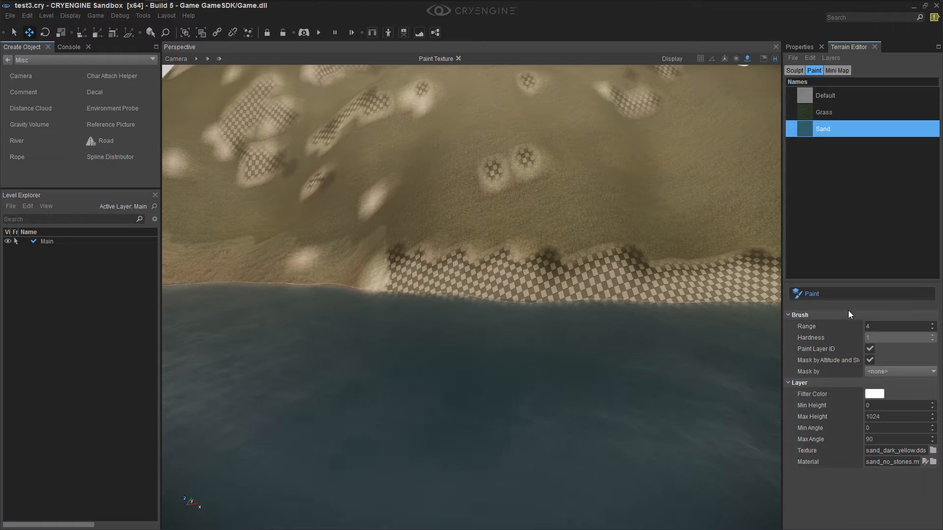
Limit the Sand layer to heights from 0 to 19 and angles from 0 to 52
{"action": "left_click", "coordinate": [849, 297]}
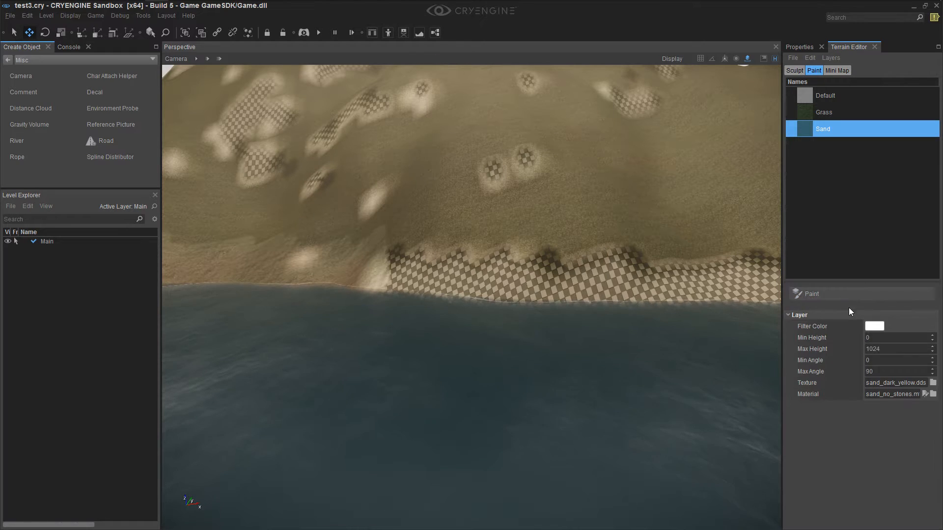
{"action": "left_click", "coordinate": [813, 293]}
{"action": "left_click", "coordinate": [821, 293]}
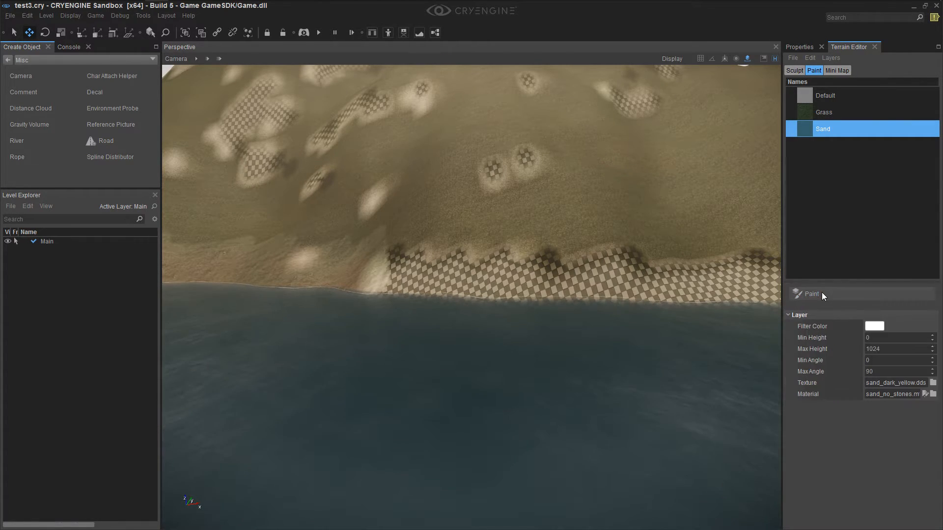
{"action": "left_click", "coordinate": [881, 342]}
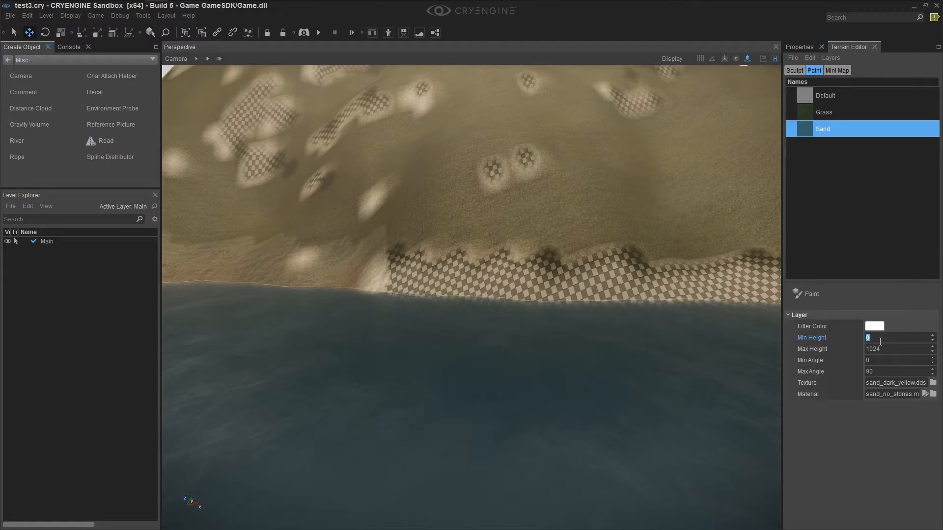
{"action": "key", "text": "Tab"}
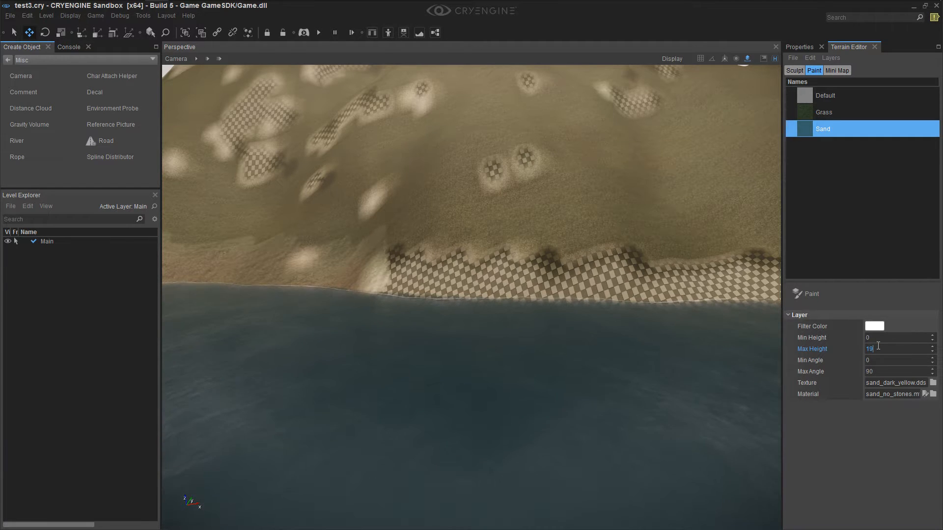
{"action": "key", "text": "Tab"}
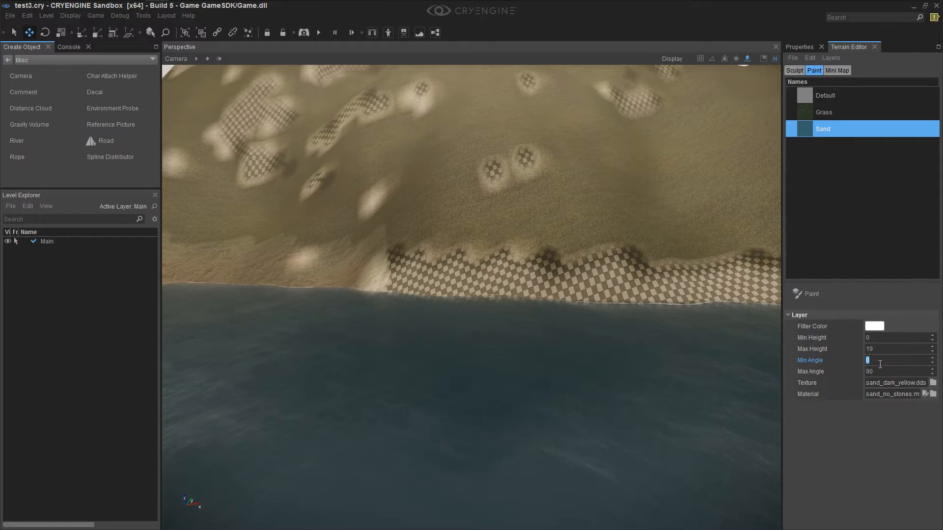
{"action": "key", "text": "Tab"}
{"action": "type", "text": "52"}
{"action": "left_click", "coordinate": [893, 361]}
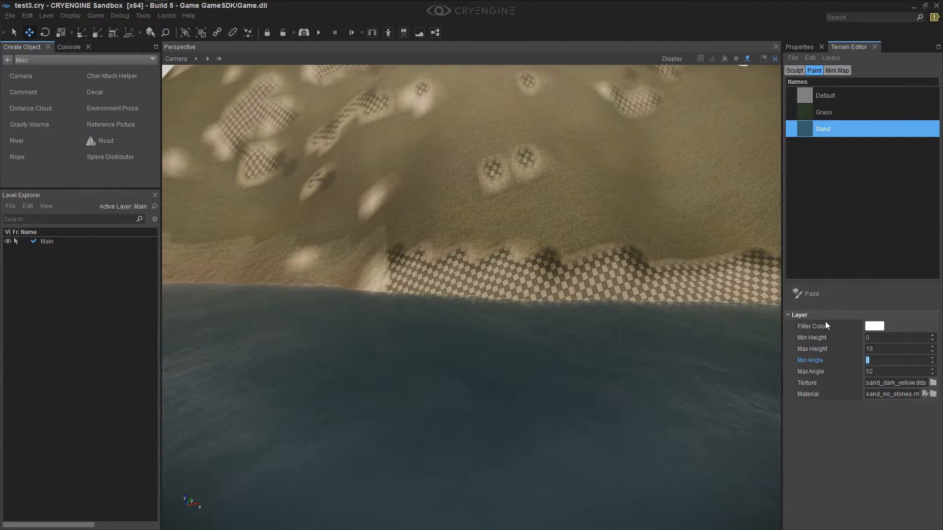
Activate the Paint tool for the Sand layer and set its Filter Color to pale yellow
{"action": "left_click", "coordinate": [827, 294]}
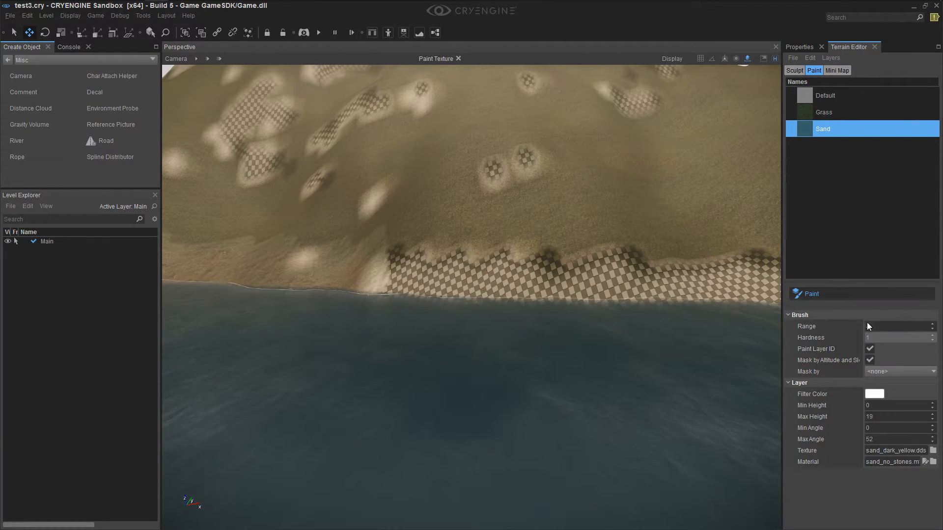
{"action": "left_click", "coordinate": [875, 394]}
{"action": "mouse_move", "coordinate": [884, 240]}
{"action": "left_mouse_down"}
{"action": "mouse_move", "coordinate": [885, 224]}
{"action": "mouse_move", "coordinate": [879, 287]}
{"action": "left_mouse_up"}
{"action": "left_click", "coordinate": [562, 292]}
Paint test strokes of the Sand layer along the shoreline beside the grass slope
{"action": "mouse_move", "coordinate": [457, 286]}
{"action": "left_mouse_down"}
{"action": "mouse_move", "coordinate": [414, 281]}
{"action": "mouse_move", "coordinate": [484, 291]}
{"action": "left_mouse_up"}
{"action": "mouse_move", "coordinate": [454, 286]}
{"action": "right_mouse_down"}
{"action": "mouse_move", "coordinate": [446, 287]}
{"action": "mouse_move", "coordinate": [461, 284]}
{"action": "right_mouse_up"}
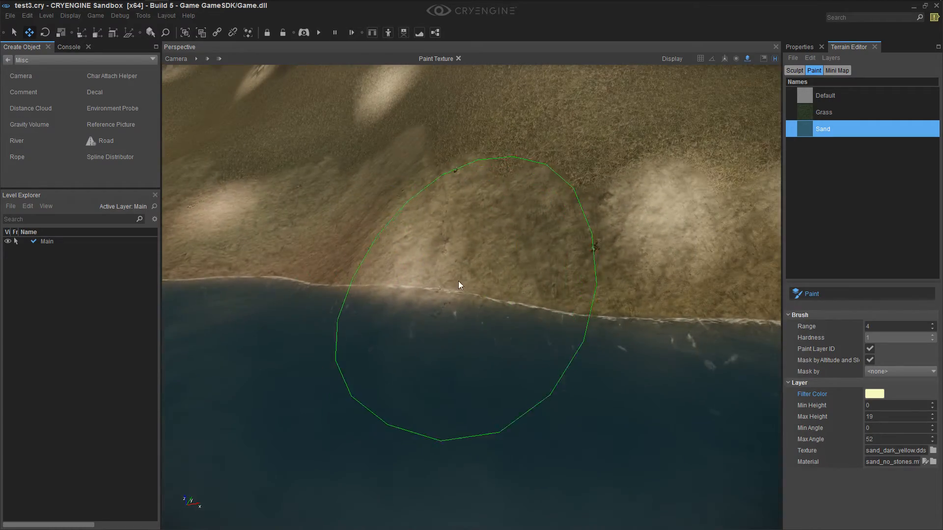
{"action": "right_click_drag", "start_coordinate": [652, 254], "coordinate": [590, 251]}
{"action": "left_click_drag", "start_coordinate": [501, 258], "coordinate": [385, 264]}
{"action": "right_click_drag", "start_coordinate": [389, 249], "coordinate": [384, 241]}
{"action": "left_click", "coordinate": [384, 240]}
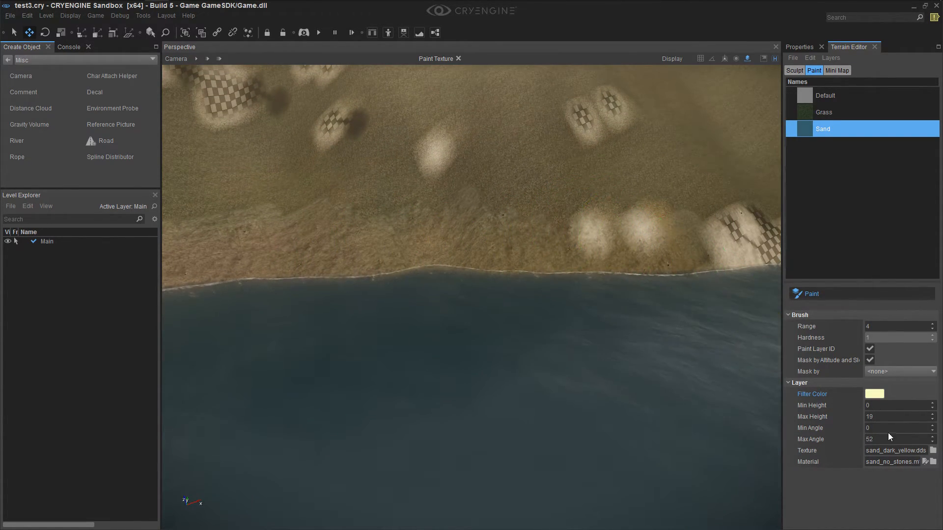
Set the Sand layer's Max Height to 20 and paint more sand along the waterline
{"action": "double_click", "coordinate": [878, 417]}
{"action": "type", "text": "20"}
{"action": "mouse_move", "coordinate": [614, 268]}
{"action": "left_mouse_down"}
{"action": "mouse_move", "coordinate": [578, 257]}
{"action": "mouse_move", "coordinate": [674, 262]}
{"action": "left_mouse_up"}
{"action": "key", "text": "d"}
{"action": "mouse_move", "coordinate": [664, 258]}
{"action": "right_mouse_down"}
{"action": "mouse_move", "coordinate": [674, 252]}
{"action": "mouse_move", "coordinate": [670, 278]}
{"action": "mouse_move", "coordinate": [647, 262]}
{"action": "right_mouse_up"}
{"action": "key", "text": "w"}
{"action": "key", "text": "w"}
{"action": "key", "text": "s"}
{"action": "key", "text": "d"}
{"action": "mouse_move", "coordinate": [647, 262]}
{"action": "left_mouse_down"}
{"action": "mouse_move", "coordinate": [559, 267]}
{"action": "mouse_move", "coordinate": [638, 267]}
{"action": "mouse_move", "coordinate": [566, 281]}
{"action": "left_mouse_up"}
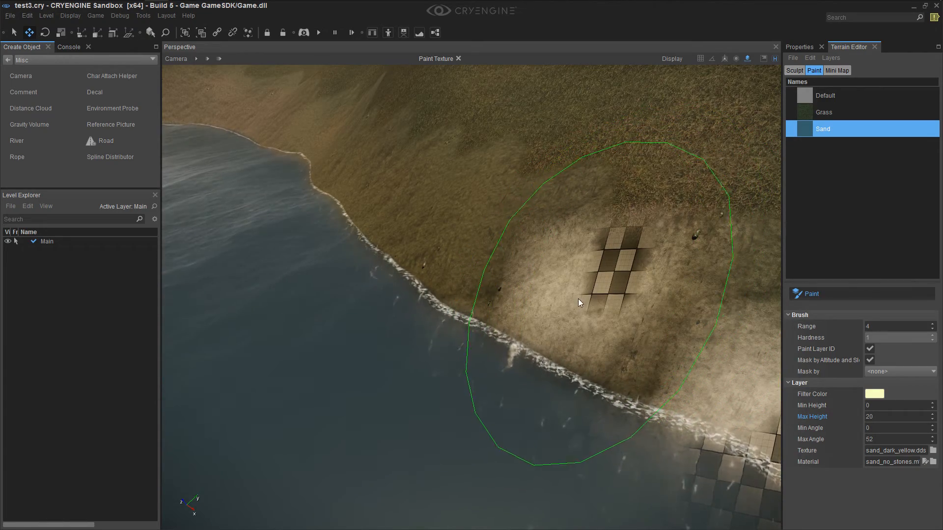
{"action": "key", "text": "a"}
{"action": "right_click_drag", "start_coordinate": [558, 398], "coordinate": [638, 388]}
Set the Sand layer's Max Angle to 55 and paint sand along the shore up to the checkered slope
{"action": "double_click", "coordinate": [882, 439]}
{"action": "type", "text": "55"}
{"action": "left_click", "coordinate": [890, 429]}
{"action": "left_click_drag", "start_coordinate": [644, 291], "coordinate": [705, 277]}
{"action": "mouse_move", "coordinate": [599, 297]}
{"action": "right_mouse_down"}
{"action": "mouse_move", "coordinate": [652, 299]}
{"action": "mouse_move", "coordinate": [609, 299]}
{"action": "right_mouse_up"}
{"action": "mouse_move", "coordinate": [596, 298]}
{"action": "left_mouse_down"}
{"action": "mouse_move", "coordinate": [728, 269]}
{"action": "mouse_move", "coordinate": [715, 269]}
{"action": "left_mouse_up"}
{"action": "mouse_move", "coordinate": [708, 275]}
{"action": "right_mouse_down"}
{"action": "mouse_move", "coordinate": [688, 295]}
{"action": "mouse_move", "coordinate": [630, 297]}
{"action": "right_mouse_up"}
{"action": "key", "text": "d"}
{"action": "left_click_drag", "start_coordinate": [630, 297], "coordinate": [579, 330]}
{"action": "mouse_move", "coordinate": [579, 330]}
{"action": "right_mouse_down"}
{"action": "mouse_move", "coordinate": [634, 315]}
{"action": "mouse_move", "coordinate": [609, 330]}
{"action": "right_mouse_up"}
{"action": "mouse_move", "coordinate": [429, 337]}
{"action": "left_mouse_down"}
{"action": "mouse_move", "coordinate": [444, 336]}
{"action": "mouse_move", "coordinate": [337, 353]}
{"action": "left_mouse_up"}
{"action": "key", "text": "d"}
{"action": "mouse_move", "coordinate": [391, 355]}
{"action": "right_mouse_down"}
{"action": "mouse_move", "coordinate": [299, 352]}
{"action": "mouse_move", "coordinate": [415, 327]}
{"action": "right_mouse_up"}
{"action": "mouse_move", "coordinate": [416, 327]}
{"action": "left_mouse_down"}
{"action": "mouse_move", "coordinate": [471, 346]}
{"action": "mouse_move", "coordinate": [577, 334]}
{"action": "mouse_move", "coordinate": [477, 306]}
{"action": "left_mouse_up"}
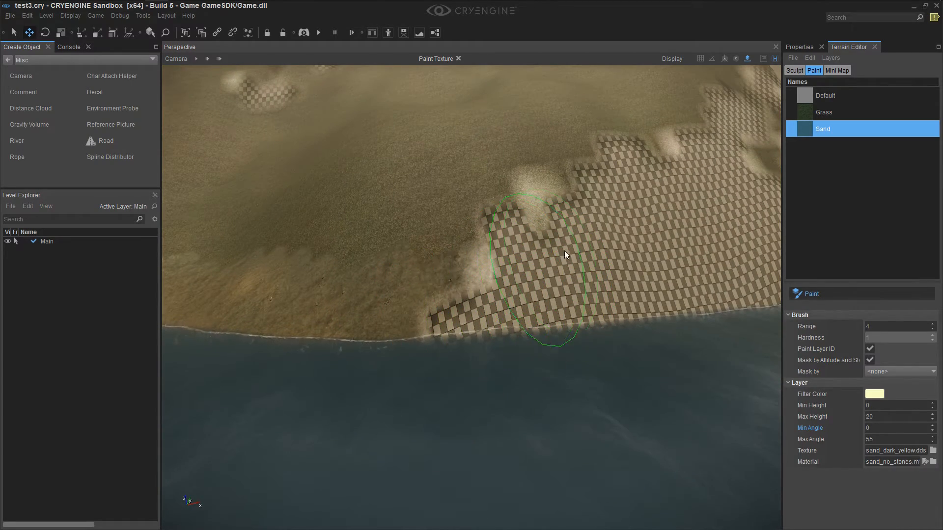
Continue painting the Sand layer around the headland at the foot of the steep hill
{"action": "key", "text": "a"}
{"action": "mouse_move", "coordinate": [453, 353]}
{"action": "right_mouse_down"}
{"action": "mouse_move", "coordinate": [438, 344]}
{"action": "mouse_move", "coordinate": [459, 344]}
{"action": "mouse_move", "coordinate": [381, 347]}
{"action": "mouse_move", "coordinate": [459, 368]}
{"action": "mouse_move", "coordinate": [426, 375]}
{"action": "mouse_move", "coordinate": [432, 366]}
{"action": "right_mouse_up"}
{"action": "key", "text": "d"}
{"action": "key", "text": "w"}
{"action": "left_click_drag", "start_coordinate": [506, 339], "coordinate": [299, 303]}
{"action": "key", "text": "a"}
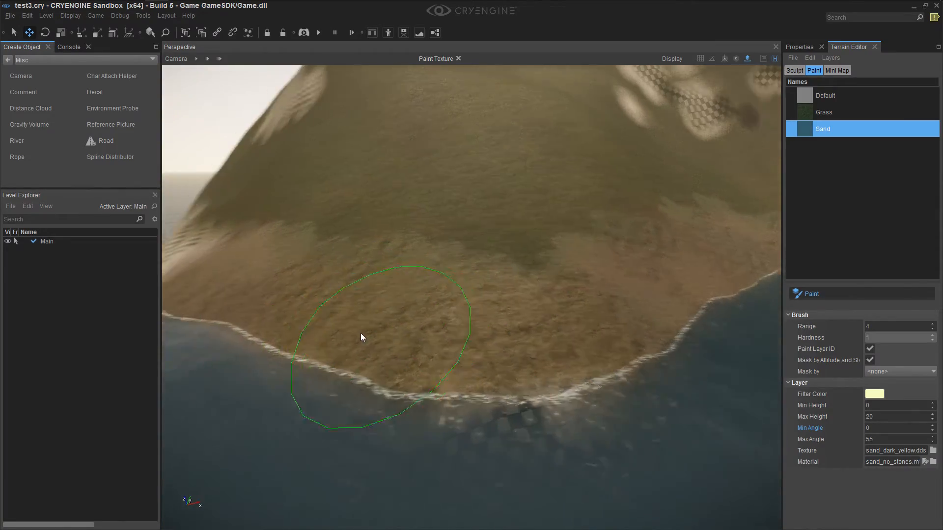
{"action": "mouse_move", "coordinate": [574, 298]}
{"action": "left_mouse_down"}
{"action": "mouse_move", "coordinate": [476, 271]}
{"action": "mouse_move", "coordinate": [440, 239]}
{"action": "mouse_move", "coordinate": [531, 280]}
{"action": "mouse_move", "coordinate": [393, 231]}
{"action": "mouse_move", "coordinate": [360, 235]}
{"action": "mouse_move", "coordinate": [424, 253]}
{"action": "left_mouse_up"}
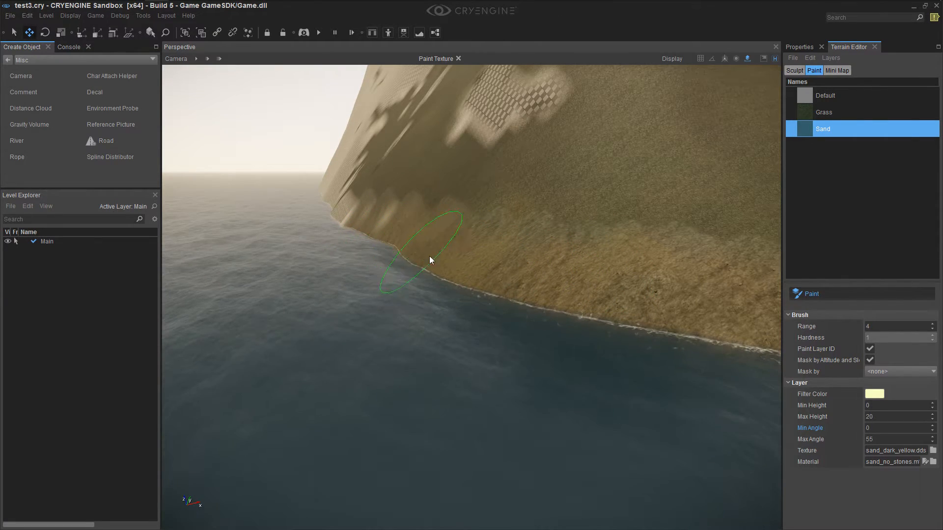
{"action": "key", "text": "w"}
{"action": "mouse_move", "coordinate": [591, 326]}
{"action": "right_mouse_down"}
{"action": "mouse_move", "coordinate": [588, 340]}
{"action": "mouse_move", "coordinate": [585, 332]}
{"action": "mouse_move", "coordinate": [565, 337]}
{"action": "mouse_move", "coordinate": [567, 326]}
{"action": "right_mouse_up"}
Set the brush Range to its maximum of 800 and paint the Sand layer around the whole island's shoreline
{"action": "key", "text": "s"}
{"action": "key", "text": "s"}
{"action": "left_click", "coordinate": [885, 326]}
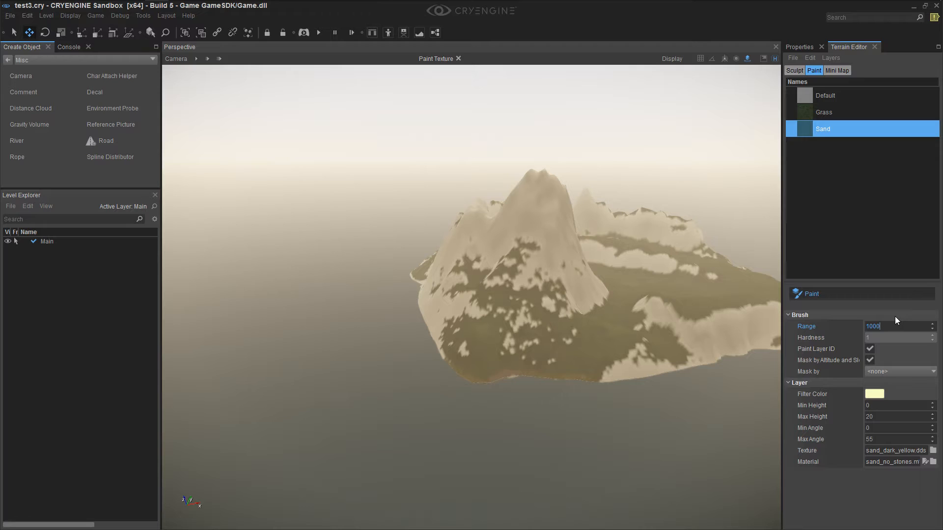
{"action": "key", "text": "Return"}
{"action": "left_click", "coordinate": [896, 325]}
{"action": "mouse_move", "coordinate": [658, 296]}
{"action": "right_mouse_down"}
{"action": "mouse_move", "coordinate": [730, 285]}
{"action": "mouse_move", "coordinate": [668, 297]}
{"action": "mouse_move", "coordinate": [754, 248]}
{"action": "right_mouse_up"}
{"action": "right_click_drag", "start_coordinate": [687, 408], "coordinate": [596, 442]}
{"action": "key", "text": "w"}
{"action": "right_click_drag", "start_coordinate": [531, 444], "coordinate": [594, 446]}
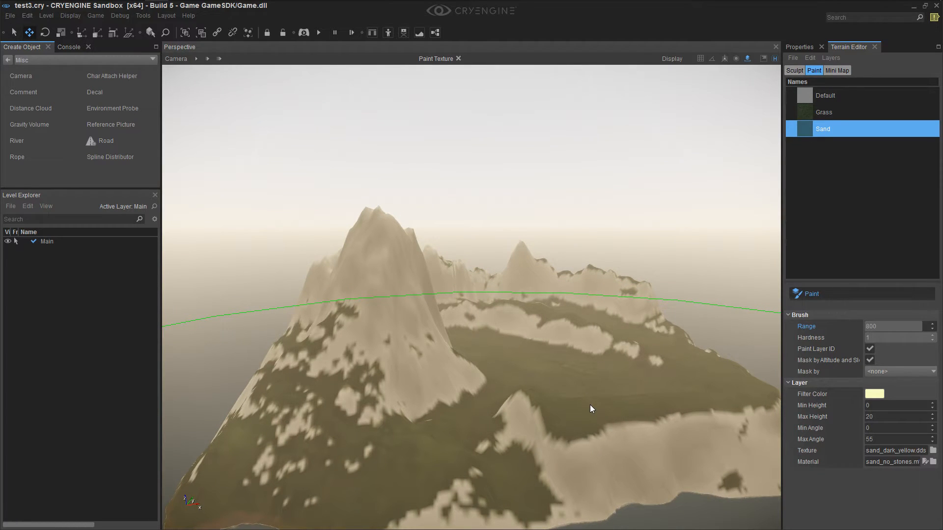
{"action": "right_click_drag", "start_coordinate": [576, 429], "coordinate": [397, 196]}
{"action": "key", "text": "d"}
{"action": "left_click", "coordinate": [208, 60]}
{"action": "right_click_drag", "start_coordinate": [491, 196], "coordinate": [368, 244]}
{"action": "key", "text": "d"}
{"action": "key", "text": "d"}
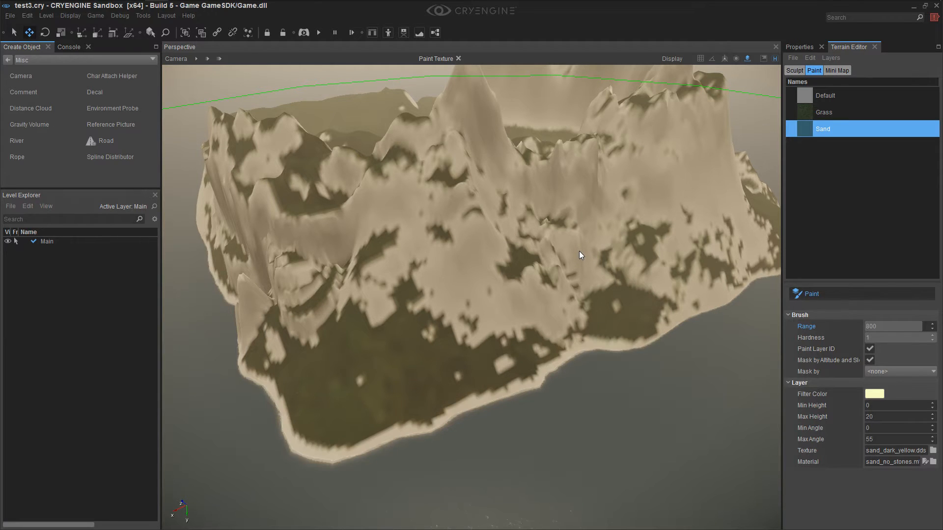
{"action": "right_click_drag", "start_coordinate": [579, 250], "coordinate": [583, 316]}
Inspect the sand coverage around the island from above and from several sides
{"action": "left_click", "coordinate": [217, 57]}
{"action": "key", "text": "s"}
{"action": "right_click_drag", "start_coordinate": [315, 197], "coordinate": [314, 143]}
{"action": "scroll", "coordinate": [314, 192], "scroll_direction": "up", "scroll_amount": 3}
{"action": "key", "text": "s"}
{"action": "mouse_move", "coordinate": [457, 147]}
{"action": "right_mouse_down"}
{"action": "mouse_move", "coordinate": [457, 211]}
{"action": "mouse_move", "coordinate": [448, 186]}
{"action": "mouse_move", "coordinate": [505, 180]}
{"action": "mouse_move", "coordinate": [484, 177]}
{"action": "mouse_move", "coordinate": [466, 143]}
{"action": "mouse_move", "coordinate": [449, 142]}
{"action": "mouse_move", "coordinate": [454, 183]}
{"action": "mouse_move", "coordinate": [458, 143]}
{"action": "mouse_move", "coordinate": [479, 174]}
{"action": "mouse_move", "coordinate": [538, 181]}
{"action": "mouse_move", "coordinate": [586, 161]}
{"action": "mouse_move", "coordinate": [577, 185]}
{"action": "right_mouse_up"}
{"action": "key", "text": "w"}
{"action": "key", "text": "w"}
{"action": "key", "text": "s"}
{"action": "key", "text": "w"}
{"action": "key", "text": "s"}
{"action": "key", "text": "w"}
{"action": "key", "text": "s"}
{"action": "key", "text": "a"}
{"action": "key", "text": "w"}
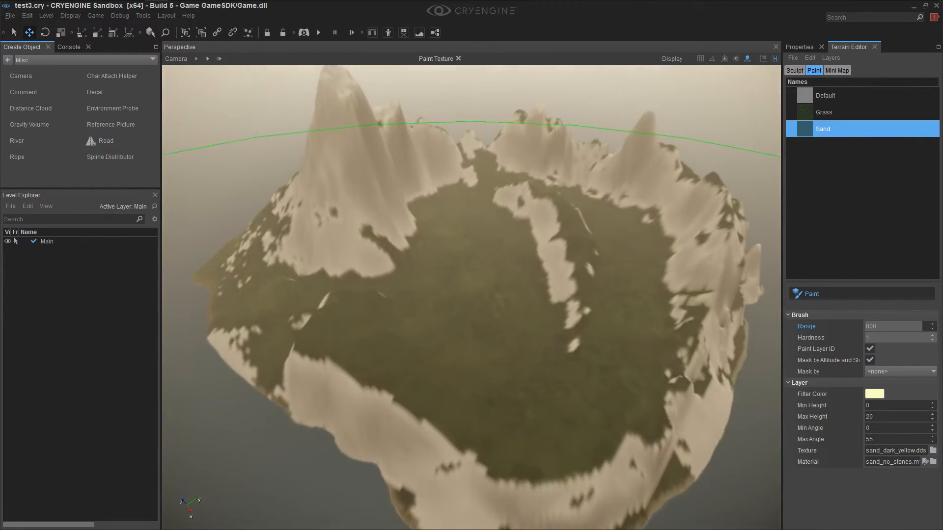
{"action": "right_click_drag", "start_coordinate": [466, 217], "coordinate": [460, 226]}
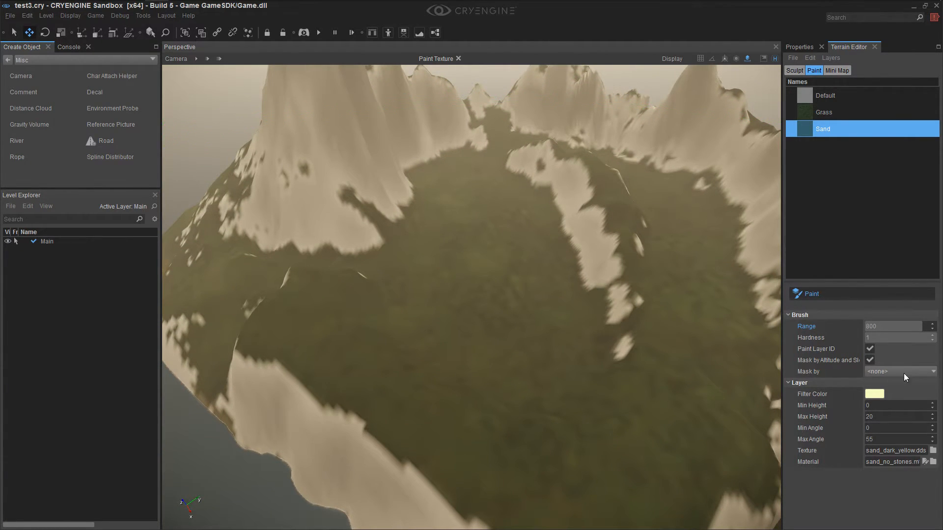
Turn off painting, add a new terrain layer below Sand and name it Cliffs
{"action": "left_click", "coordinate": [841, 297]}
{"action": "right_click_drag", "start_coordinate": [589, 362], "coordinate": [597, 393]}
{"action": "right_click_drag", "start_coordinate": [624, 186], "coordinate": [662, 184]}
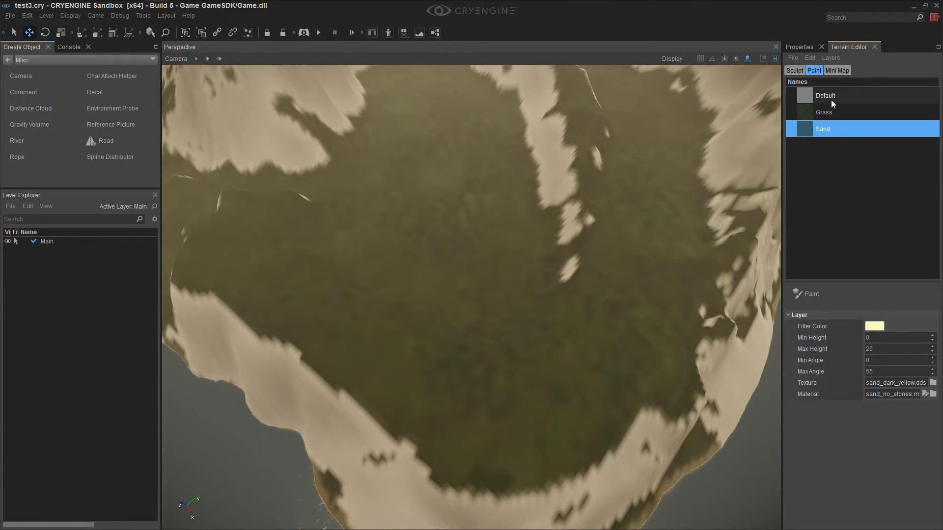
{"action": "right_click_drag", "start_coordinate": [609, 197], "coordinate": [683, 197]}
{"action": "right_click", "coordinate": [838, 144]}
{"action": "left_click", "coordinate": [850, 149]}
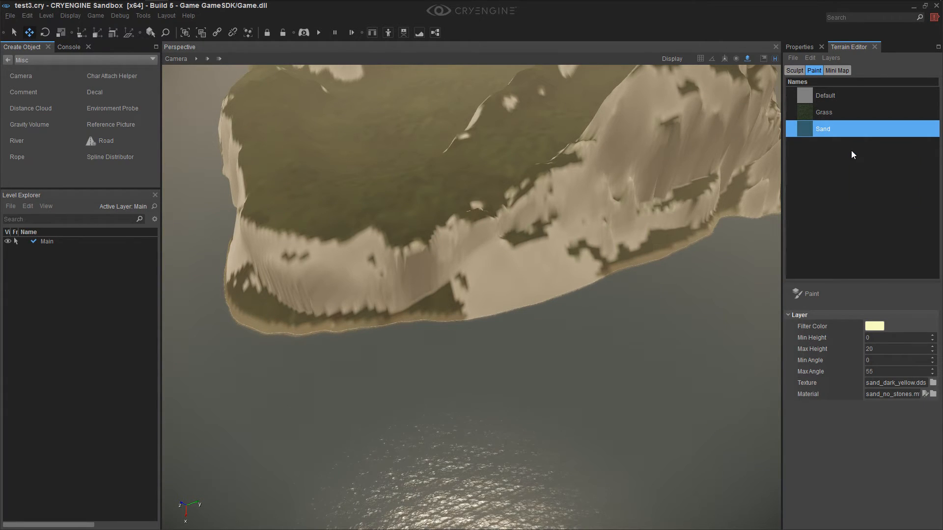
{"action": "double_click", "coordinate": [839, 147]}
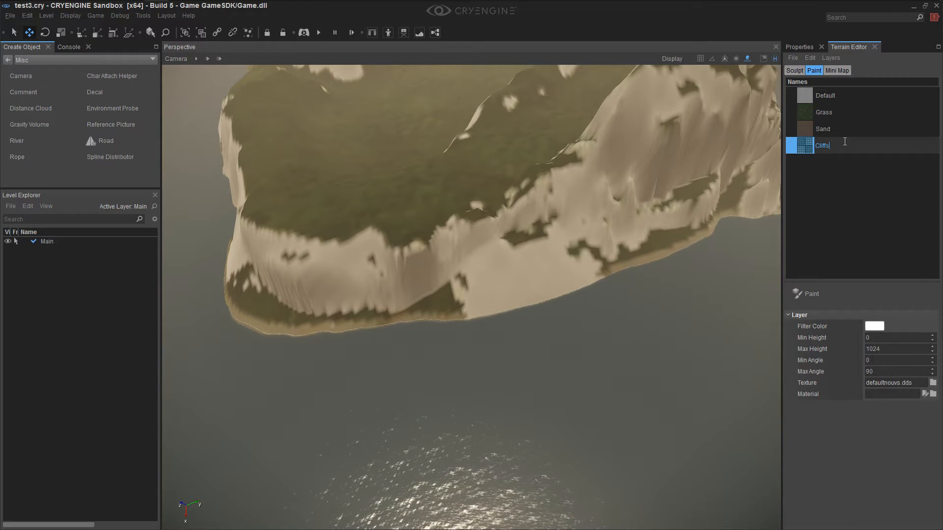
{"action": "type", "text": "s"}
{"action": "key", "text": "Return"}
{"action": "right_click_drag", "start_coordinate": [612, 171], "coordinate": [744, 238]}
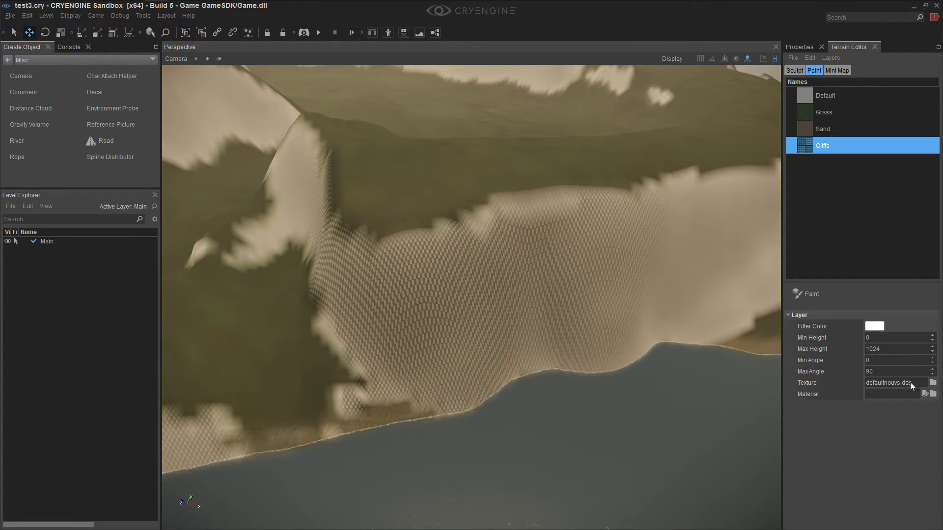
Set the Cliffs layer's Min Angle to 55, keeping its Max Angle at 90
{"action": "left_click", "coordinate": [876, 340]}
{"action": "right_click_drag", "start_coordinate": [552, 366], "coordinate": [688, 443]}
{"action": "left_click", "coordinate": [882, 370]}
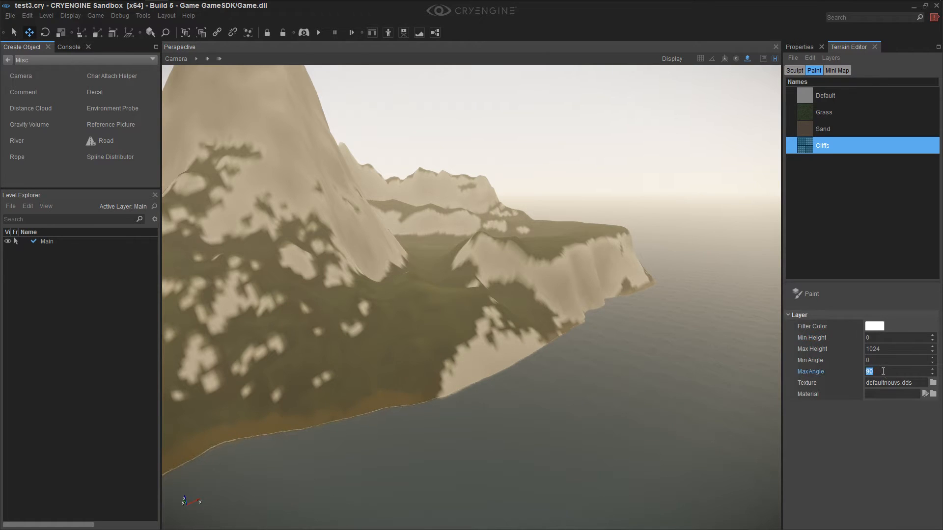
{"action": "left_click", "coordinate": [882, 360]}
{"action": "type", "text": "55"}
{"action": "double_click", "coordinate": [883, 371]}
{"action": "right_click_drag", "start_coordinate": [604, 350], "coordinate": [604, 391]}
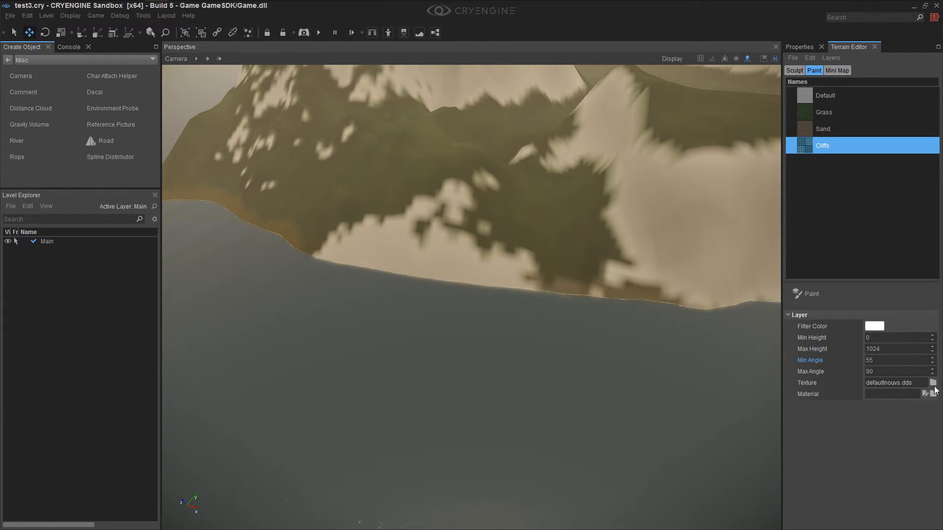
{"action": "left_click", "coordinate": [933, 383]}
{"action": "scroll", "coordinate": [491, 255], "scroll_direction": "down", "scroll_amount": 3}
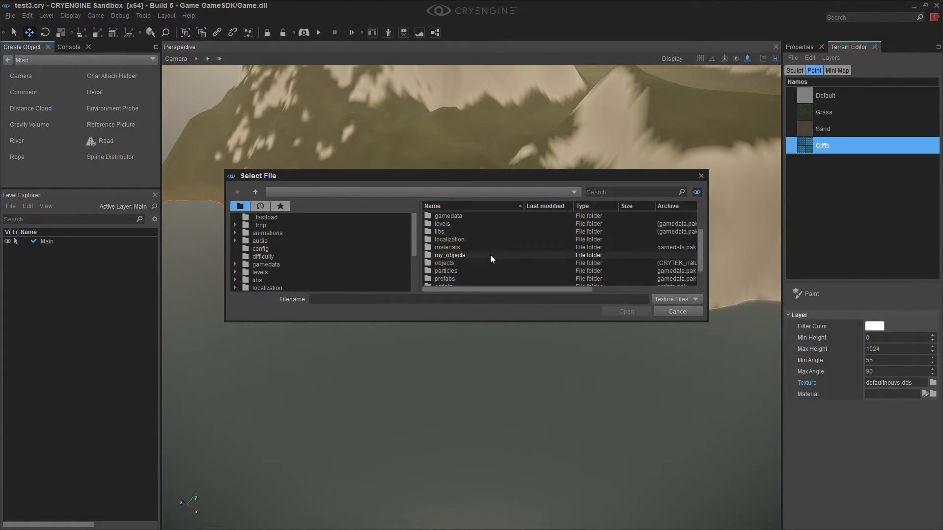
{"action": "double_click", "coordinate": [456, 269]}
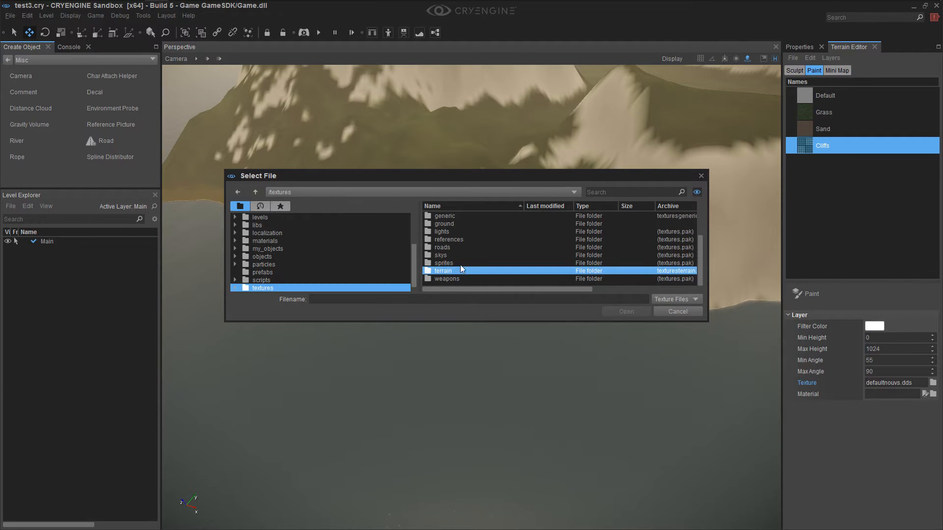
{"action": "left_click", "coordinate": [462, 248]}
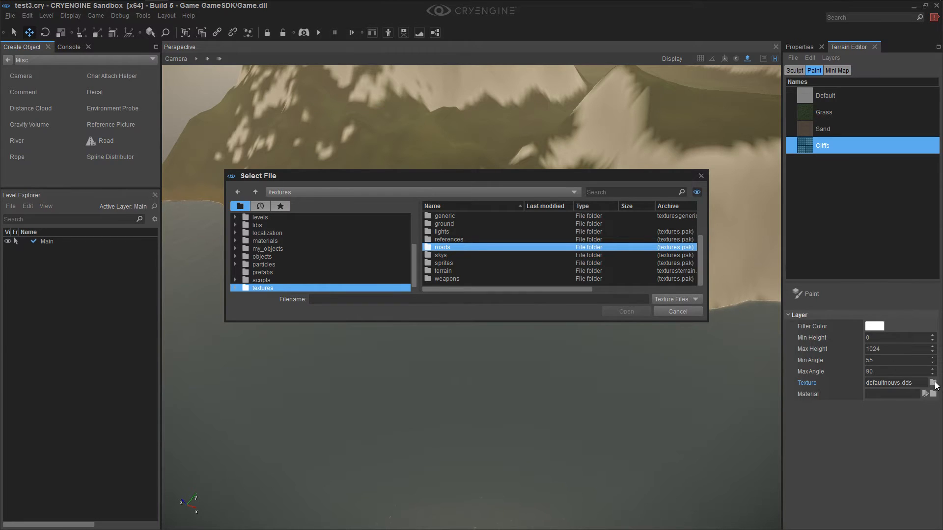
{"action": "left_click", "coordinate": [665, 313]}
Assign grey.dds from the textures/defaults folder as the Cliffs layer's texture
{"action": "left_click", "coordinate": [932, 383]}
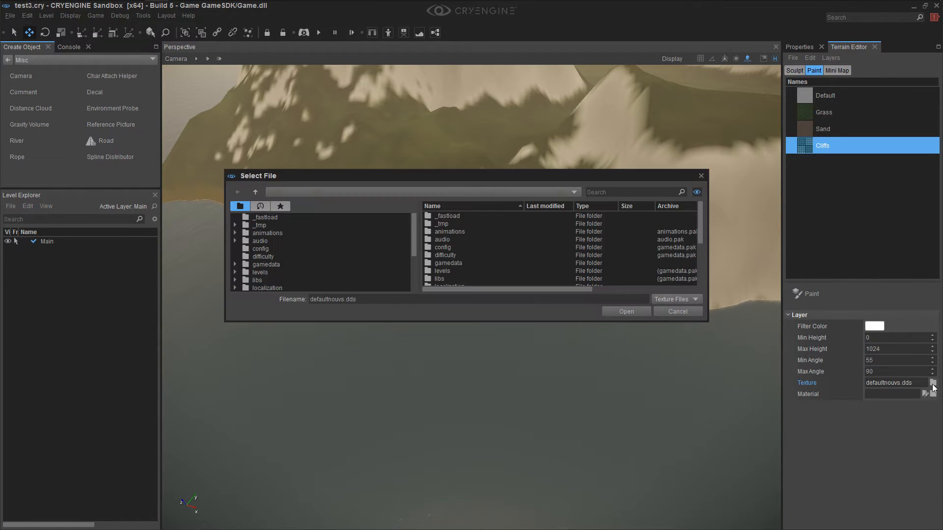
{"action": "scroll", "coordinate": [464, 251], "scroll_direction": "down", "scroll_amount": 2}
{"action": "scroll", "coordinate": [458, 272], "scroll_direction": "up", "scroll_amount": 2}
{"action": "scroll", "coordinate": [457, 251], "scroll_direction": "down", "scroll_amount": 2}
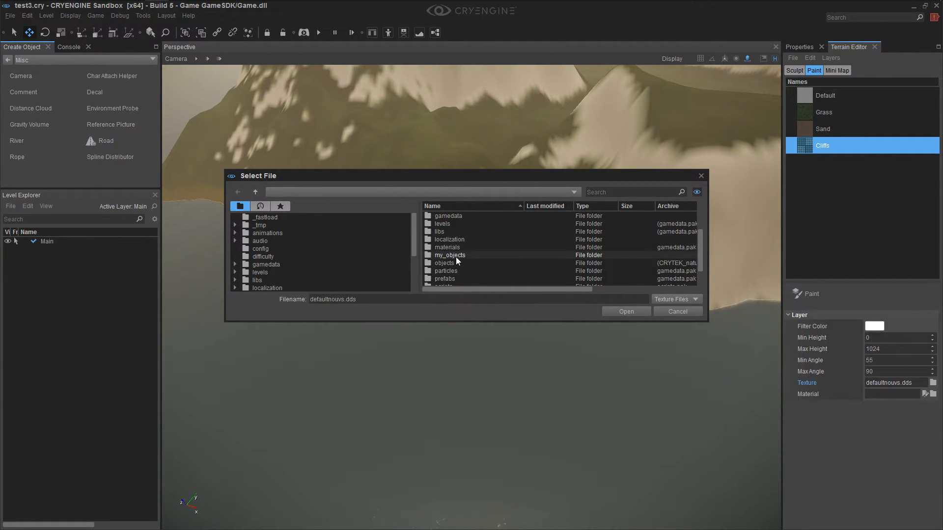
{"action": "scroll", "coordinate": [455, 255], "scroll_direction": "down", "scroll_amount": 1}
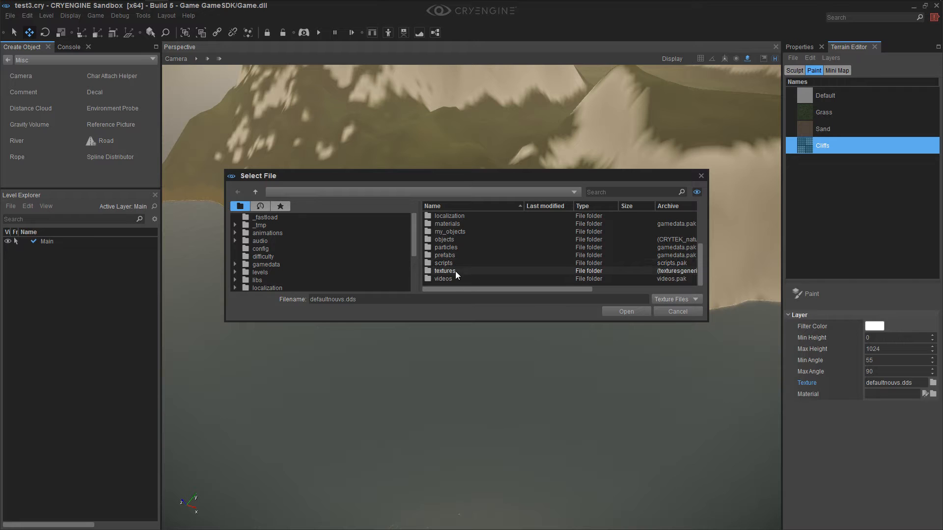
{"action": "left_click", "coordinate": [455, 271]}
{"action": "double_click", "coordinate": [455, 271]}
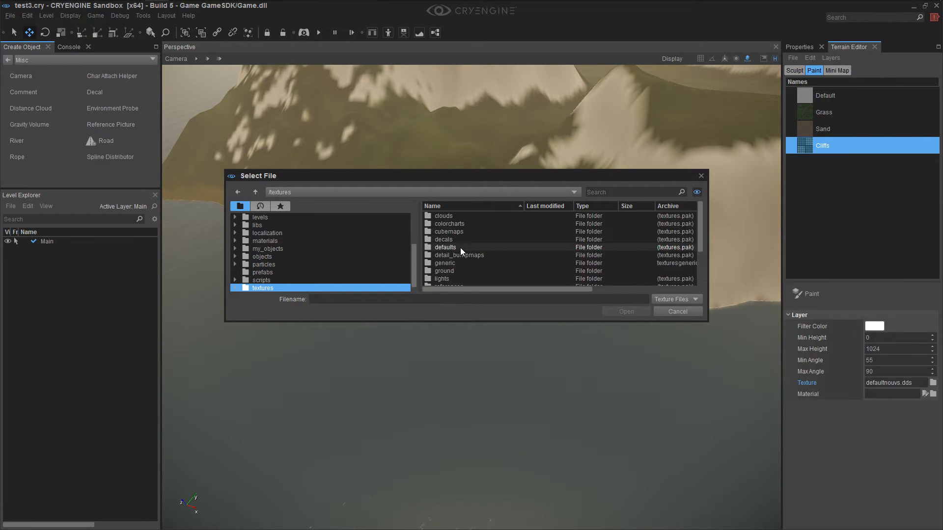
{"action": "double_click", "coordinate": [445, 247]}
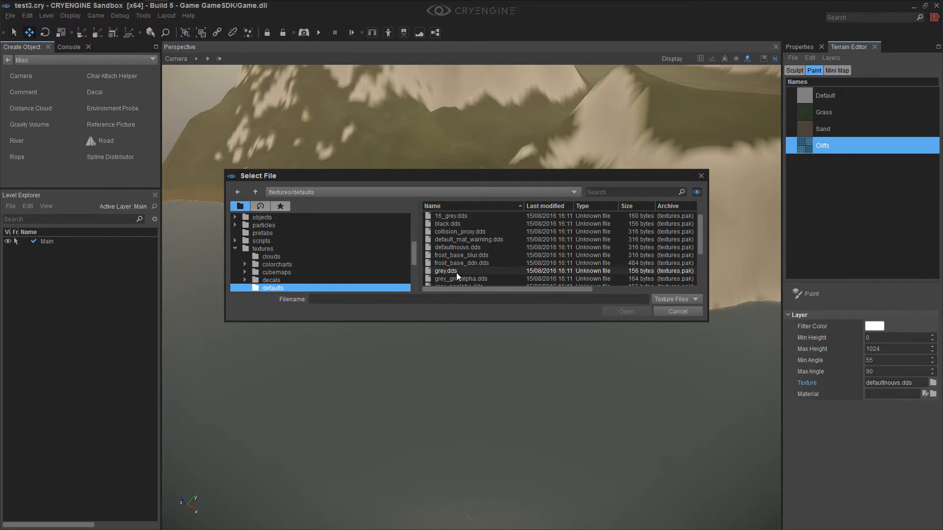
{"action": "left_click", "coordinate": [456, 272]}
{"action": "left_click", "coordinate": [615, 312]}
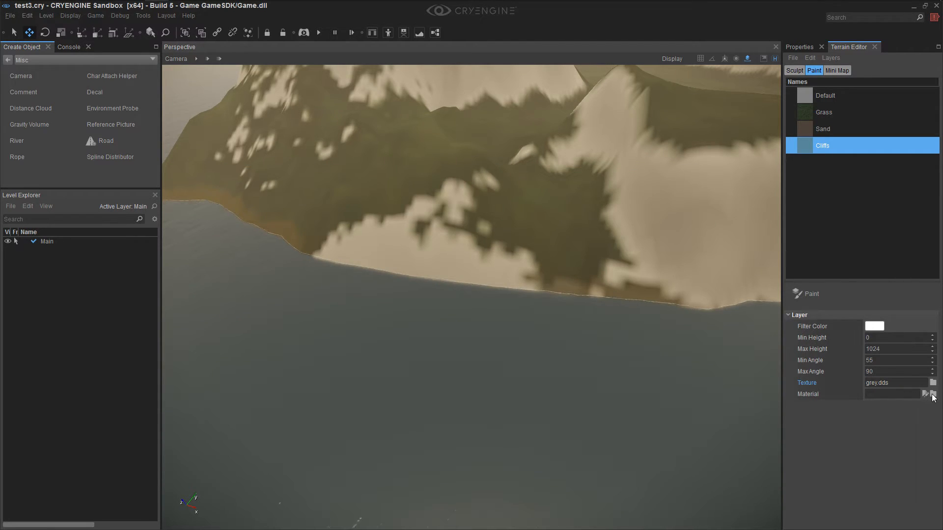
Start choosing the Cliffs layer's material and look through the files in the materials/terrain folder
{"action": "left_click", "coordinate": [933, 394]}
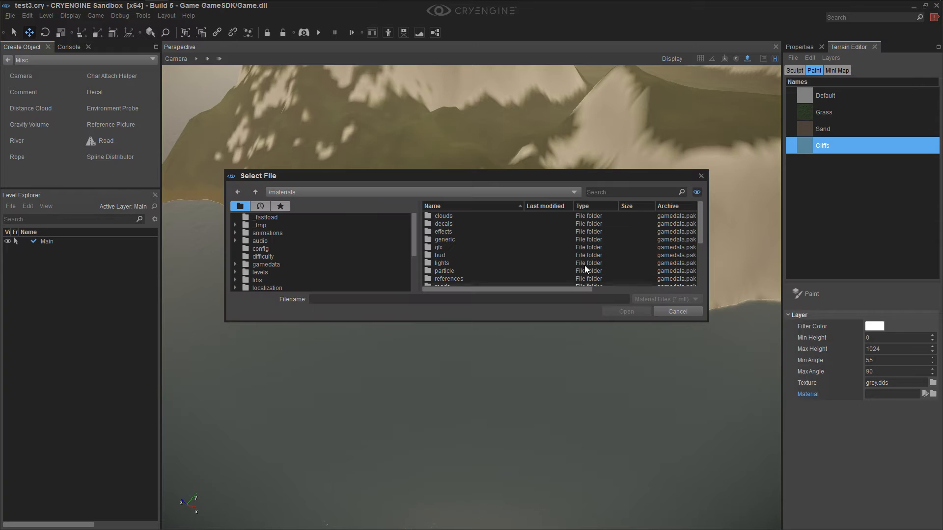
{"action": "scroll", "coordinate": [502, 252], "scroll_direction": "down", "scroll_amount": 2}
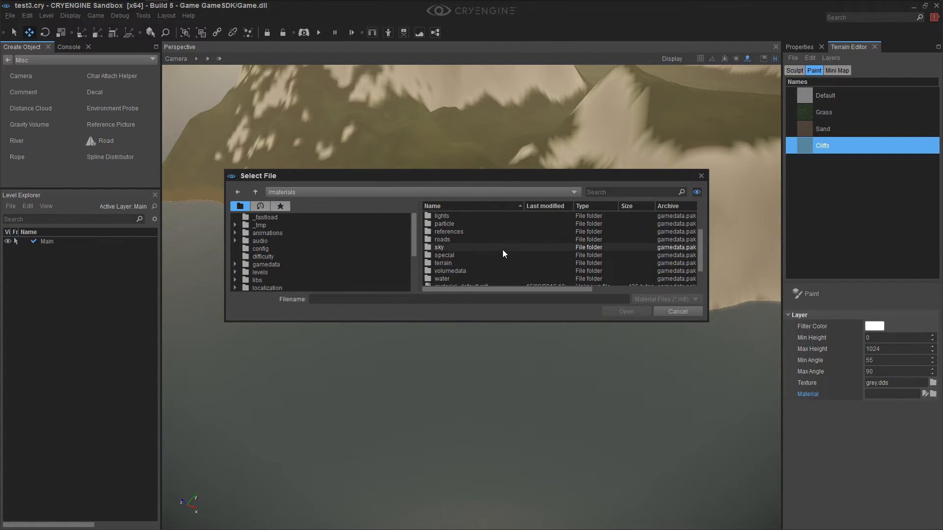
{"action": "scroll", "coordinate": [502, 249], "scroll_direction": "down", "scroll_amount": 1}
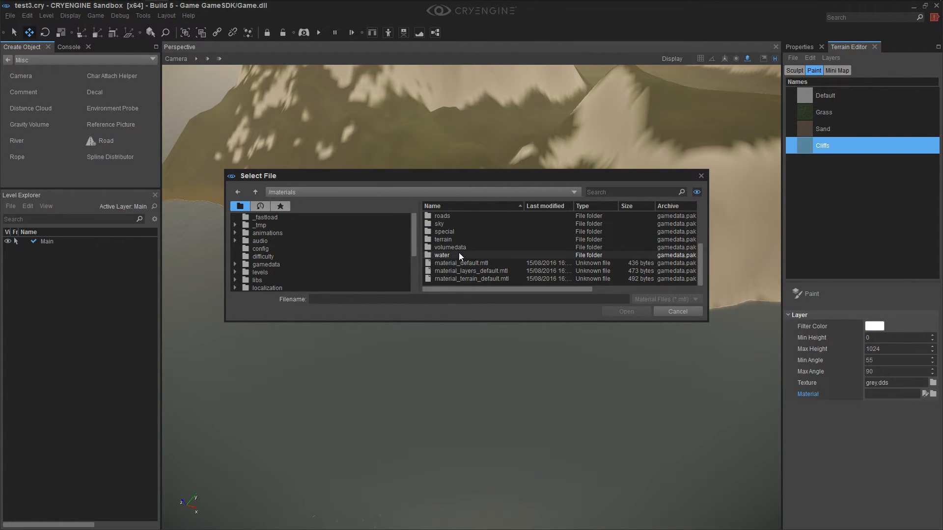
{"action": "double_click", "coordinate": [461, 240]}
{"action": "left_click", "coordinate": [461, 240]}
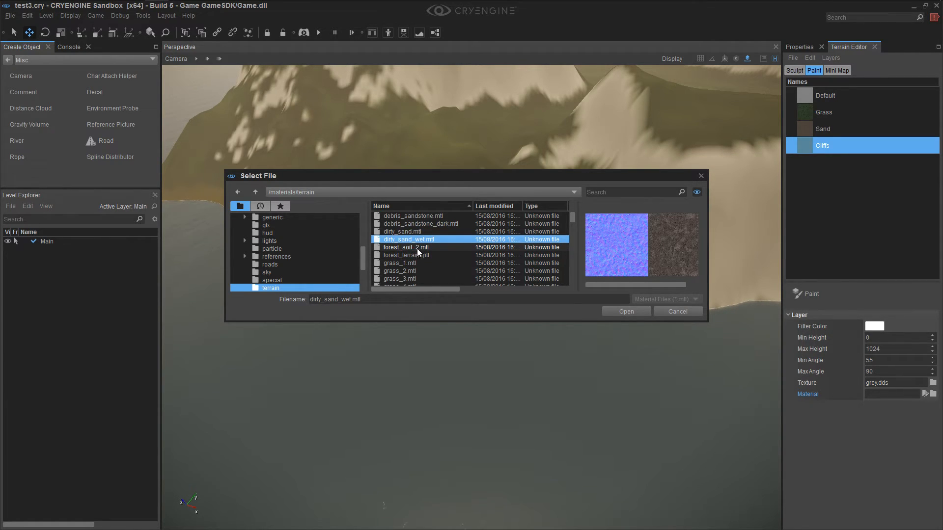
{"action": "scroll", "coordinate": [415, 253], "scroll_direction": "down", "scroll_amount": 5}
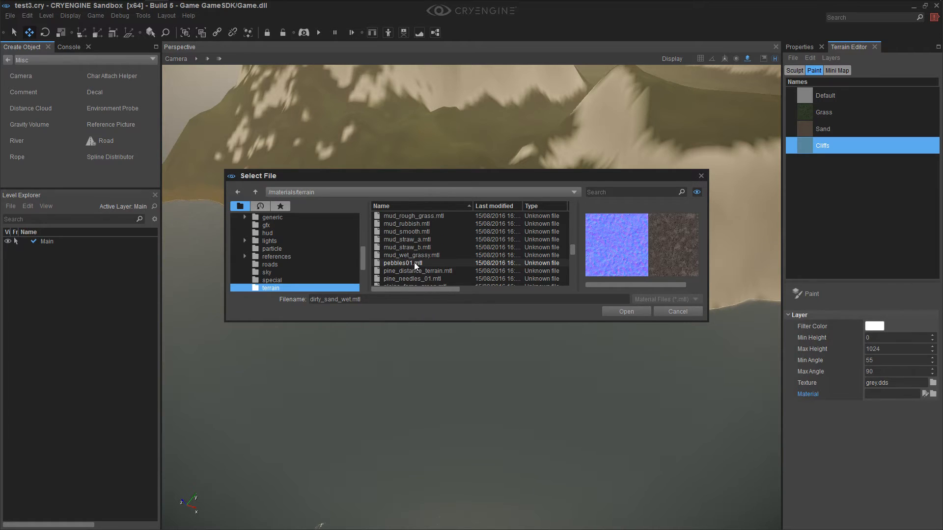
{"action": "scroll", "coordinate": [422, 269], "scroll_direction": "up", "scroll_amount": 8}
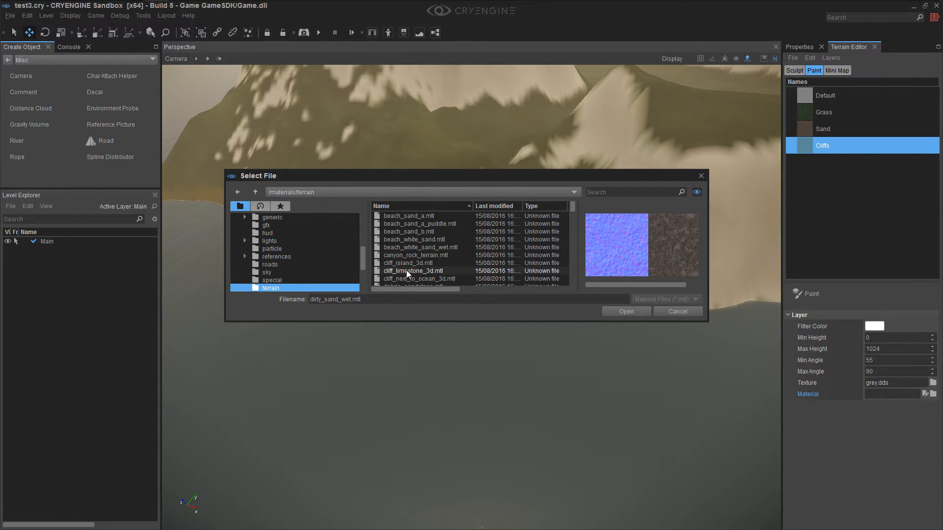
Compare the cliff materials with the other terrain materials and assign cliff_limestone_3d.mtl to the Cliffs layer
{"action": "left_click", "coordinate": [414, 271]}
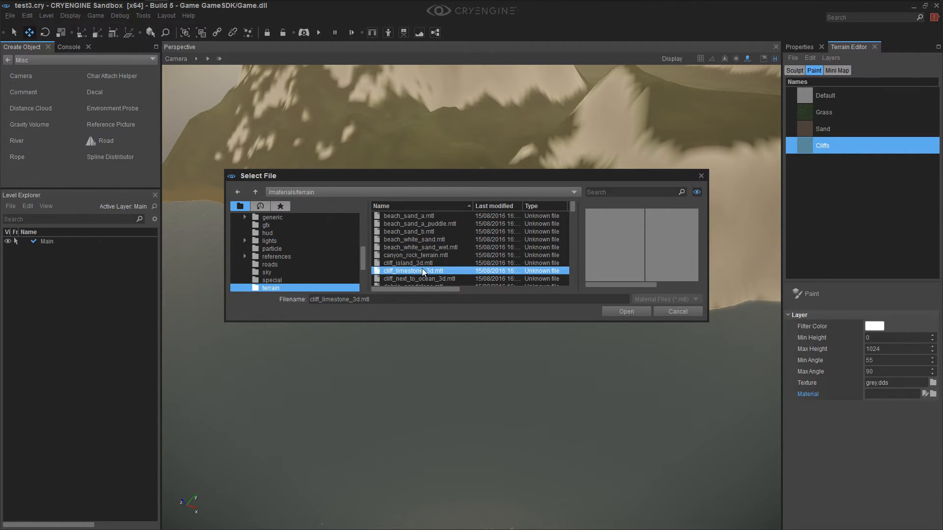
{"action": "left_click", "coordinate": [423, 265]}
{"action": "left_click", "coordinate": [426, 272]}
{"action": "left_click", "coordinate": [421, 265]}
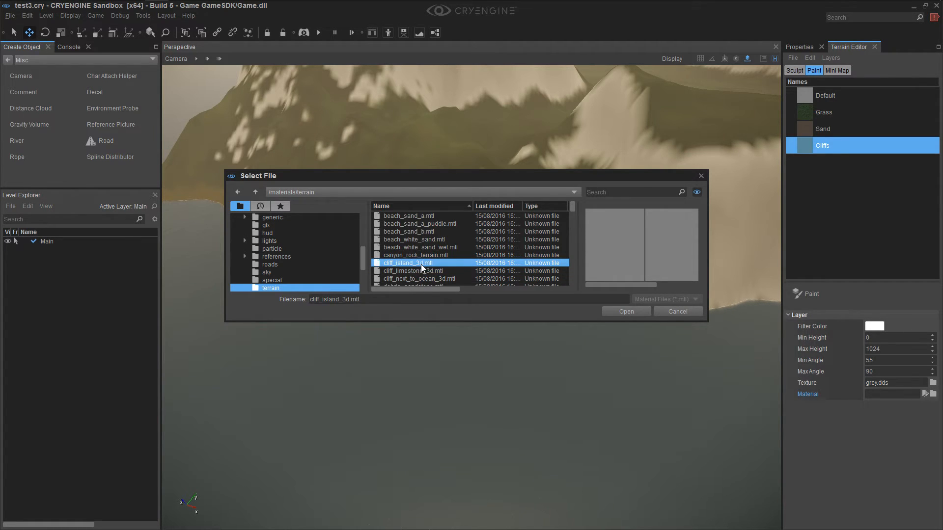
{"action": "scroll", "coordinate": [435, 261], "scroll_direction": "down", "scroll_amount": 1}
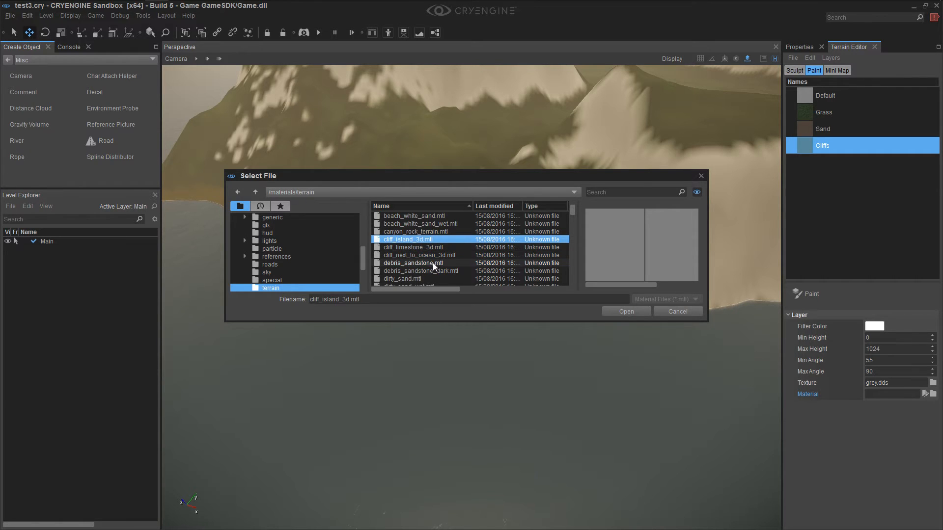
{"action": "scroll", "coordinate": [433, 266], "scroll_direction": "down", "scroll_amount": 8}
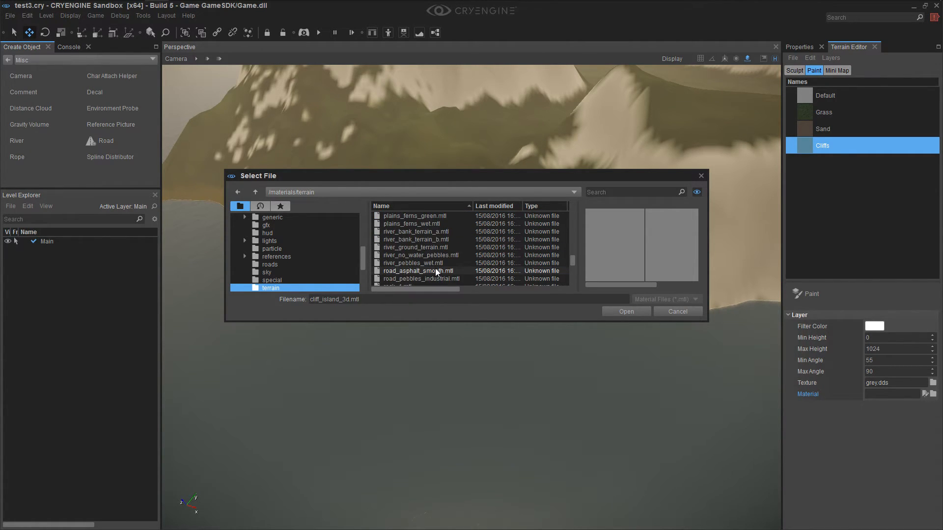
{"action": "scroll", "coordinate": [436, 270], "scroll_direction": "down", "scroll_amount": 2}
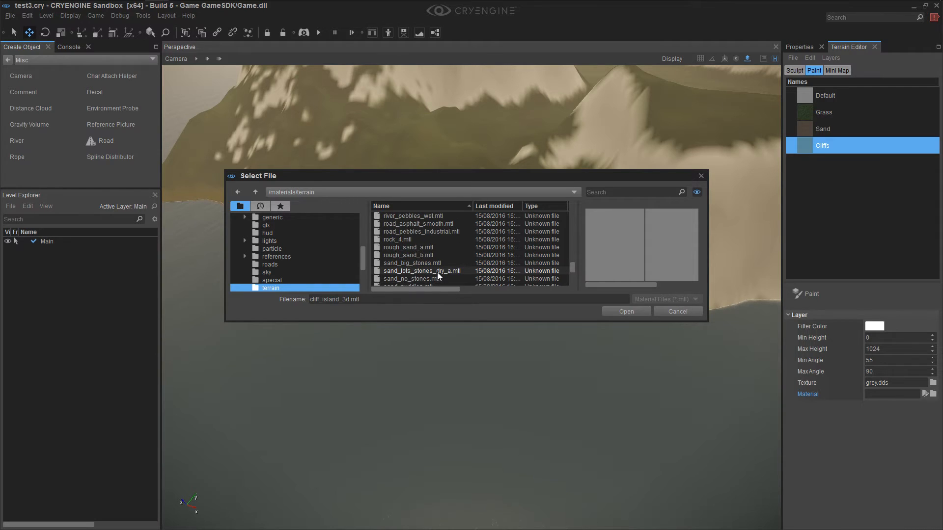
{"action": "scroll", "coordinate": [434, 267], "scroll_direction": "up", "scroll_amount": 2}
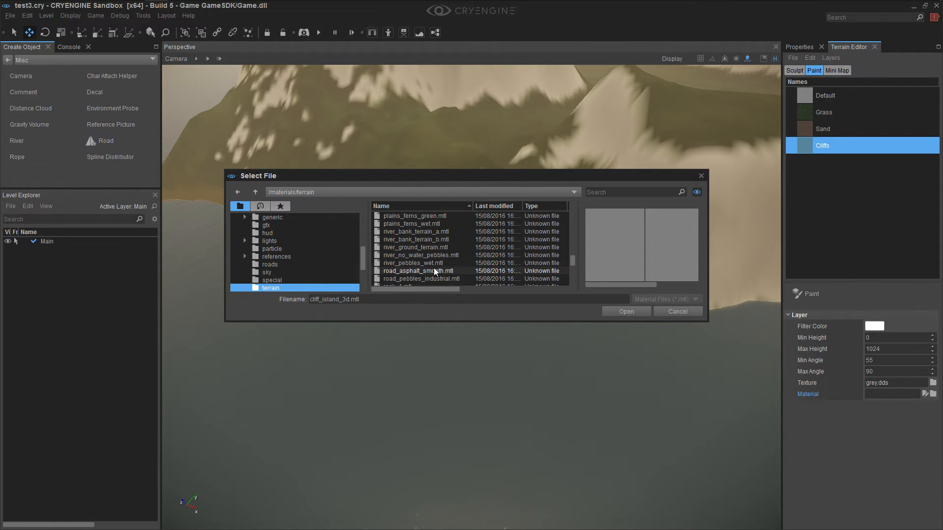
{"action": "scroll", "coordinate": [429, 261], "scroll_direction": "up", "scroll_amount": 3}
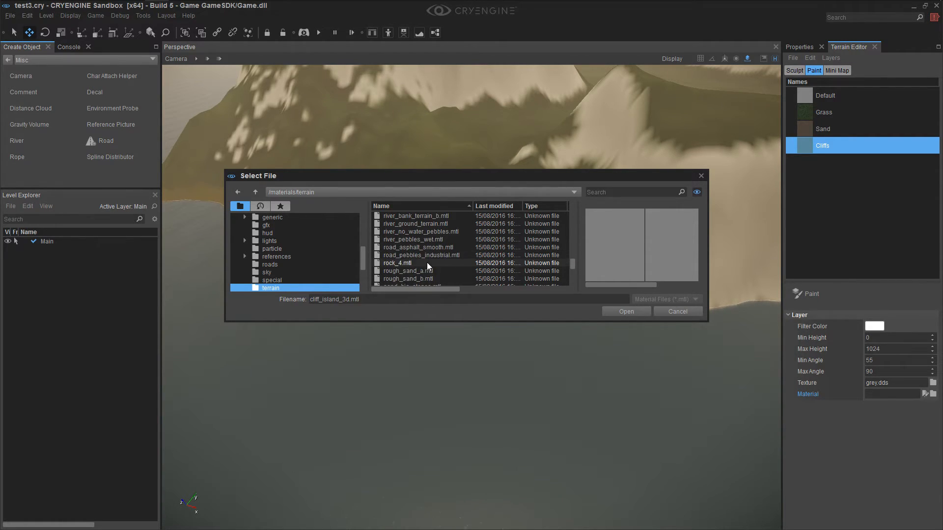
{"action": "scroll", "coordinate": [429, 263], "scroll_direction": "up", "scroll_amount": 6}
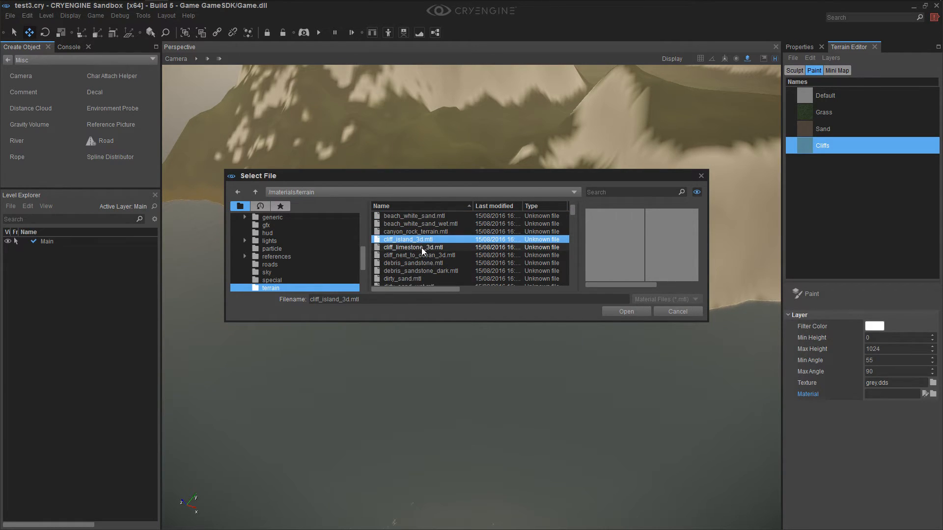
{"action": "left_click", "coordinate": [422, 248]}
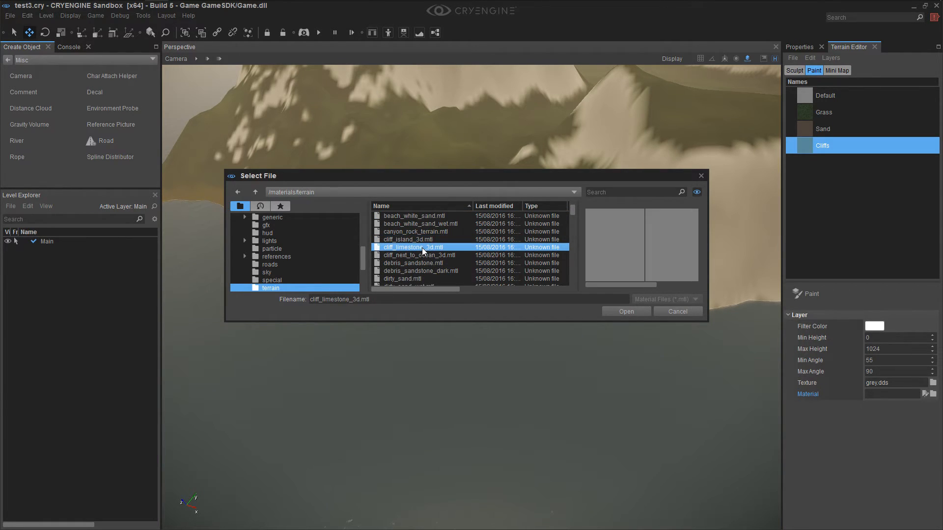
{"action": "left_click", "coordinate": [614, 313]}
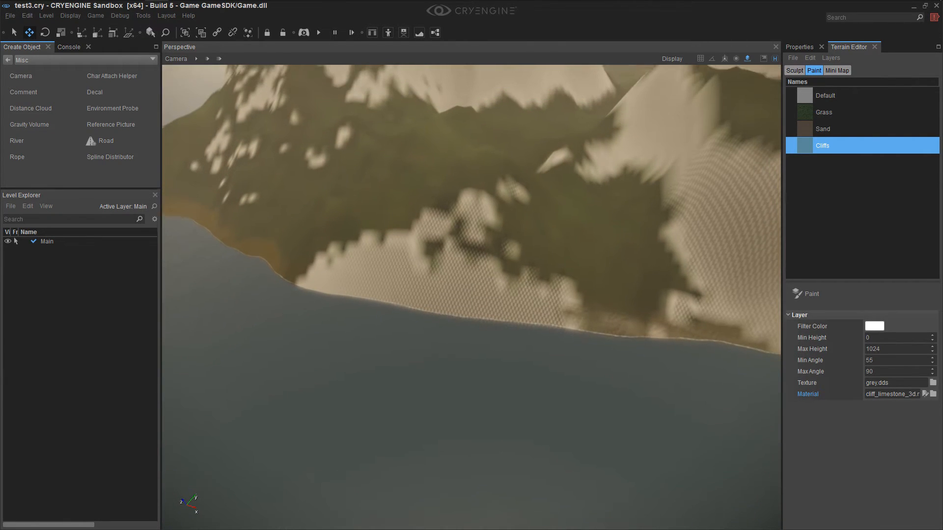
Adjust the camera speed and move in close to the unpainted steep cliff face above the water
{"action": "right_click_drag", "start_coordinate": [294, 206], "coordinate": [296, 226]}
{"action": "left_click", "coordinate": [196, 59]}
{"action": "key", "text": "w"}
{"action": "right_click_drag", "start_coordinate": [246, 135], "coordinate": [244, 124]}
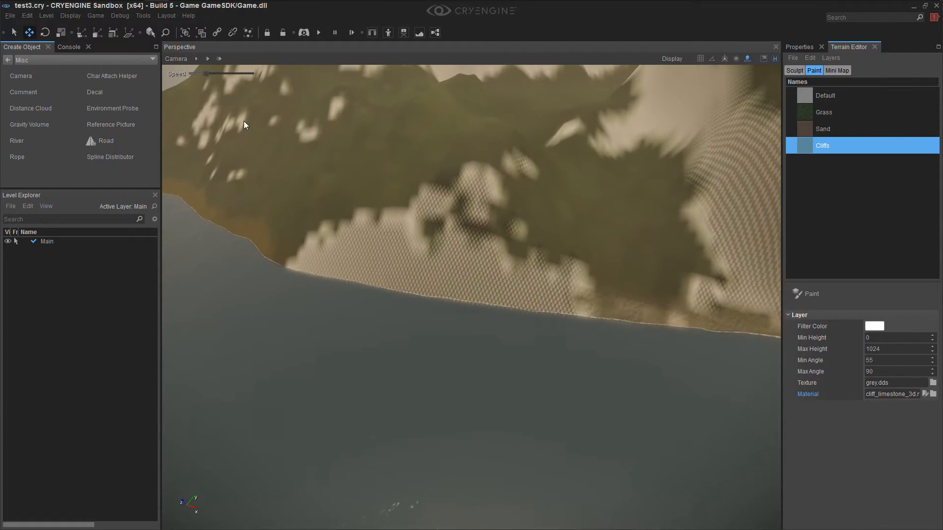
{"action": "left_click", "coordinate": [209, 58]}
{"action": "key", "text": "w"}
{"action": "right_click_drag", "start_coordinate": [387, 212], "coordinate": [388, 219]}
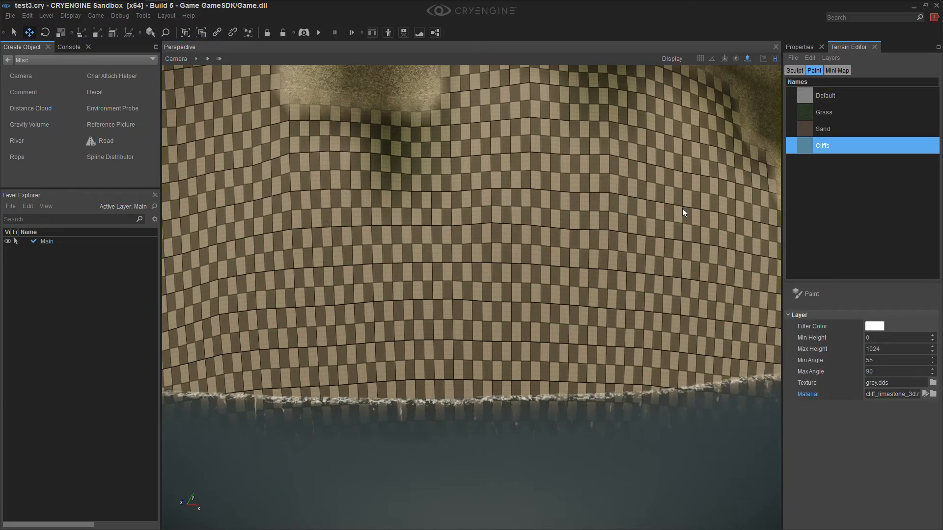
Turn on painting for the Cliffs layer and set the brush Range to 3
{"action": "left_click", "coordinate": [809, 292]}
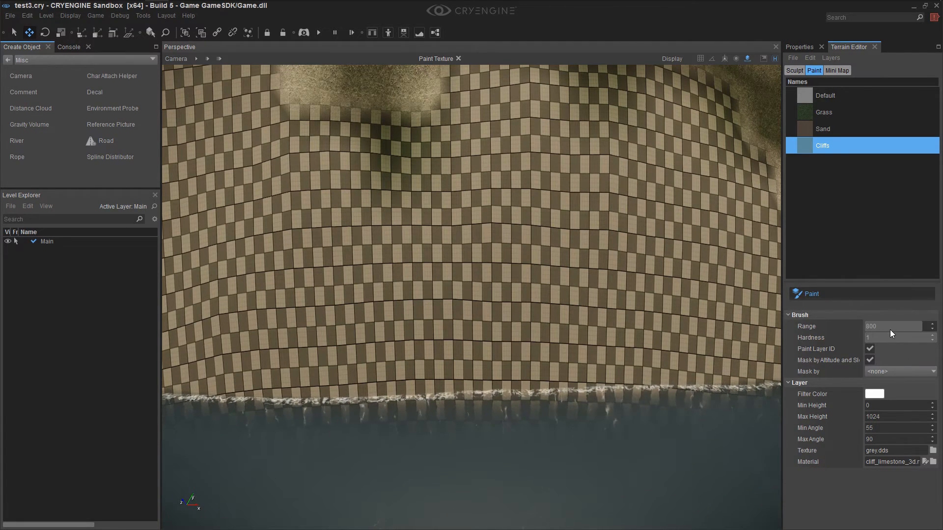
{"action": "left_click_drag", "start_coordinate": [889, 327], "coordinate": [869, 328]}
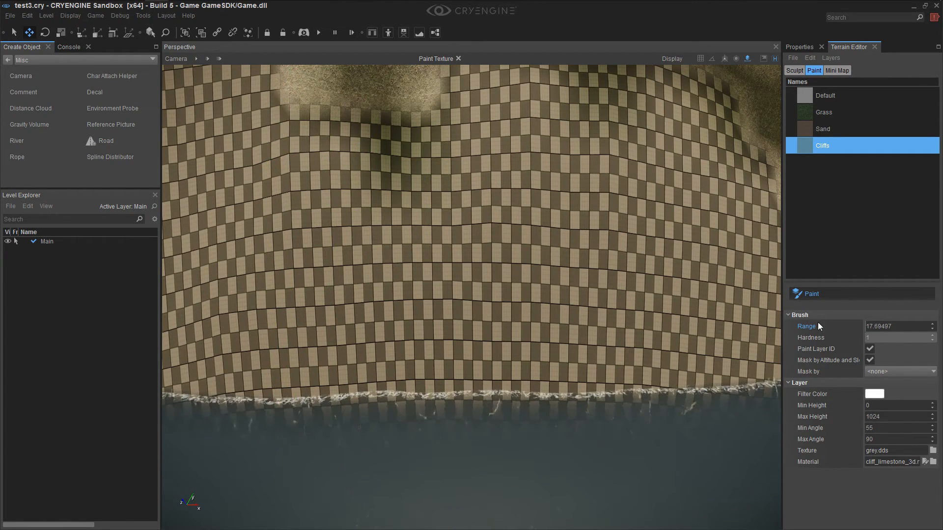
{"action": "left_click_drag", "start_coordinate": [893, 329], "coordinate": [889, 320]}
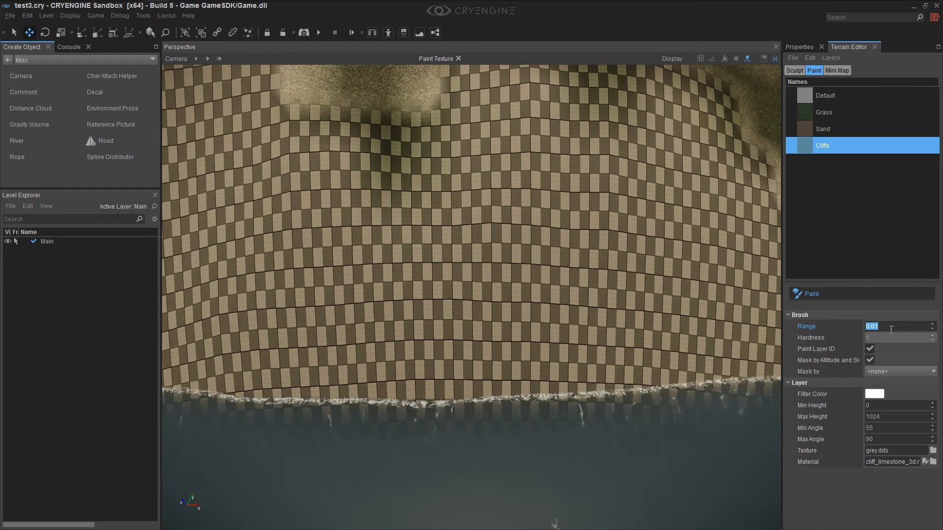
{"action": "type", "text": "3"}
{"action": "key", "text": "Return"}
Paint the Cliffs layer over the middle of the steep checkered face and onto the slope above it
{"action": "left_click", "coordinate": [532, 258]}
{"action": "mouse_move", "coordinate": [565, 266]}
{"action": "right_mouse_down"}
{"action": "mouse_move", "coordinate": [556, 253]}
{"action": "mouse_move", "coordinate": [597, 249]}
{"action": "right_mouse_up"}
{"action": "mouse_move", "coordinate": [598, 249]}
{"action": "left_mouse_down"}
{"action": "mouse_move", "coordinate": [606, 246]}
{"action": "mouse_move", "coordinate": [553, 233]}
{"action": "mouse_move", "coordinate": [559, 240]}
{"action": "left_mouse_up"}
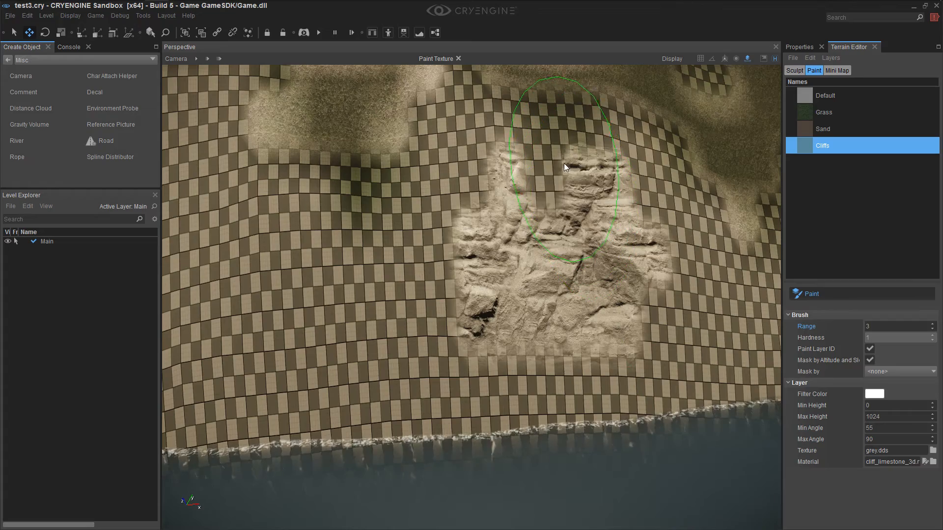
{"action": "left_click", "coordinate": [399, 220]}
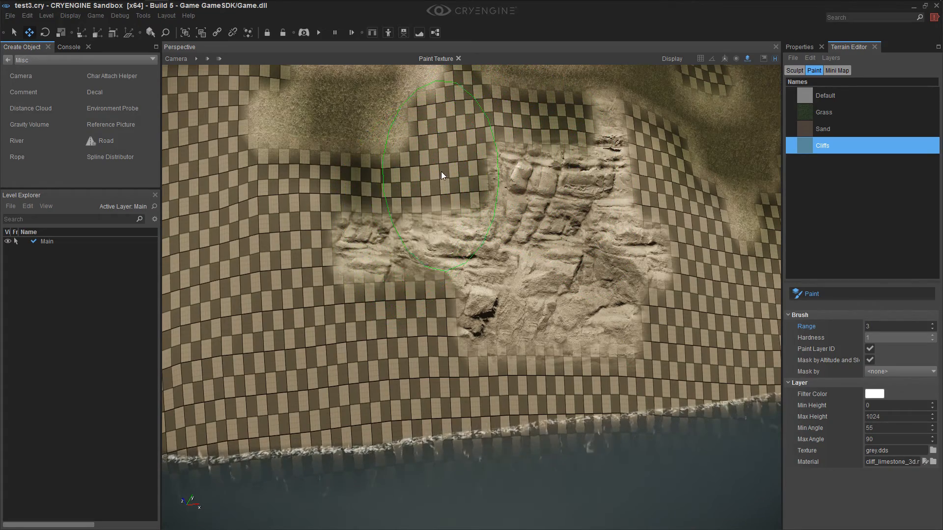
{"action": "right_click_drag", "start_coordinate": [564, 287], "coordinate": [560, 276]}
{"action": "left_click", "coordinate": [422, 162]}
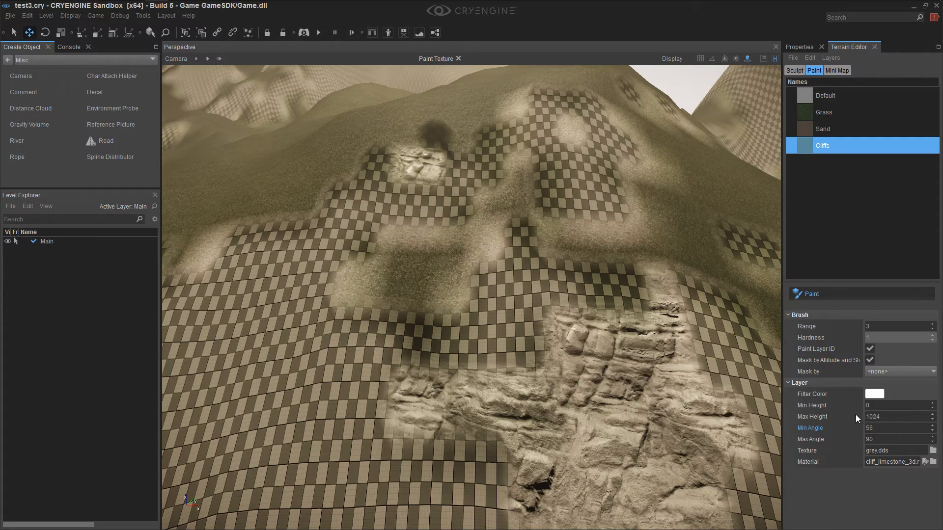
Set the Cliffs layer's Min Angle to 54 and paint the steep face down to the waterline and along to its far end
{"action": "double_click", "coordinate": [882, 429]}
{"action": "mouse_move", "coordinate": [468, 326]}
{"action": "left_mouse_down"}
{"action": "mouse_move", "coordinate": [235, 394]}
{"action": "mouse_move", "coordinate": [430, 267]}
{"action": "mouse_move", "coordinate": [432, 346]}
{"action": "left_mouse_up"}
{"action": "mouse_move", "coordinate": [402, 249]}
{"action": "left_mouse_down"}
{"action": "mouse_move", "coordinate": [370, 202]}
{"action": "mouse_move", "coordinate": [343, 225]}
{"action": "mouse_move", "coordinate": [440, 268]}
{"action": "left_mouse_up"}
{"action": "key", "text": "s"}
{"action": "mouse_move", "coordinate": [505, 332]}
{"action": "right_mouse_down"}
{"action": "mouse_move", "coordinate": [508, 343]}
{"action": "mouse_move", "coordinate": [507, 330]}
{"action": "mouse_move", "coordinate": [467, 326]}
{"action": "right_mouse_up"}
{"action": "mouse_move", "coordinate": [403, 317]}
{"action": "left_mouse_down"}
{"action": "mouse_move", "coordinate": [424, 337]}
{"action": "mouse_move", "coordinate": [326, 347]}
{"action": "mouse_move", "coordinate": [429, 364]}
{"action": "mouse_move", "coordinate": [646, 366]}
{"action": "mouse_move", "coordinate": [606, 315]}
{"action": "mouse_move", "coordinate": [325, 306]}
{"action": "mouse_move", "coordinate": [526, 347]}
{"action": "left_mouse_up"}
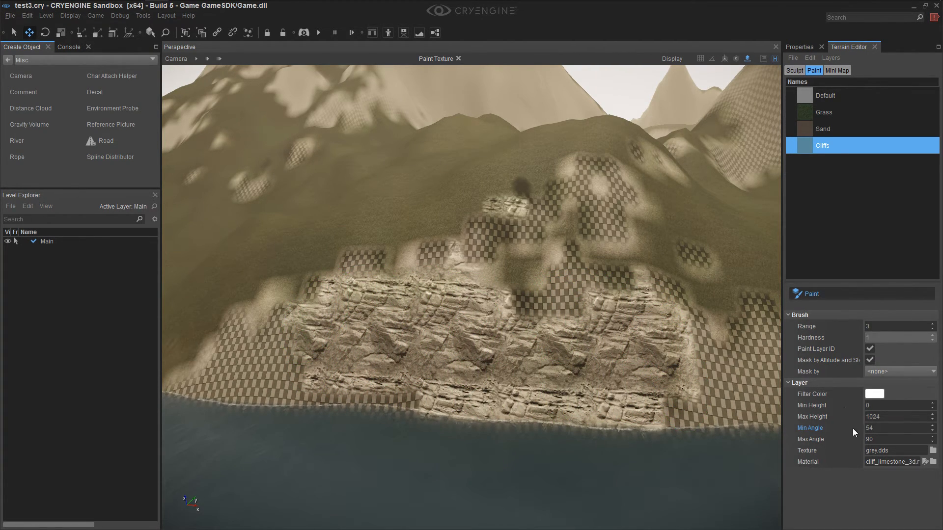
{"action": "mouse_move", "coordinate": [265, 362]}
{"action": "left_mouse_down"}
{"action": "mouse_move", "coordinate": [399, 379]}
{"action": "mouse_move", "coordinate": [221, 364]}
{"action": "mouse_move", "coordinate": [302, 317]}
{"action": "left_mouse_up"}
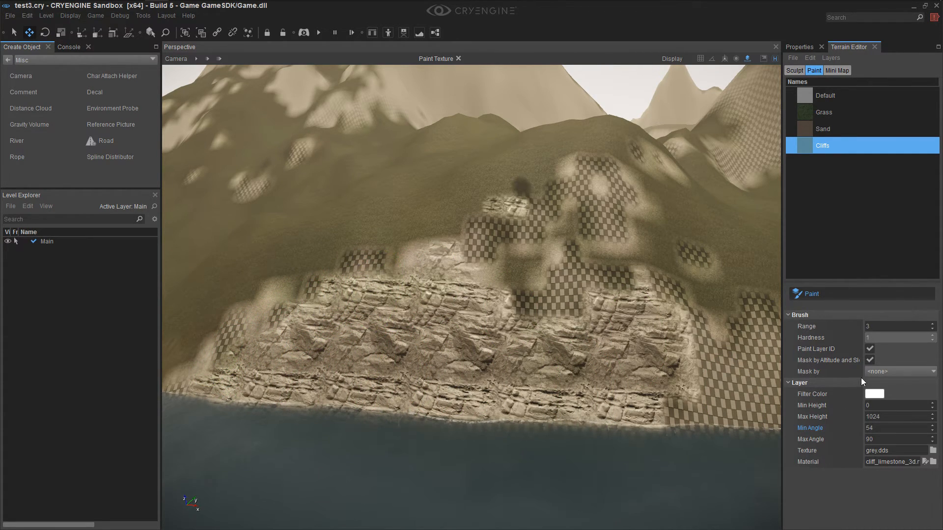
Set Min Angle to 52 and paint the Cliffs layer over the checkered patches left along the cliff's upper edge and slope
{"action": "right_click_drag", "start_coordinate": [512, 276], "coordinate": [486, 275]}
{"action": "double_click", "coordinate": [877, 430]}
{"action": "type", "text": "52"}
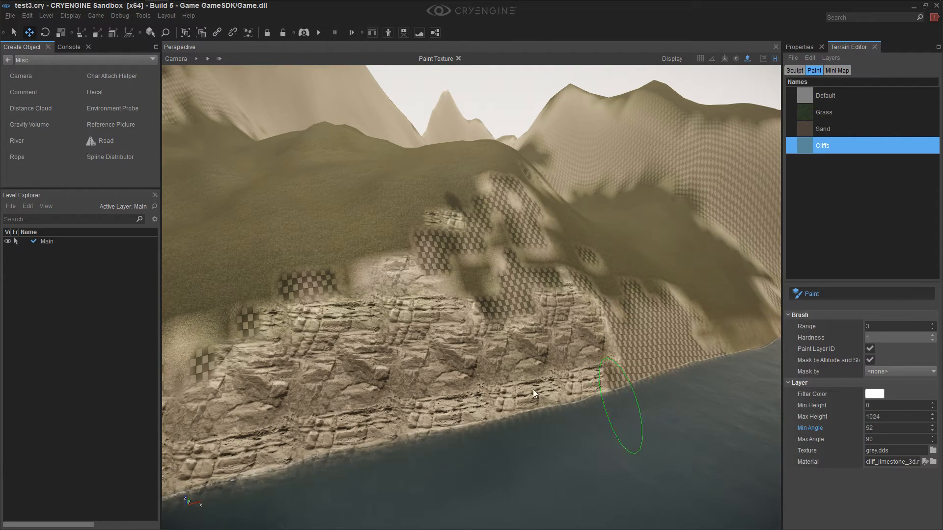
{"action": "mouse_move", "coordinate": [287, 257]}
{"action": "left_mouse_down"}
{"action": "mouse_move", "coordinate": [311, 290]}
{"action": "mouse_move", "coordinate": [205, 336]}
{"action": "mouse_move", "coordinate": [222, 367]}
{"action": "left_mouse_up"}
{"action": "key", "text": "d"}
{"action": "mouse_move", "coordinate": [268, 366]}
{"action": "right_mouse_down"}
{"action": "mouse_move", "coordinate": [256, 369]}
{"action": "mouse_move", "coordinate": [271, 361]}
{"action": "right_mouse_up"}
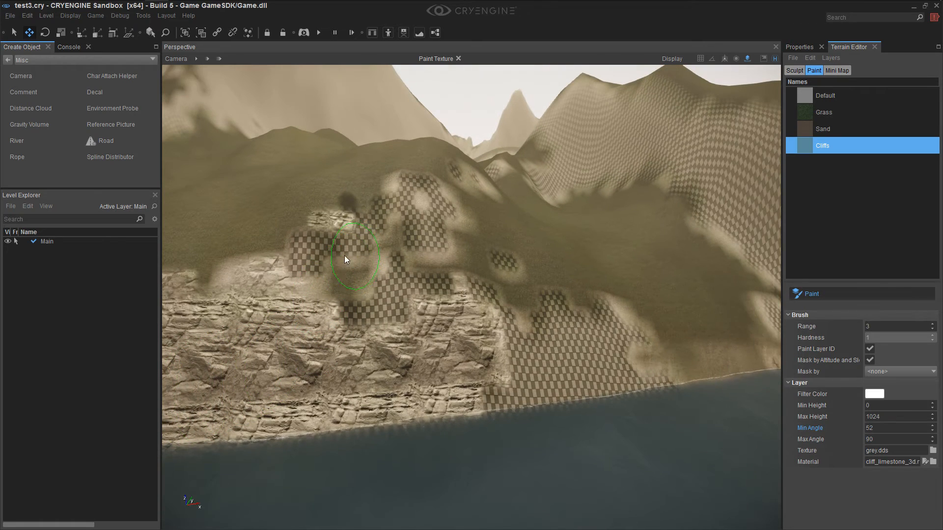
{"action": "mouse_move", "coordinate": [302, 276]}
{"action": "left_mouse_down"}
{"action": "mouse_move", "coordinate": [396, 319]}
{"action": "mouse_move", "coordinate": [382, 234]}
{"action": "mouse_move", "coordinate": [360, 214]}
{"action": "left_mouse_up"}
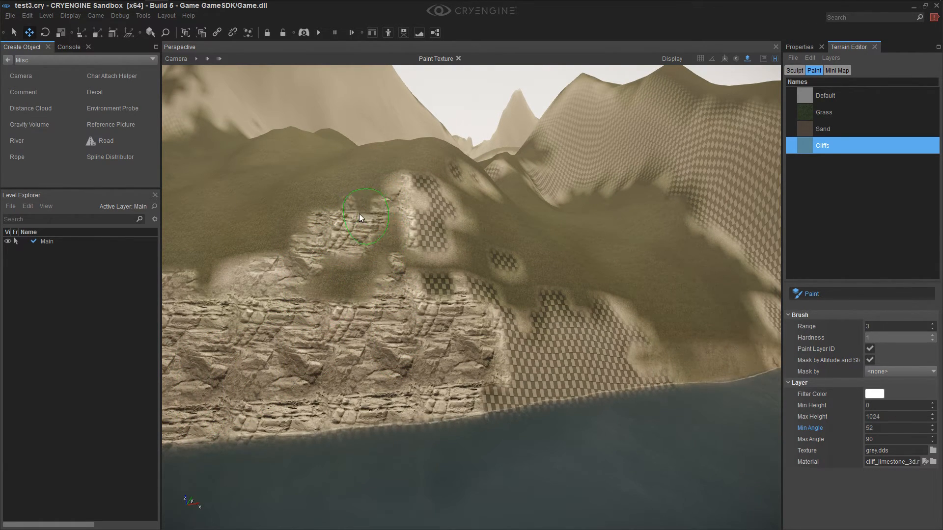
Paint the Cliffs layer over the last patches high on the slope and the adjoining checkered face above the shore
{"action": "left_click_drag", "start_coordinate": [424, 243], "coordinate": [502, 296]}
{"action": "key", "text": "d"}
{"action": "right_click_drag", "start_coordinate": [502, 296], "coordinate": [492, 297]}
{"action": "left_click_drag", "start_coordinate": [492, 296], "coordinate": [552, 301]}
{"action": "mouse_move", "coordinate": [395, 343]}
{"action": "left_mouse_down"}
{"action": "mouse_move", "coordinate": [585, 279]}
{"action": "mouse_move", "coordinate": [695, 338]}
{"action": "left_mouse_up"}
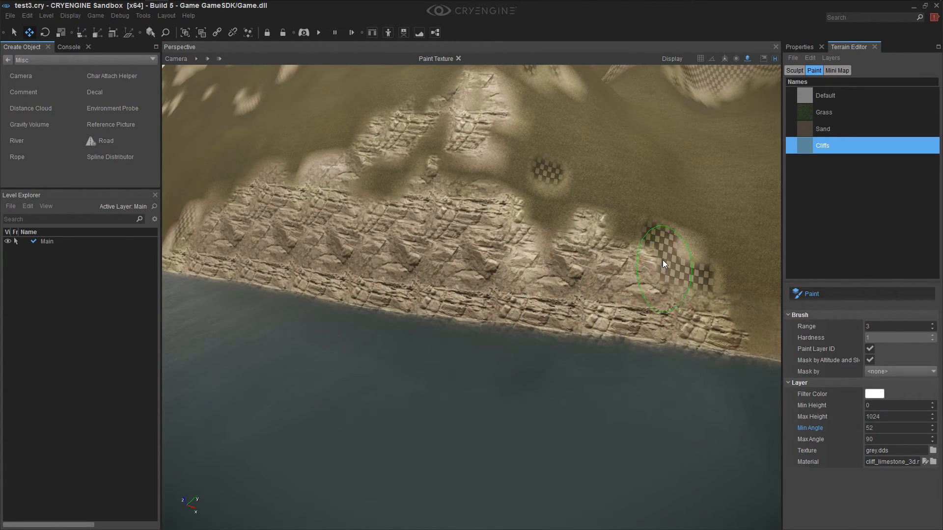
Paint the Cliffs layer over the leftover isolated patches and the near part of the next large checkered cliff face
{"action": "key", "text": "w"}
{"action": "right_click_drag", "start_coordinate": [680, 332], "coordinate": [666, 330]}
{"action": "key", "text": "s"}
{"action": "key", "text": "s"}
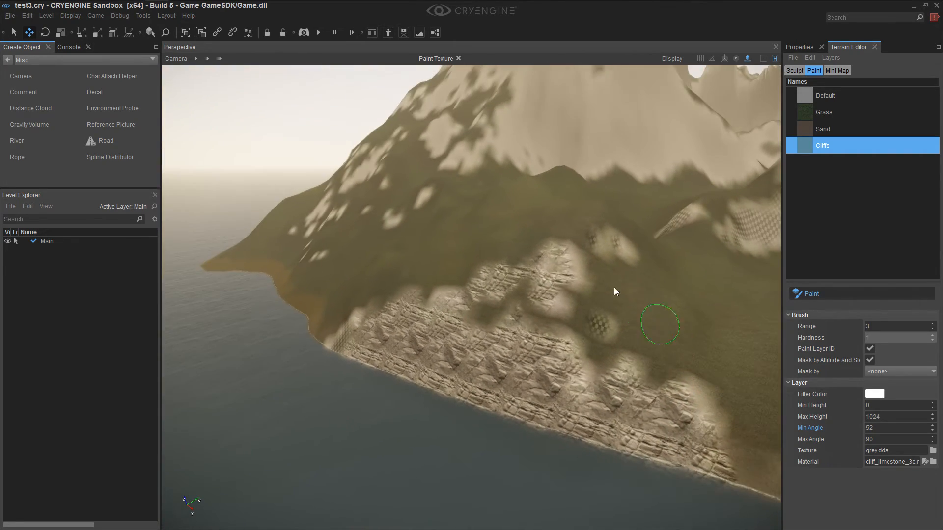
{"action": "left_click_drag", "start_coordinate": [557, 276], "coordinate": [605, 329]}
{"action": "mouse_move", "coordinate": [590, 237]}
{"action": "right_mouse_down"}
{"action": "mouse_move", "coordinate": [614, 307]}
{"action": "mouse_move", "coordinate": [595, 305]}
{"action": "mouse_move", "coordinate": [557, 334]}
{"action": "mouse_move", "coordinate": [493, 347]}
{"action": "right_mouse_up"}
{"action": "key", "text": "w"}
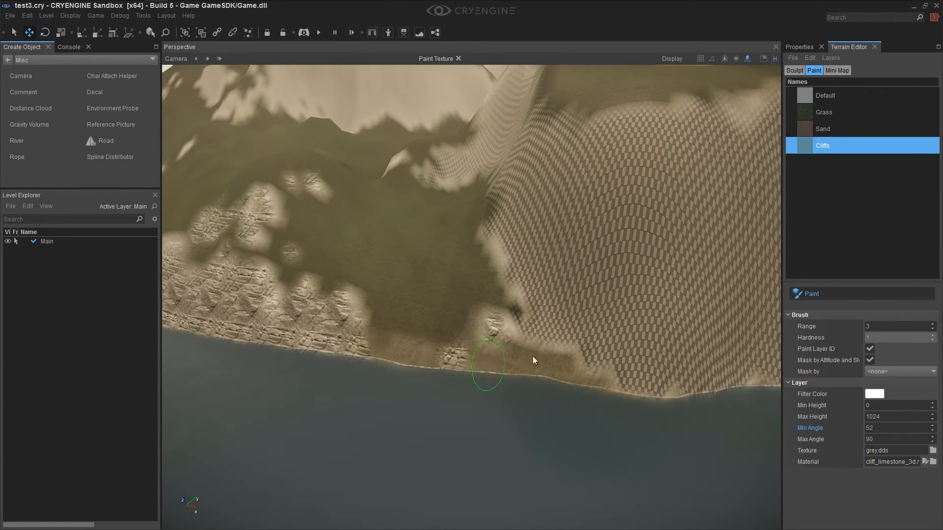
{"action": "mouse_move", "coordinate": [539, 283]}
{"action": "left_mouse_down"}
{"action": "mouse_move", "coordinate": [525, 253]}
{"action": "mouse_move", "coordinate": [621, 351]}
{"action": "mouse_move", "coordinate": [607, 244]}
{"action": "mouse_move", "coordinate": [652, 280]}
{"action": "left_mouse_up"}
{"action": "mouse_move", "coordinate": [661, 243]}
{"action": "left_mouse_down"}
{"action": "mouse_move", "coordinate": [717, 350]}
{"action": "mouse_move", "coordinate": [649, 364]}
{"action": "left_mouse_up"}
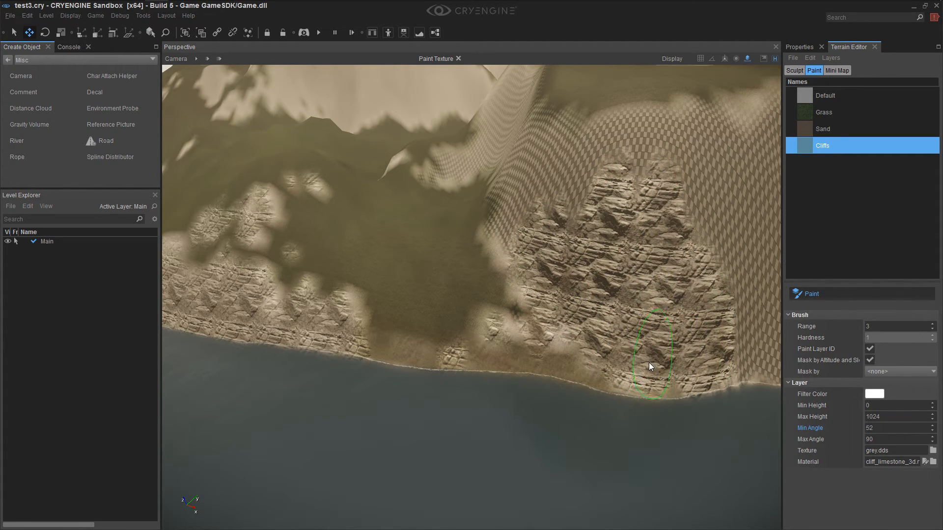
Try cliff_next_to_ocean_3d.mtl as the Cliffs layer's material
{"action": "left_click", "coordinate": [932, 462]}
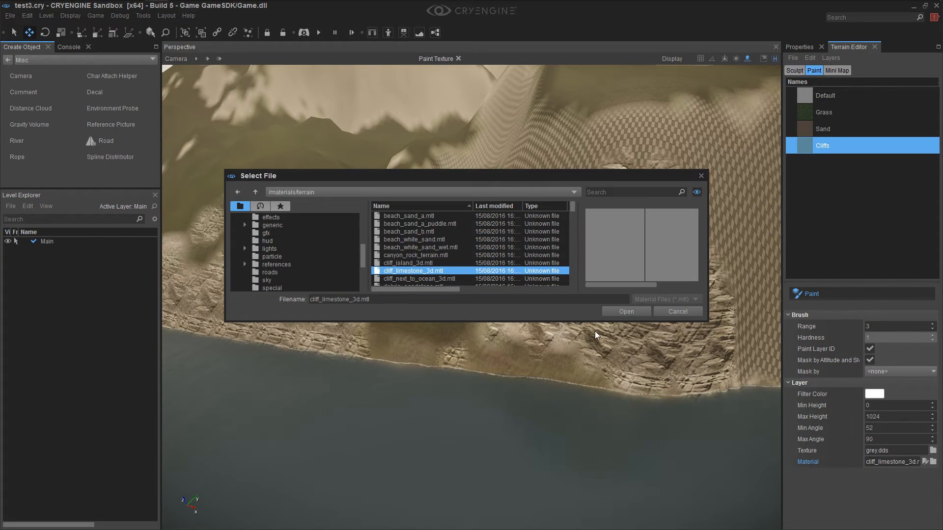
{"action": "left_click", "coordinate": [426, 278]}
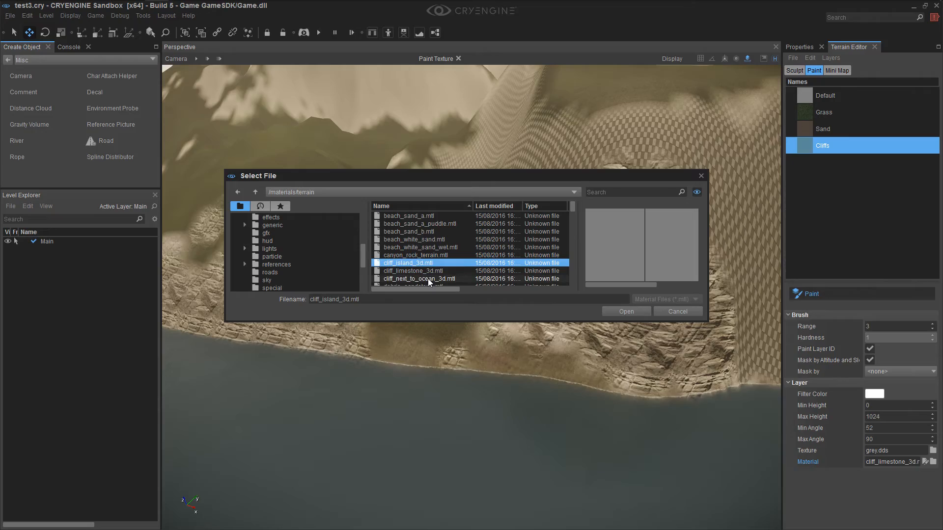
{"action": "left_click", "coordinate": [631, 312]}
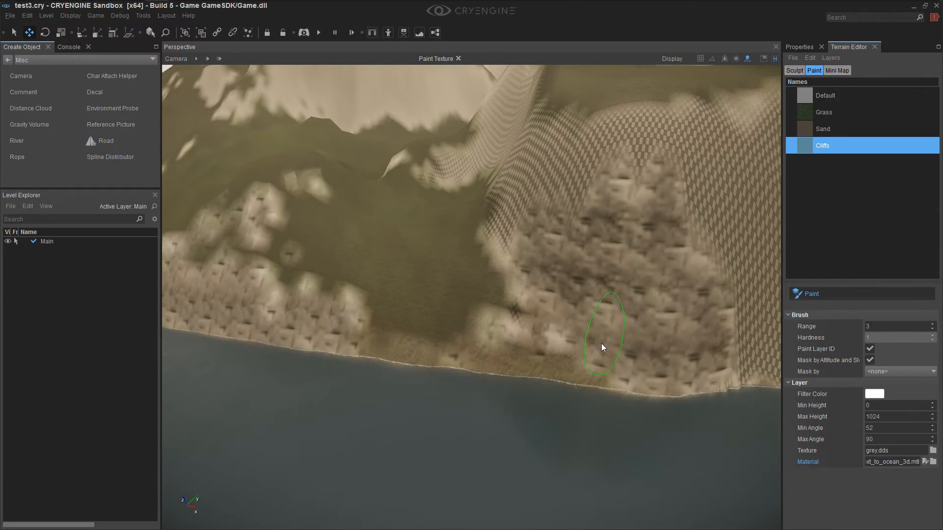
Try painting the large steep face with the ocean cliff material, and undo both the strokes and the material change
{"action": "scroll", "coordinate": [609, 339], "scroll_direction": "up", "scroll_amount": 5}
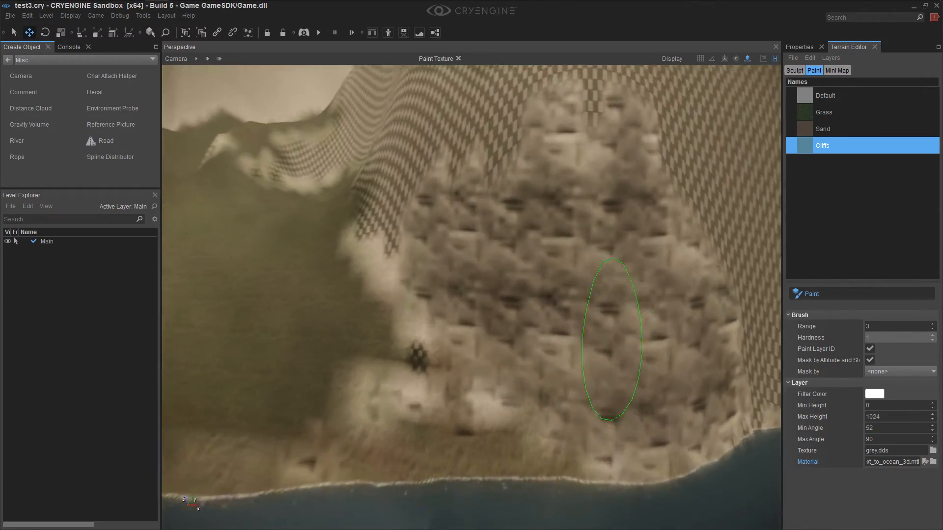
{"action": "key", "text": "w"}
{"action": "key", "text": "s"}
{"action": "key", "text": "d"}
{"action": "mouse_move", "coordinate": [609, 339]}
{"action": "right_mouse_down"}
{"action": "mouse_move", "coordinate": [595, 334]}
{"action": "mouse_move", "coordinate": [588, 346]}
{"action": "mouse_move", "coordinate": [555, 282]}
{"action": "right_mouse_up"}
{"action": "key", "text": "s"}
{"action": "mouse_move", "coordinate": [532, 268]}
{"action": "left_mouse_down"}
{"action": "mouse_move", "coordinate": [600, 322]}
{"action": "mouse_move", "coordinate": [550, 374]}
{"action": "left_mouse_up"}
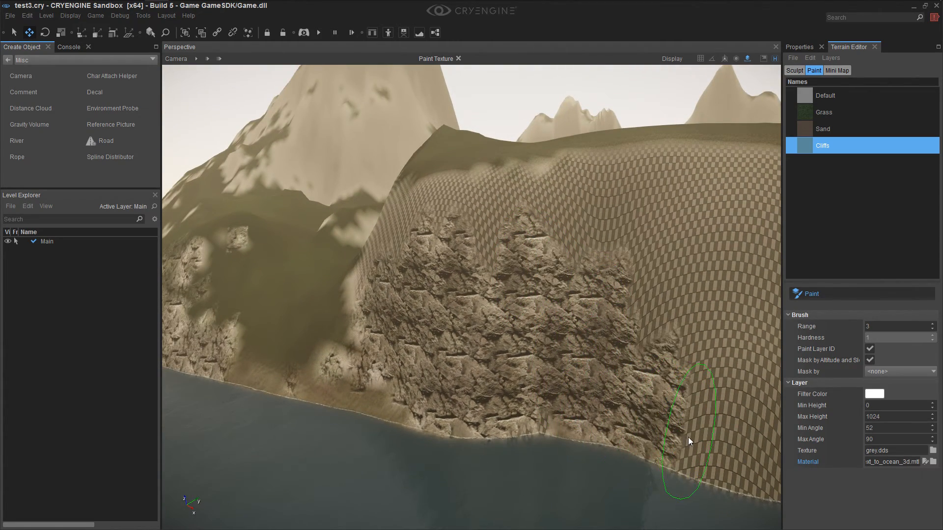
{"action": "key", "text": "ctrl+z"}
{"action": "key", "text": "ctrl+z"}
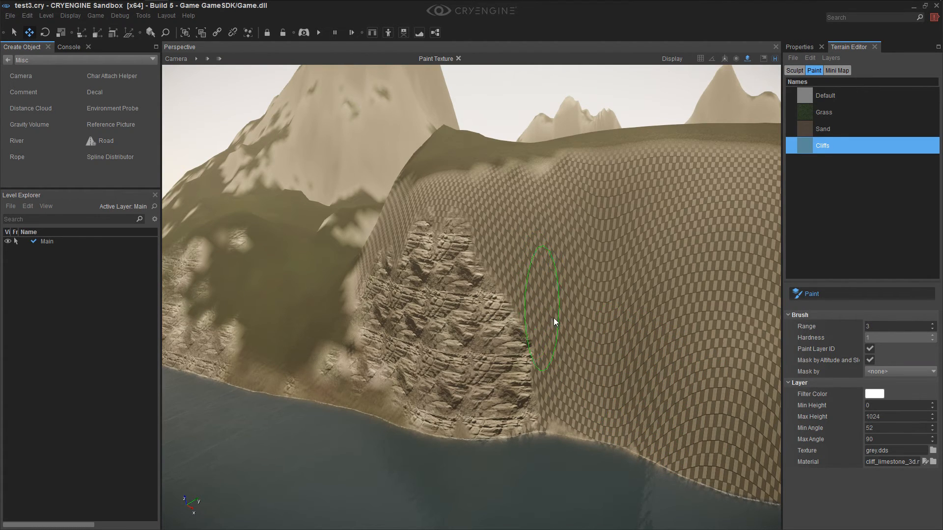
Paint the limestone Cliffs layer further along the lower part of the large checkered face
{"action": "key", "text": "s"}
{"action": "mouse_move", "coordinate": [582, 351]}
{"action": "right_mouse_down"}
{"action": "mouse_move", "coordinate": [574, 375]}
{"action": "mouse_move", "coordinate": [580, 343]}
{"action": "right_mouse_up"}
{"action": "mouse_move", "coordinate": [534, 284]}
{"action": "left_mouse_down"}
{"action": "mouse_move", "coordinate": [585, 364]}
{"action": "mouse_move", "coordinate": [555, 362]}
{"action": "mouse_move", "coordinate": [618, 377]}
{"action": "left_mouse_up"}
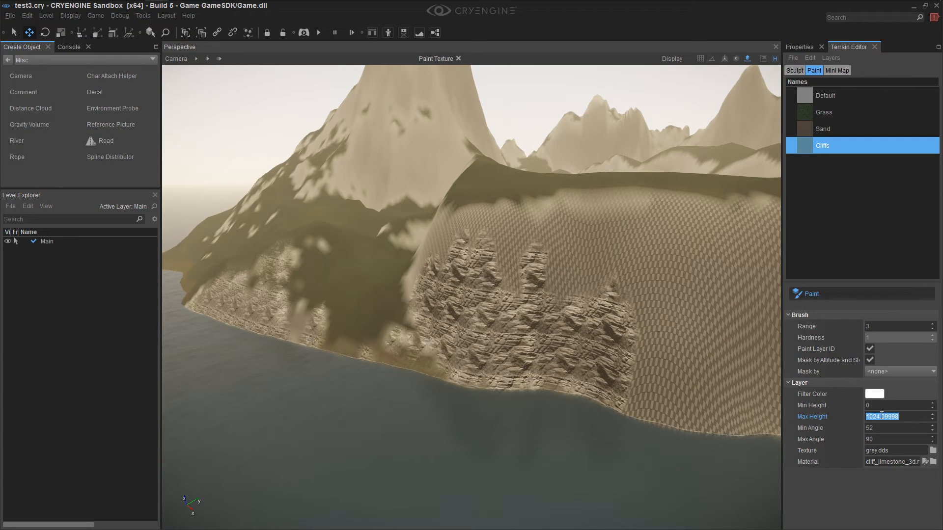
Check the plateau's height above the cliff with the Flatten sculpting tool
{"action": "left_click", "coordinate": [795, 70]}
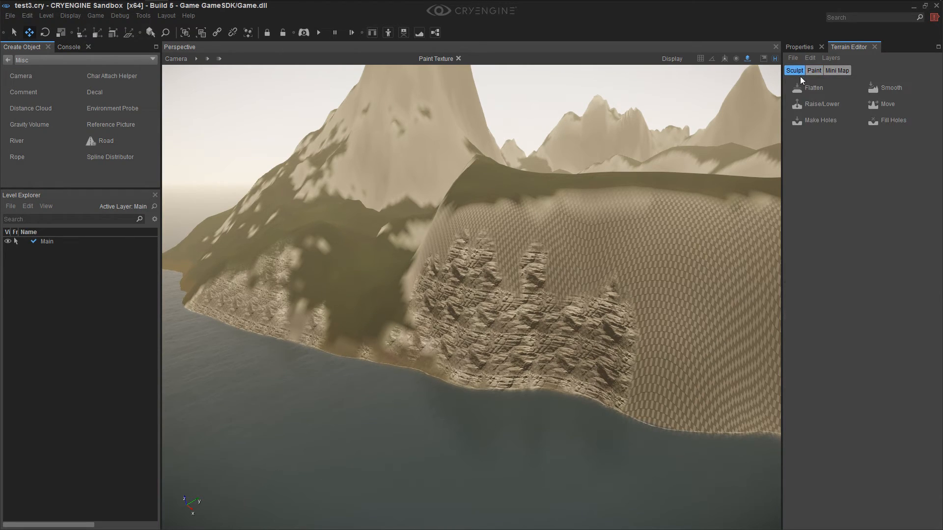
{"action": "left_click", "coordinate": [791, 90]}
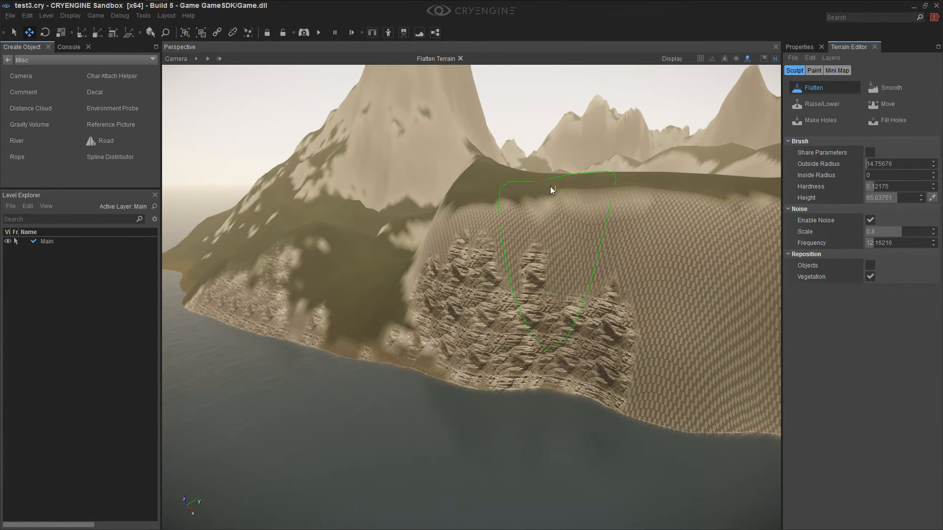
{"action": "right_click_drag", "start_coordinate": [655, 312], "coordinate": [725, 317]}
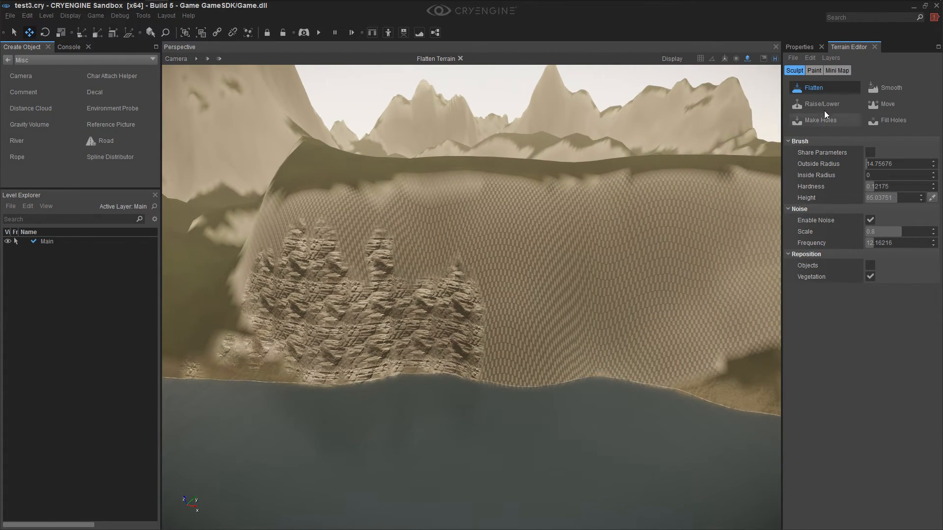
Limit the Cliffs layer to Min Height 0 and Max Height 65, and turn its painting back on
{"action": "left_click", "coordinate": [815, 70]}
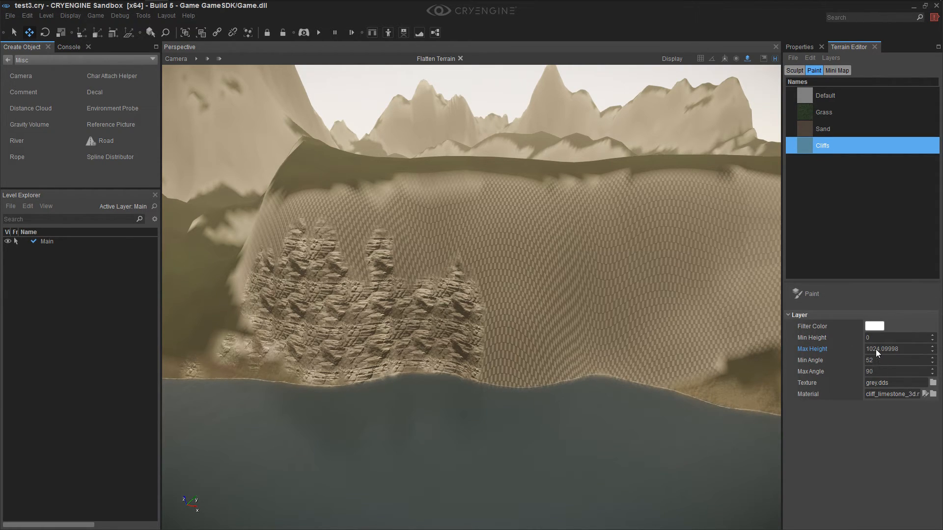
{"action": "left_click_drag", "start_coordinate": [874, 337], "coordinate": [872, 337]}
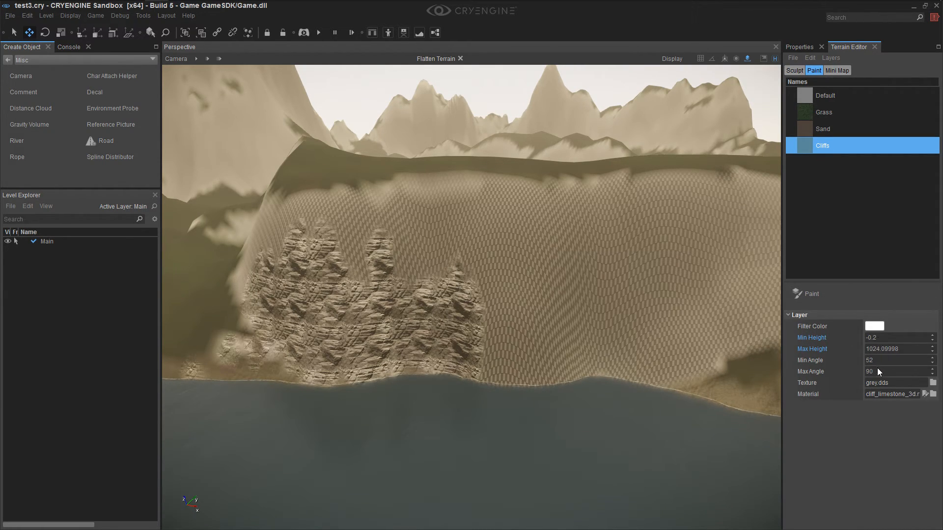
{"action": "double_click", "coordinate": [889, 348]}
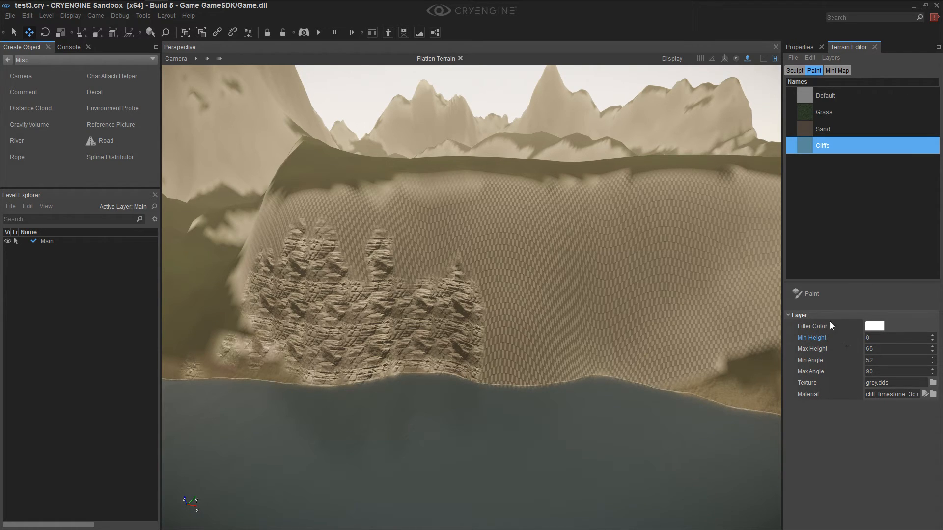
{"action": "left_click", "coordinate": [814, 294]}
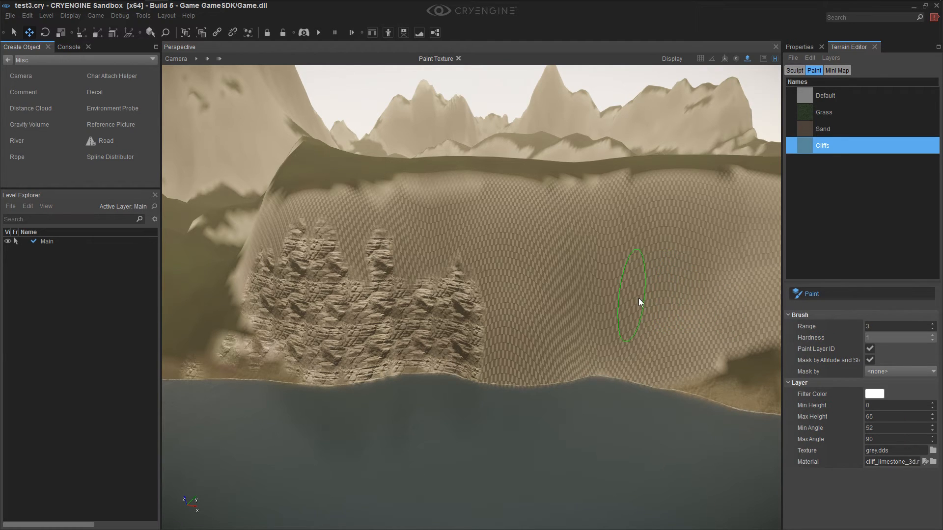
{"action": "key", "text": "d"}
{"action": "right_click_drag", "start_coordinate": [659, 382], "coordinate": [659, 382]}
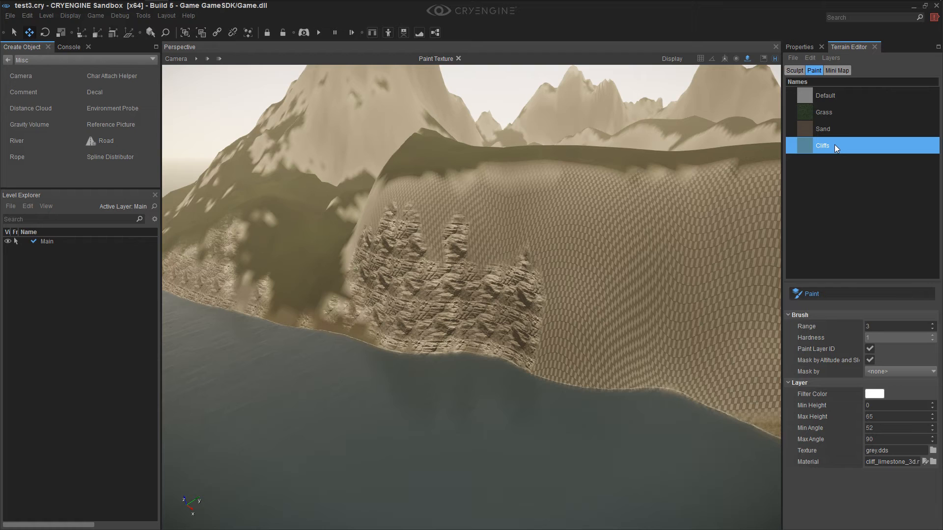
Keep the white filter color and flood the terrain with the Cliffs layer
{"action": "left_click", "coordinate": [879, 394]}
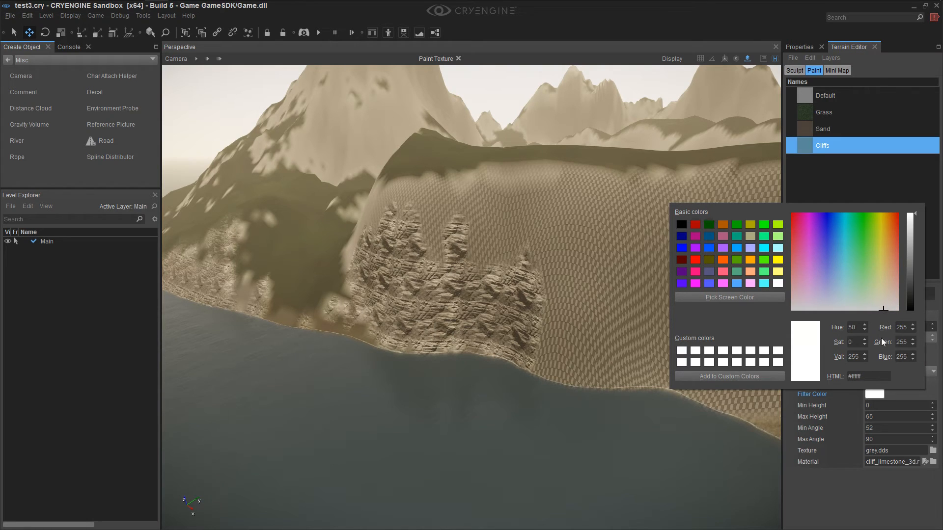
{"action": "left_click", "coordinate": [924, 394]}
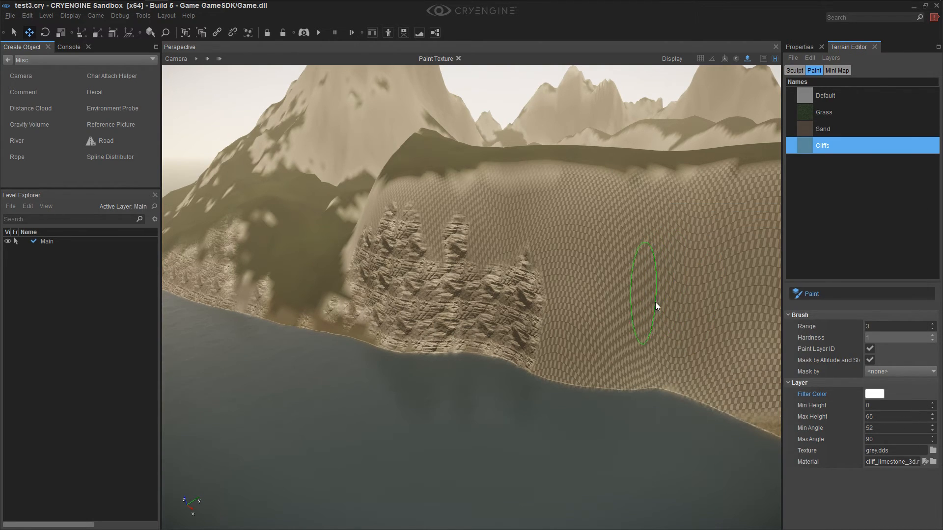
{"action": "right_click", "coordinate": [842, 148]}
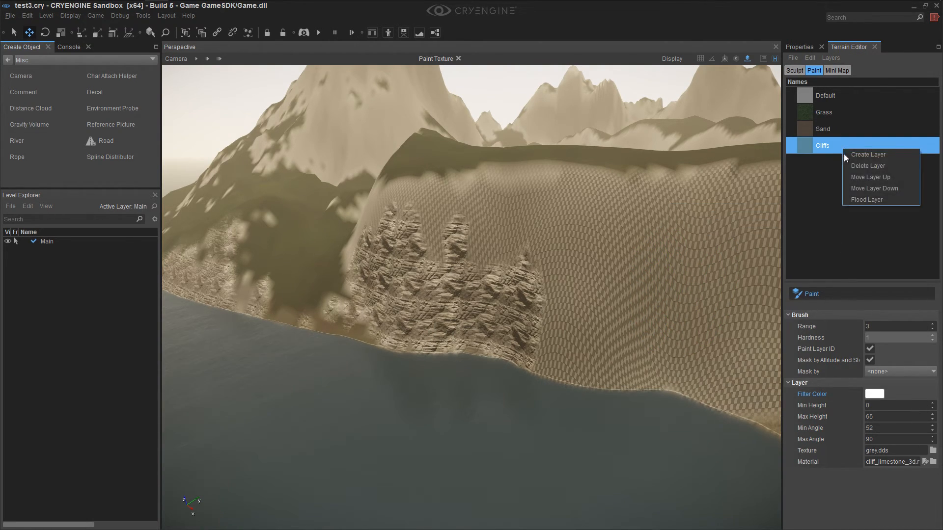
{"action": "left_click", "coordinate": [859, 198]}
Fly around the coast and examine how the flooded Cliffs layer covers the steep faces and blends into the grass
{"action": "scroll", "coordinate": [564, 307], "scroll_direction": "up", "scroll_amount": 3}
{"action": "key", "text": "s"}
{"action": "right_click_drag", "start_coordinate": [564, 308], "coordinate": [590, 325]}
{"action": "key", "text": "w"}
{"action": "key", "text": "d"}
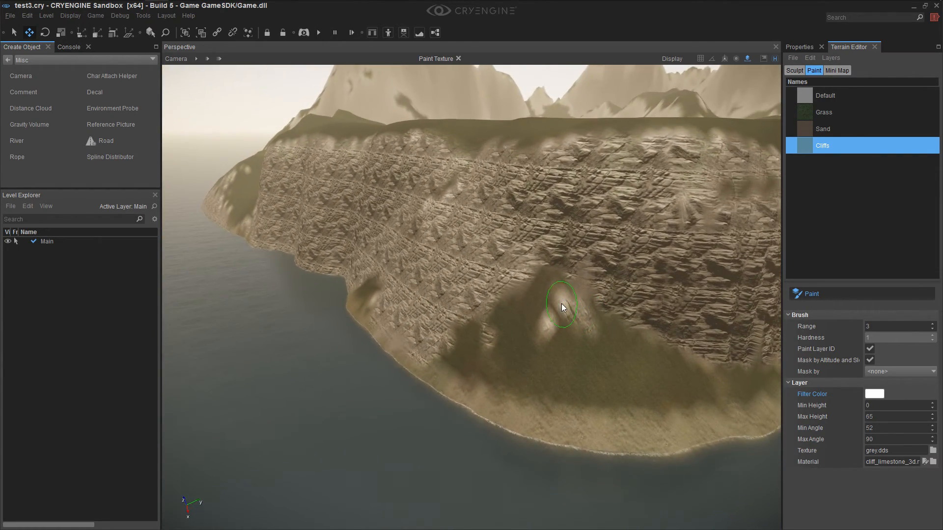
{"action": "scroll", "coordinate": [628, 355], "scroll_direction": "up", "scroll_amount": 5}
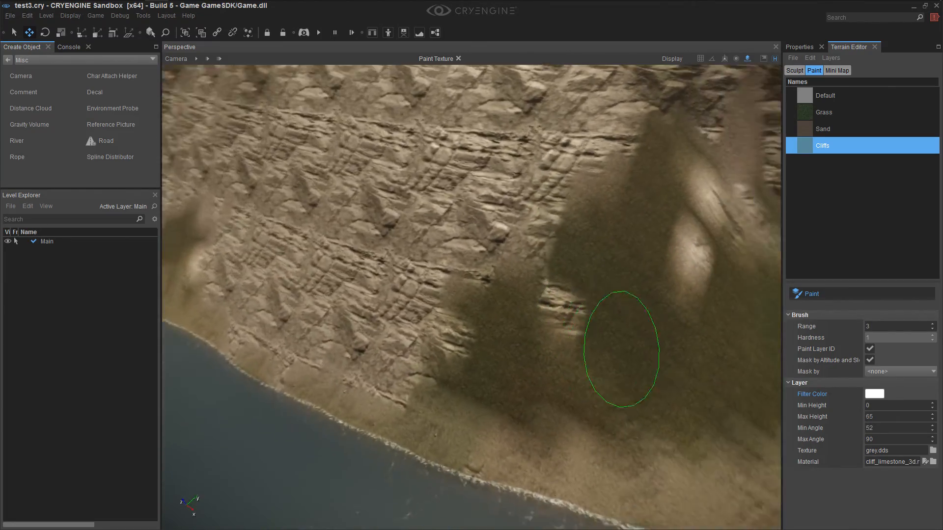
{"action": "key", "text": "s"}
{"action": "mouse_move", "coordinate": [622, 349]}
{"action": "right_mouse_down"}
{"action": "mouse_move", "coordinate": [636, 343]}
{"action": "mouse_move", "coordinate": [621, 357]}
{"action": "mouse_move", "coordinate": [640, 361]}
{"action": "mouse_move", "coordinate": [632, 358]}
{"action": "mouse_move", "coordinate": [651, 354]}
{"action": "right_mouse_up"}
{"action": "key", "text": "s"}
{"action": "key", "text": "s"}
{"action": "key", "text": "s"}
{"action": "key", "text": "a"}
{"action": "key", "text": "a"}
{"action": "key", "text": "w"}
{"action": "mouse_move", "coordinate": [513, 311]}
{"action": "right_mouse_down"}
{"action": "mouse_move", "coordinate": [522, 308]}
{"action": "mouse_move", "coordinate": [506, 306]}
{"action": "mouse_move", "coordinate": [516, 302]}
{"action": "mouse_move", "coordinate": [512, 311]}
{"action": "right_mouse_up"}
{"action": "key", "text": "a"}
{"action": "key", "text": "w"}
{"action": "key", "text": "s"}
{"action": "key", "text": "w"}
{"action": "key", "text": "s"}
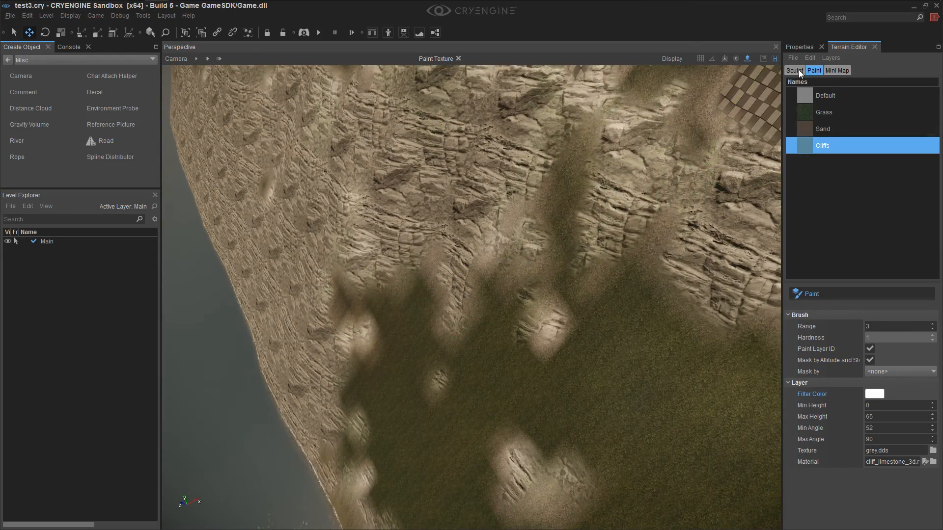
Turn off texture painting, switch to the terrain sculpting tools and fly to the open grassy valley
{"action": "left_click", "coordinate": [818, 295]}
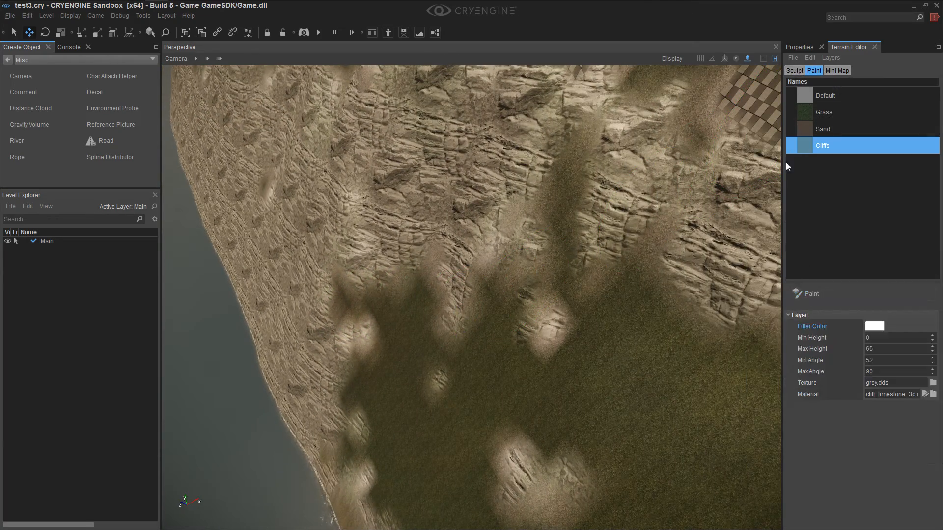
{"action": "left_click", "coordinate": [793, 73]}
{"action": "mouse_move", "coordinate": [488, 225]}
{"action": "right_mouse_down"}
{"action": "mouse_move", "coordinate": [623, 159]}
{"action": "mouse_move", "coordinate": [511, 160]}
{"action": "mouse_move", "coordinate": [528, 214]}
{"action": "mouse_move", "coordinate": [550, 194]}
{"action": "mouse_move", "coordinate": [446, 217]}
{"action": "right_mouse_up"}
{"action": "key", "text": "s"}
{"action": "key", "text": "w"}
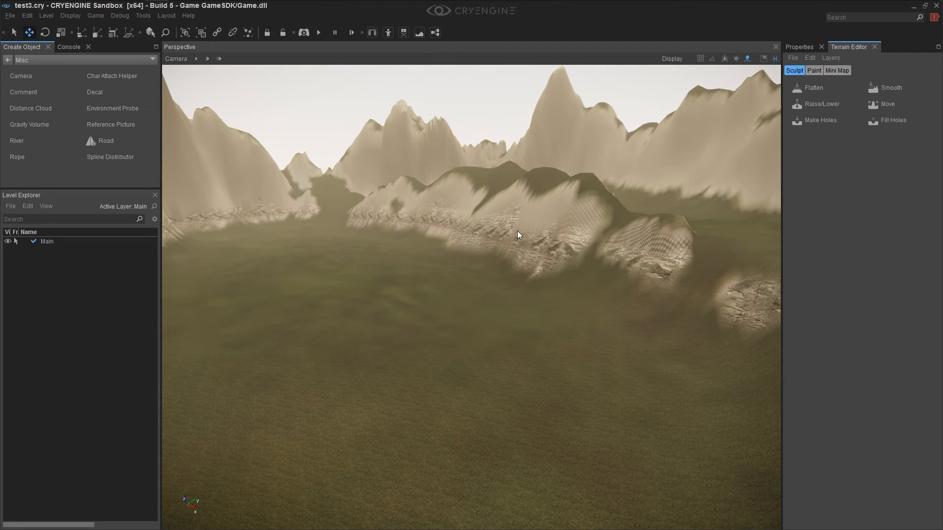
Play the level in game mode, walk across the grassy valley and return to editing
{"action": "key", "text": "ctrl+g"}
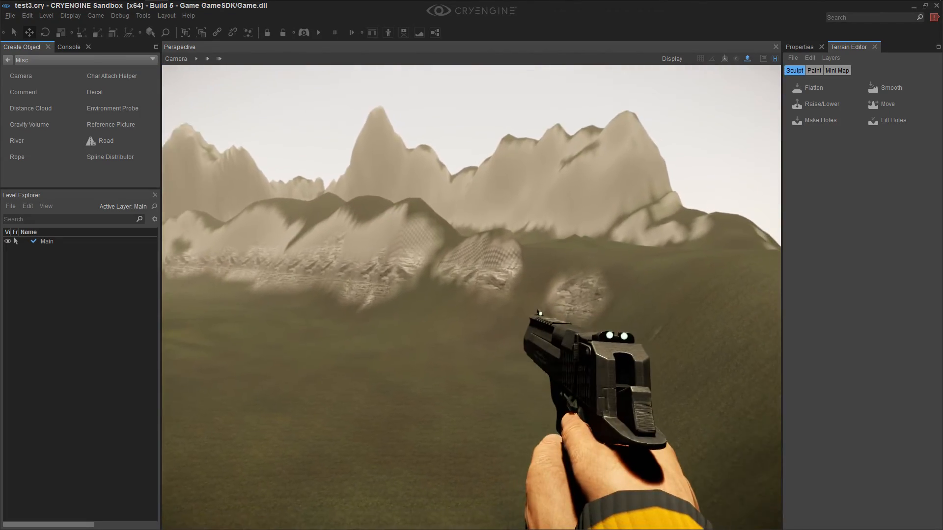
{"action": "key", "text": "w"}
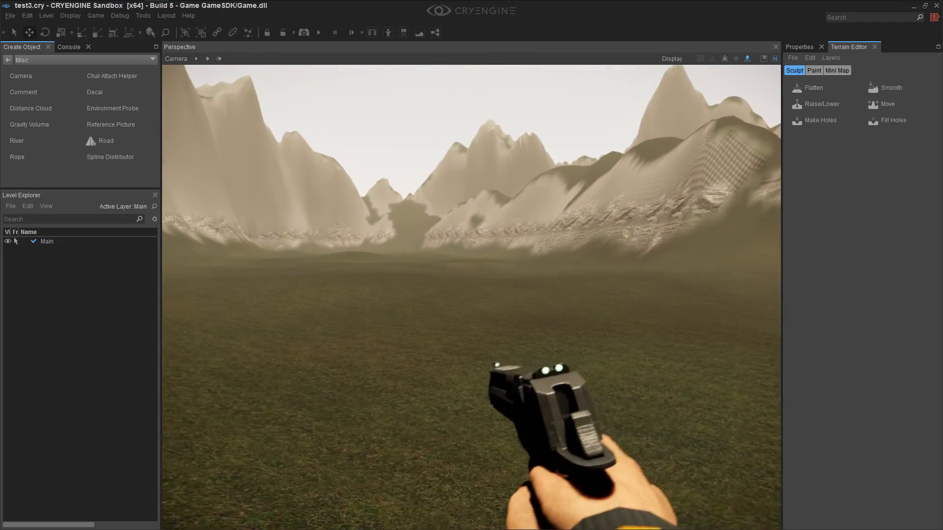
{"action": "key", "text": "Escape"}
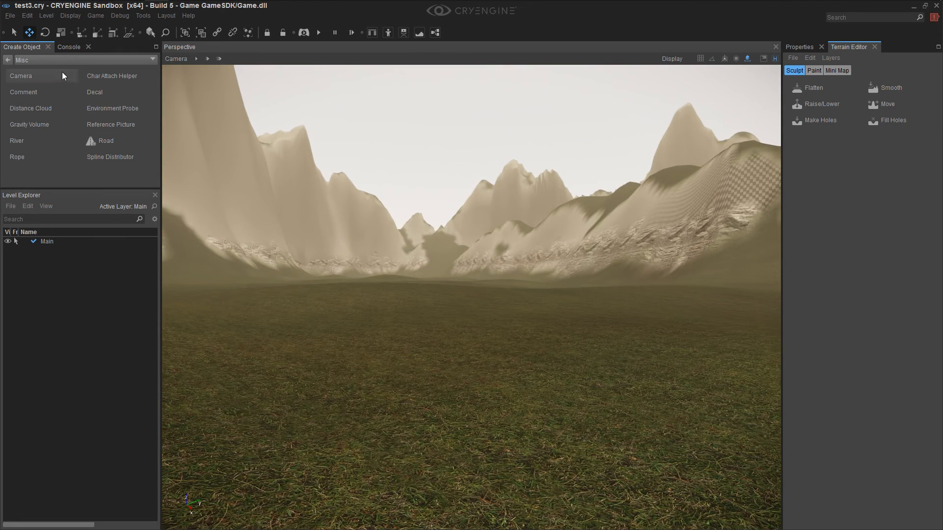
Place an HMMWV from the Vehicles entities on the grass of the open valley
{"action": "left_click", "coordinate": [6, 59]}
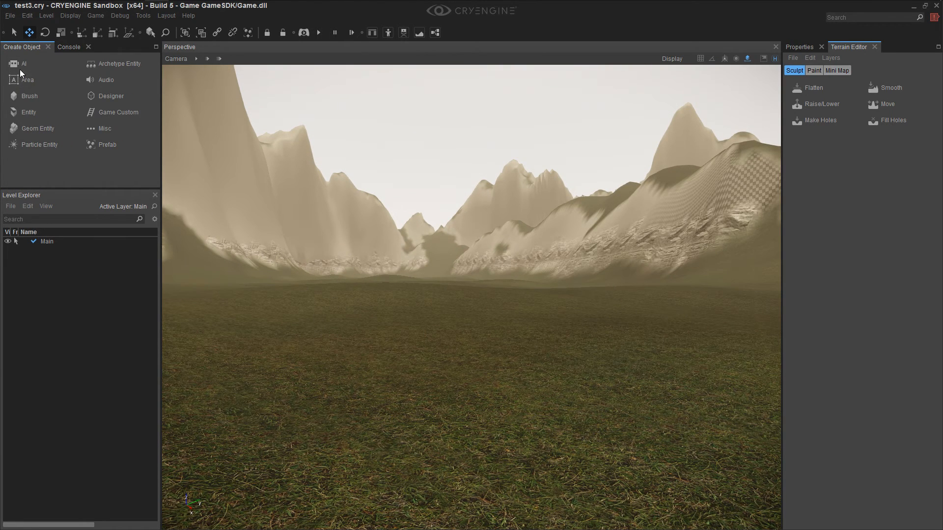
{"action": "left_click", "coordinate": [18, 66]}
{"action": "left_click", "coordinate": [7, 60]}
{"action": "left_click", "coordinate": [26, 116]}
{"action": "scroll", "coordinate": [61, 128], "scroll_direction": "down", "scroll_amount": 3}
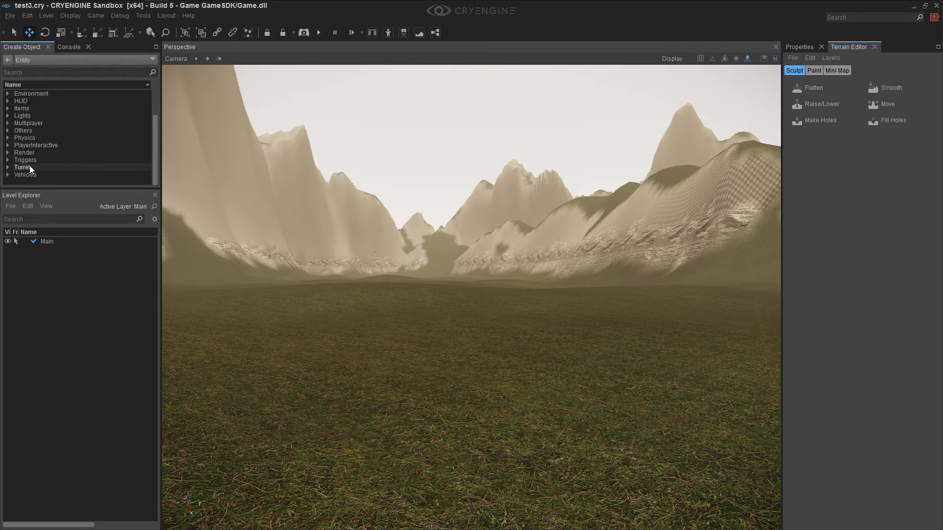
{"action": "scroll", "coordinate": [77, 136], "scroll_direction": "down", "scroll_amount": 2}
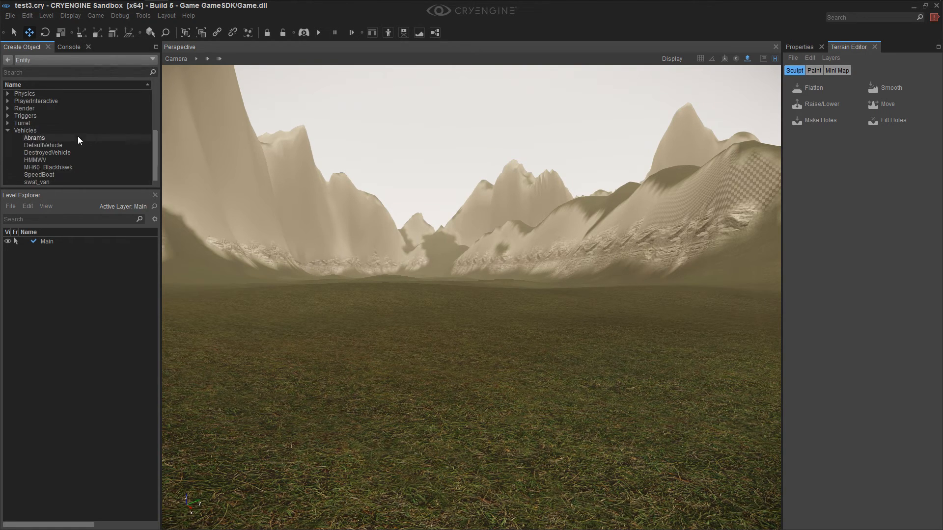
{"action": "left_click", "coordinate": [46, 159]}
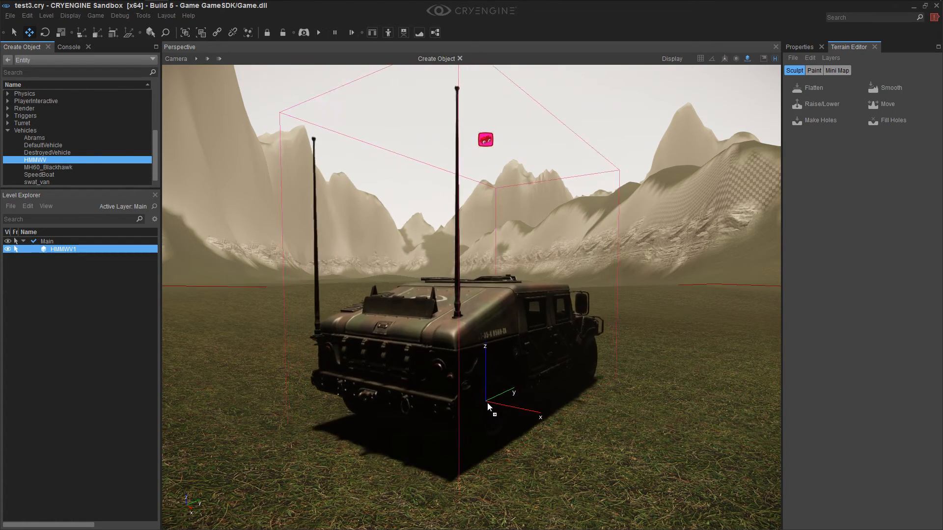
{"action": "left_click", "coordinate": [505, 411]}
Move the view close to the placed HMMWV, show its properties and set its Faction to Players
{"action": "right_click_drag", "start_coordinate": [457, 289], "coordinate": [564, 289]}
{"action": "right_click_drag", "start_coordinate": [364, 99], "coordinate": [305, 156]}
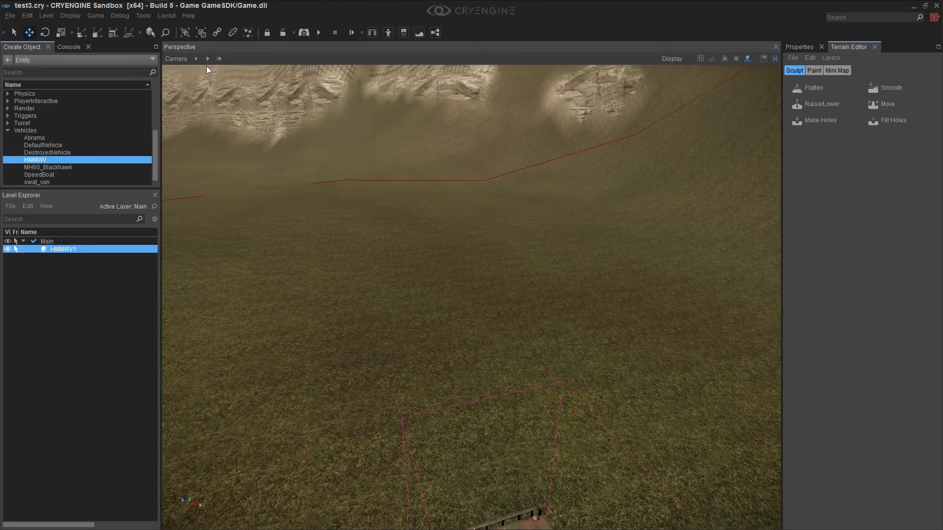
{"action": "right_click_drag", "start_coordinate": [214, 84], "coordinate": [468, 206]}
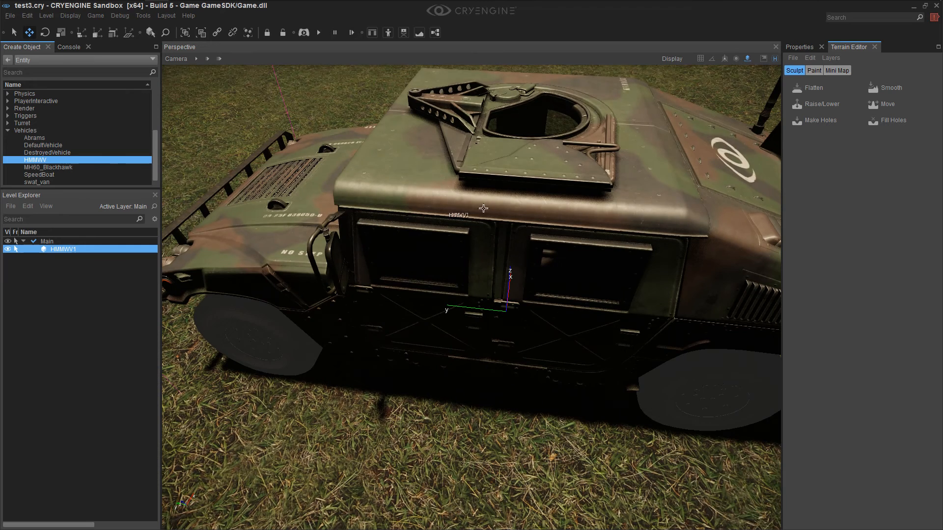
{"action": "left_click", "coordinate": [809, 71]}
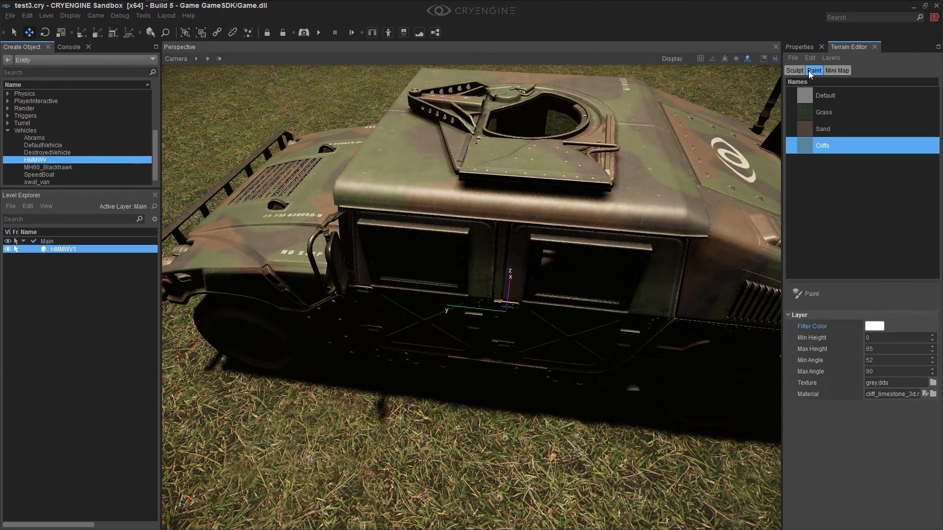
{"action": "left_click", "coordinate": [799, 47]}
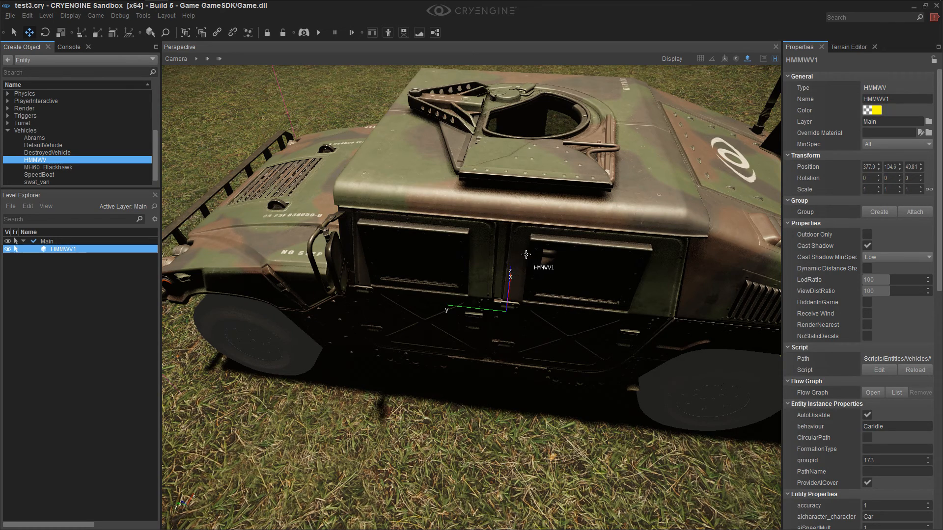
{"action": "scroll", "coordinate": [903, 387], "scroll_direction": "down", "scroll_amount": 3}
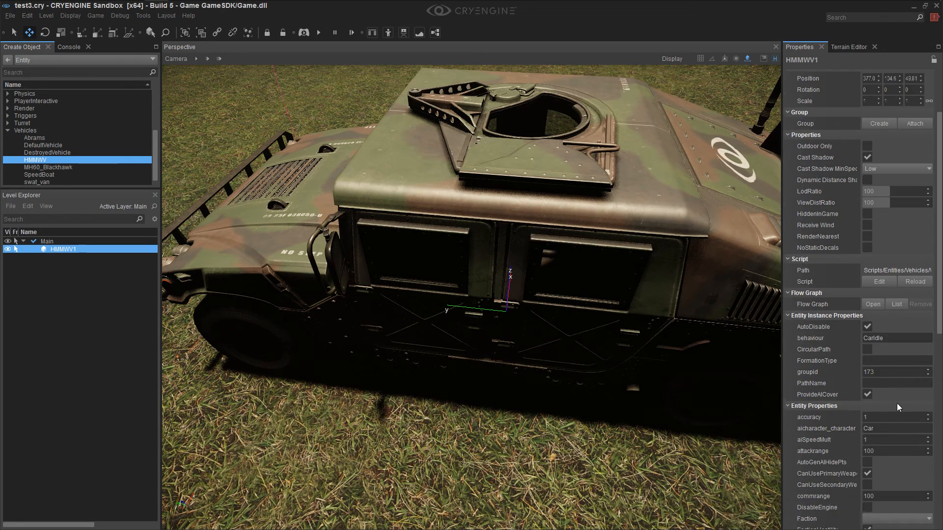
{"action": "scroll", "coordinate": [899, 407], "scroll_direction": "down", "scroll_amount": 4}
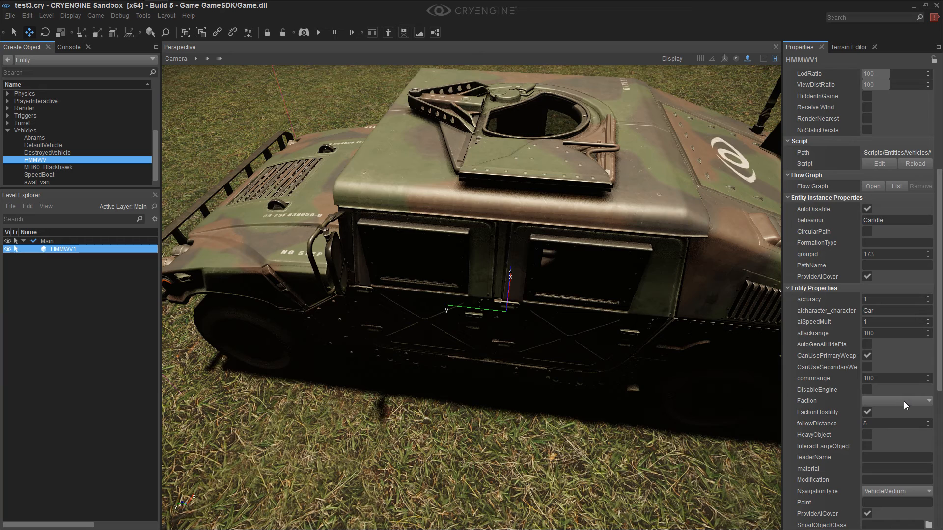
{"action": "left_click", "coordinate": [903, 402]}
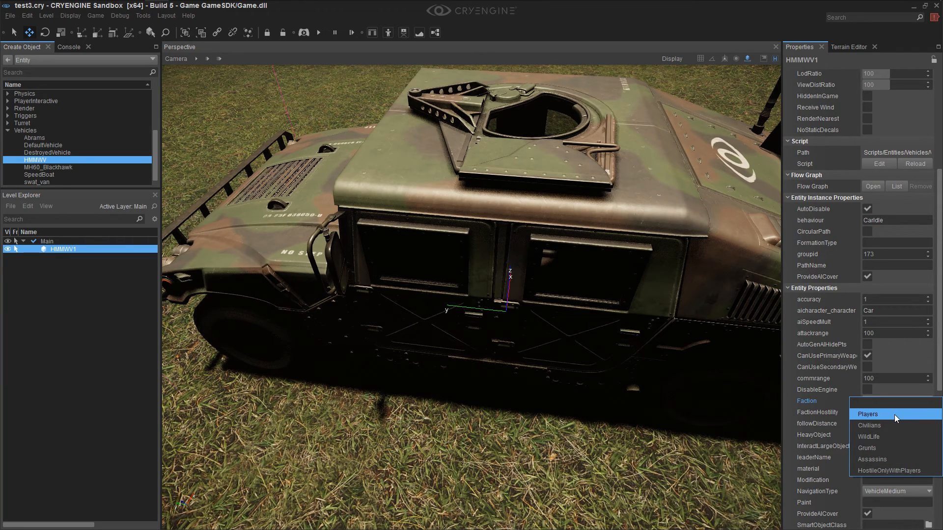
{"action": "left_click", "coordinate": [894, 415]}
{"action": "scroll", "coordinate": [898, 423], "scroll_direction": "down", "scroll_amount": 2}
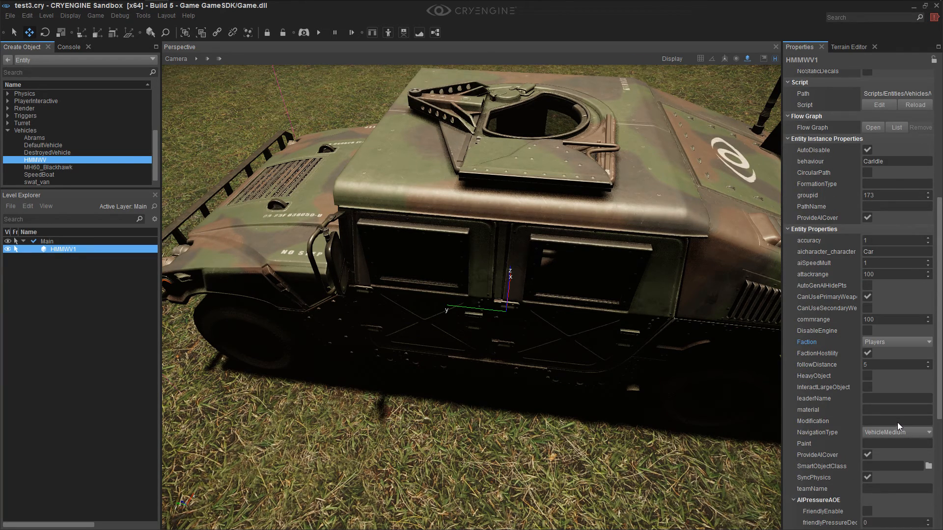
{"action": "scroll", "coordinate": [898, 423], "scroll_direction": "down", "scroll_amount": 1}
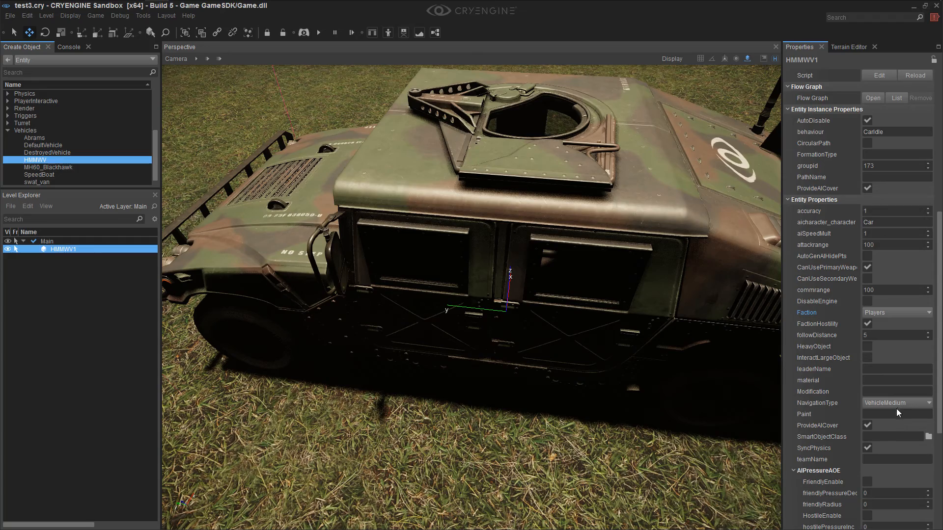
Move beside the HMMWV's door, play the level in game mode and get into the vehicle
{"action": "key", "text": "s"}
{"action": "right_click_drag", "start_coordinate": [625, 435], "coordinate": [594, 434]}
{"action": "key", "text": "w"}
{"action": "key", "text": "ctrl+g"}
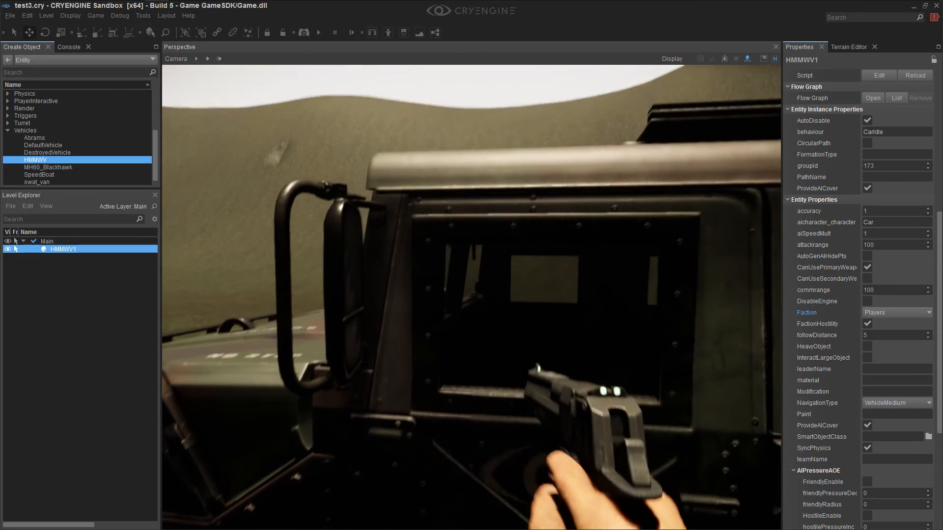
{"action": "key", "text": "f"}
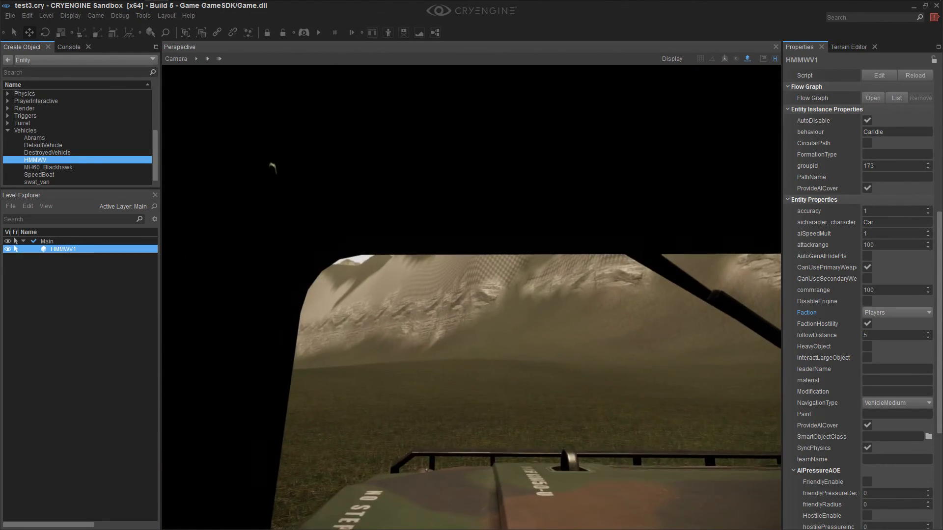
Test-drive the HMMWV across the valley, steering both ways, get out of it and return to editing
{"action": "key", "text": "w"}
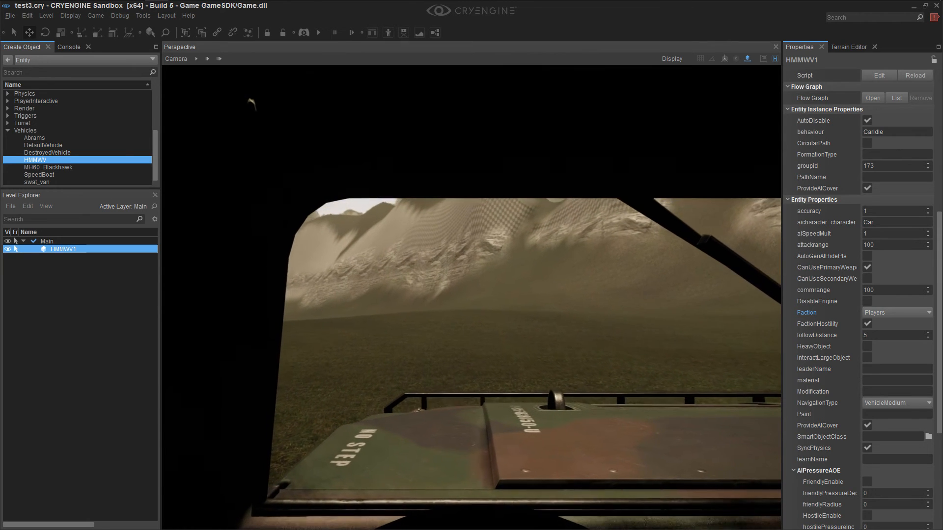
{"action": "key", "text": "a"}
{"action": "key", "text": "a"}
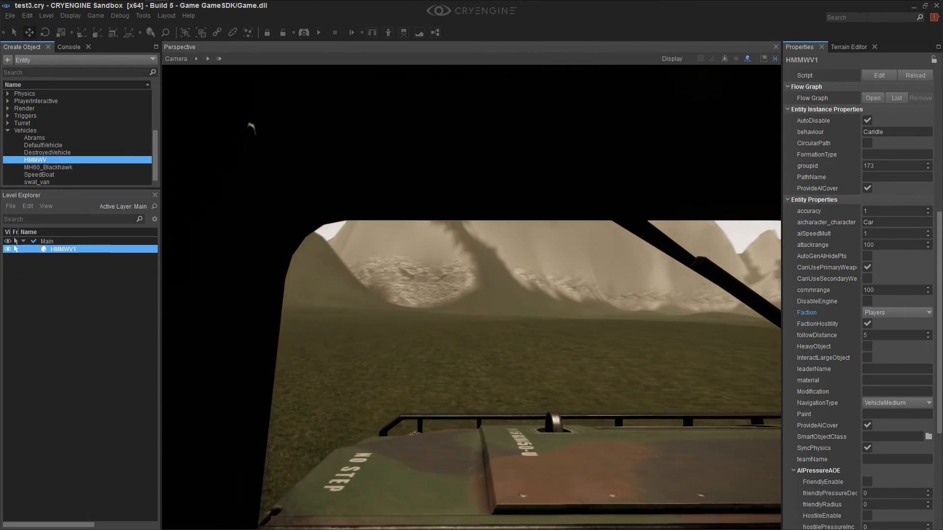
{"action": "key", "text": "d"}
{"action": "key", "text": "d"}
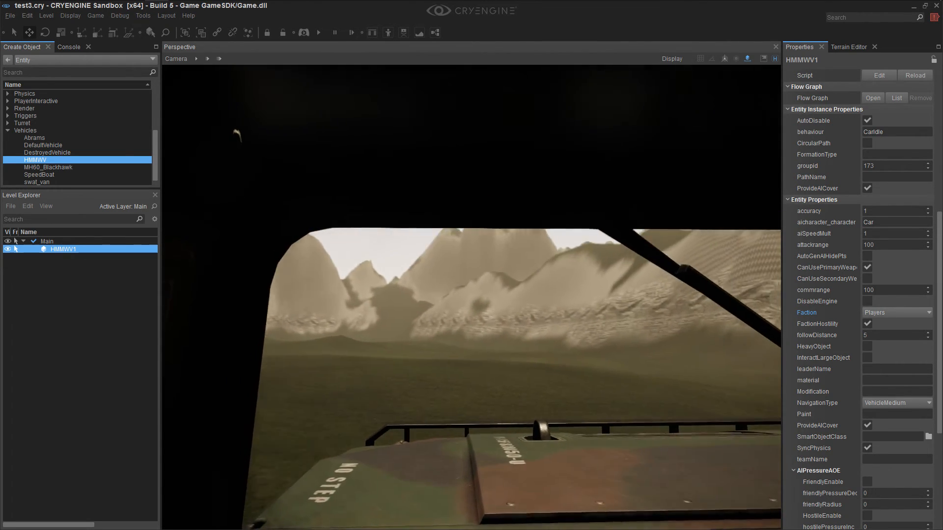
{"action": "key", "text": "a"}
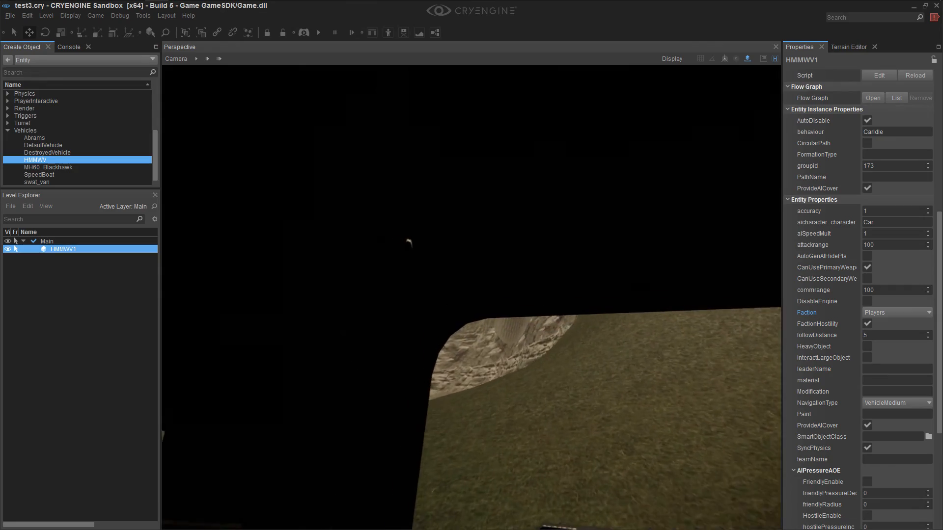
{"action": "key", "text": "f"}
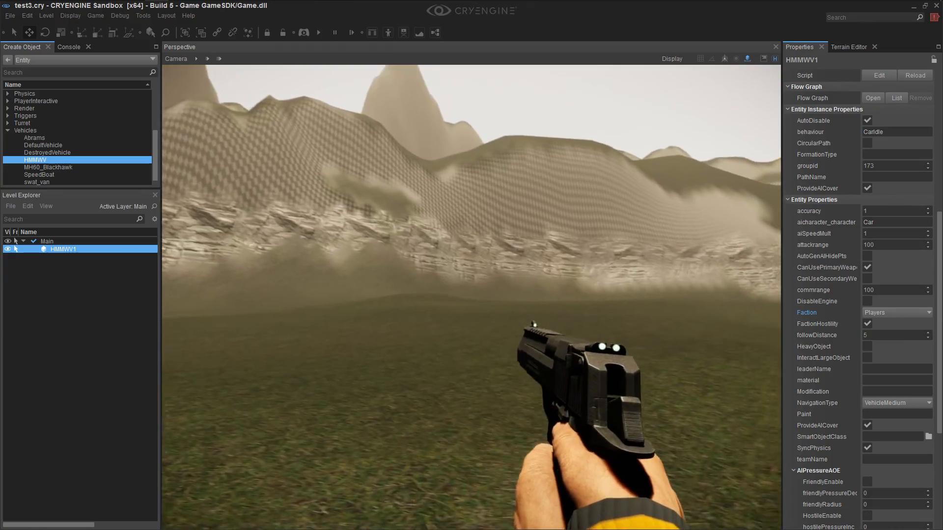
{"action": "key", "text": "Escape"}
Fly out of the valley past the HMMWV and examine the surrounding hills and the coastal cliffs
{"action": "right_click_drag", "start_coordinate": [620, 367], "coordinate": [699, 340]}
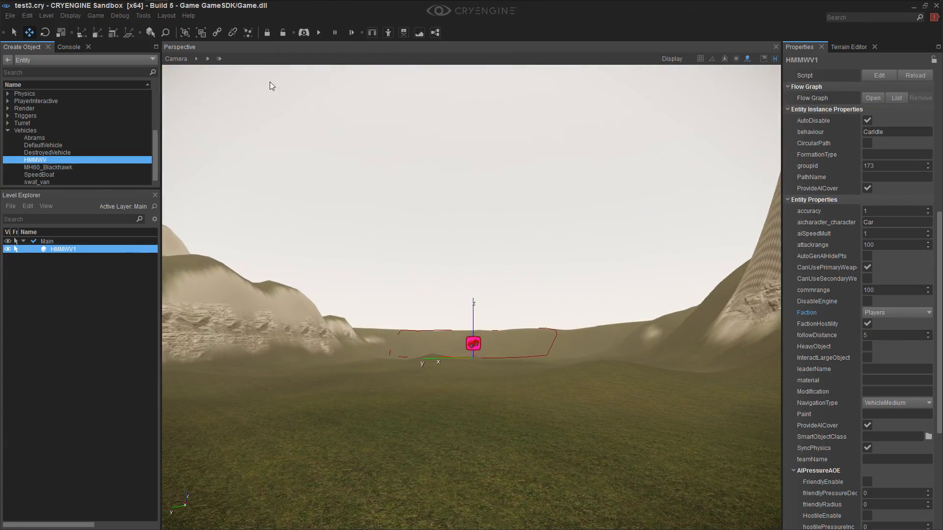
{"action": "right_click_drag", "start_coordinate": [292, 197], "coordinate": [670, 250]}
{"action": "key", "text": "s"}
{"action": "key", "text": "a"}
{"action": "key", "text": "a"}
{"action": "right_click_drag", "start_coordinate": [282, 274], "coordinate": [648, 223]}
{"action": "key", "text": "a"}
{"action": "key", "text": "w"}
{"action": "key", "text": "w"}
{"action": "key", "text": "w"}
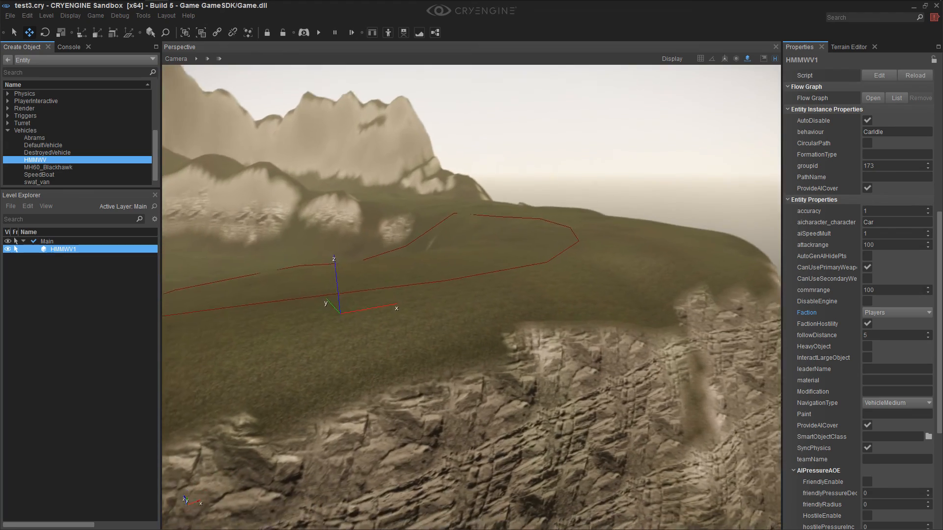
{"action": "key", "text": "d"}
{"action": "right_click_drag", "start_coordinate": [472, 295], "coordinate": [496, 280]}
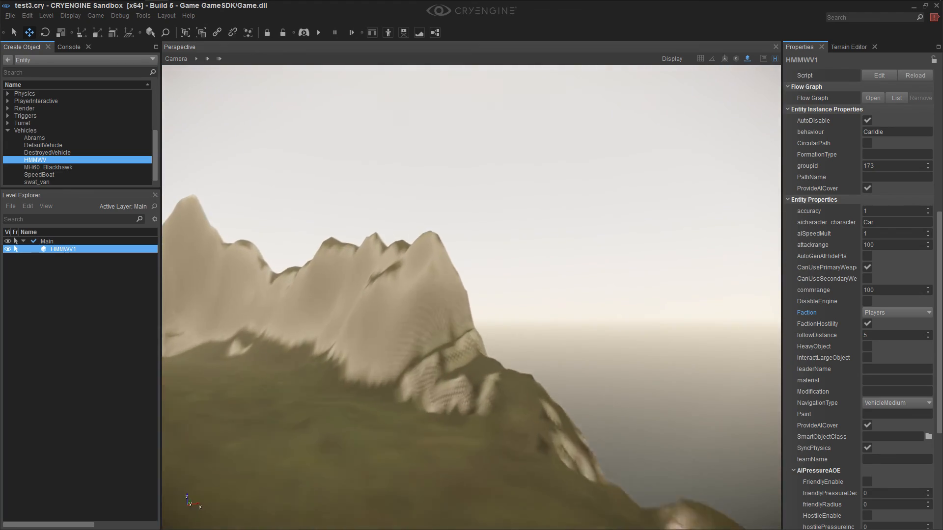